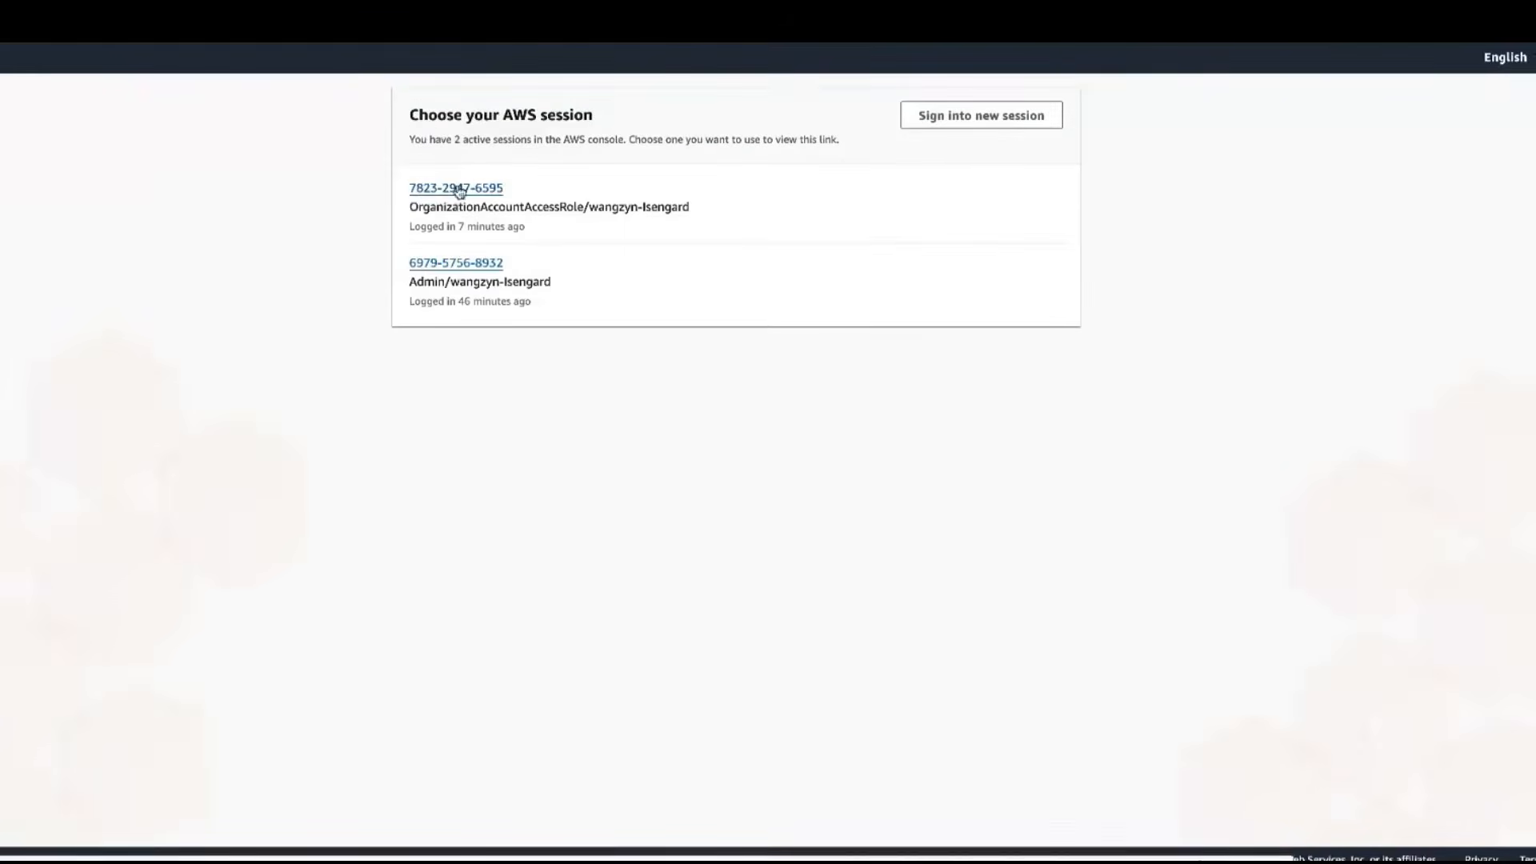
# - Choose the OrganizationAccountAccessRole session and open the Amazon Quick Suite sign-up form for its AWS account
pyautogui.click(459, 191)
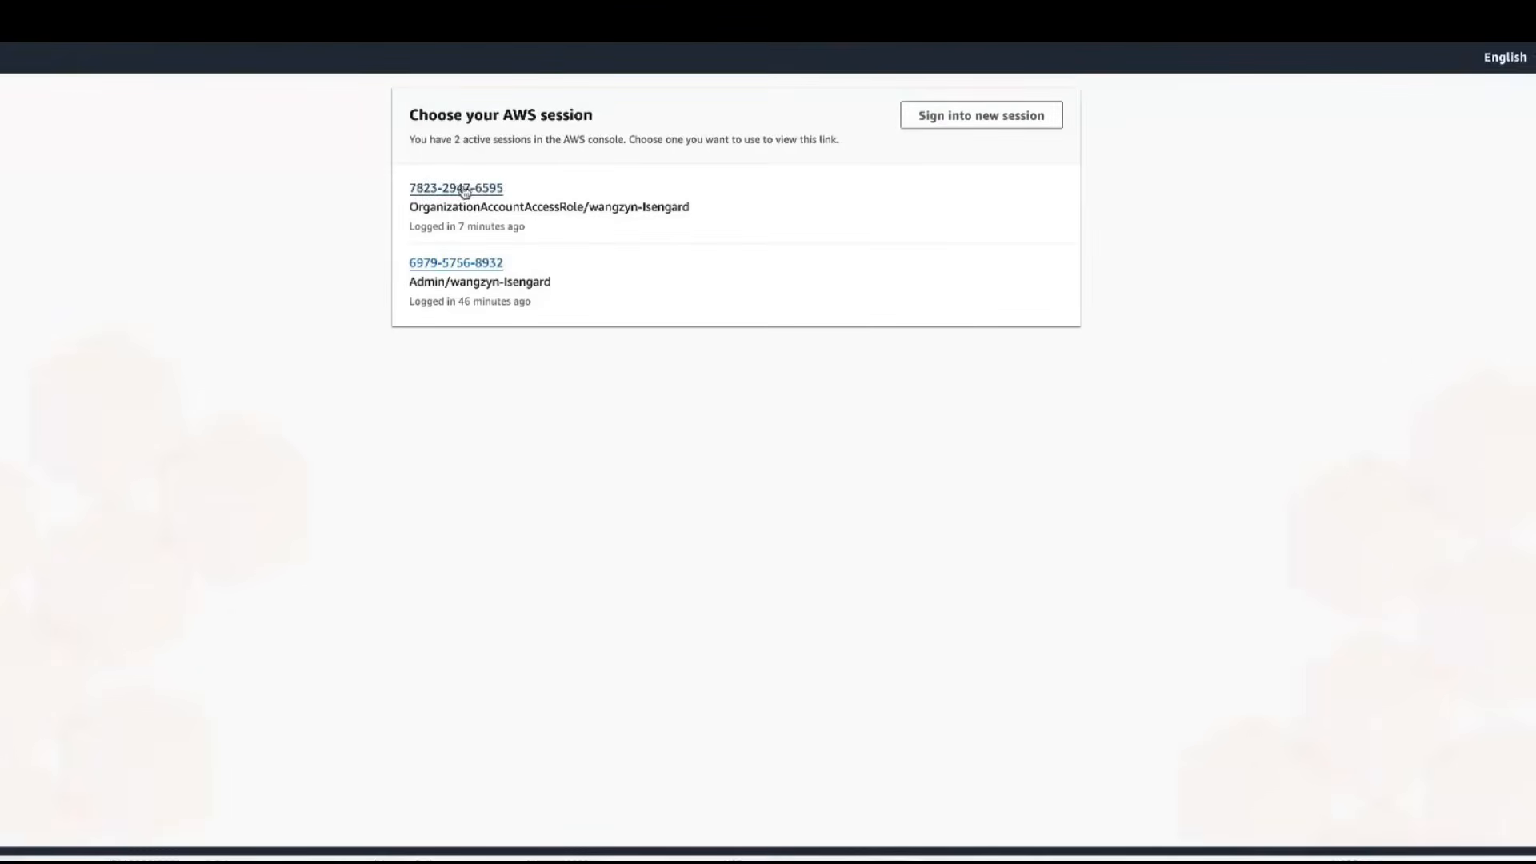
pyautogui.click(464, 191)
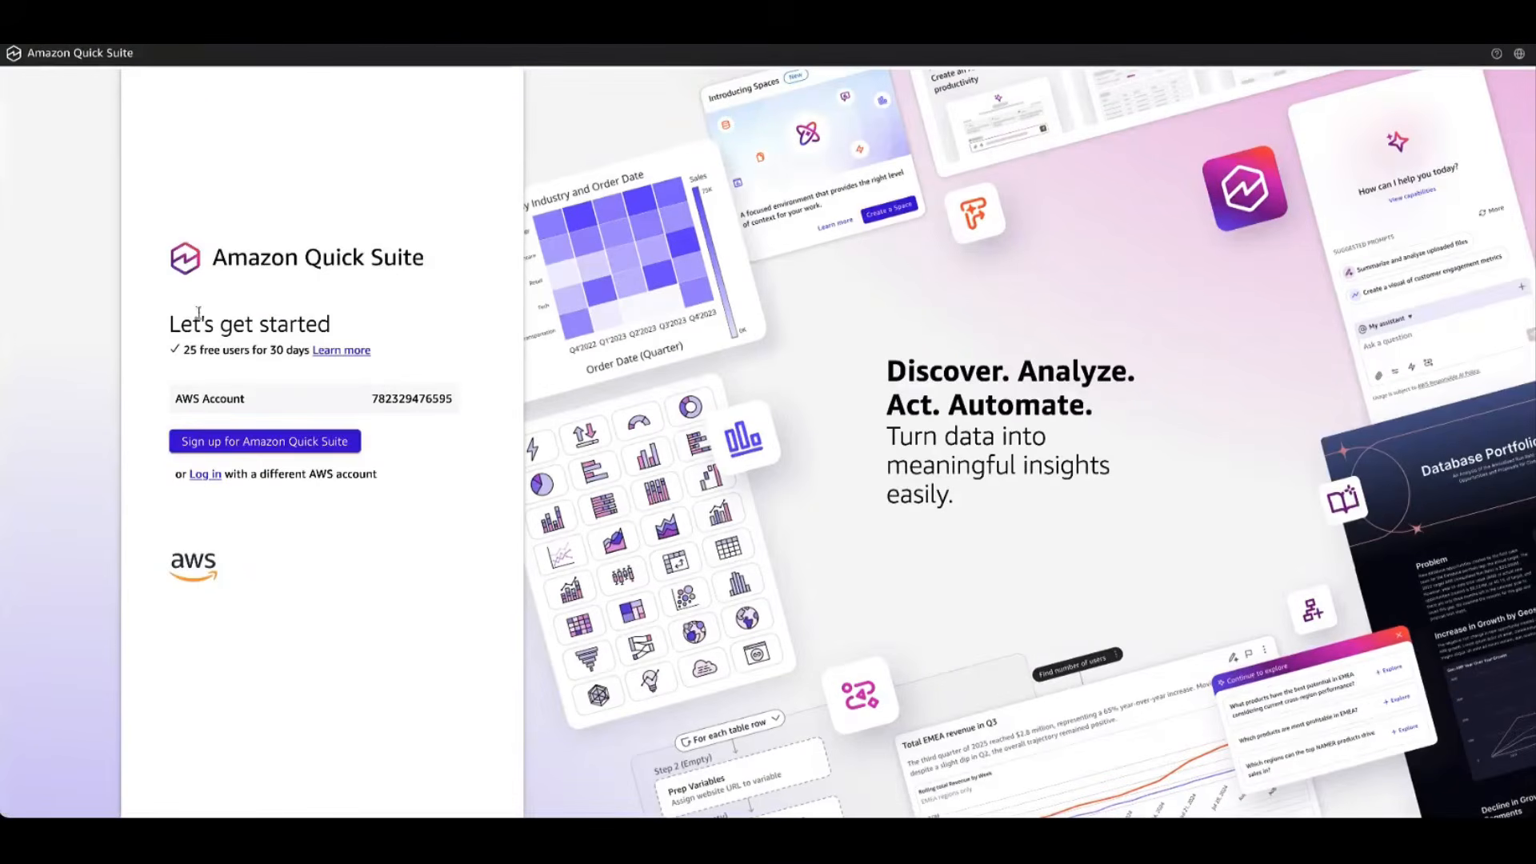
pyautogui.moveTo(344, 331); pyautogui.dragTo(313, 353)
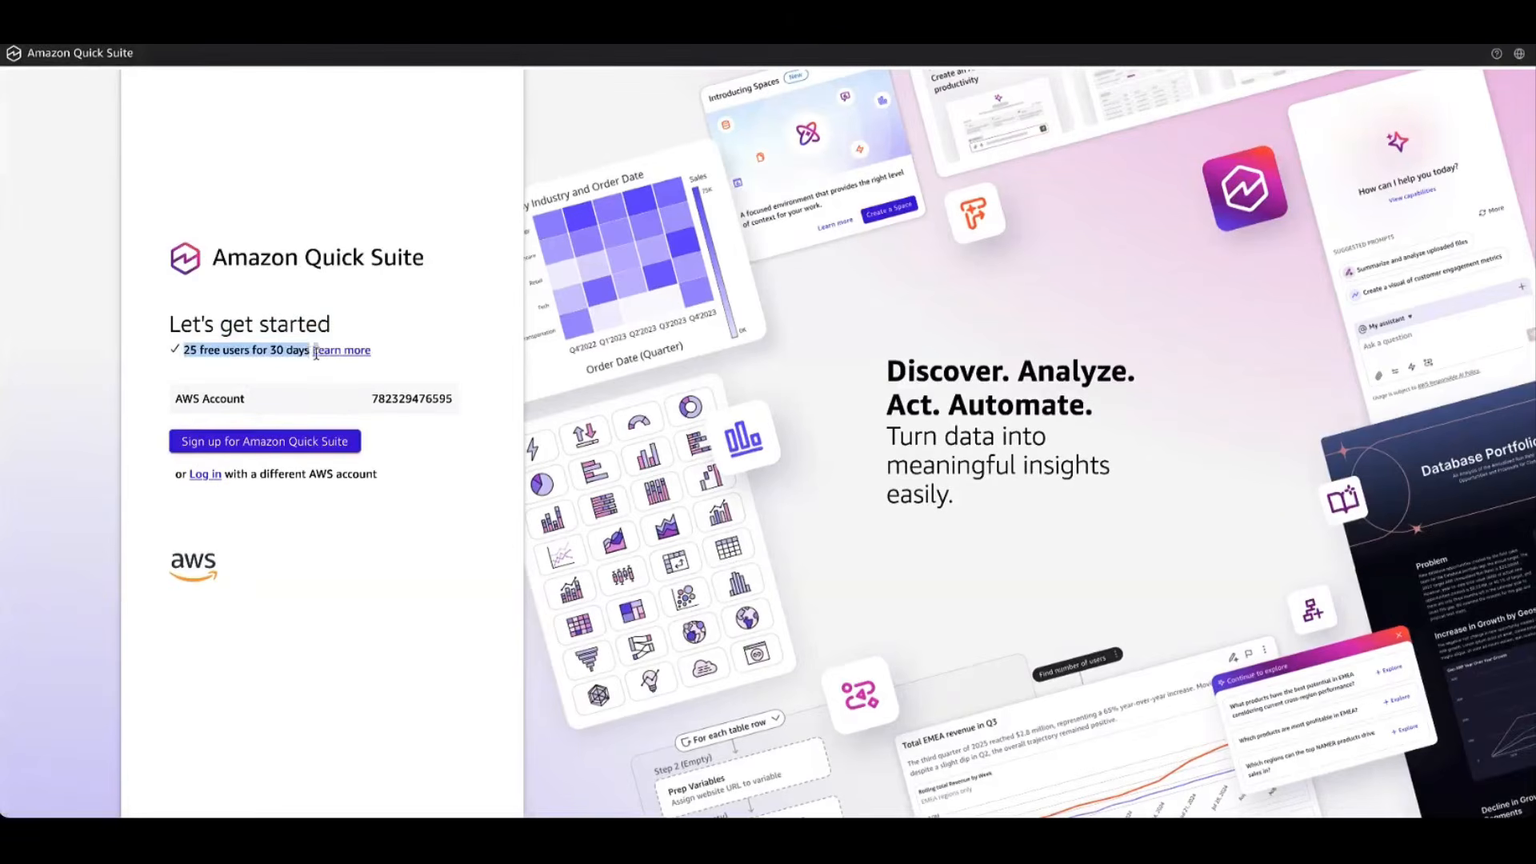
pyautogui.click(264, 377)
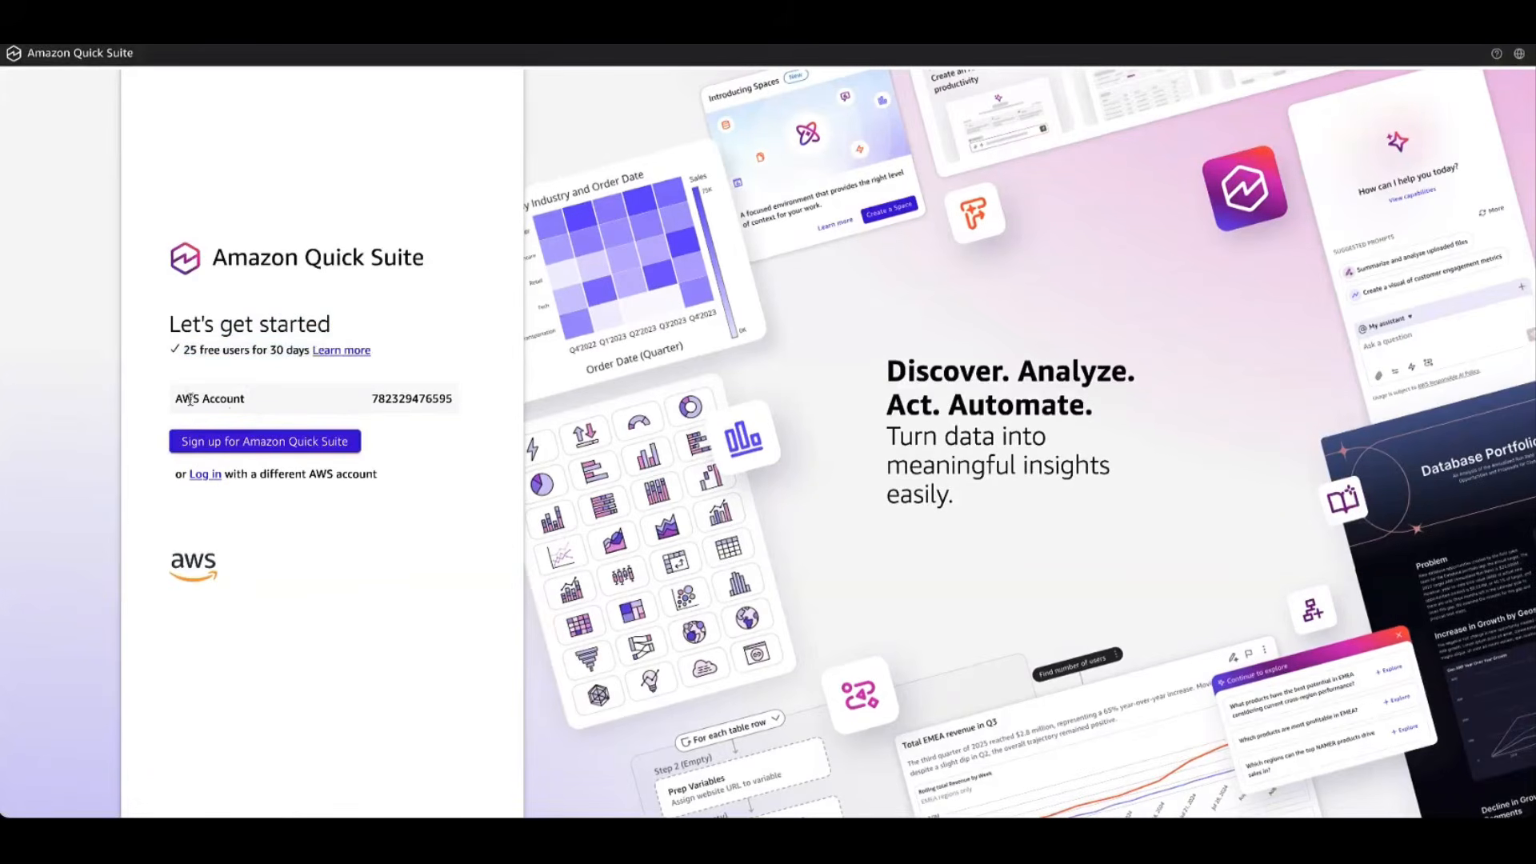
pyautogui.moveTo(172, 402); pyautogui.dragTo(454, 407)
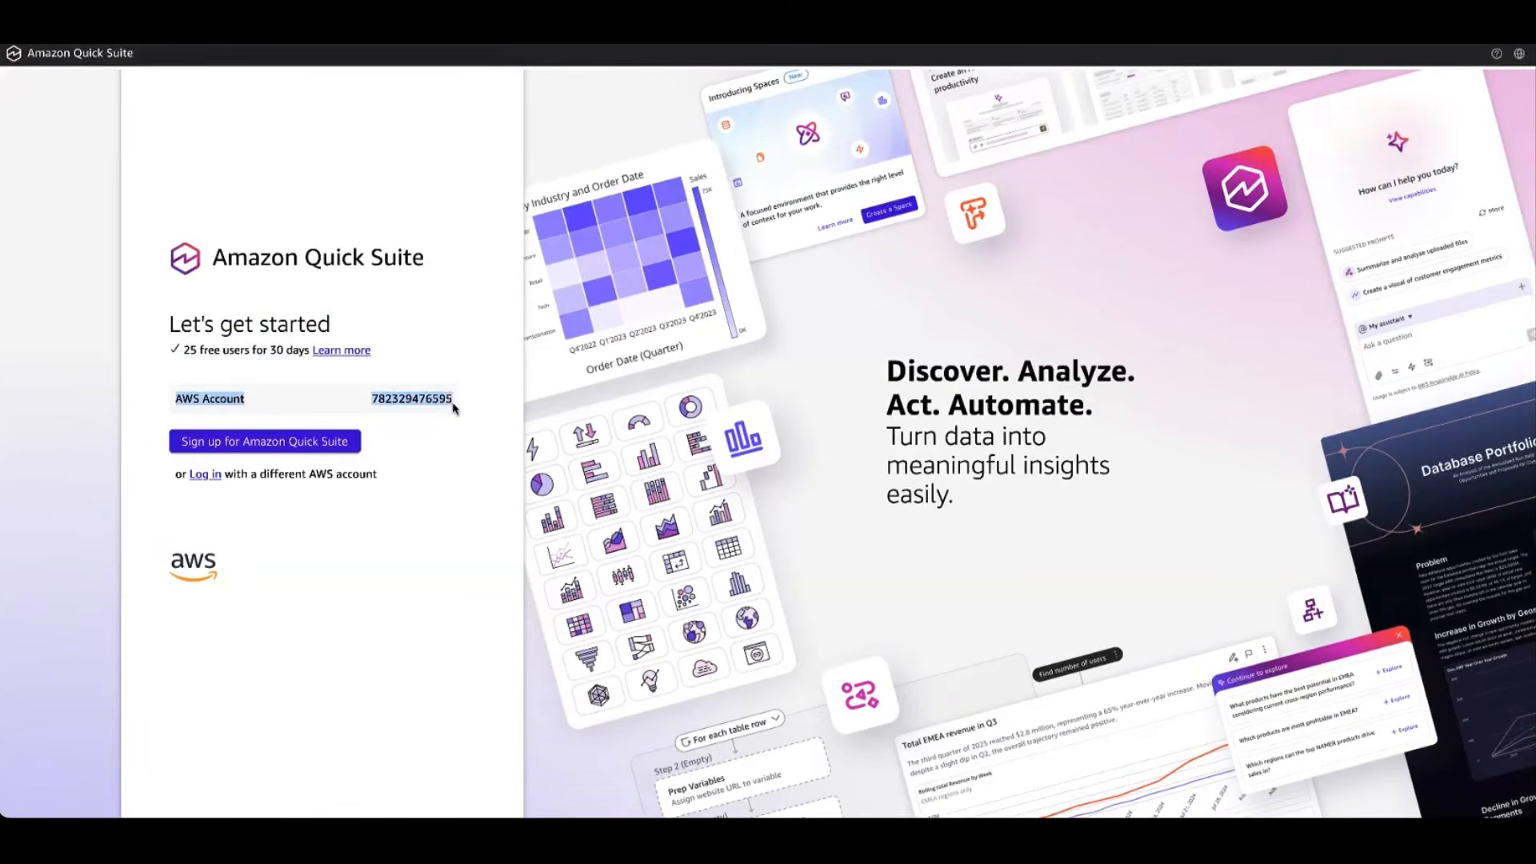
pyautogui.click(398, 441)
pyautogui.click(251, 442)
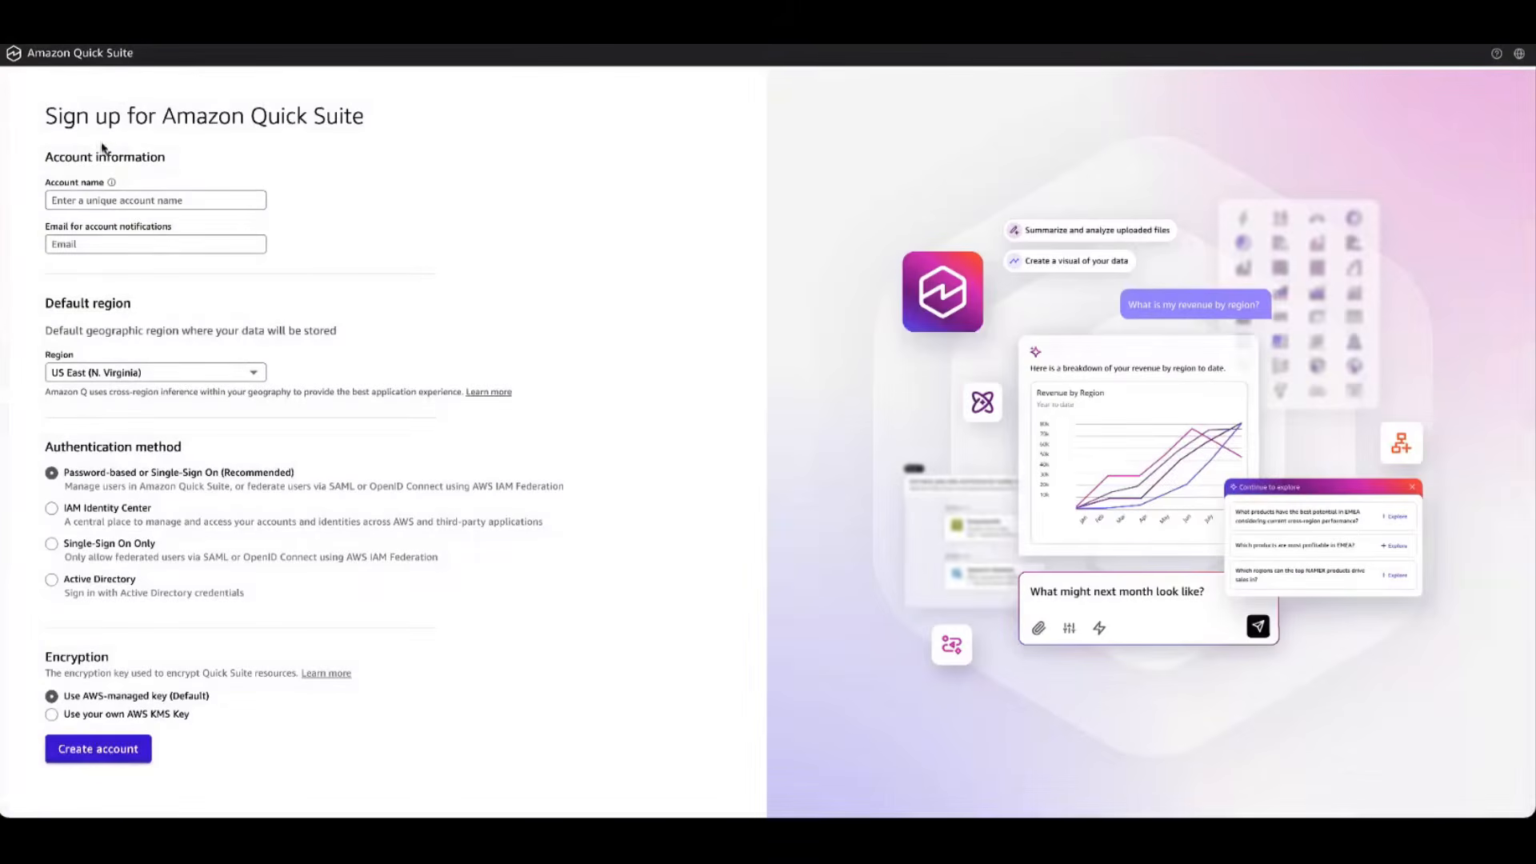
# - Examine the sign-up form's account name and notification email fields
pyautogui.moveTo(46, 116); pyautogui.dragTo(458, 130)
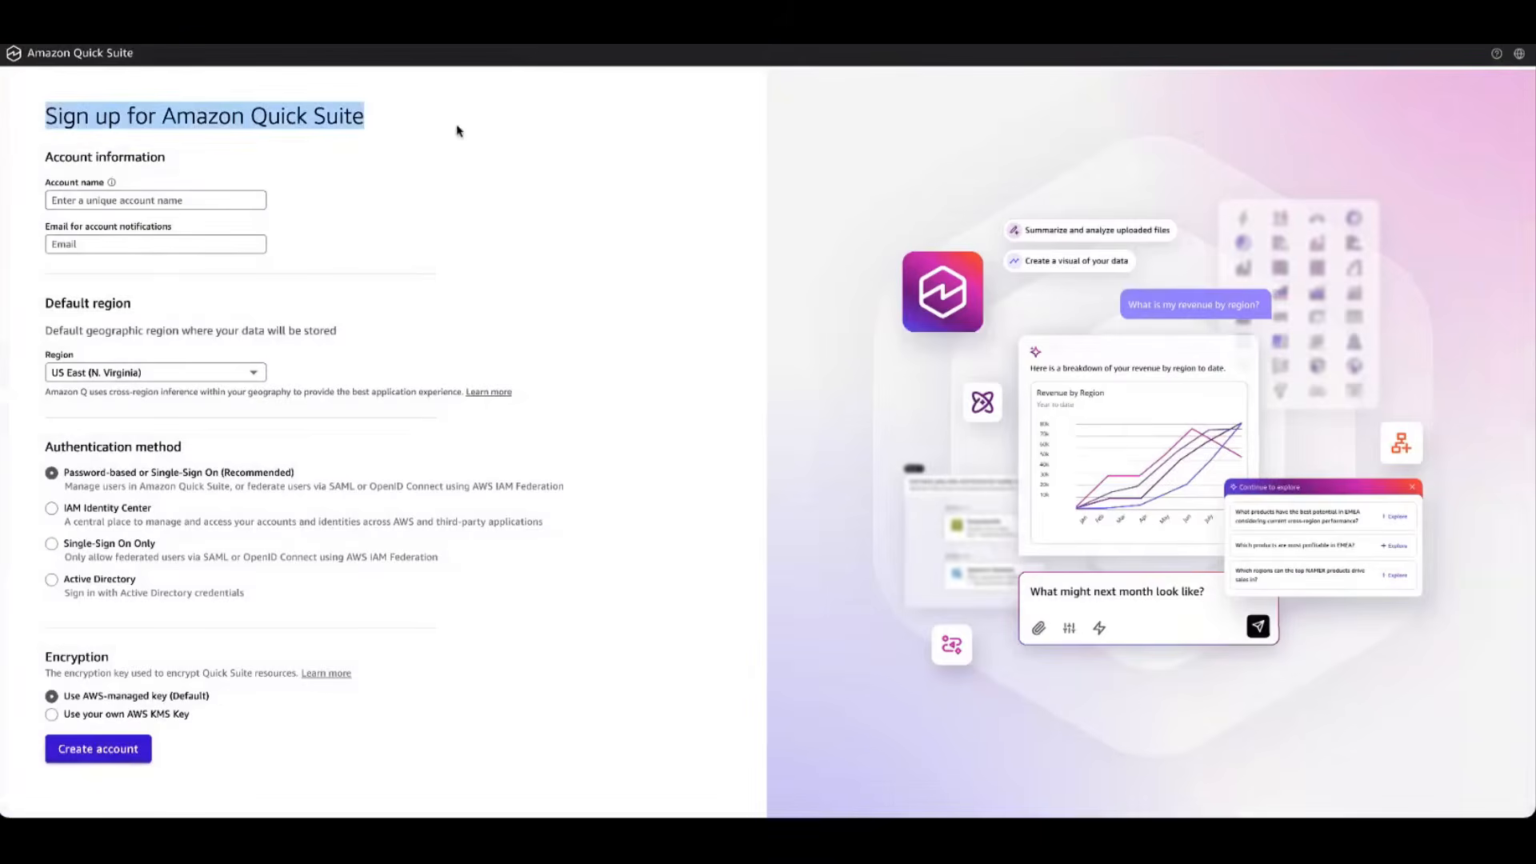
pyautogui.click(90, 200)
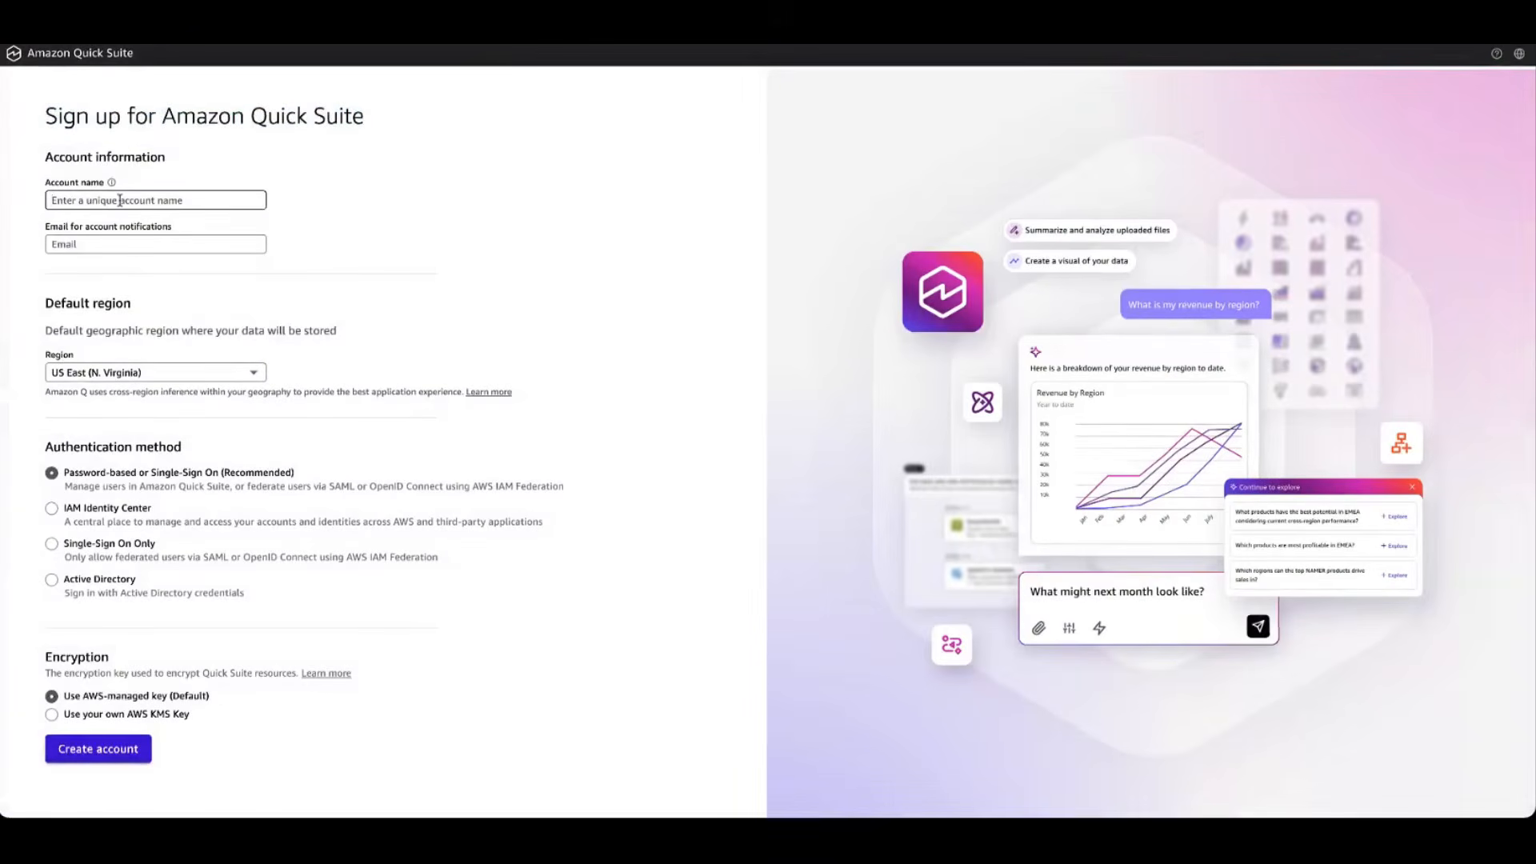
pyautogui.click(89, 243)
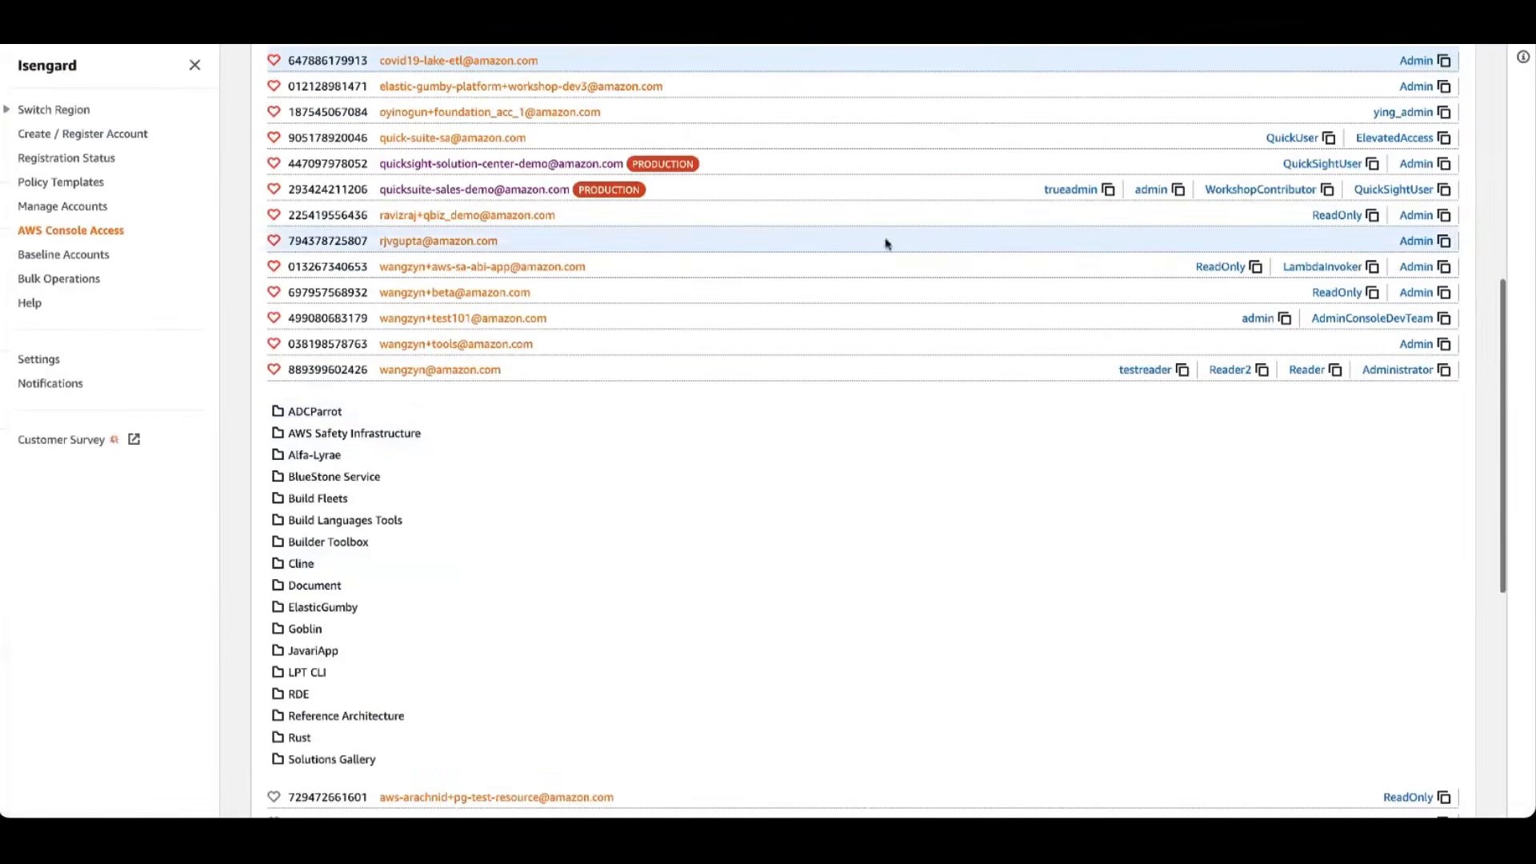
# - Open Quick Suite through the test account's admin session and go to its user management page
pyautogui.click(1261, 319)
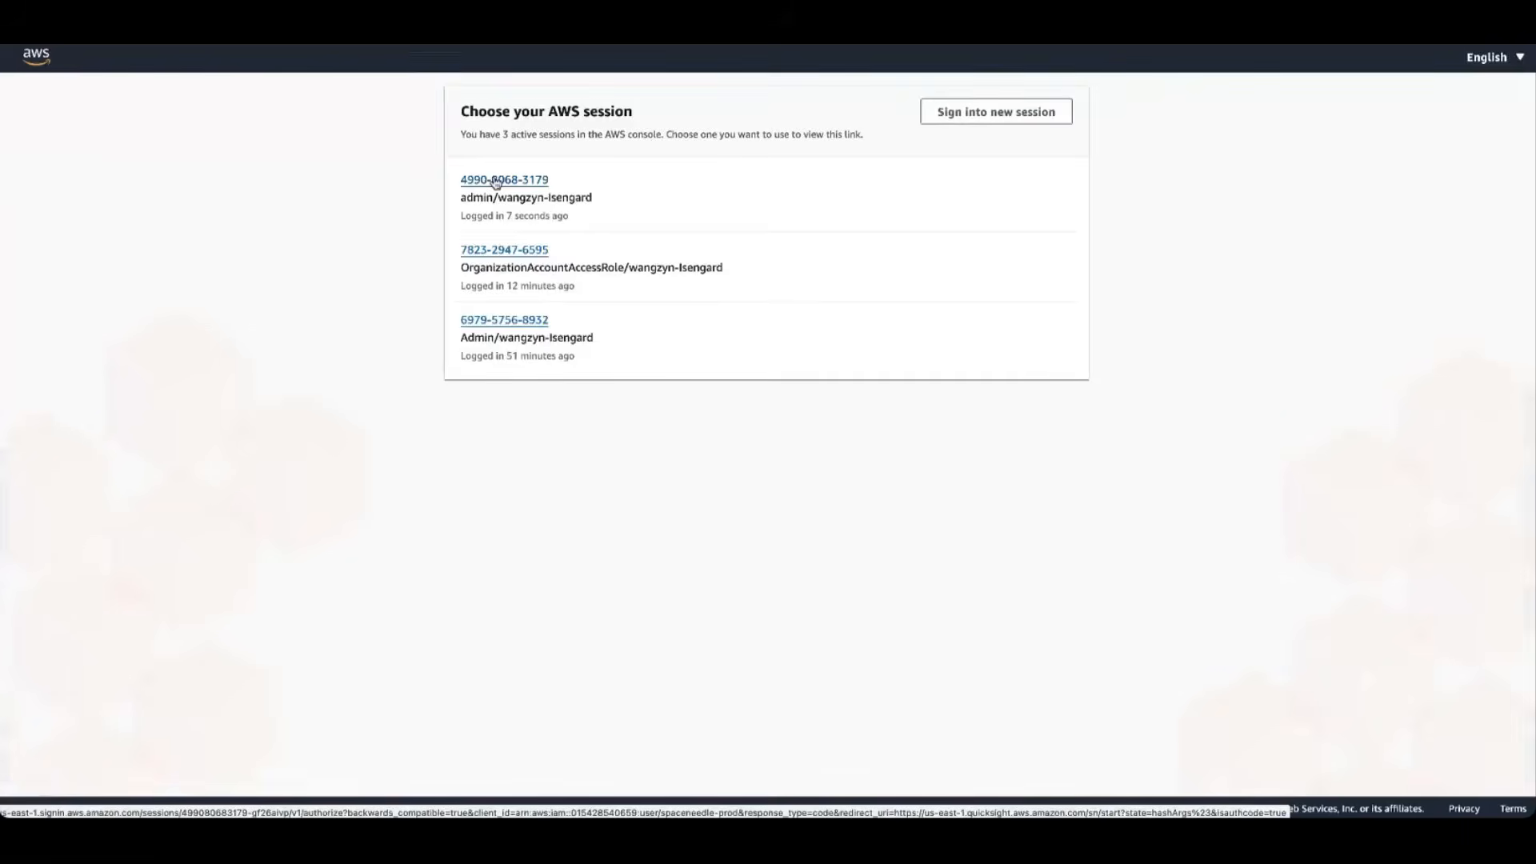
pyautogui.click(496, 181)
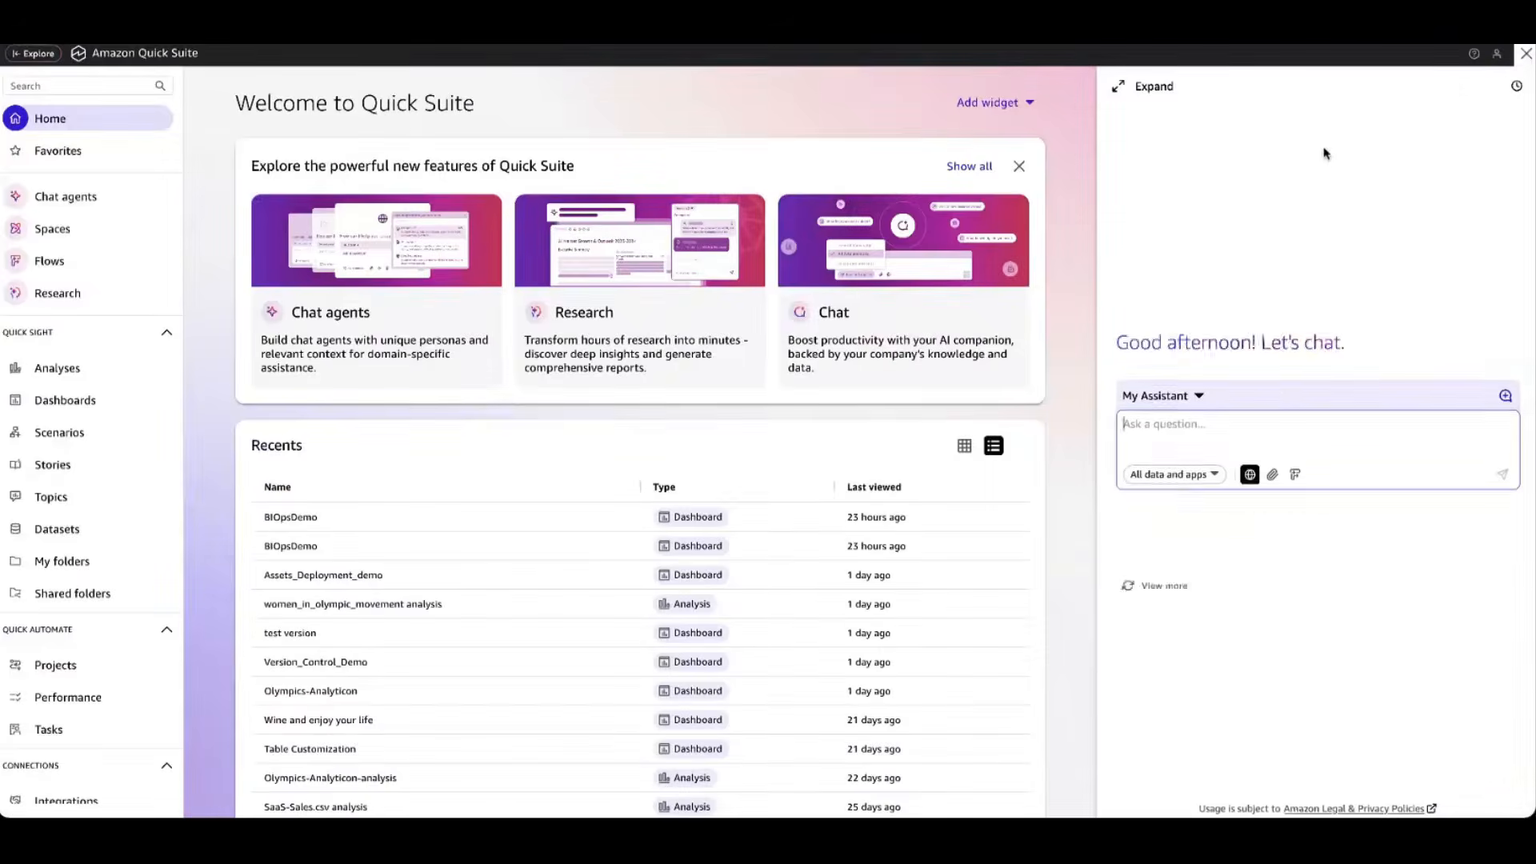
pyautogui.click(1501, 54)
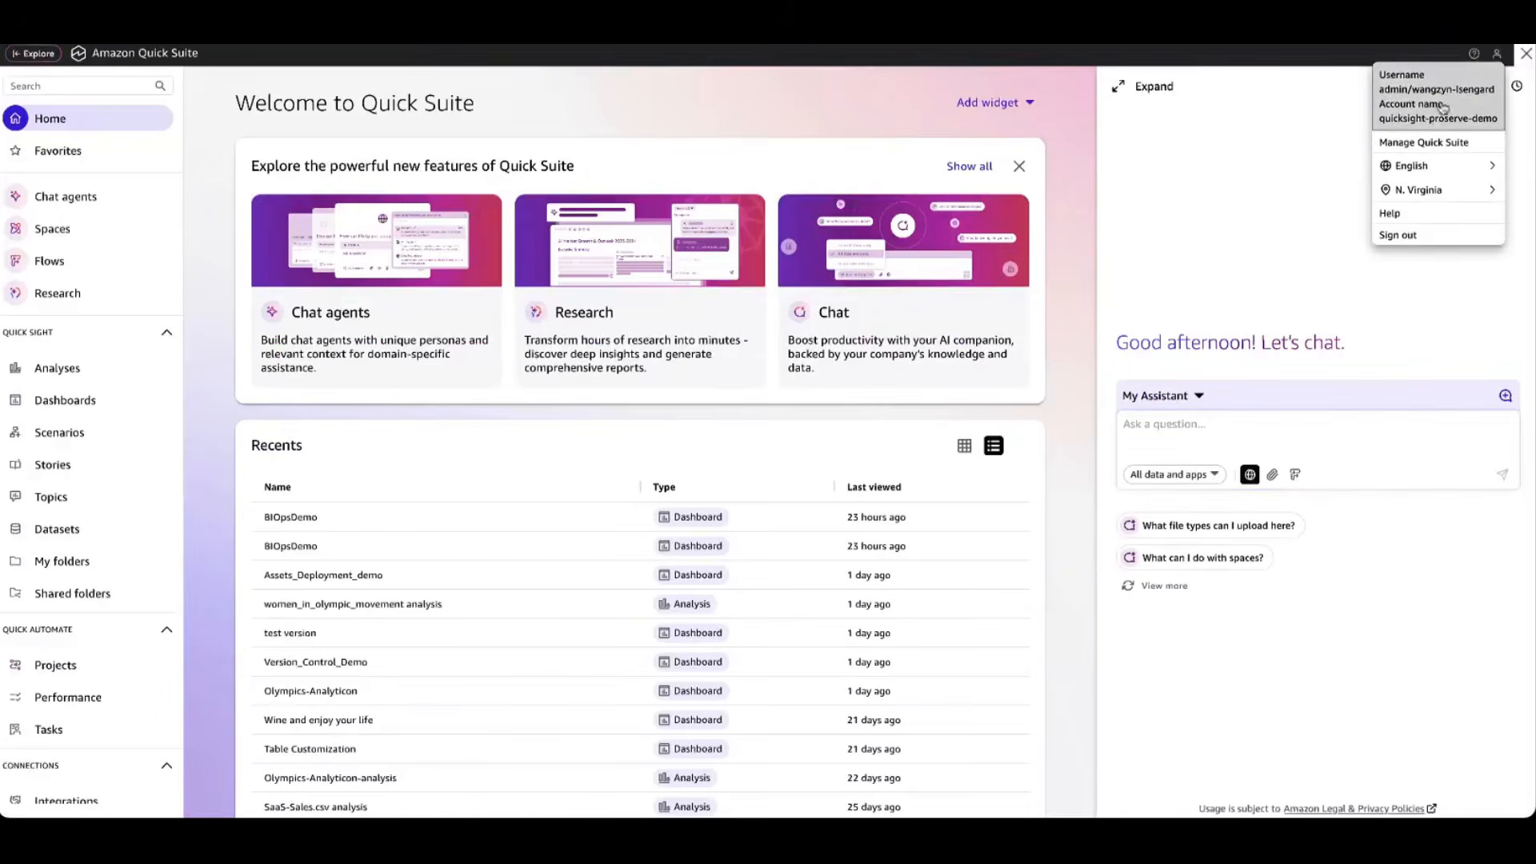
pyautogui.click(1434, 144)
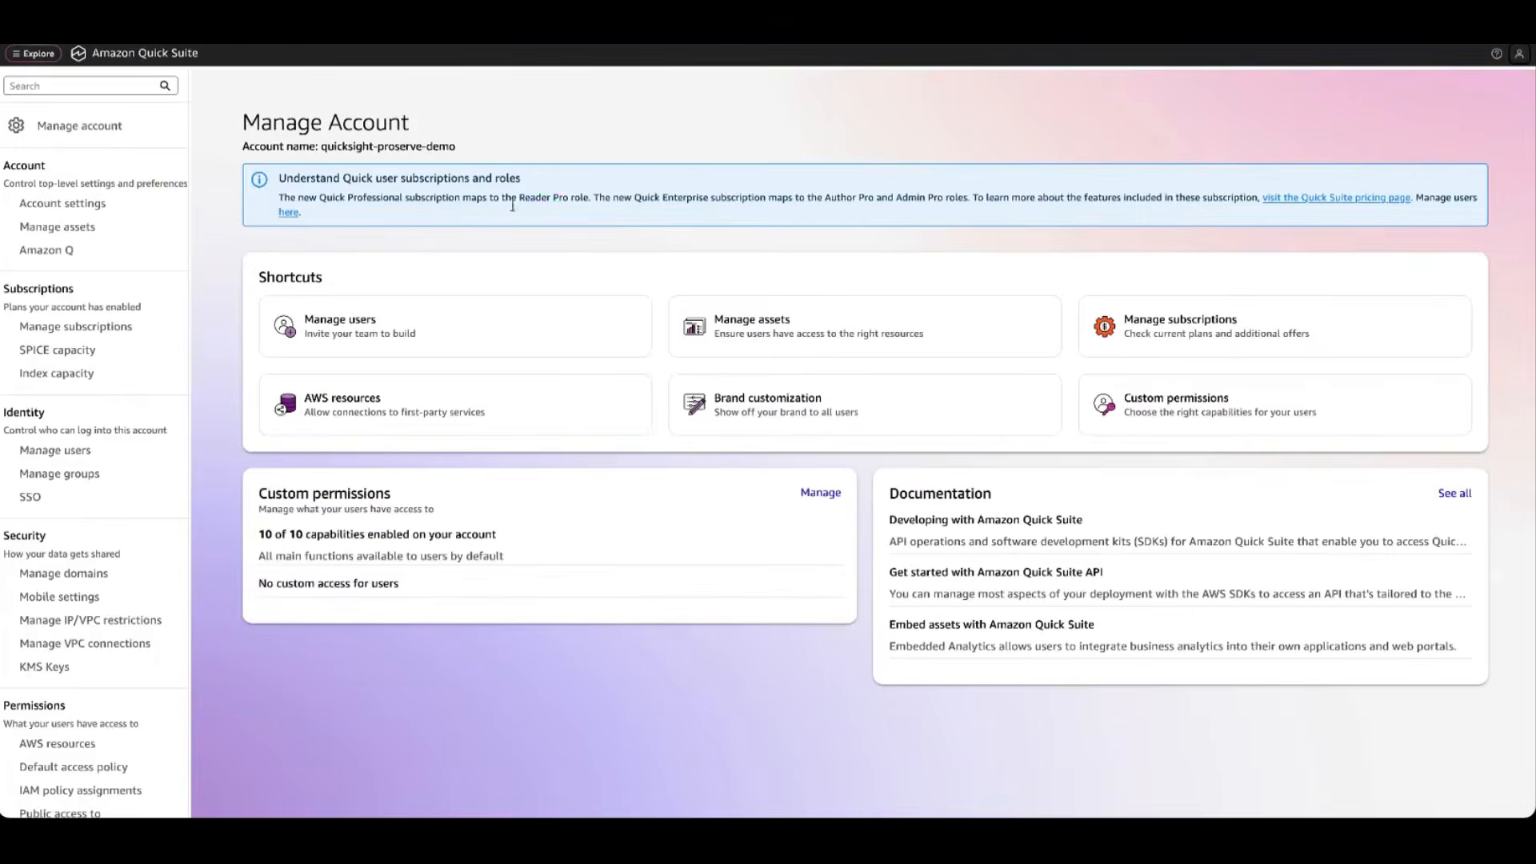
pyautogui.click(371, 324)
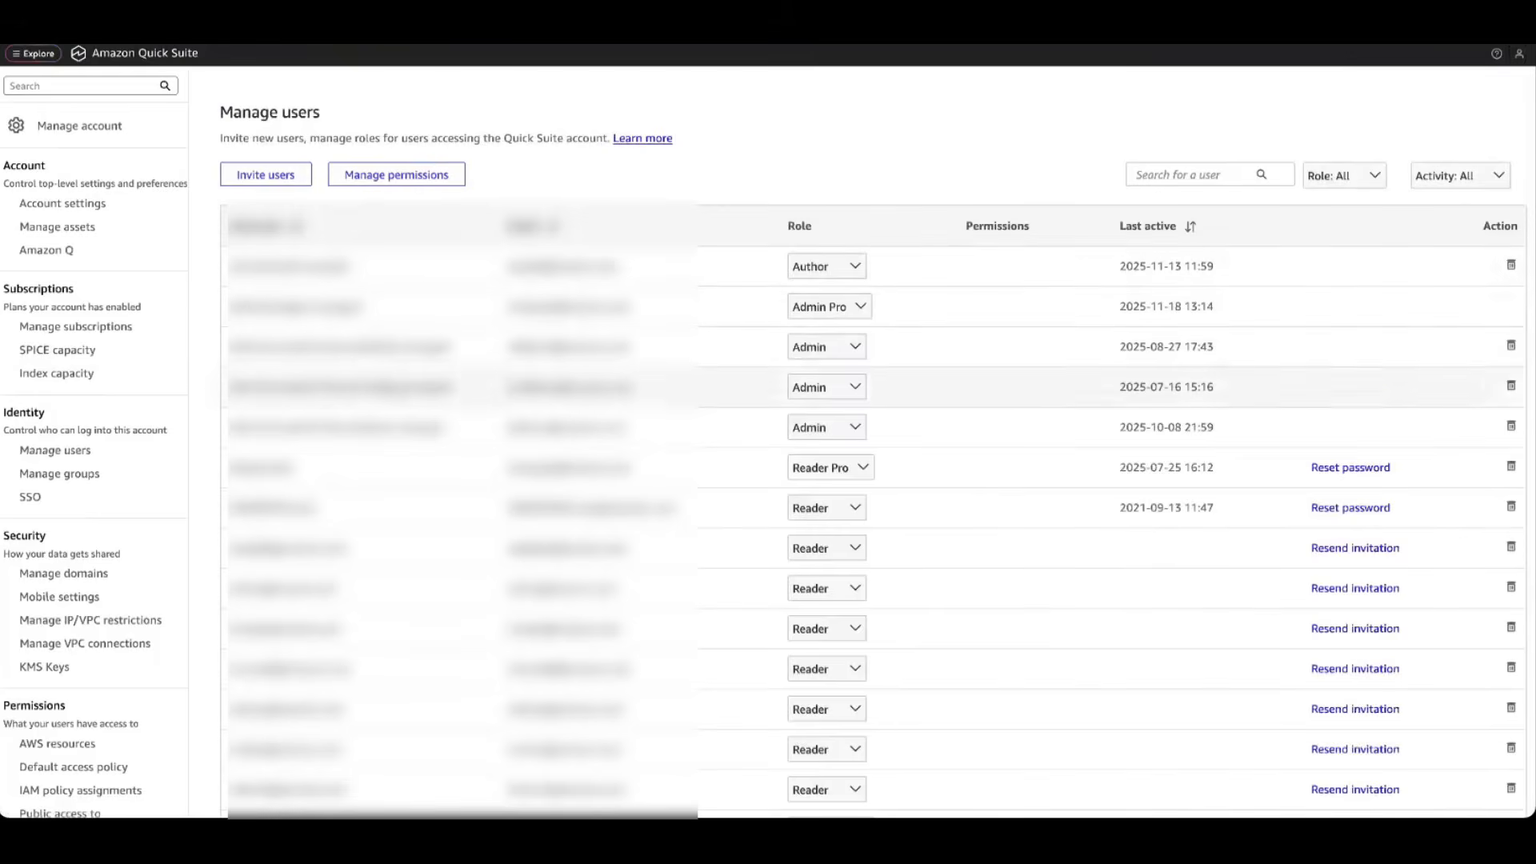
# - Review the usernames, emails and roles in the account's user list
pyautogui.scroll(-1, 396, 468)
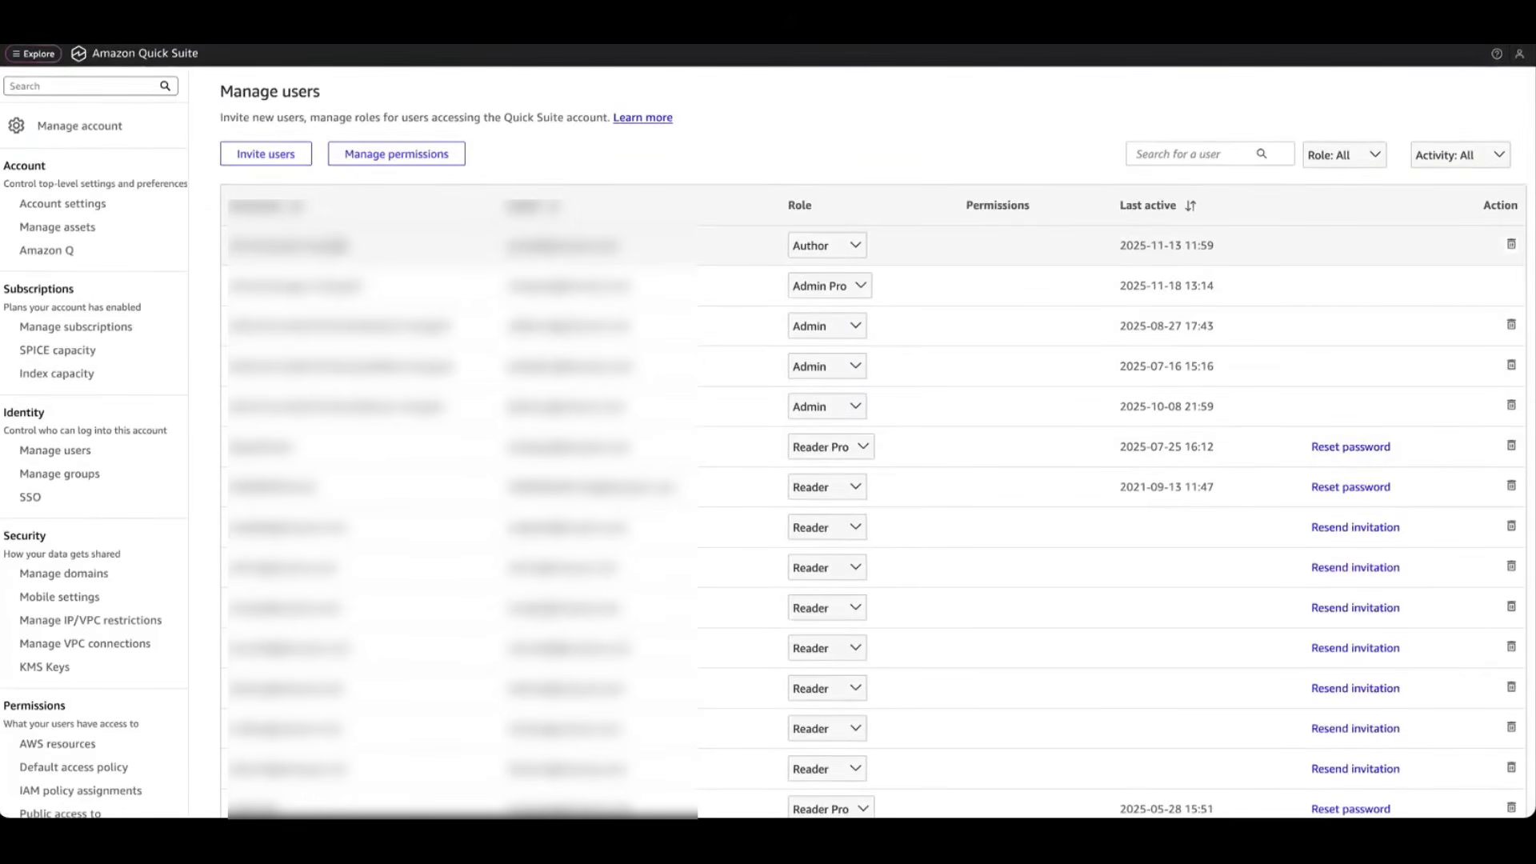
pyautogui.scroll(-1, 510, 312)
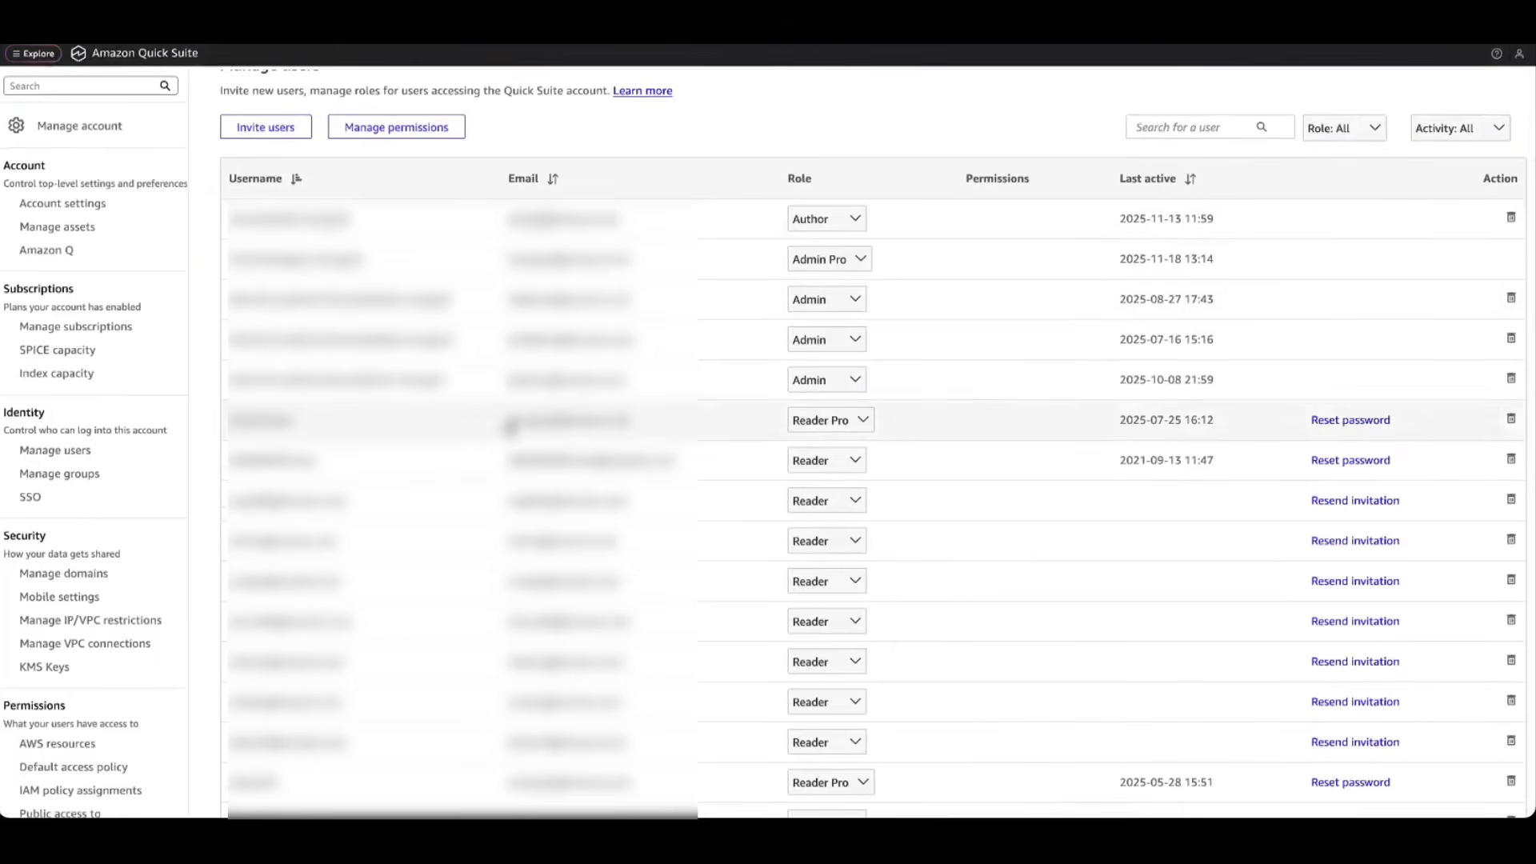
pyautogui.scroll(-2, 480, 579)
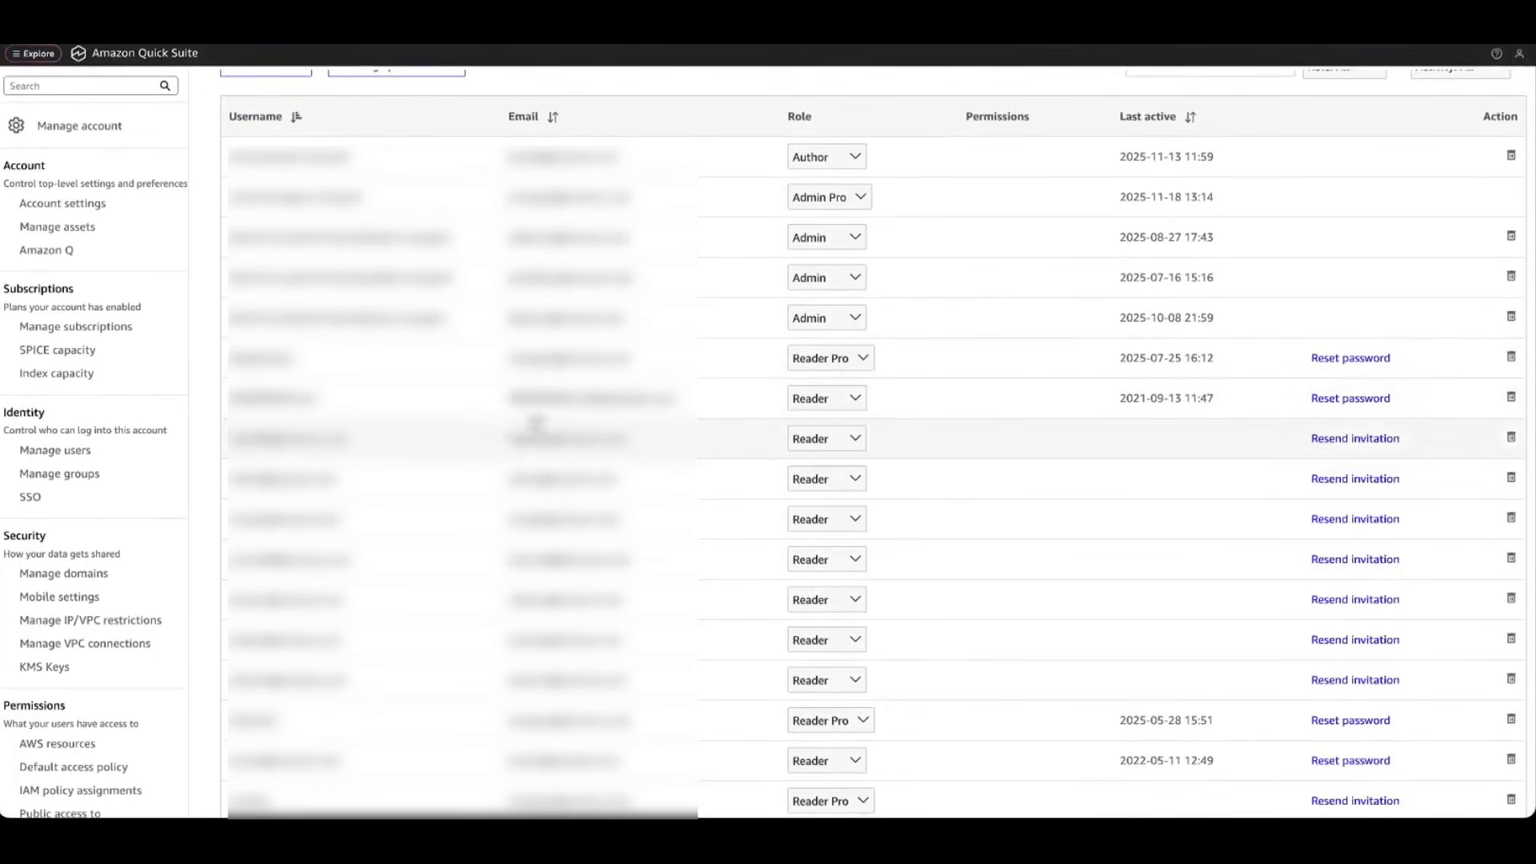
pyautogui.moveTo(509, 398); pyautogui.dragTo(679, 404)
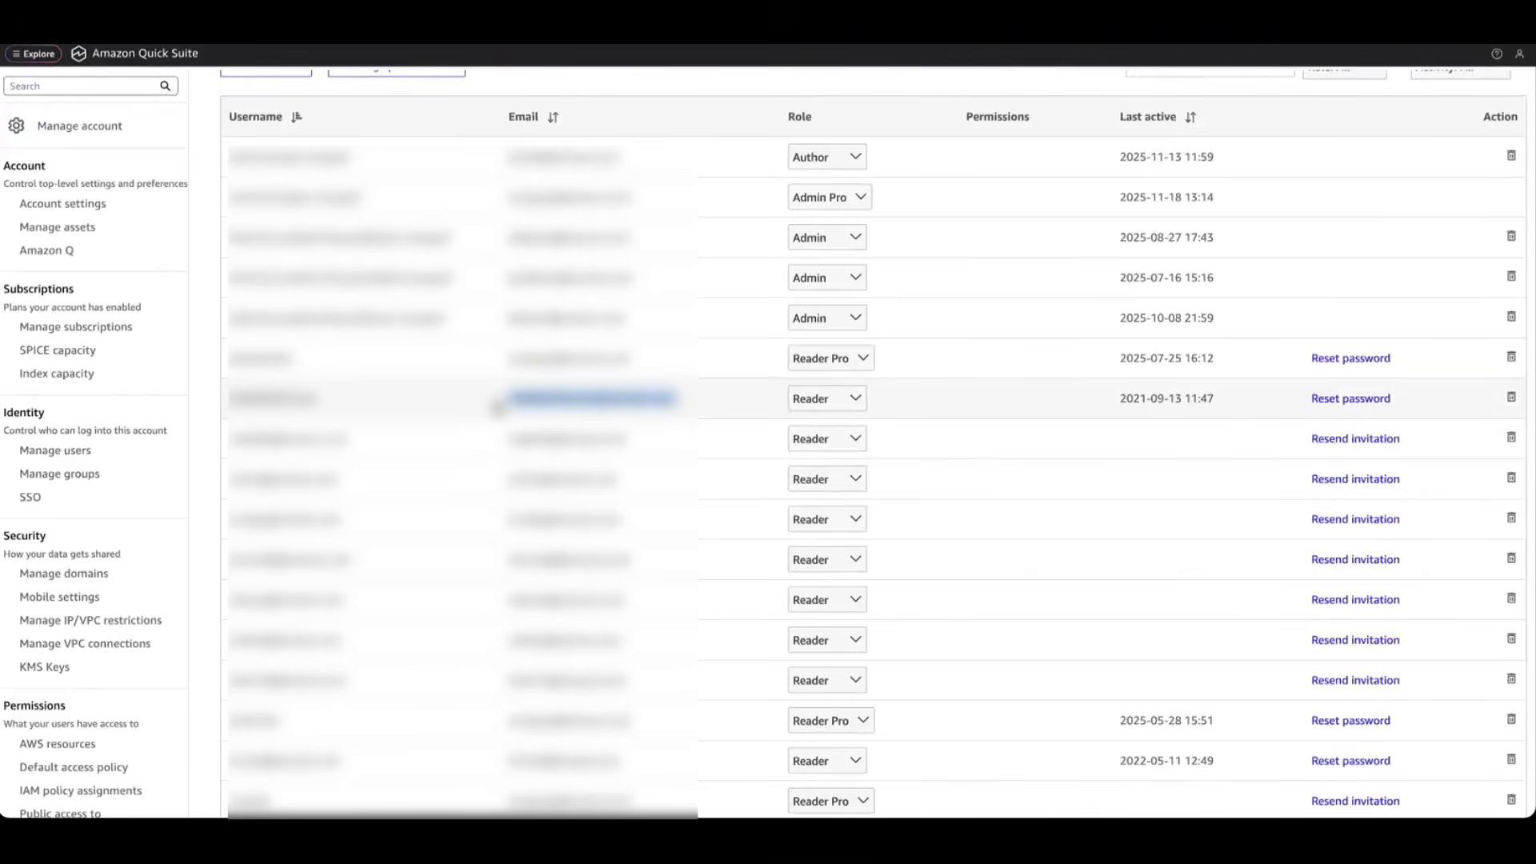
pyautogui.scroll(2, 608, 415)
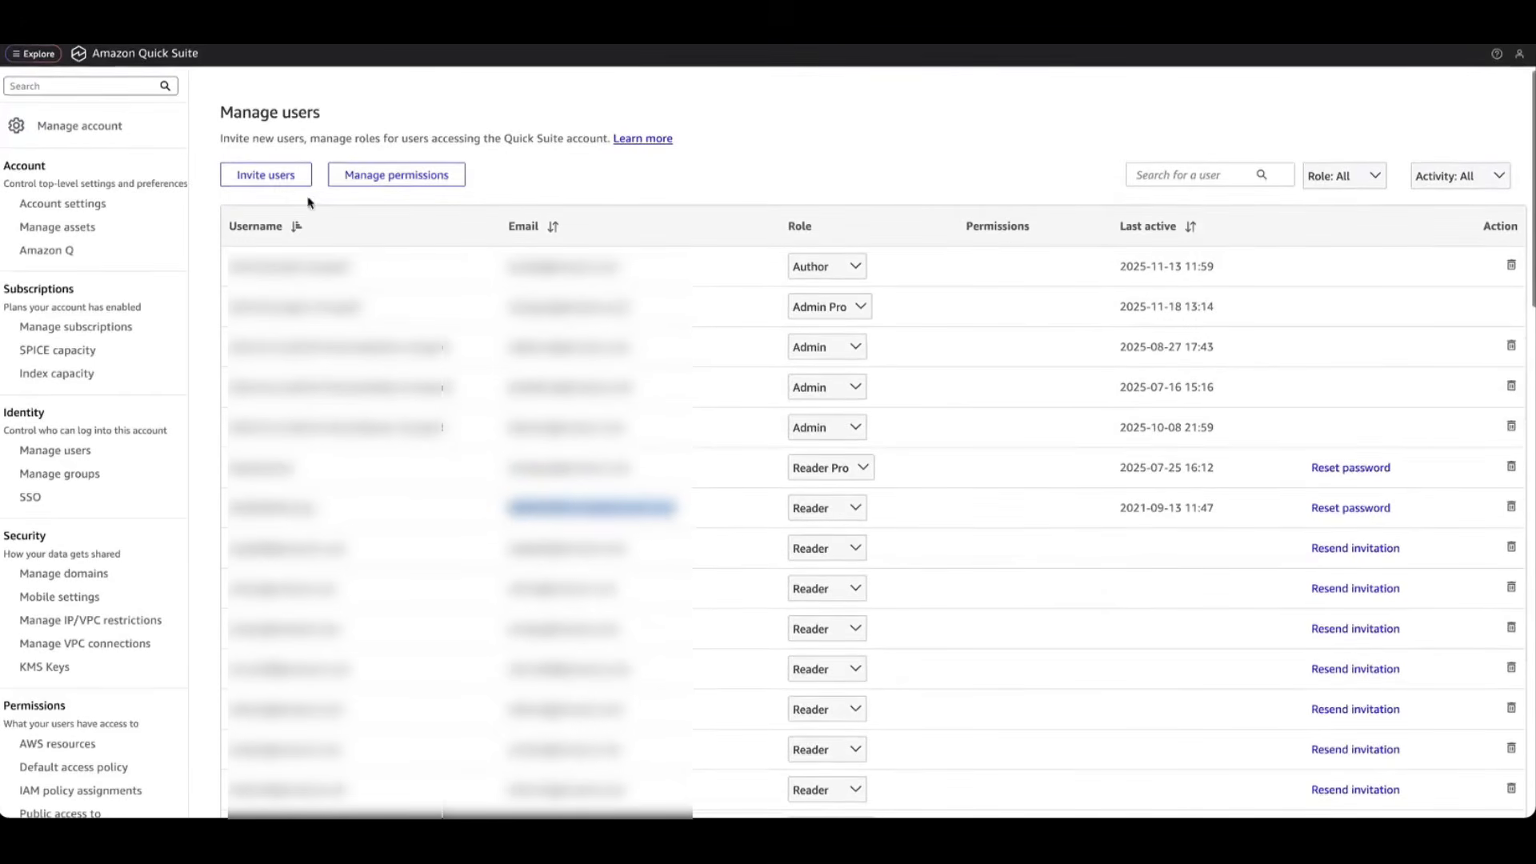
# - Start a user invitation and add a test user by entering the user's email address
pyautogui.click(272, 176)
pyautogui.click(449, 142)
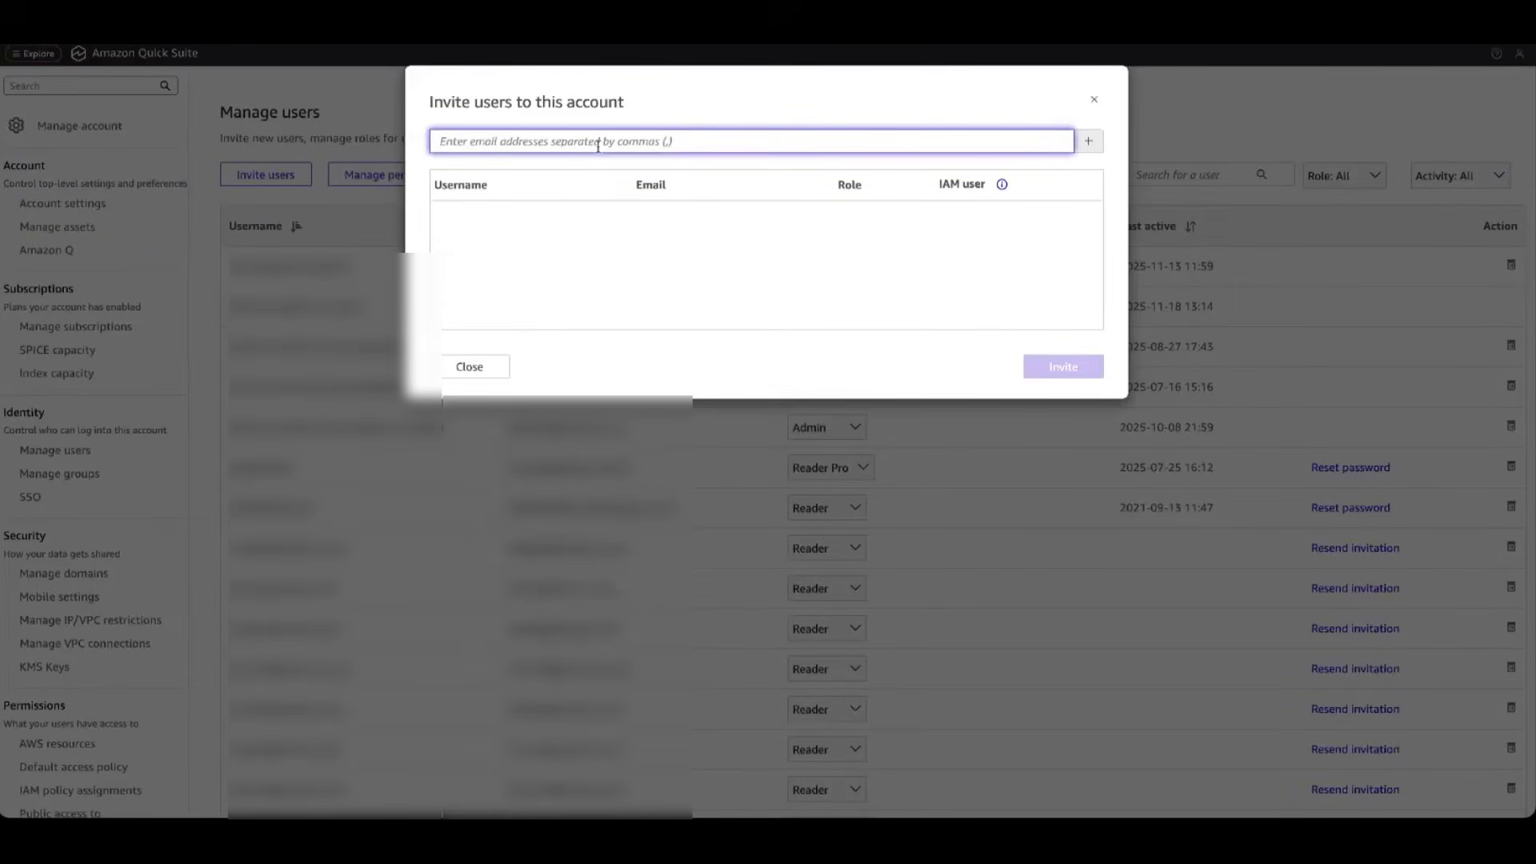
pyautogui.write('test')
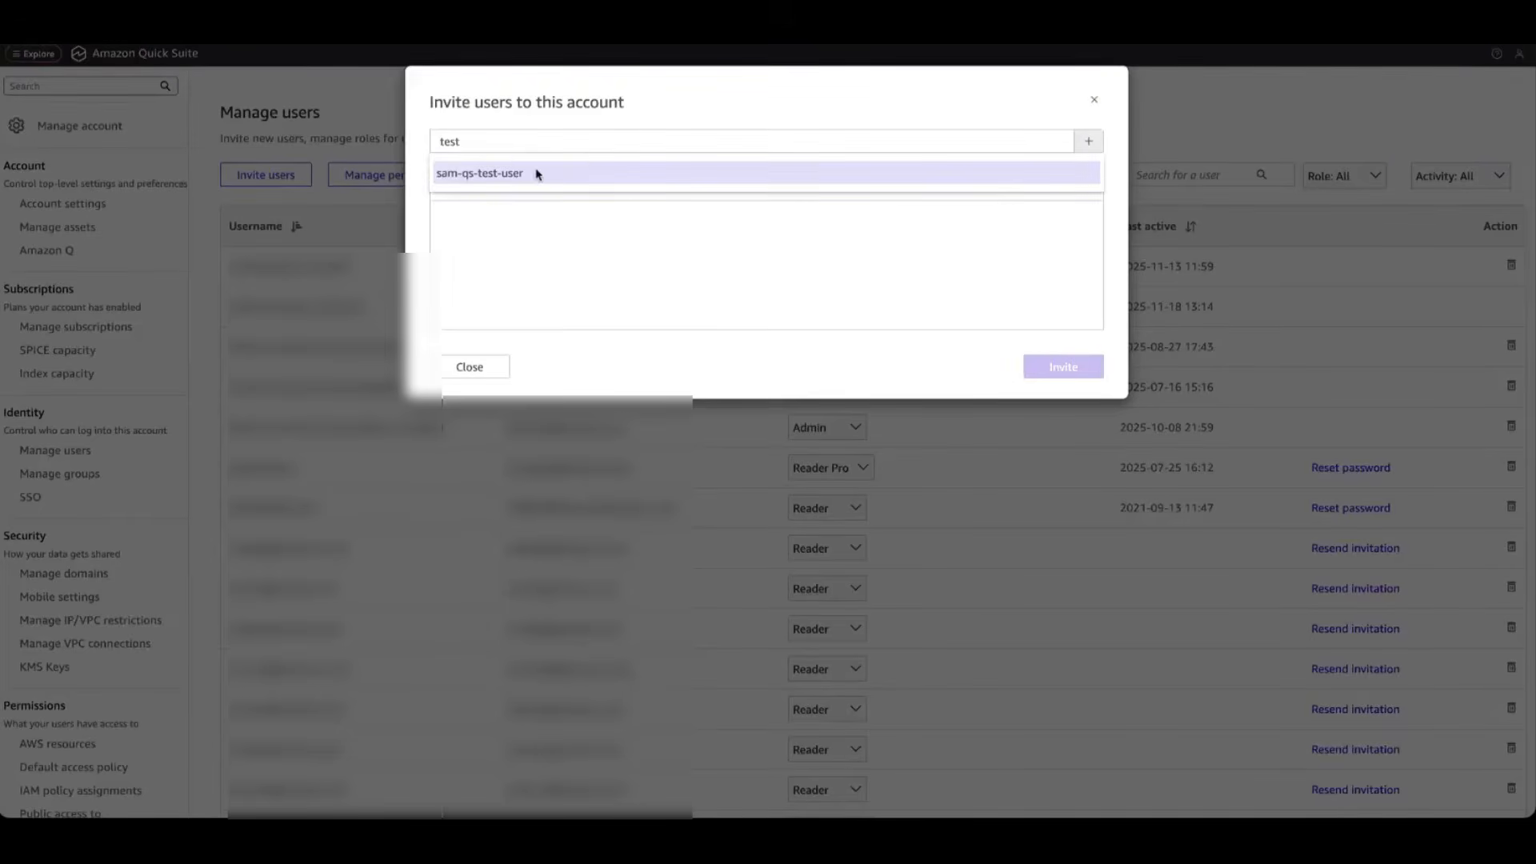
pyautogui.click(510, 141)
pyautogui.write('@')
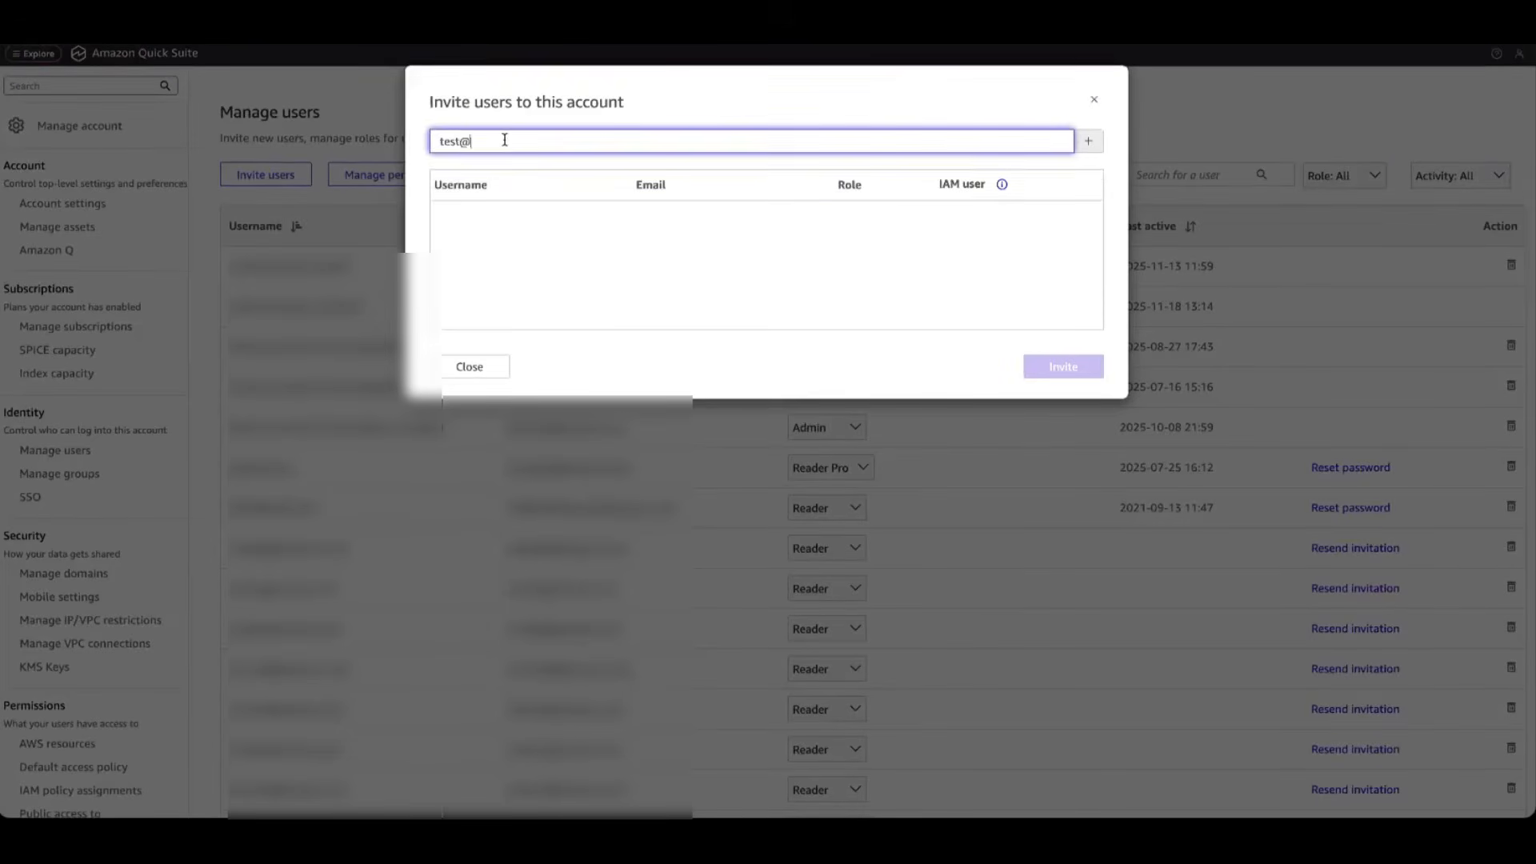
pyautogui.write('test.com')
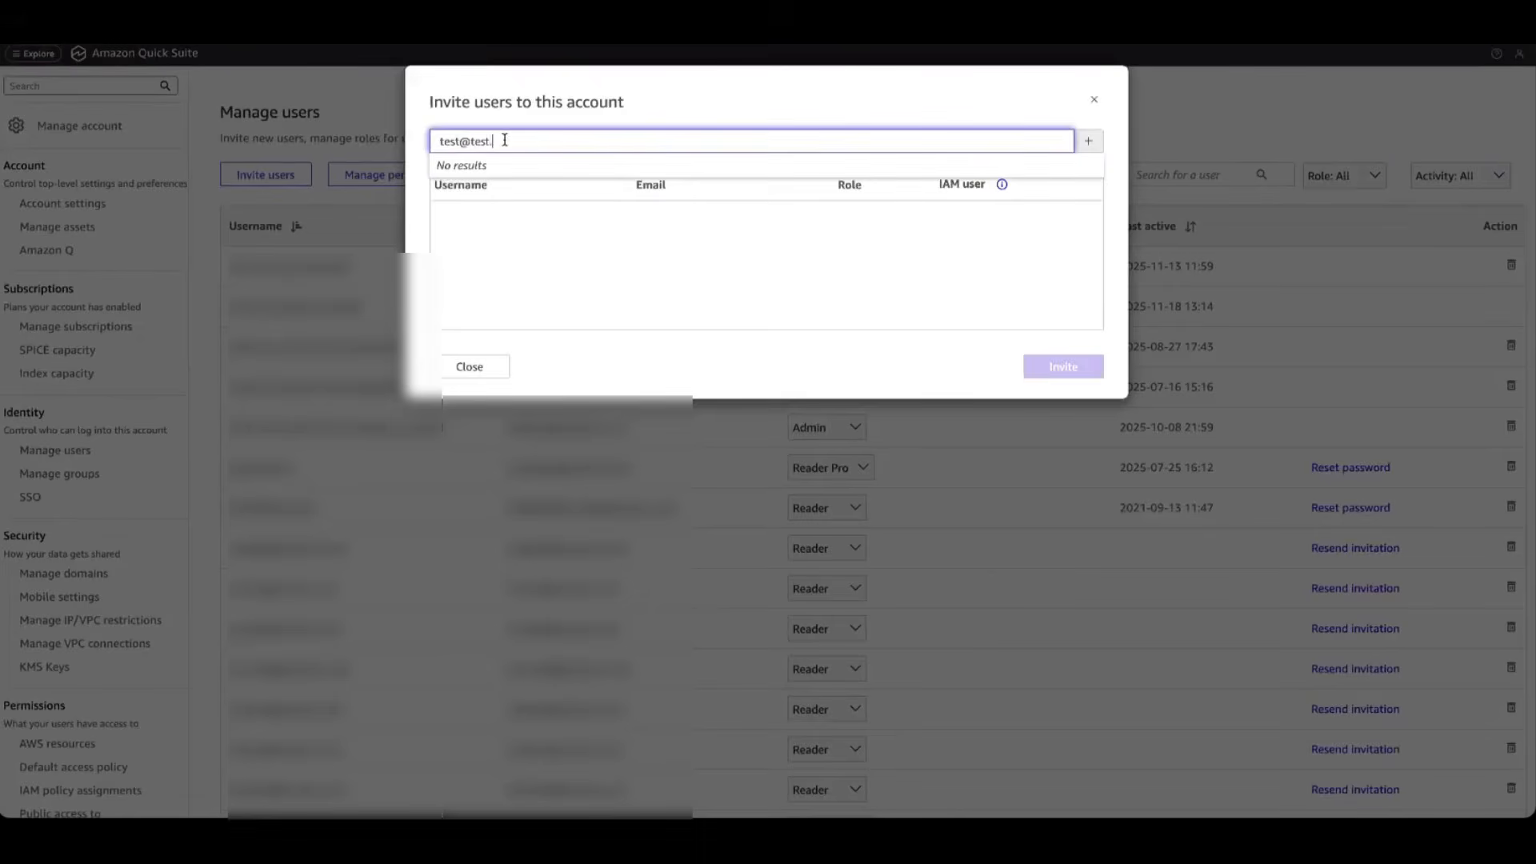
pyautogui.click(1087, 143)
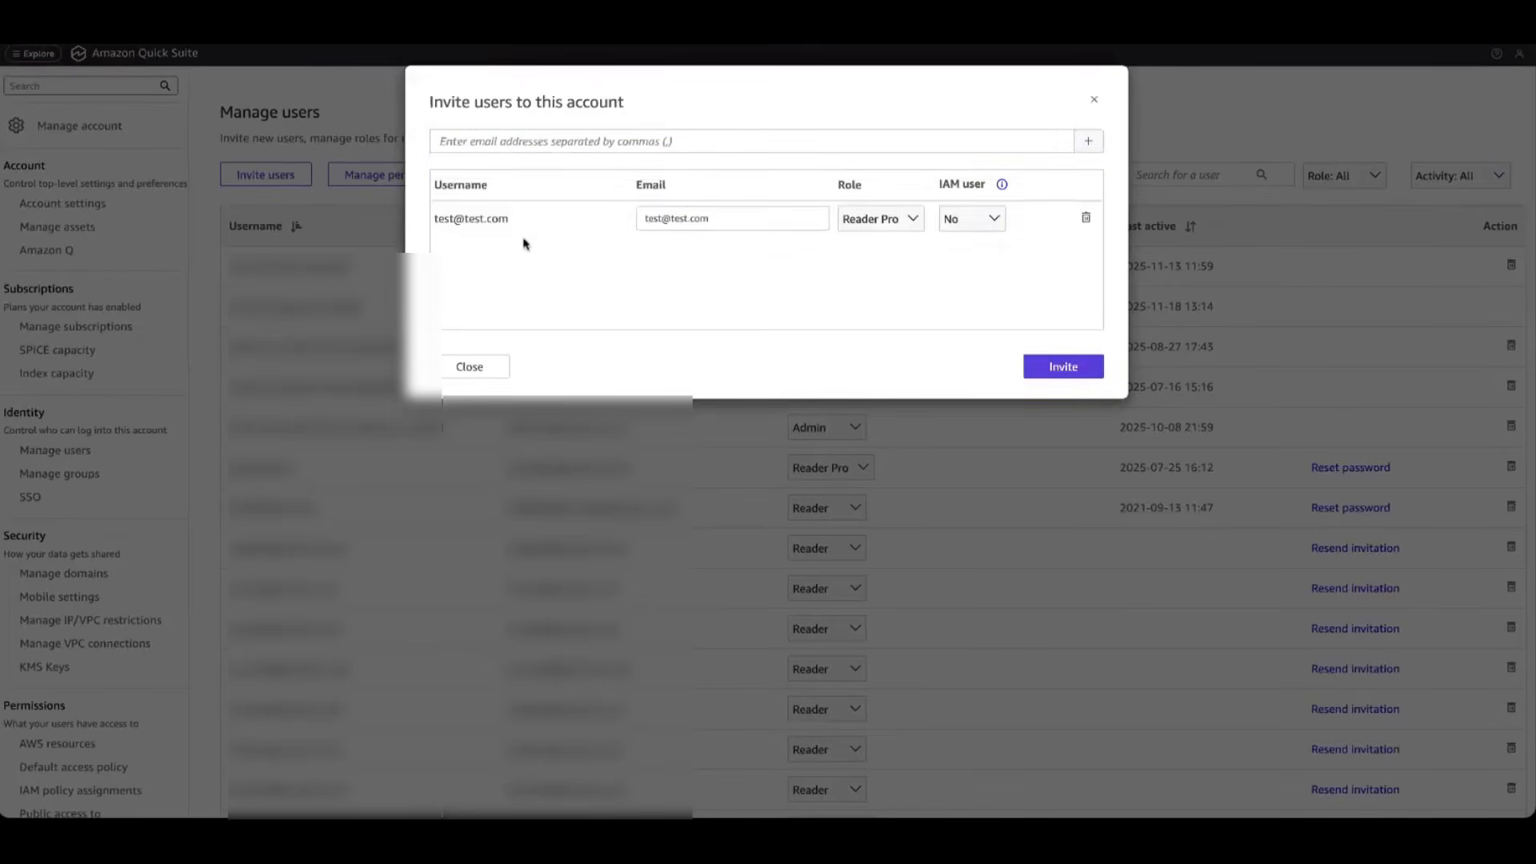
# - Examine the test user's username, email and available role options in the invitation
pyautogui.moveTo(525, 223); pyautogui.dragTo(425, 224)
pyautogui.click(429, 226)
pyautogui.click(699, 219)
pyautogui.moveTo(725, 216); pyautogui.dragTo(653, 220)
pyautogui.click(824, 258)
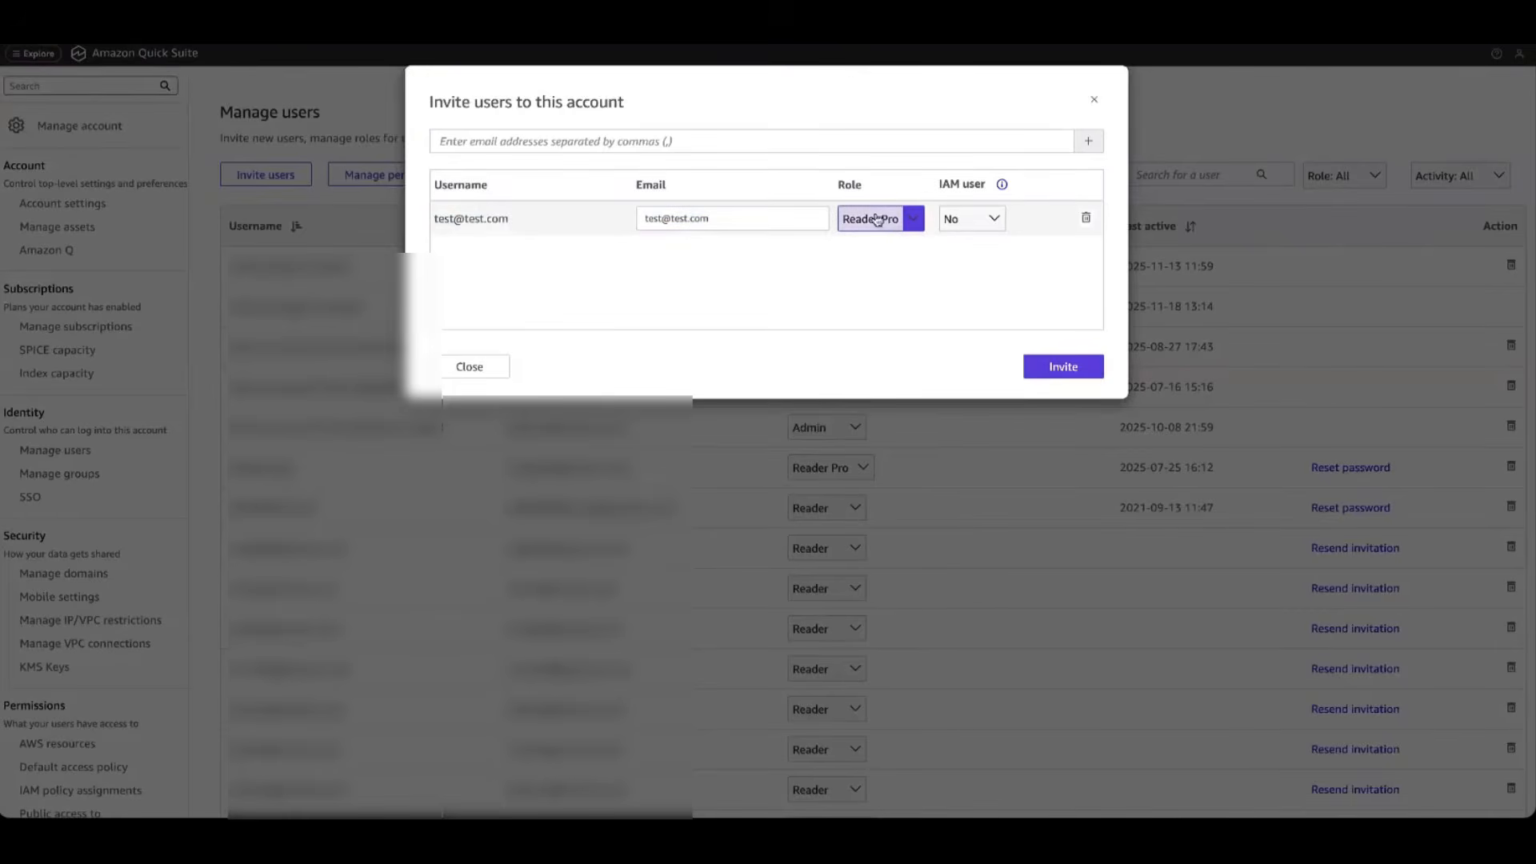
pyautogui.click(877, 220)
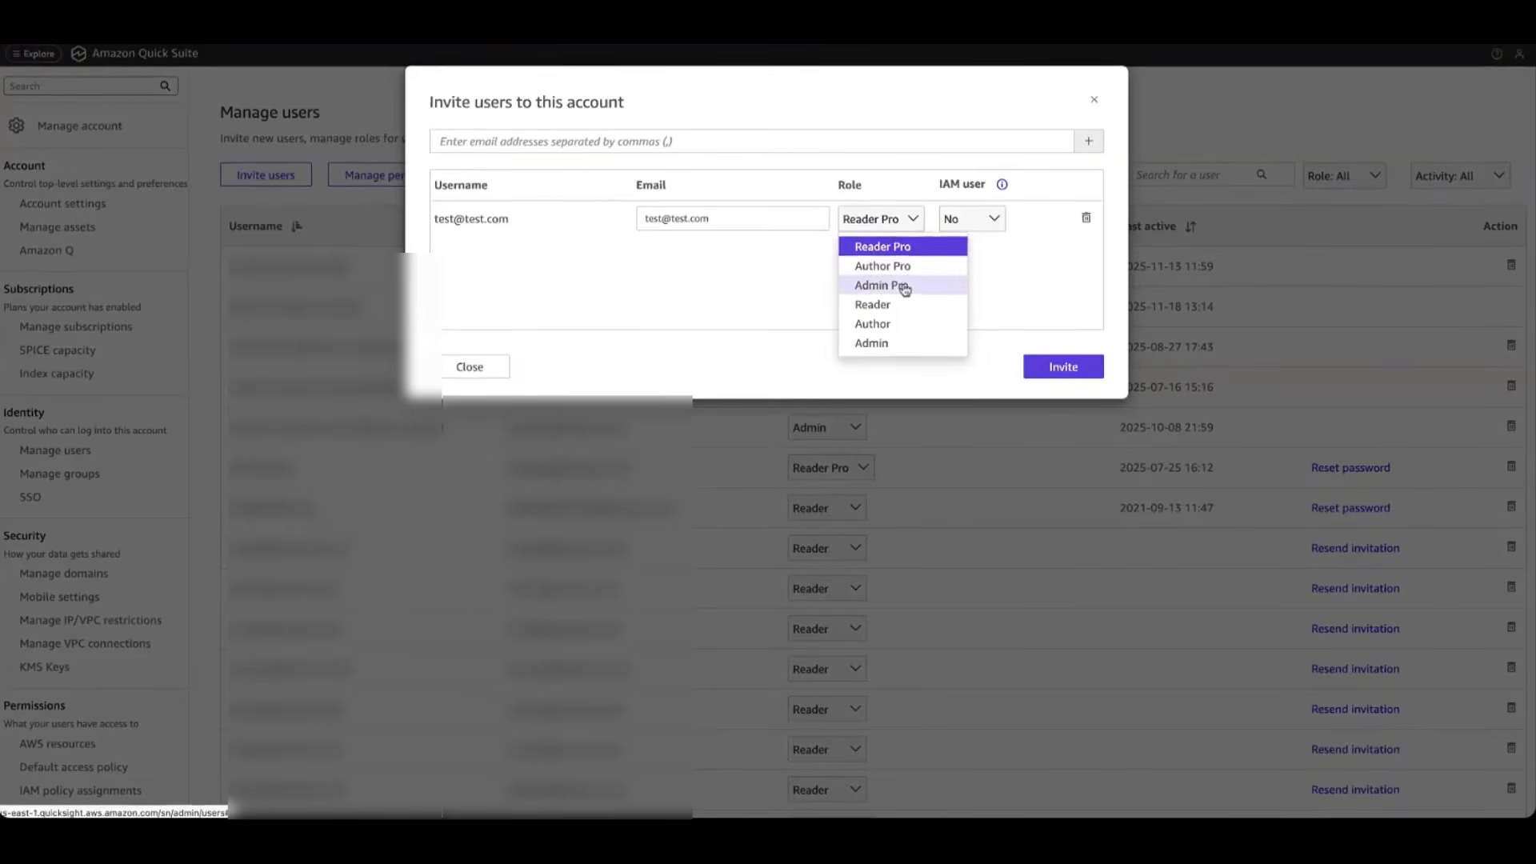
pyautogui.click(784, 274)
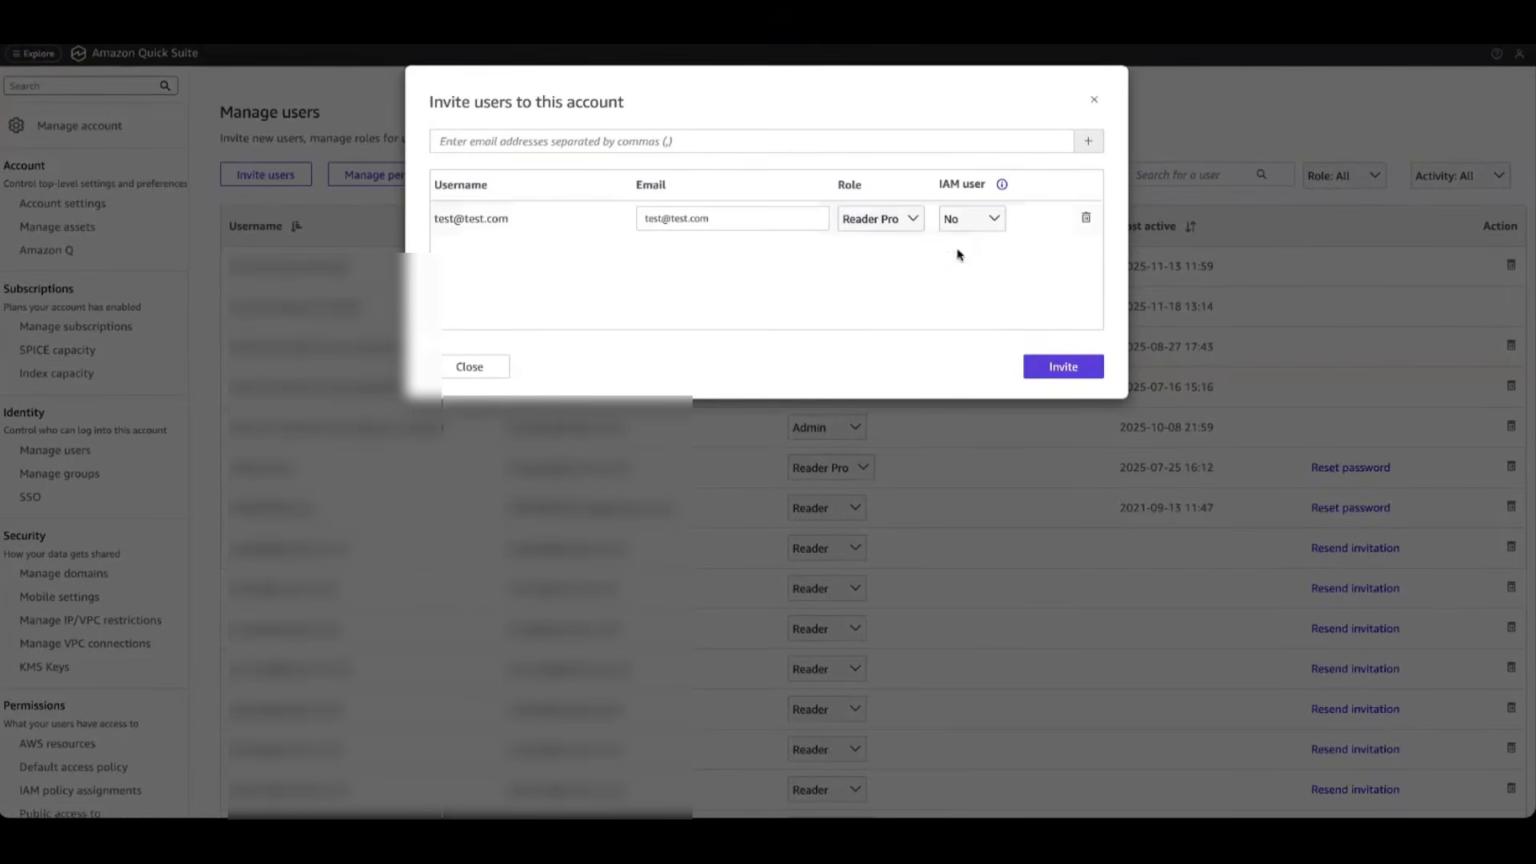
# - Try Yes for the test user's IAM user setting, and return it to No
pyautogui.click(1004, 221)
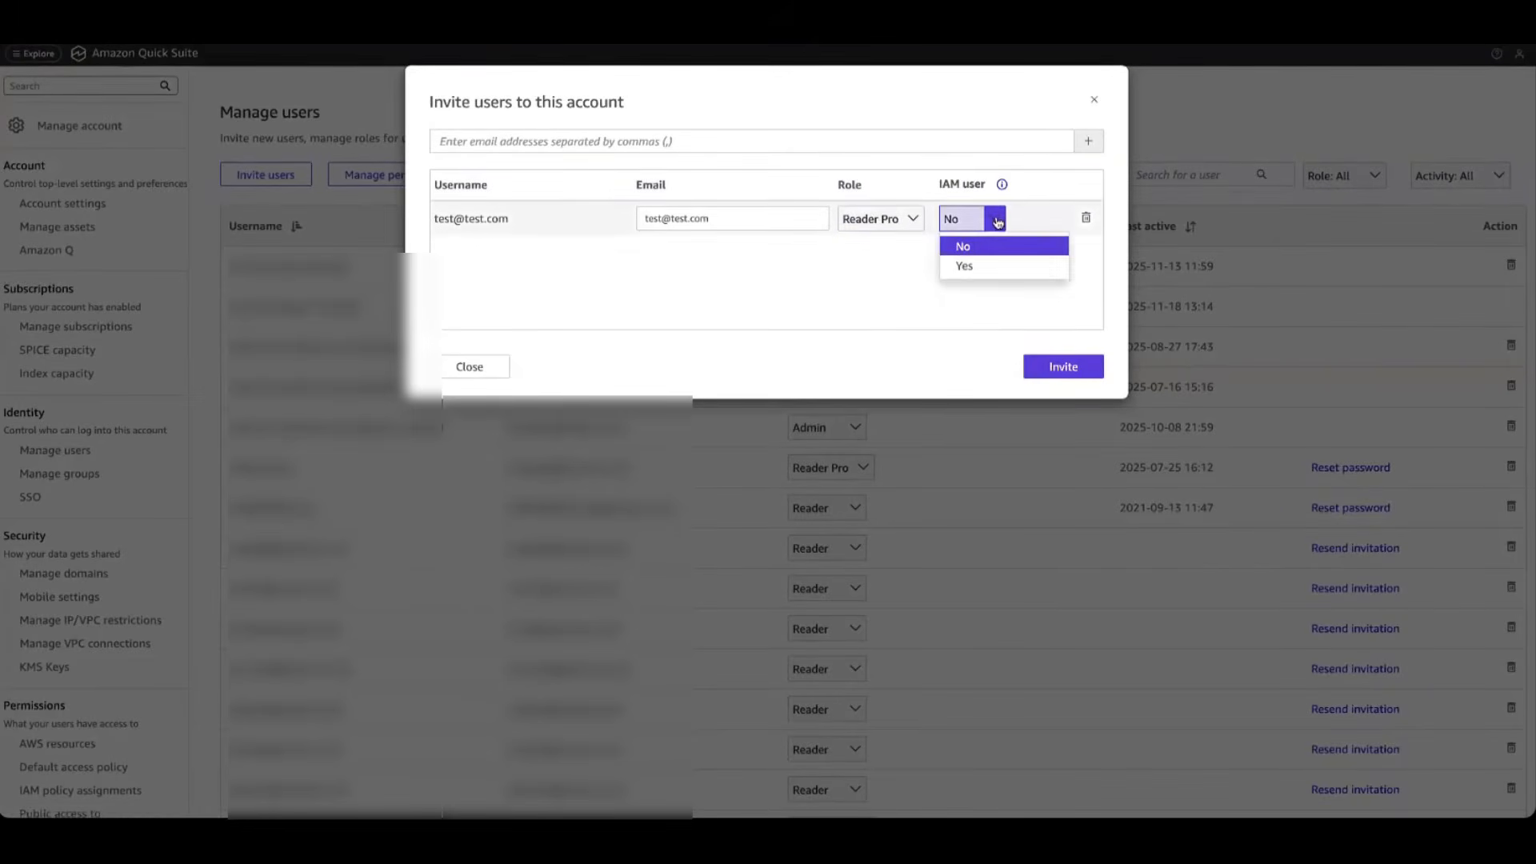
pyautogui.click(946, 250)
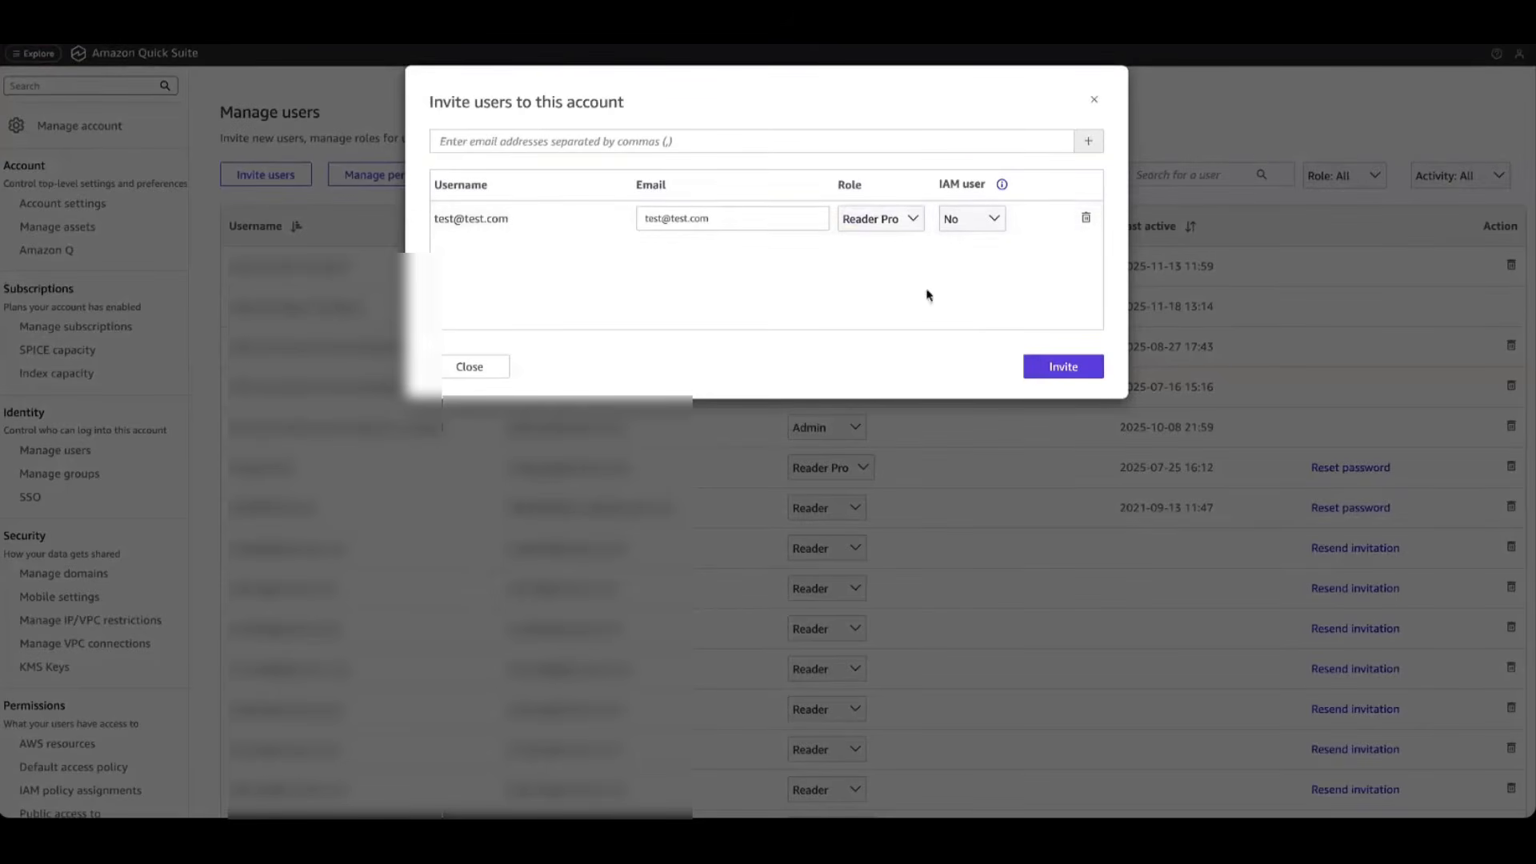
pyautogui.click(992, 218)
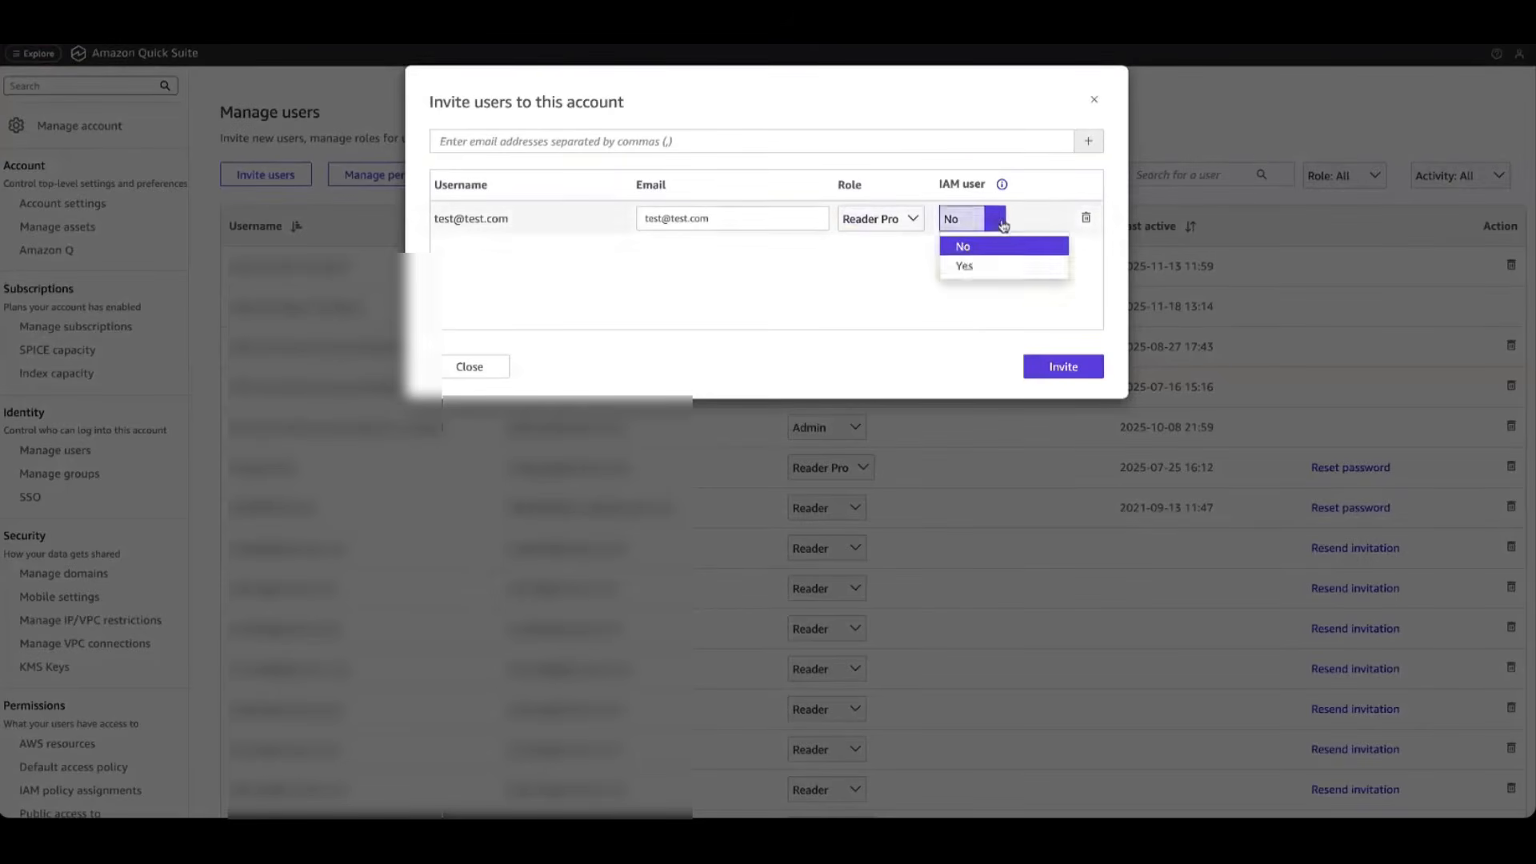
pyautogui.click(964, 267)
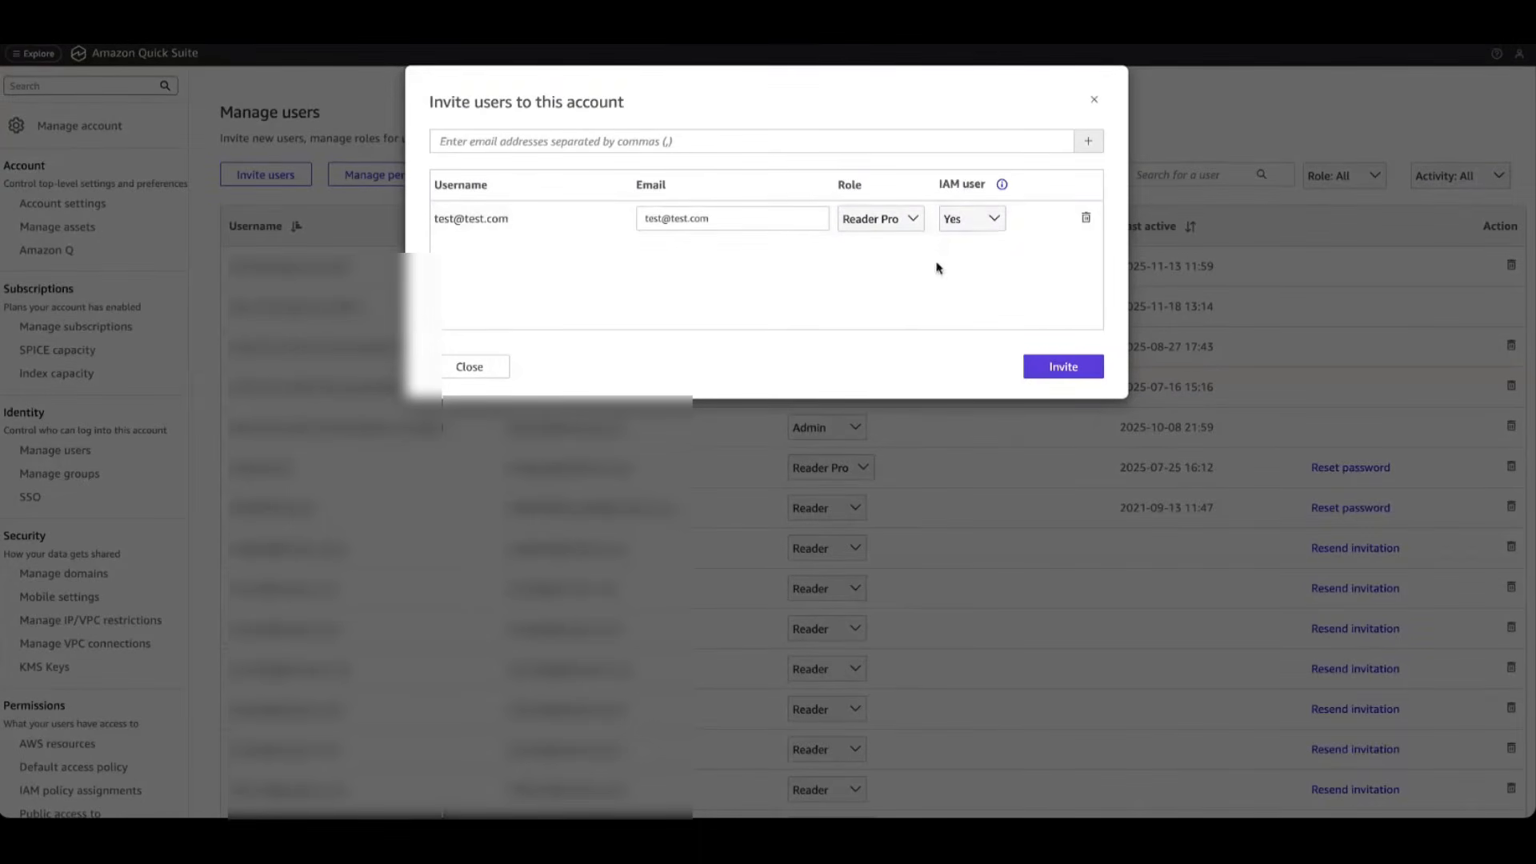
pyautogui.click(994, 218)
pyautogui.click(992, 264)
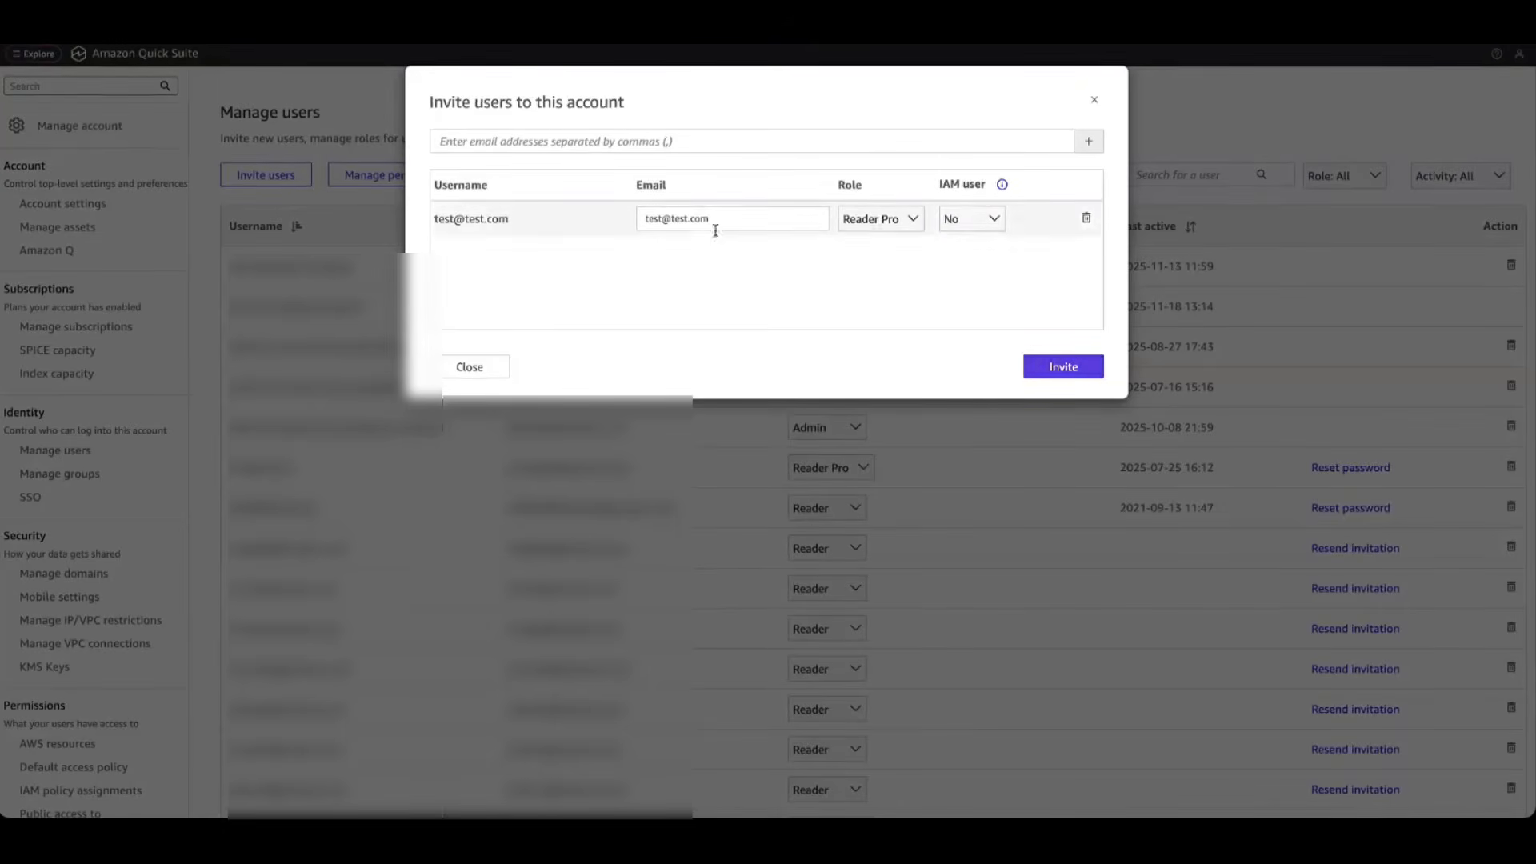
# - Check the test user's email and close the invitation without sending it
pyautogui.moveTo(720, 217); pyautogui.dragTo(641, 215)
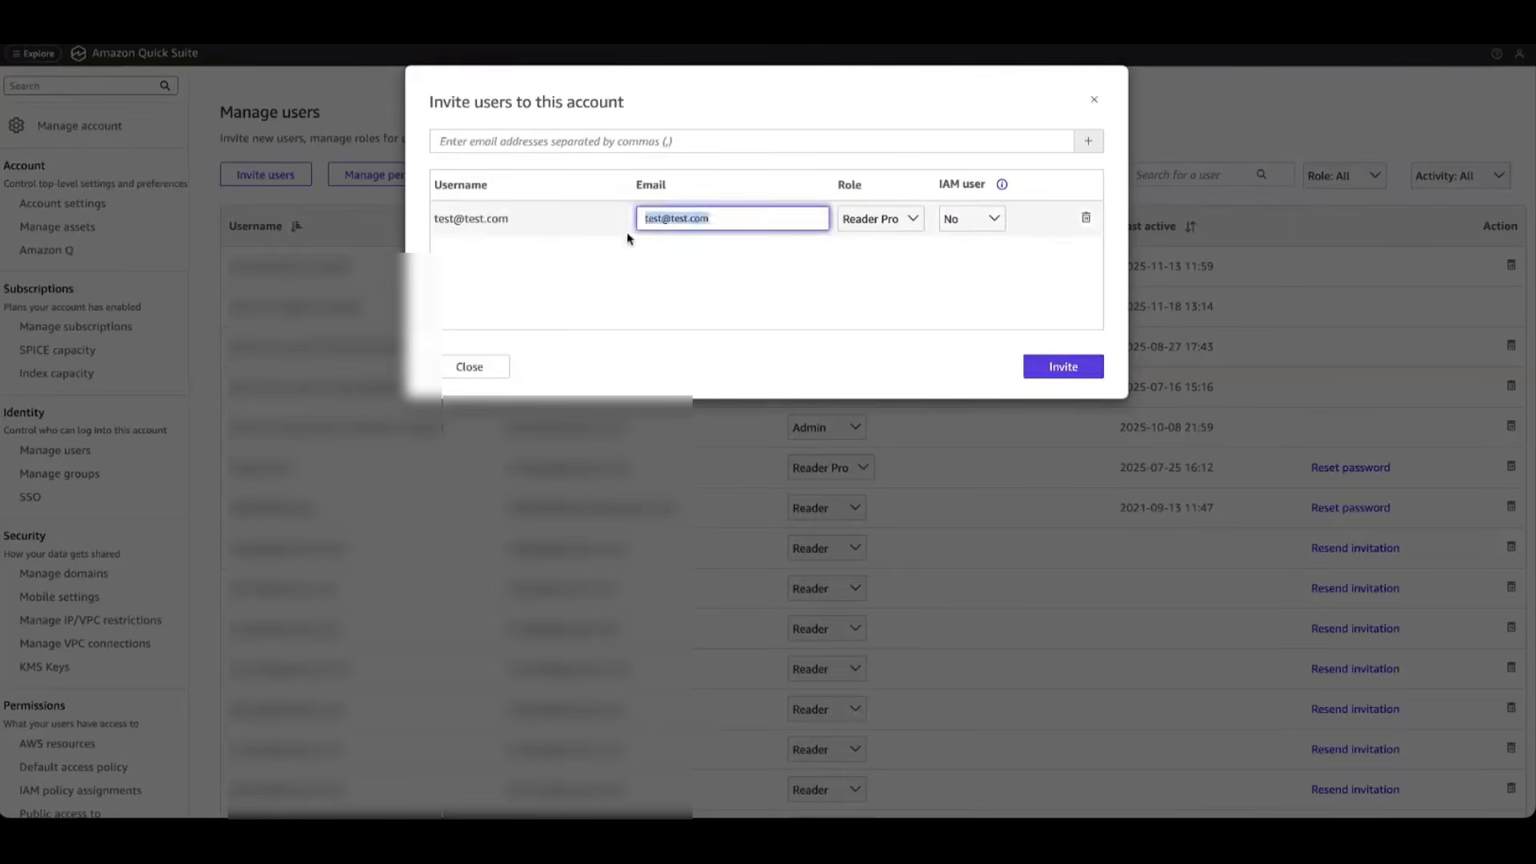
pyautogui.click(624, 272)
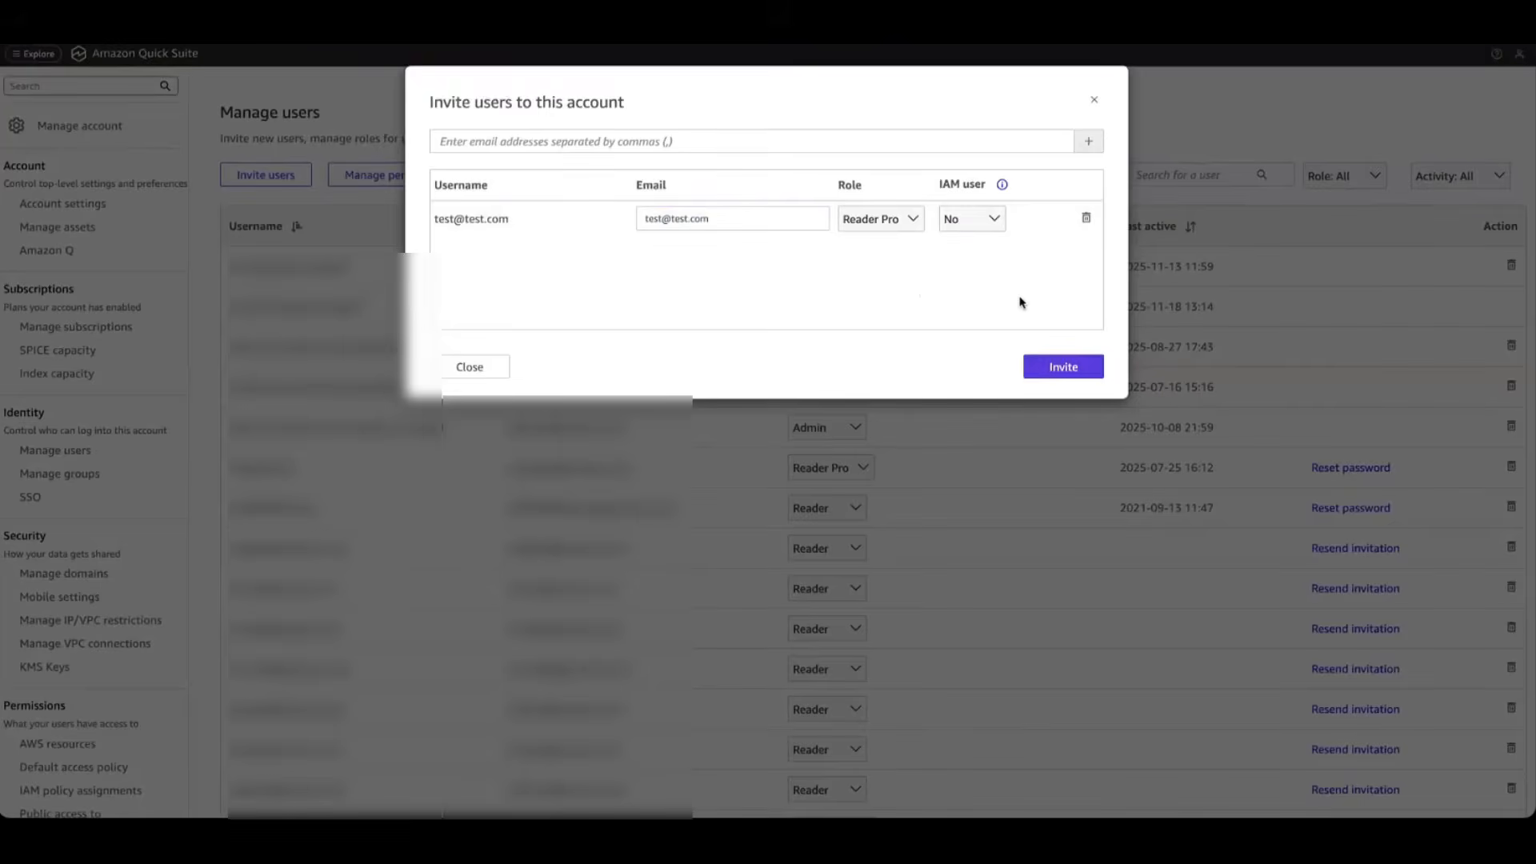
pyautogui.click(1097, 102)
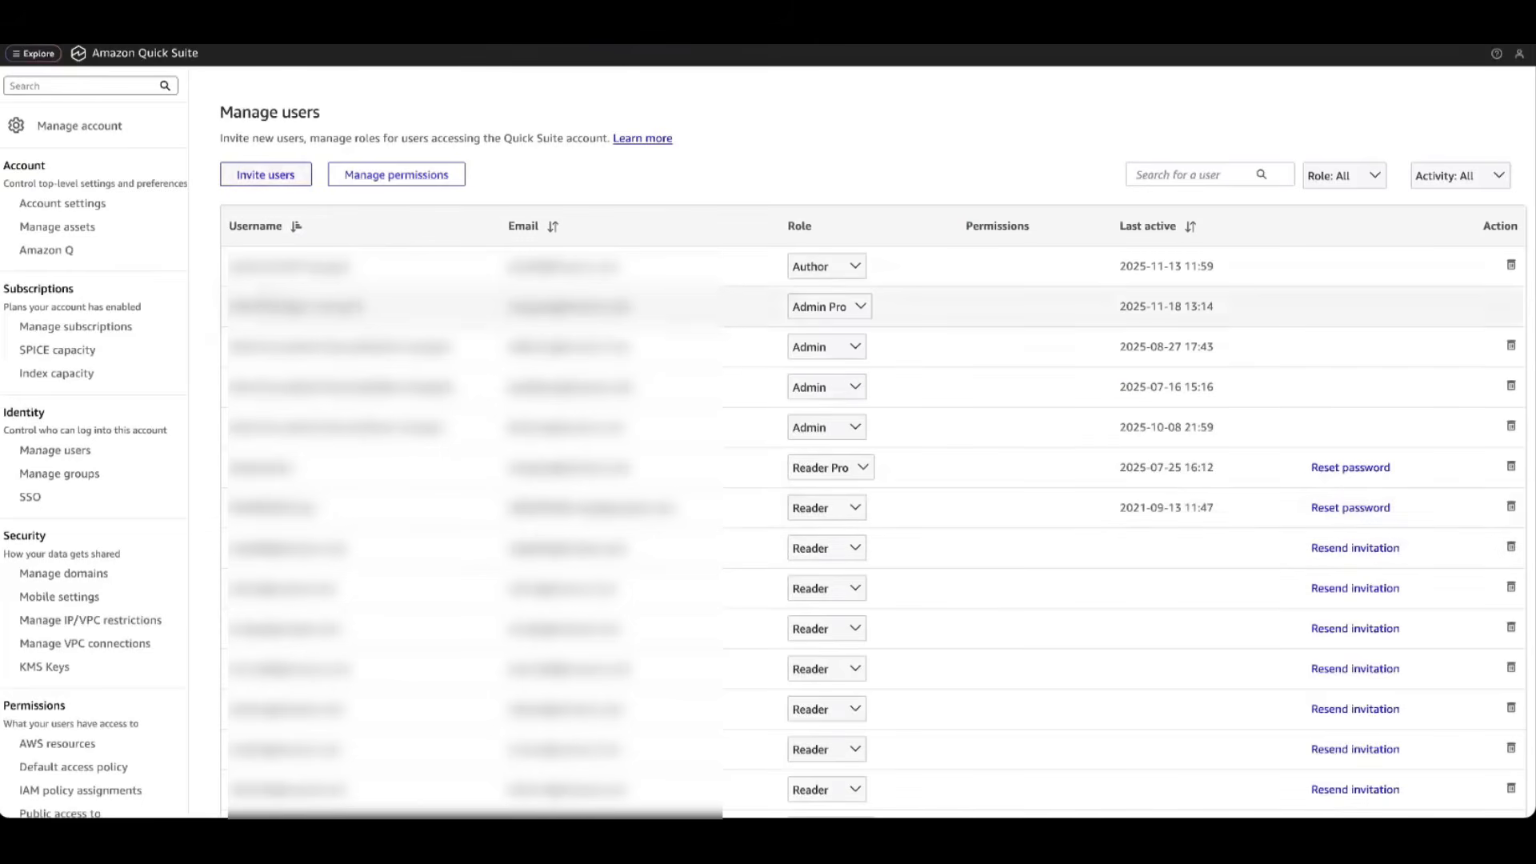
# - Examine the username and email of the Author user in the first row of the user list
pyautogui.moveTo(231, 268); pyautogui.dragTo(359, 271)
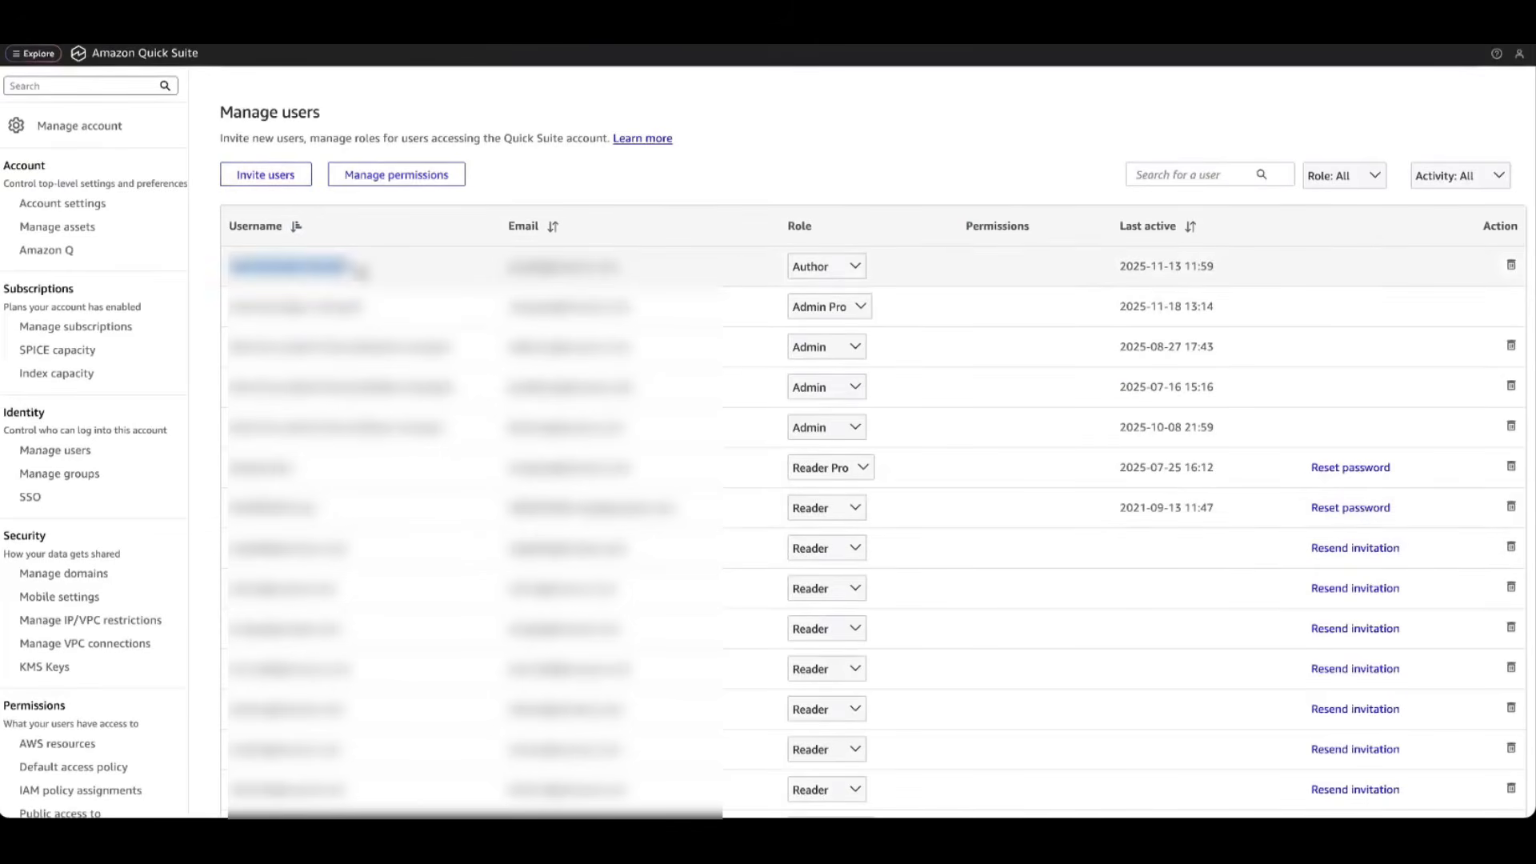
pyautogui.click(283, 272)
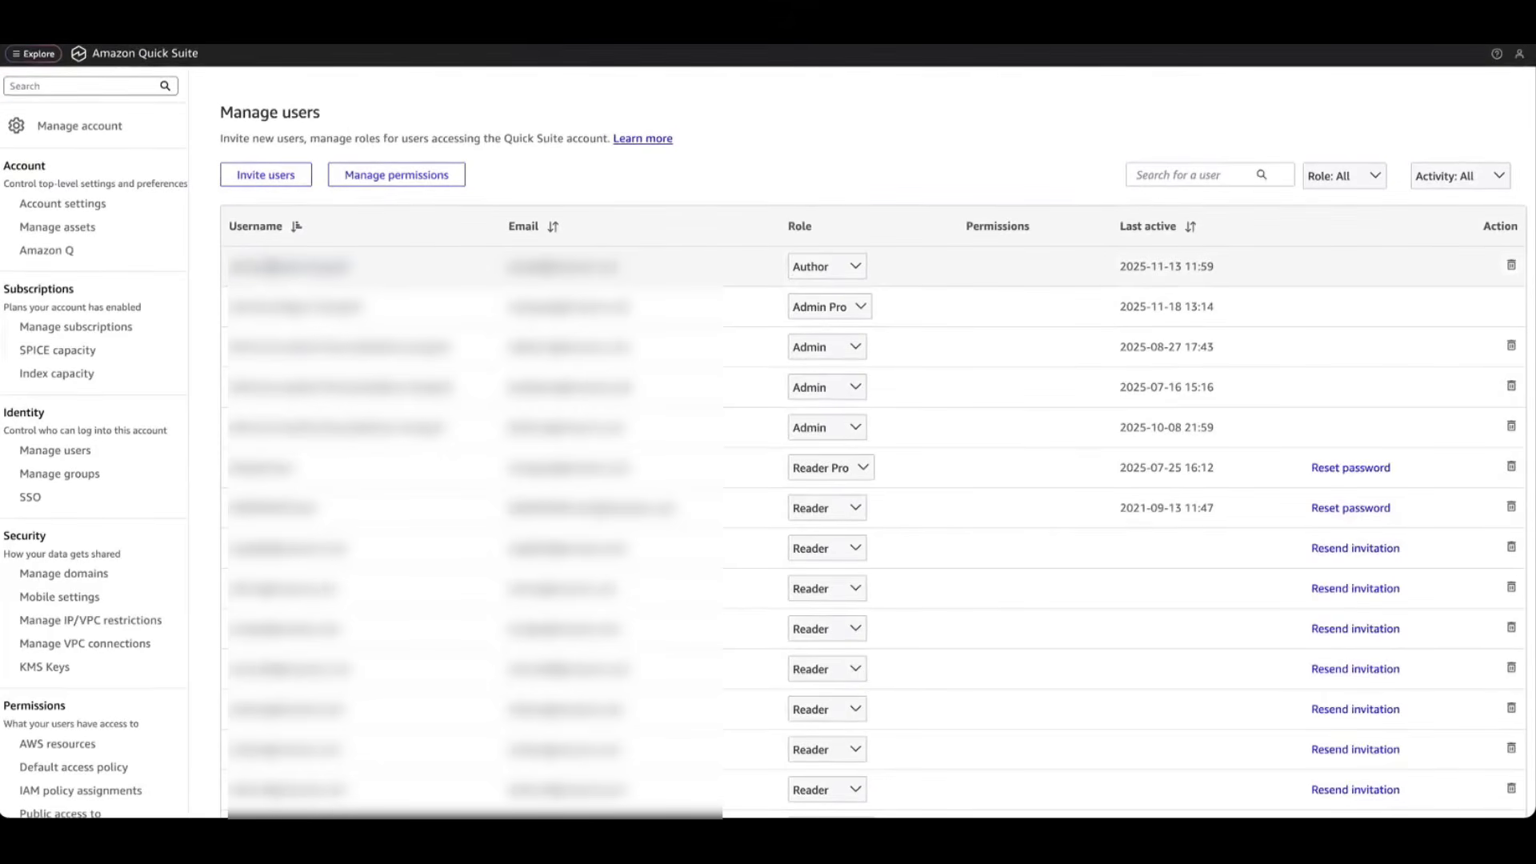
pyautogui.moveTo(266, 269); pyautogui.dragTo(216, 270)
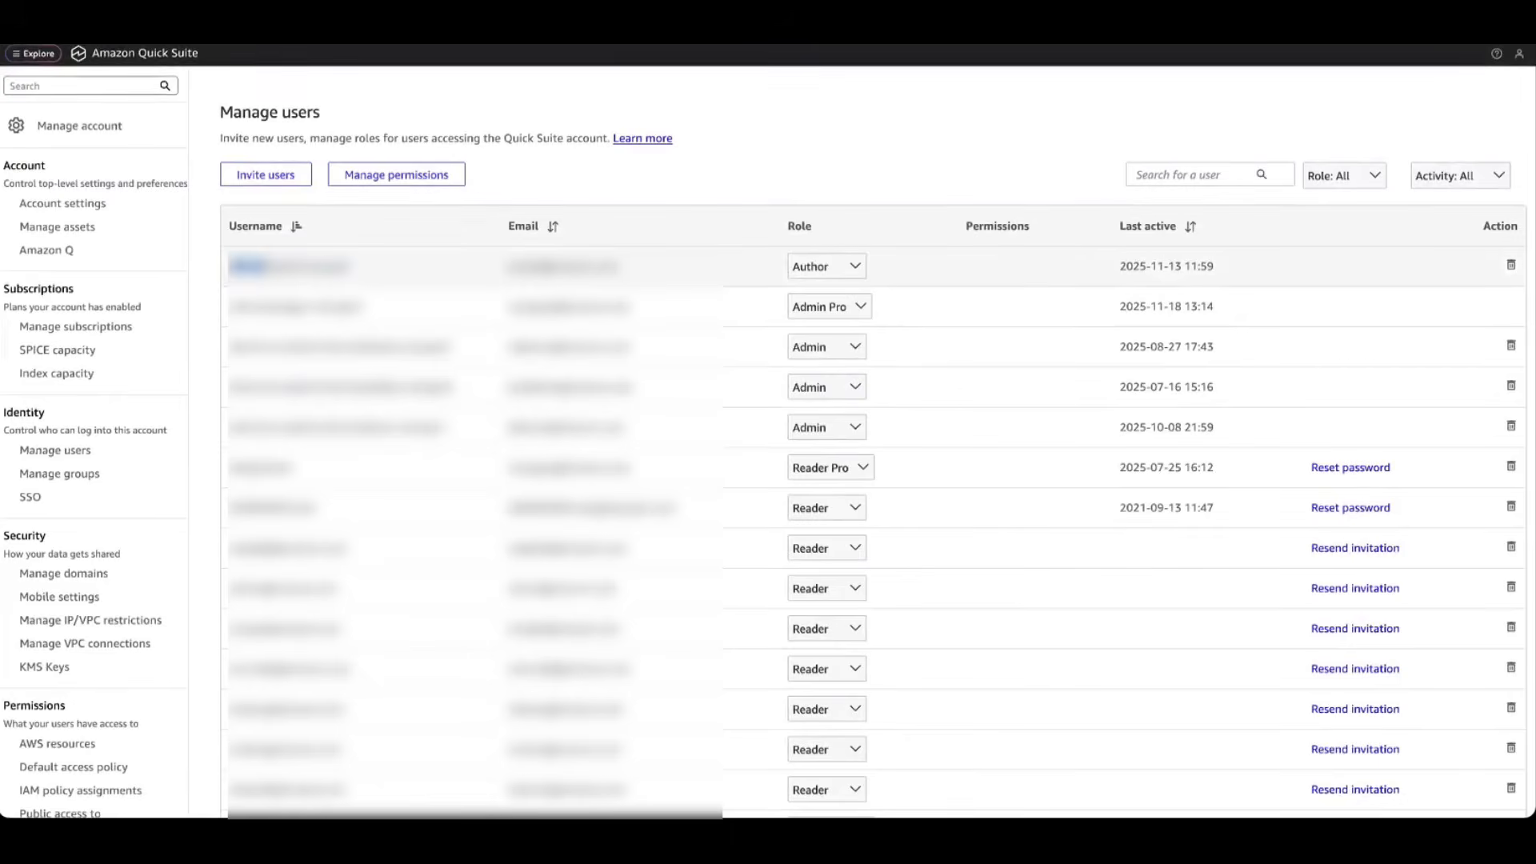
pyautogui.click(265, 271)
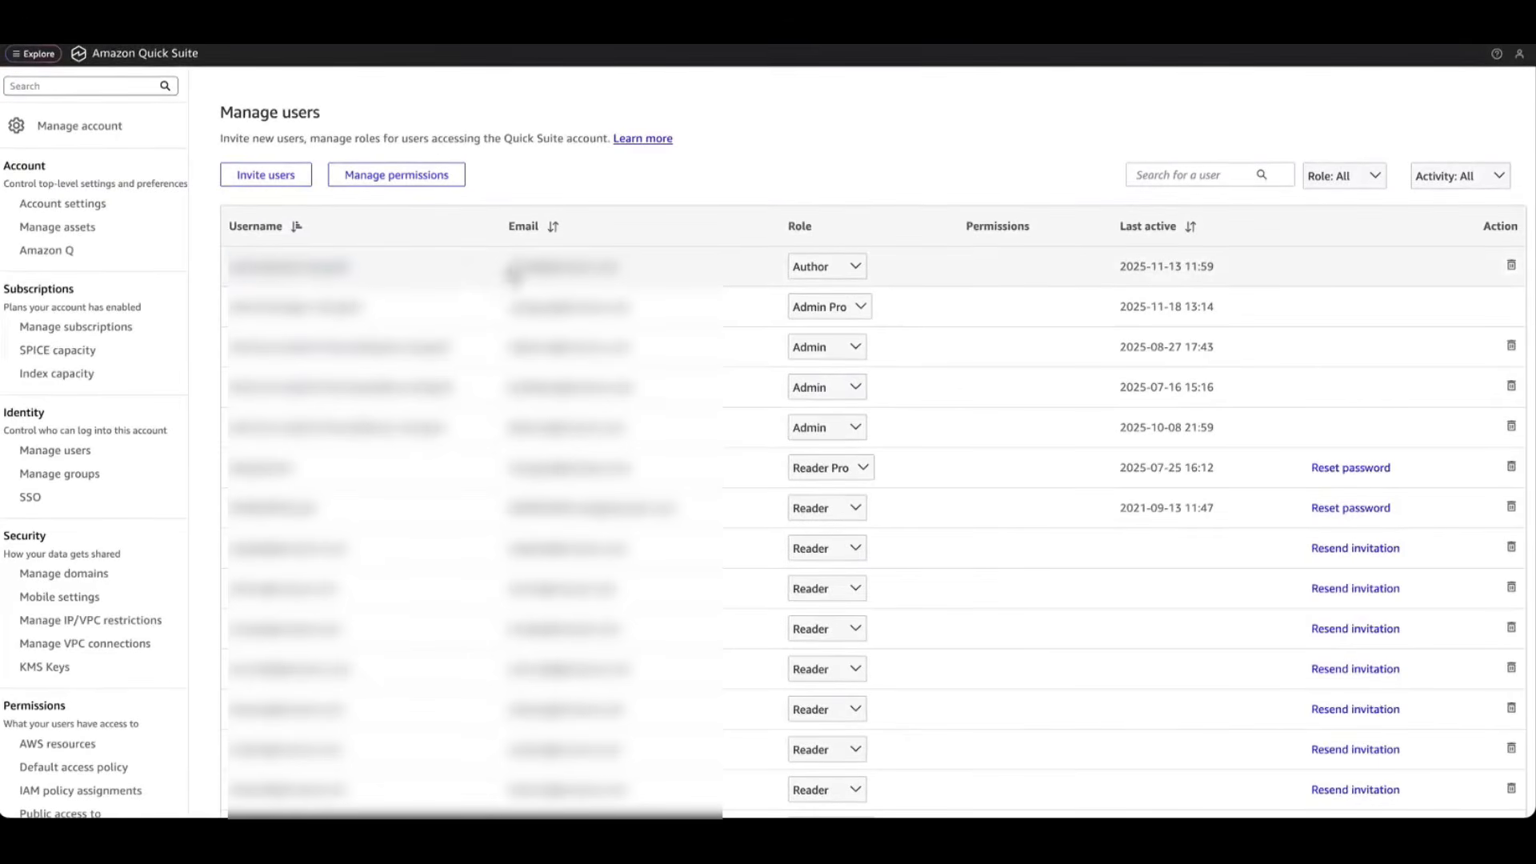
pyautogui.moveTo(508, 272); pyautogui.dragTo(627, 279)
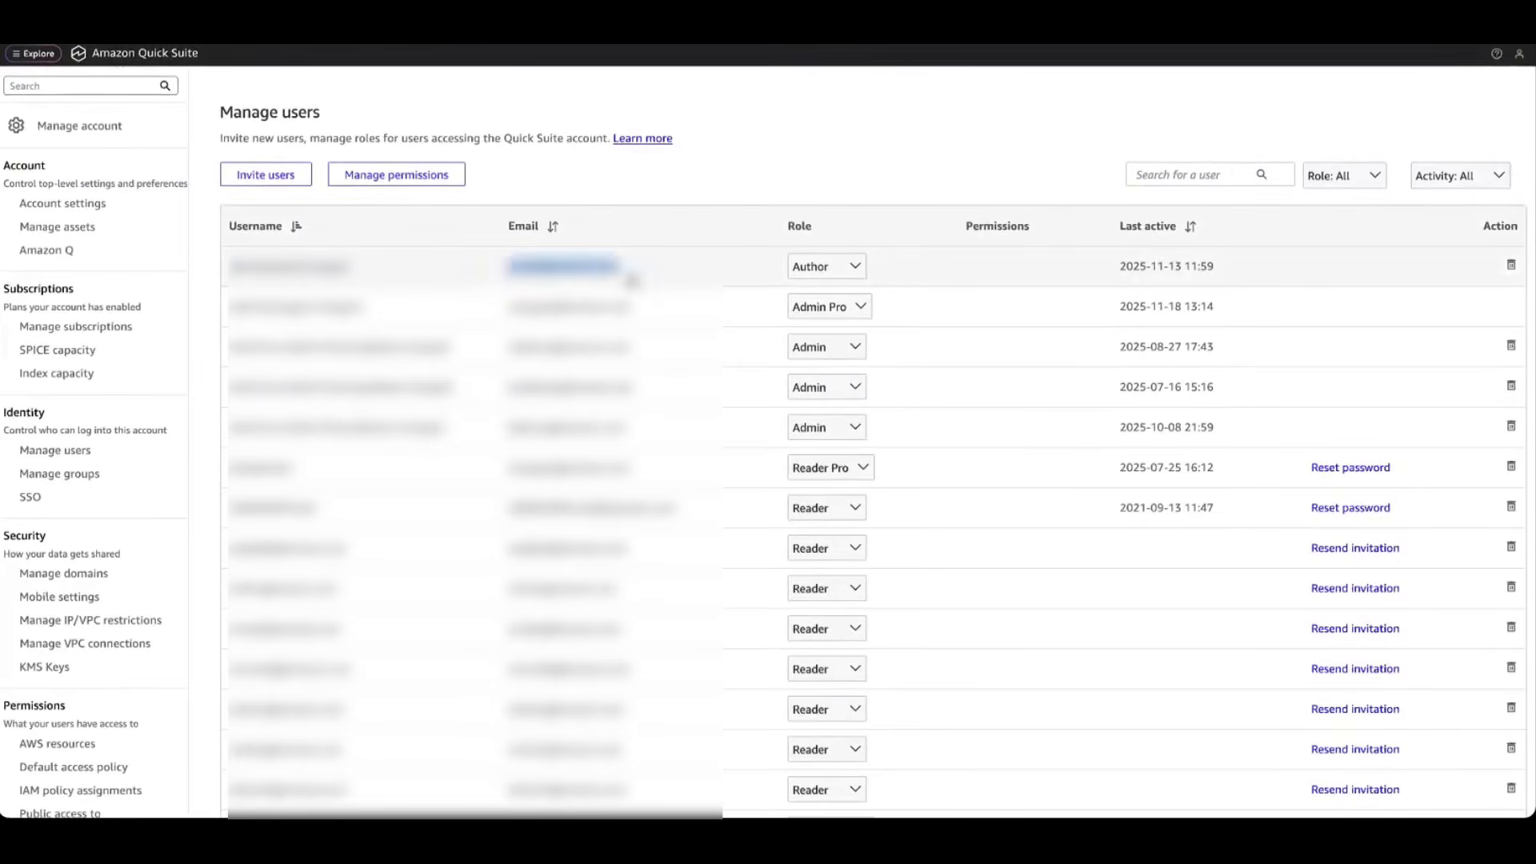
pyautogui.click(582, 278)
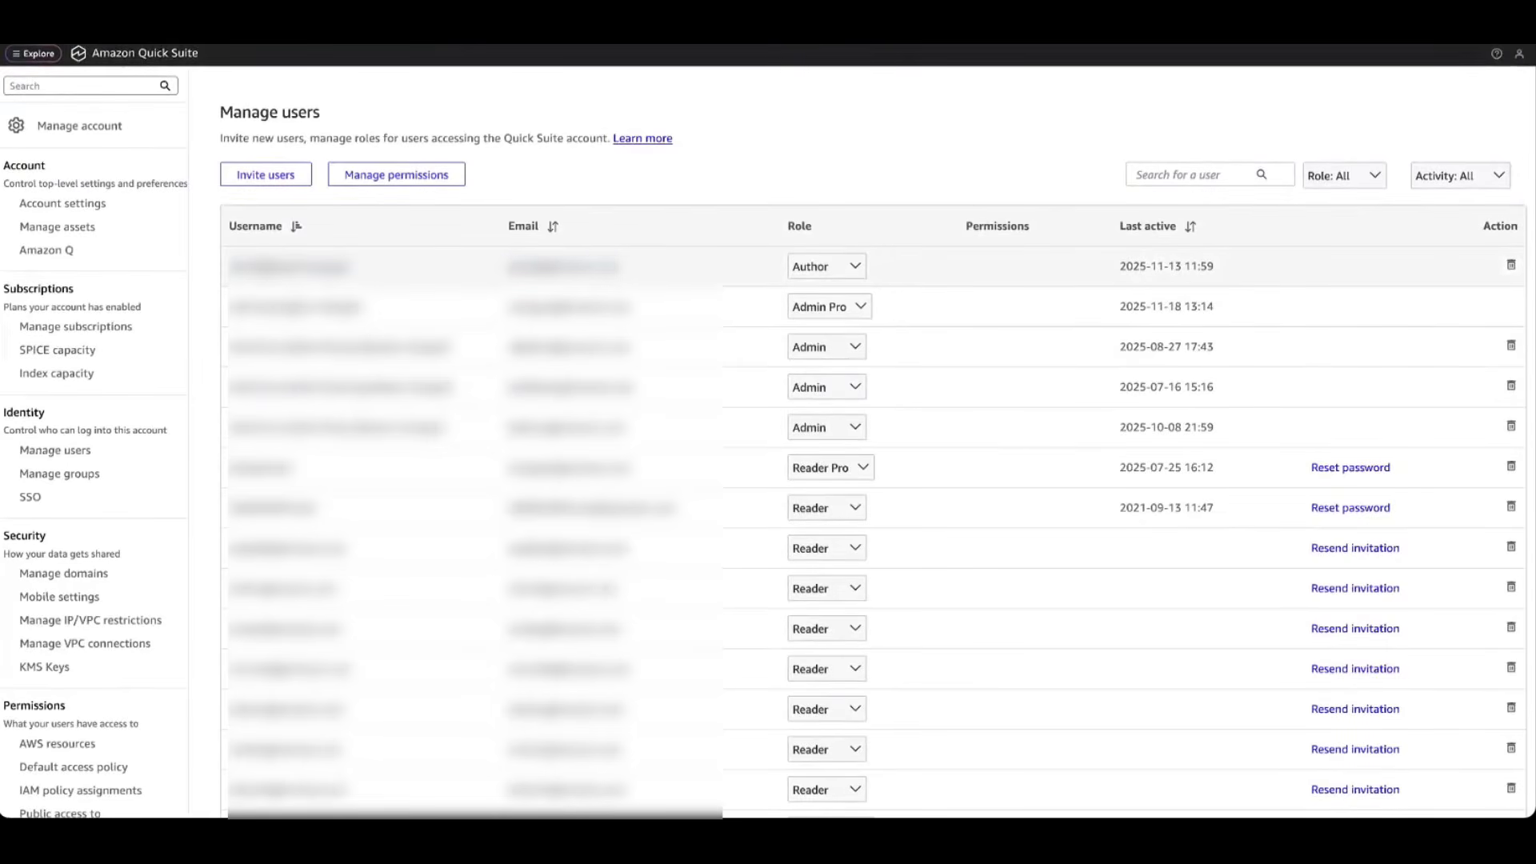
pyautogui.moveTo(262, 267); pyautogui.dragTo(355, 269)
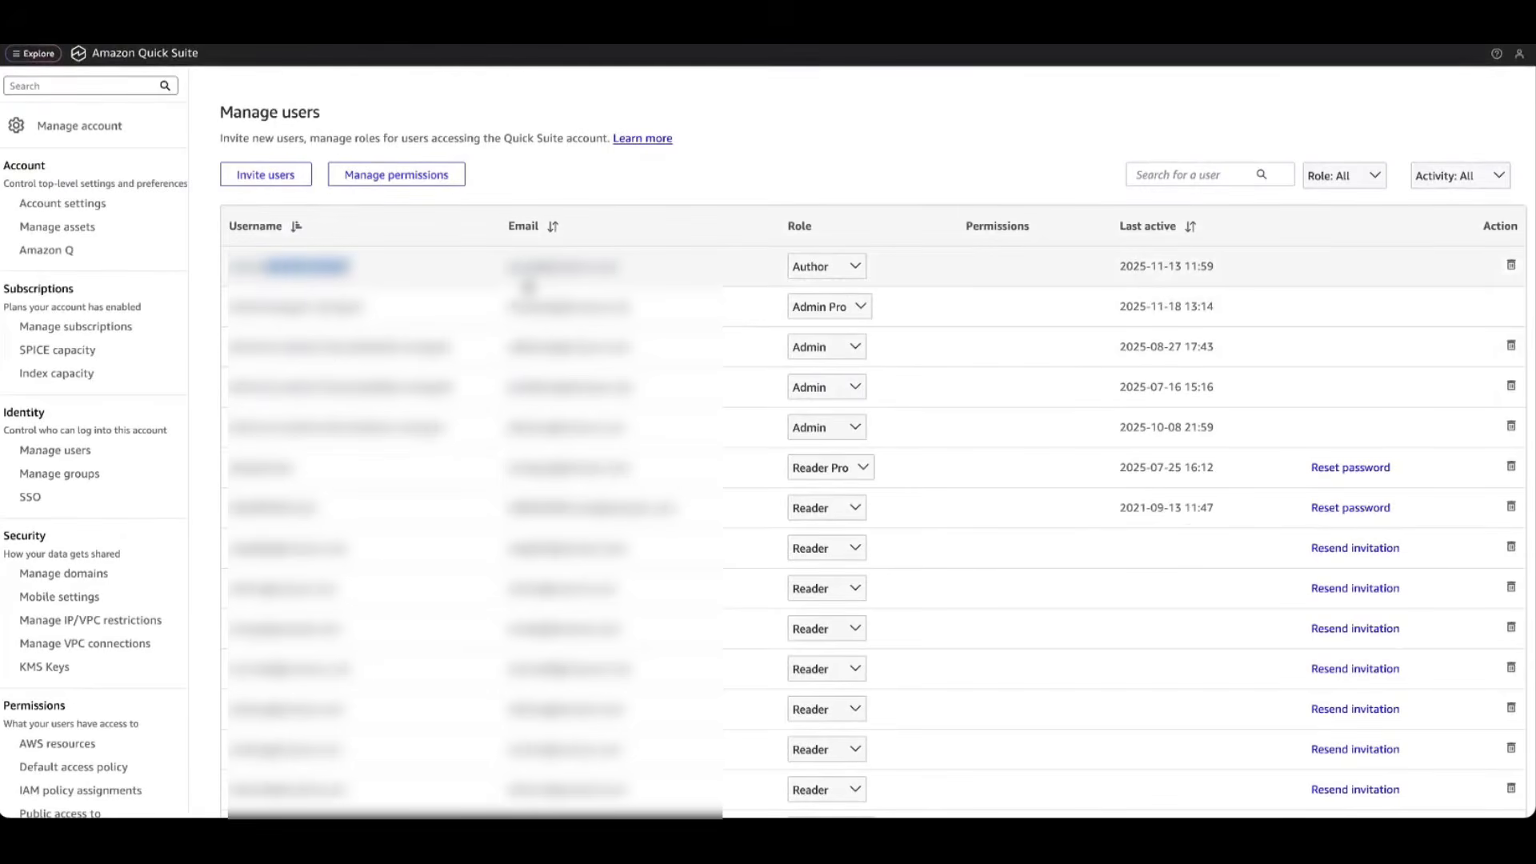
pyautogui.moveTo(507, 268); pyautogui.dragTo(621, 269)
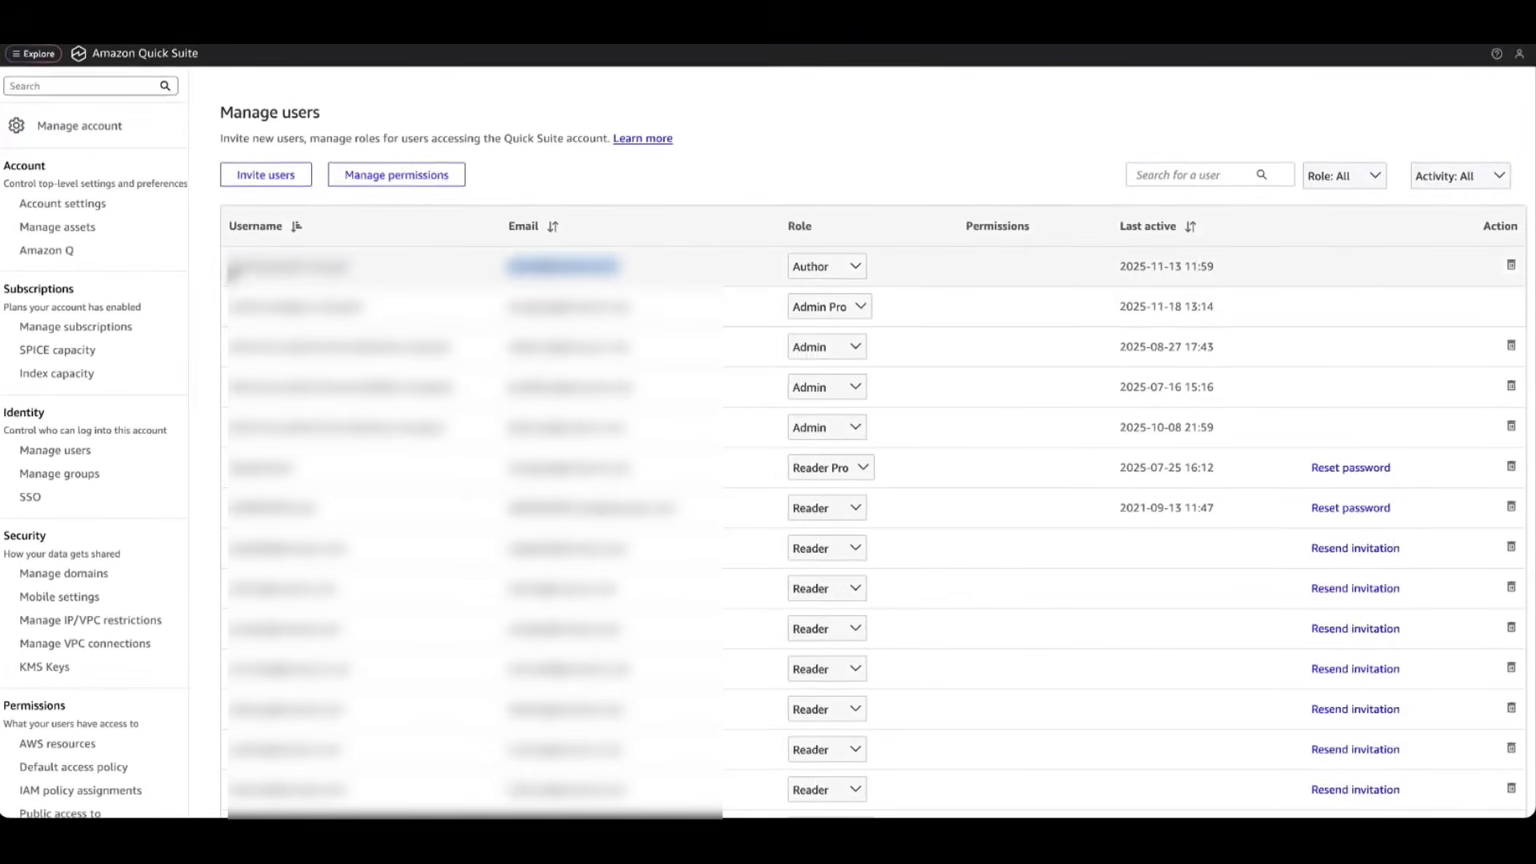
# - Examine how the prefix and remaining part of the first Author user's username are composed
pyautogui.moveTo(232, 267); pyautogui.dragTo(257, 267)
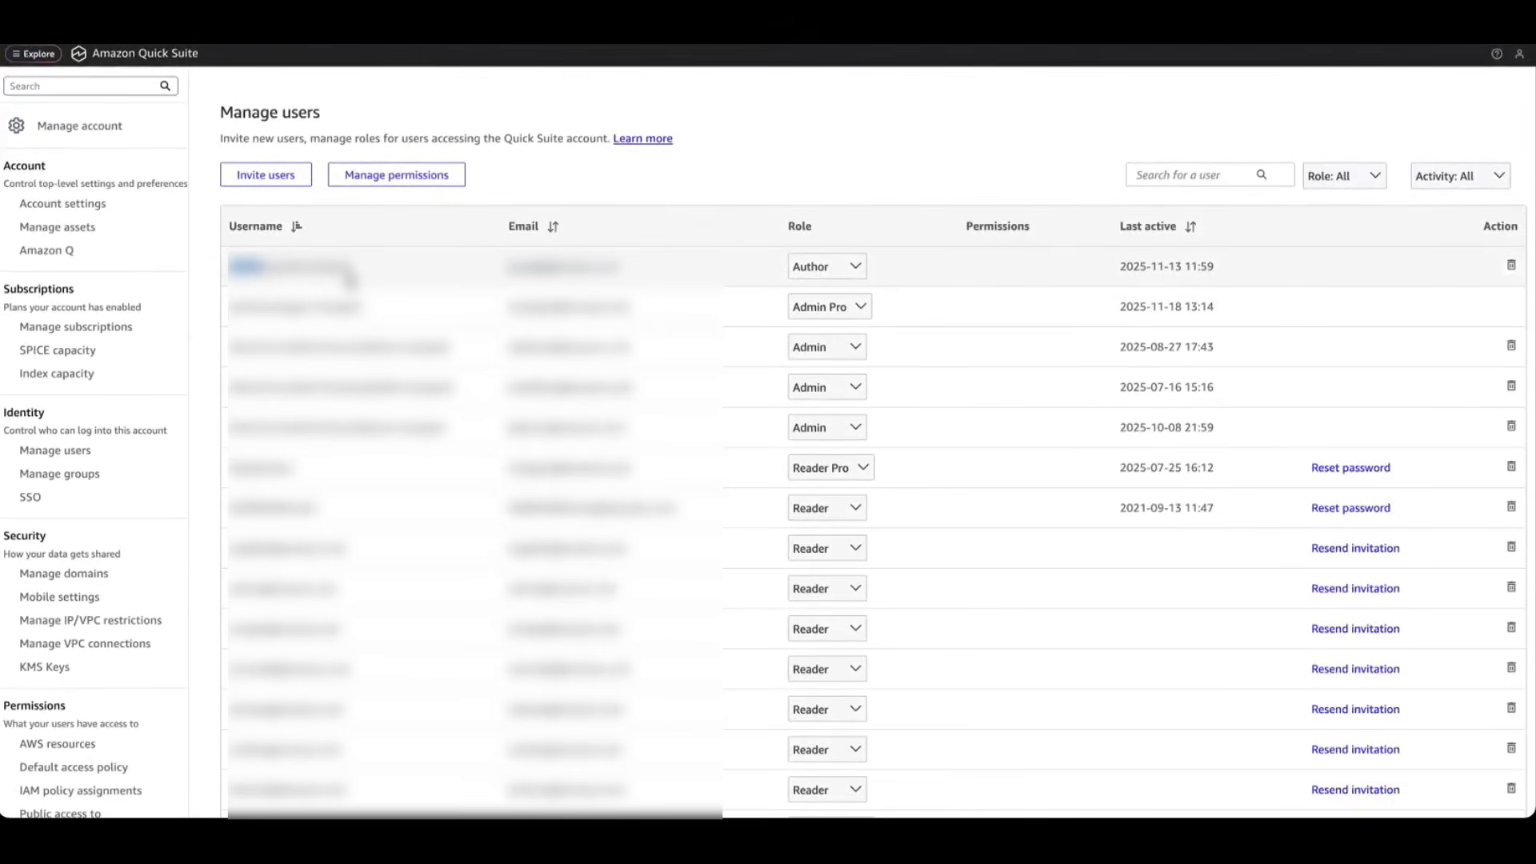
pyautogui.click(367, 276)
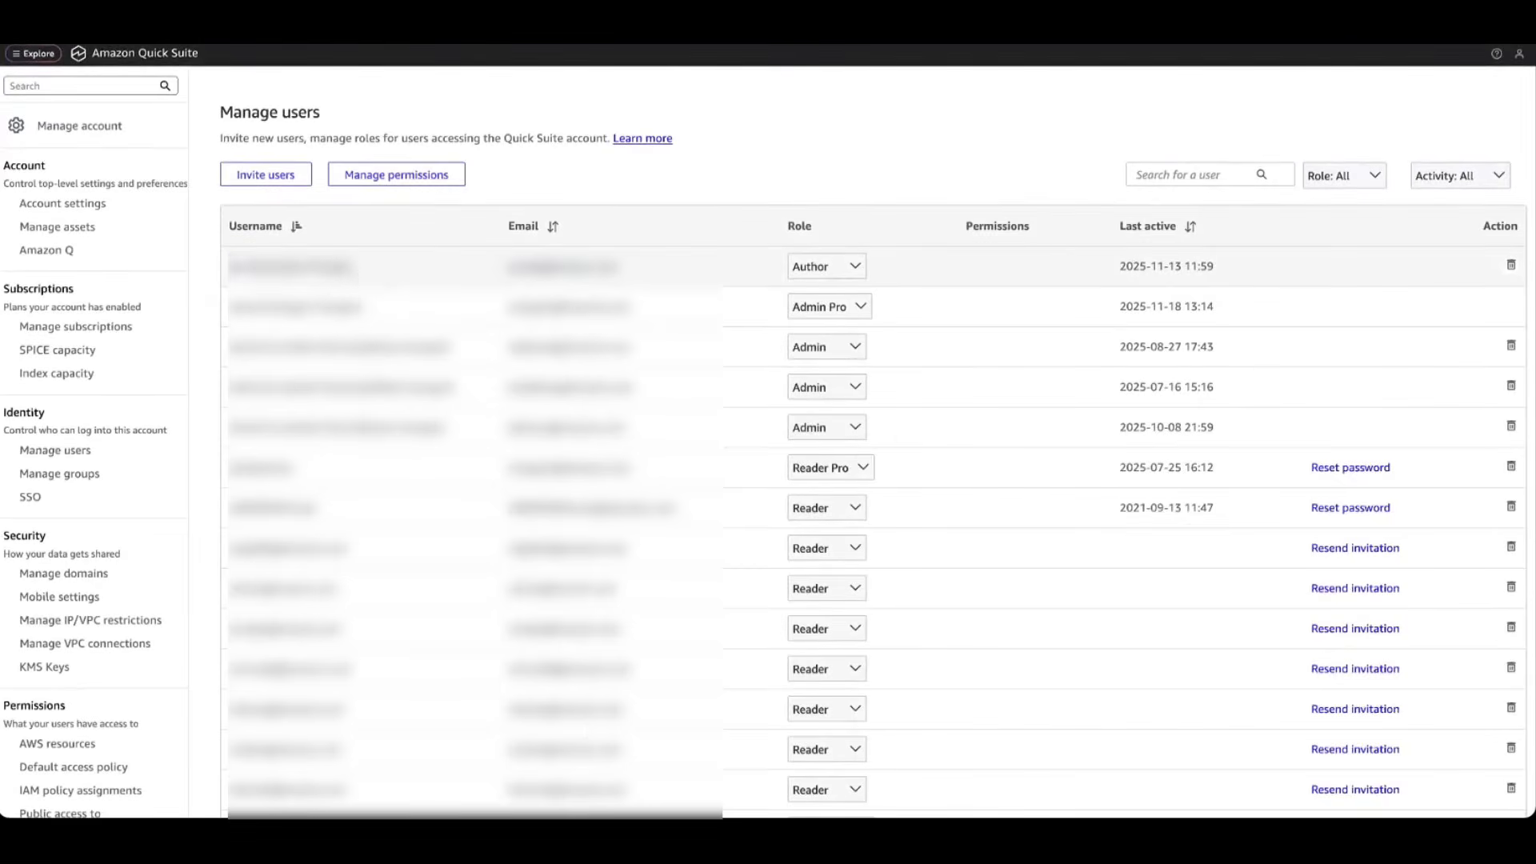
pyautogui.moveTo(235, 268); pyautogui.dragTo(374, 275)
pyautogui.click(313, 287)
pyautogui.moveTo(230, 267); pyautogui.dragTo(257, 267)
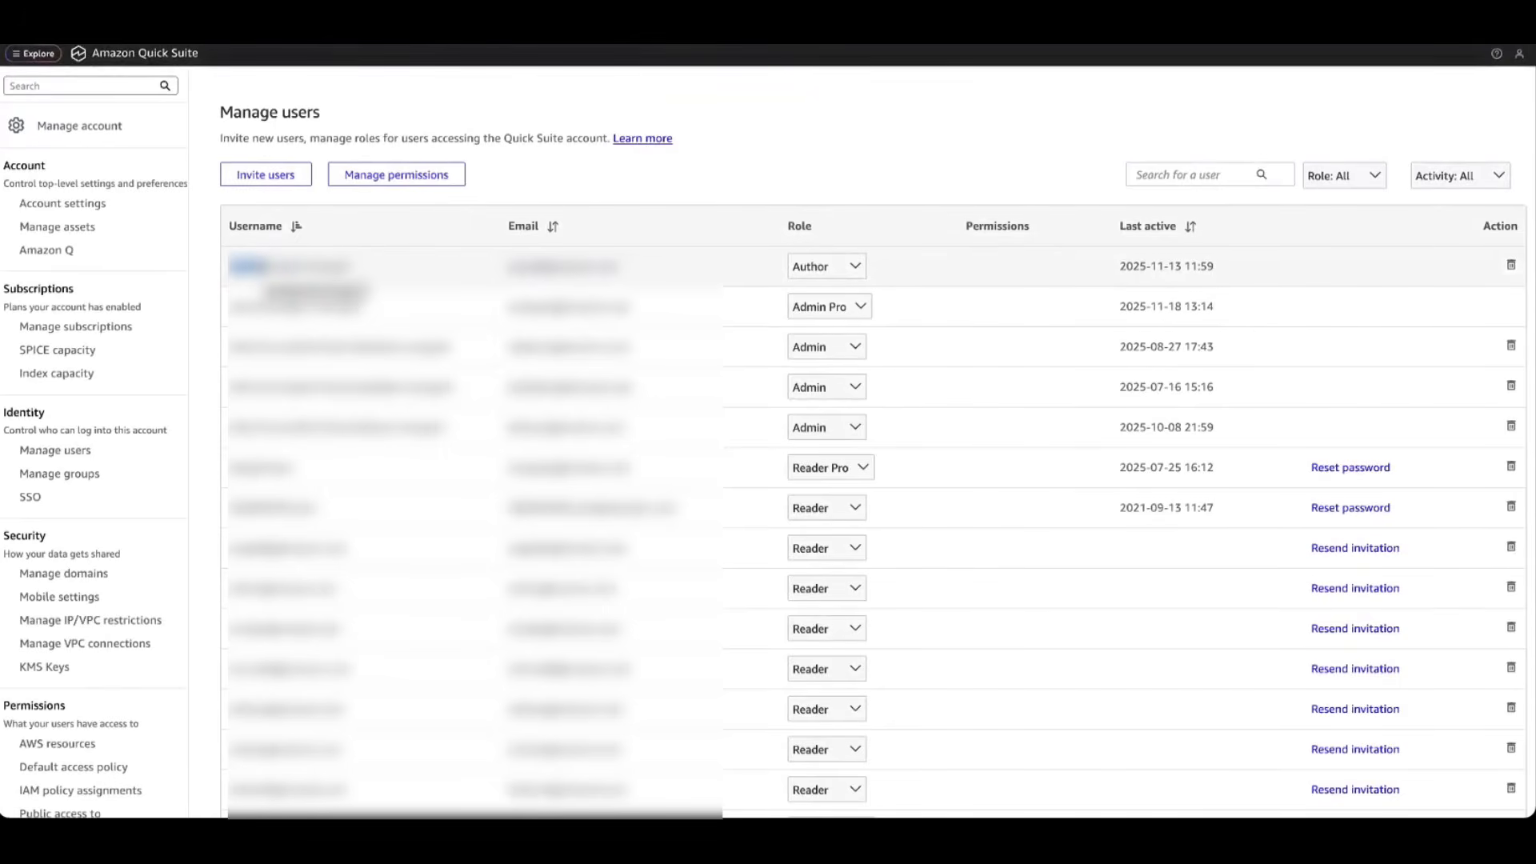
pyautogui.click(264, 268)
pyautogui.moveTo(264, 268); pyautogui.dragTo(226, 275)
pyautogui.click(352, 272)
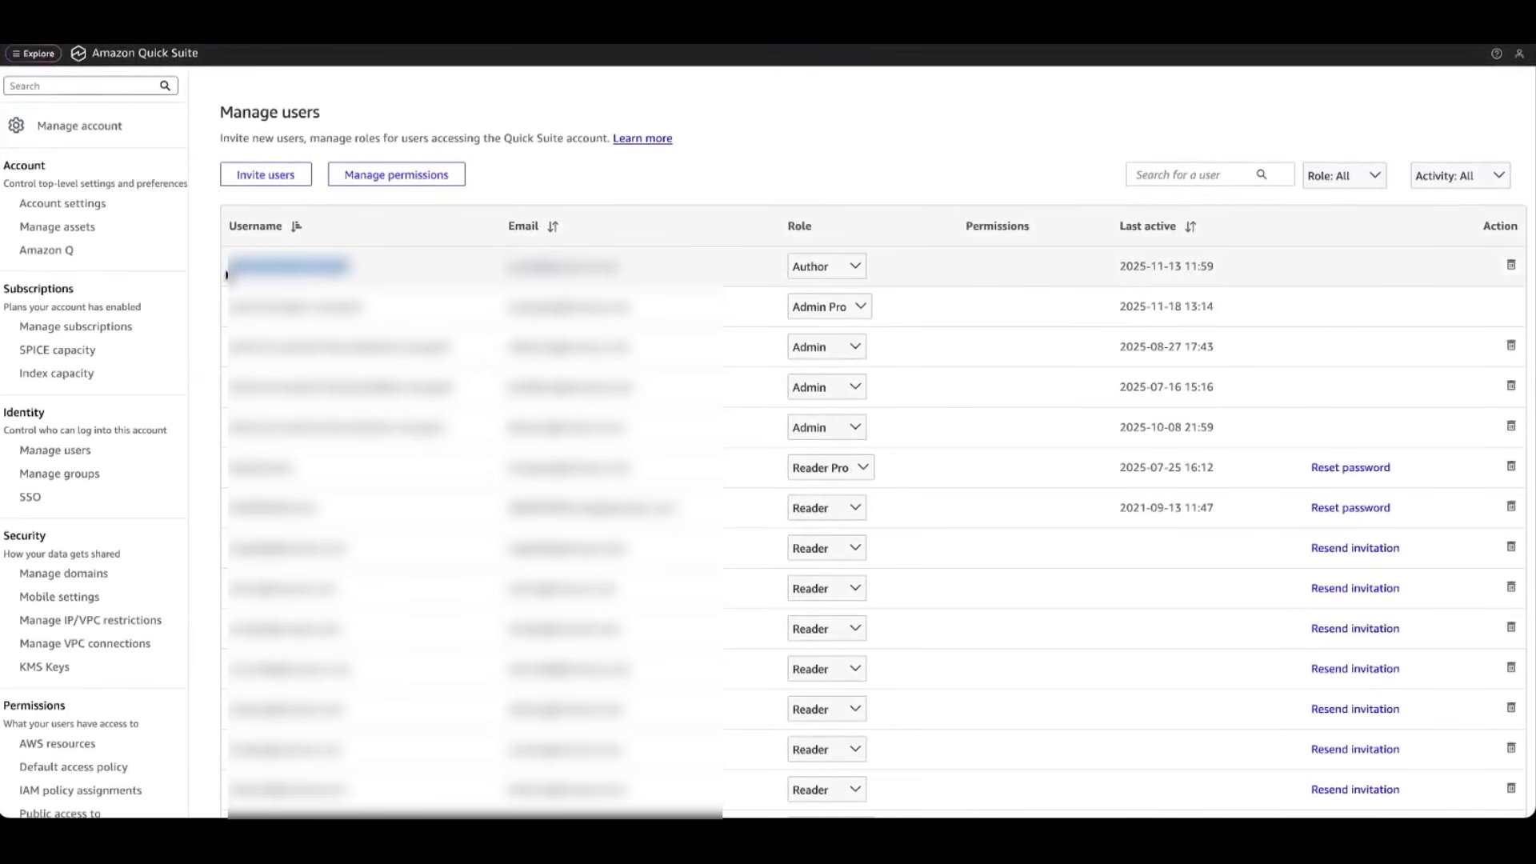
# - View the signed-in user's account info, examine the username's role prefix and session name, and close the info
pyautogui.click(1518, 56)
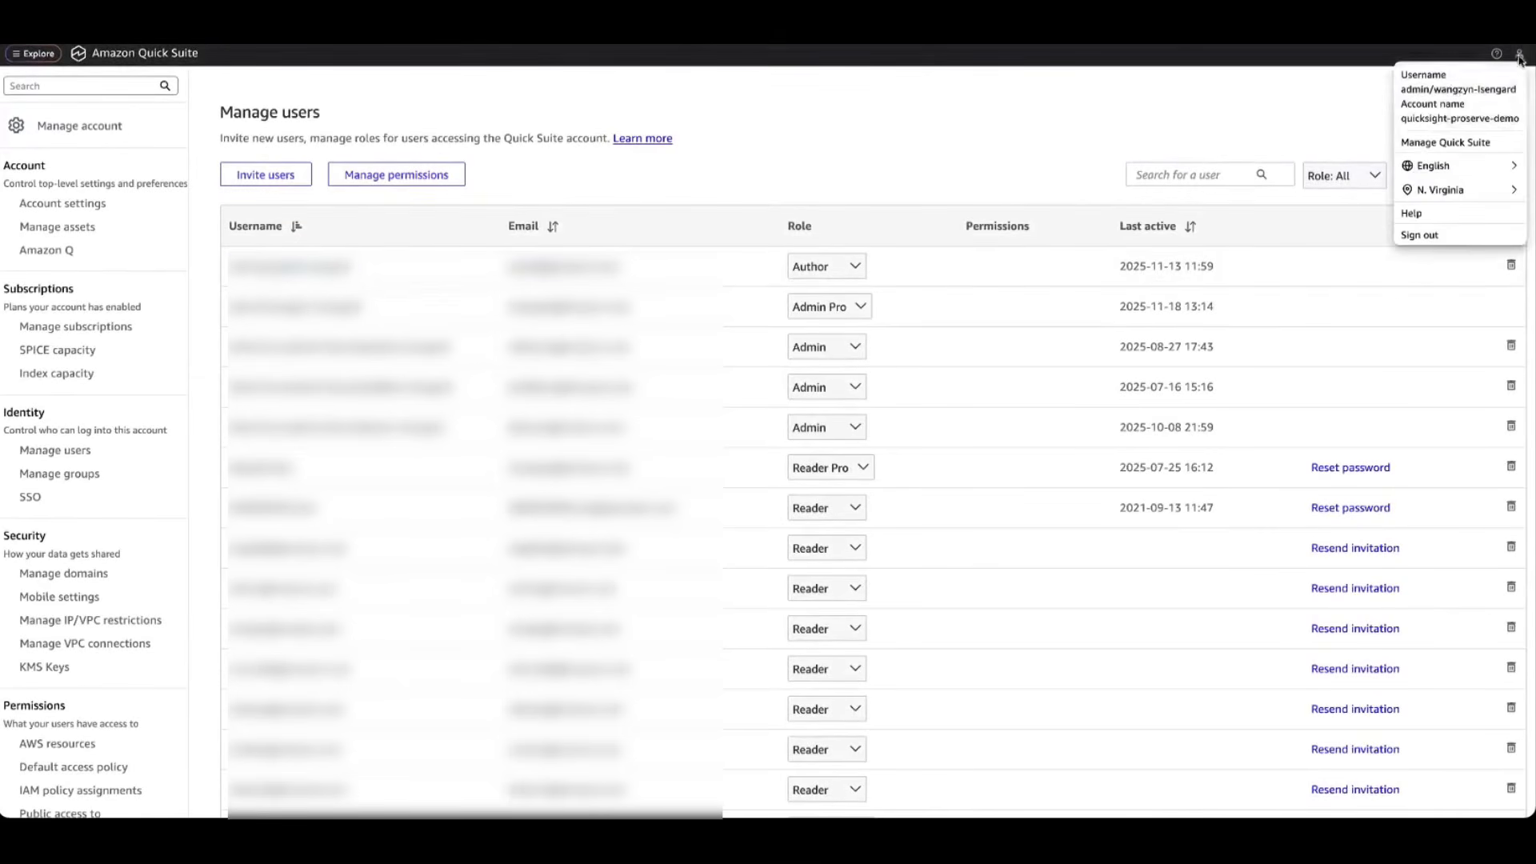
pyautogui.click(1425, 90)
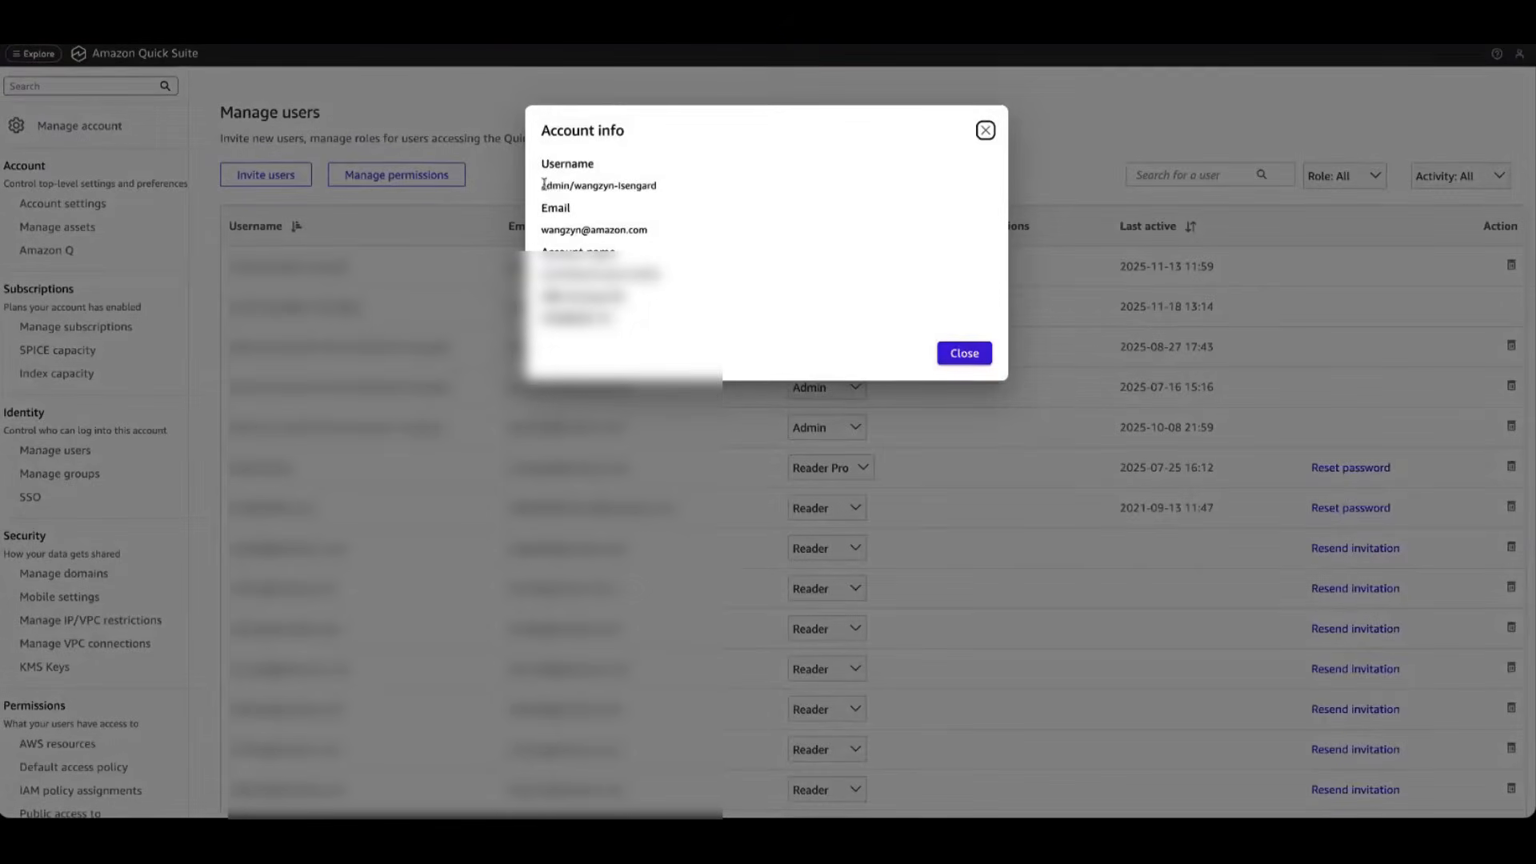
pyautogui.moveTo(542, 185); pyautogui.dragTo(561, 185)
pyautogui.click(591, 183)
pyautogui.moveTo(660, 185); pyautogui.dragTo(571, 184)
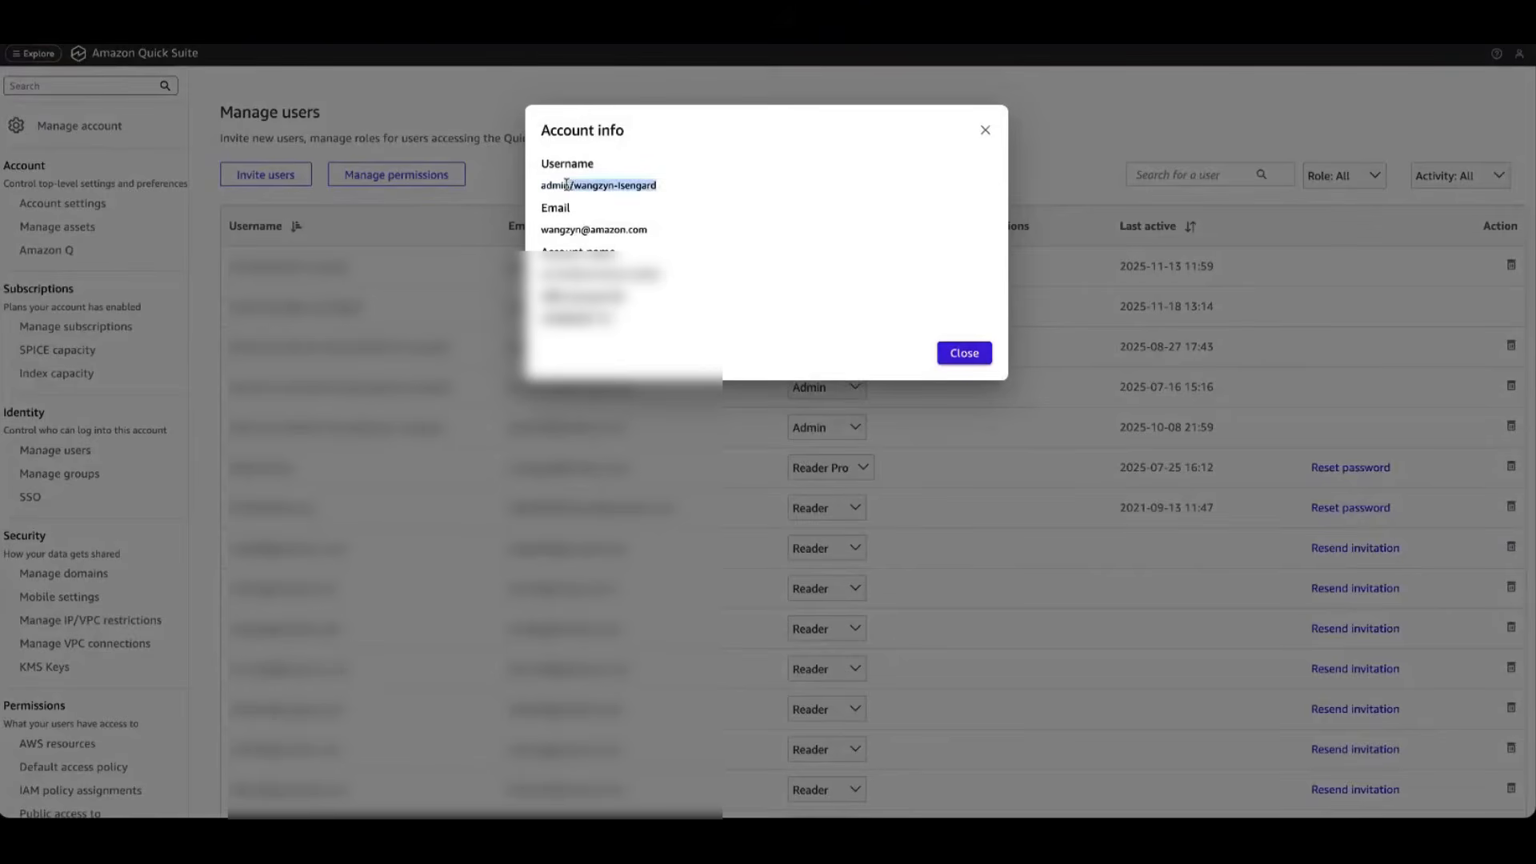
pyautogui.click(579, 228)
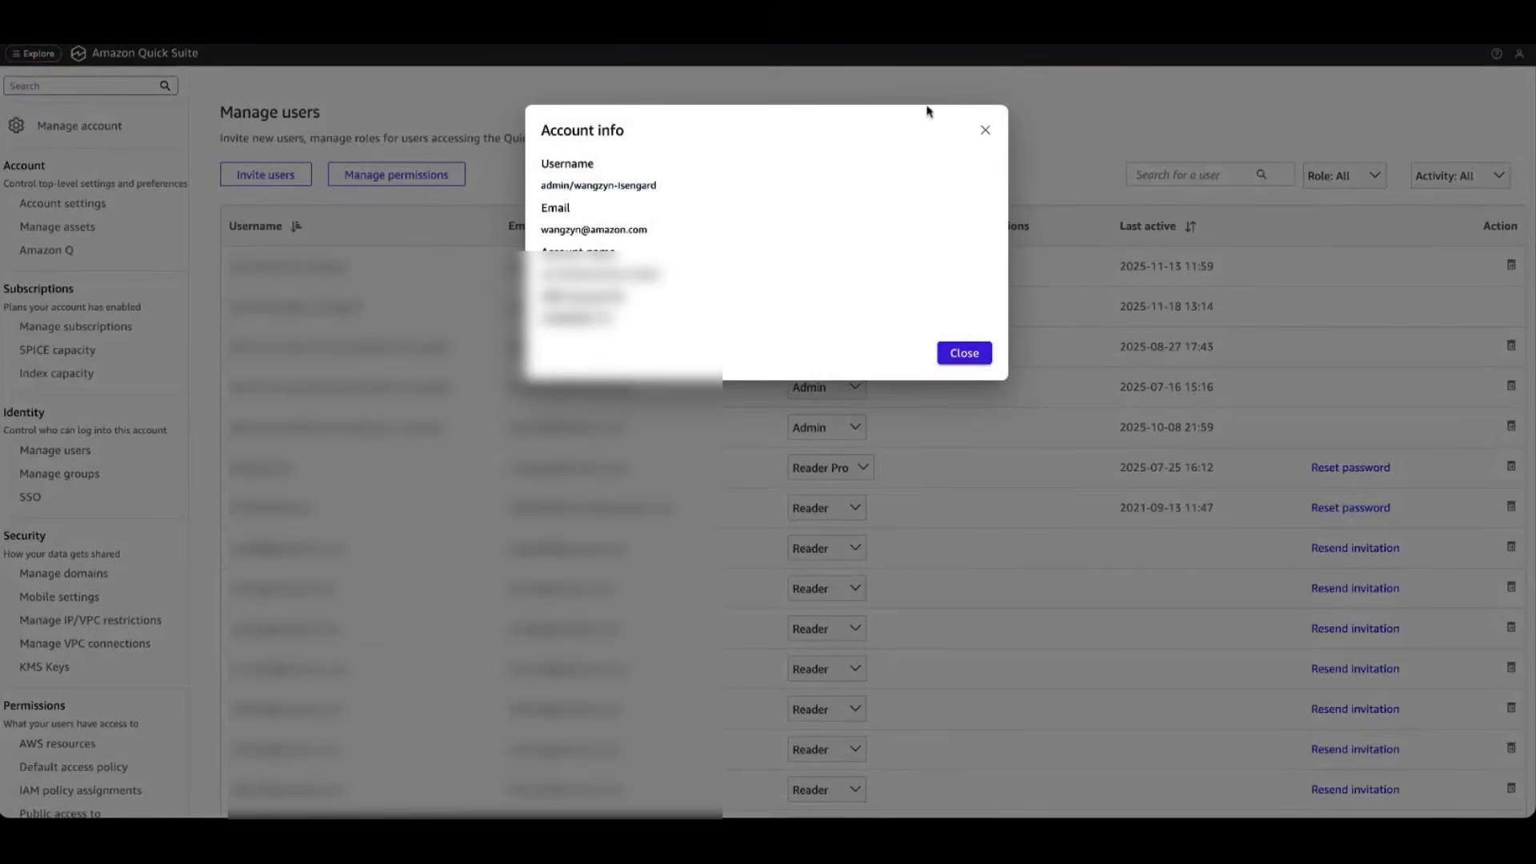
pyautogui.click(984, 129)
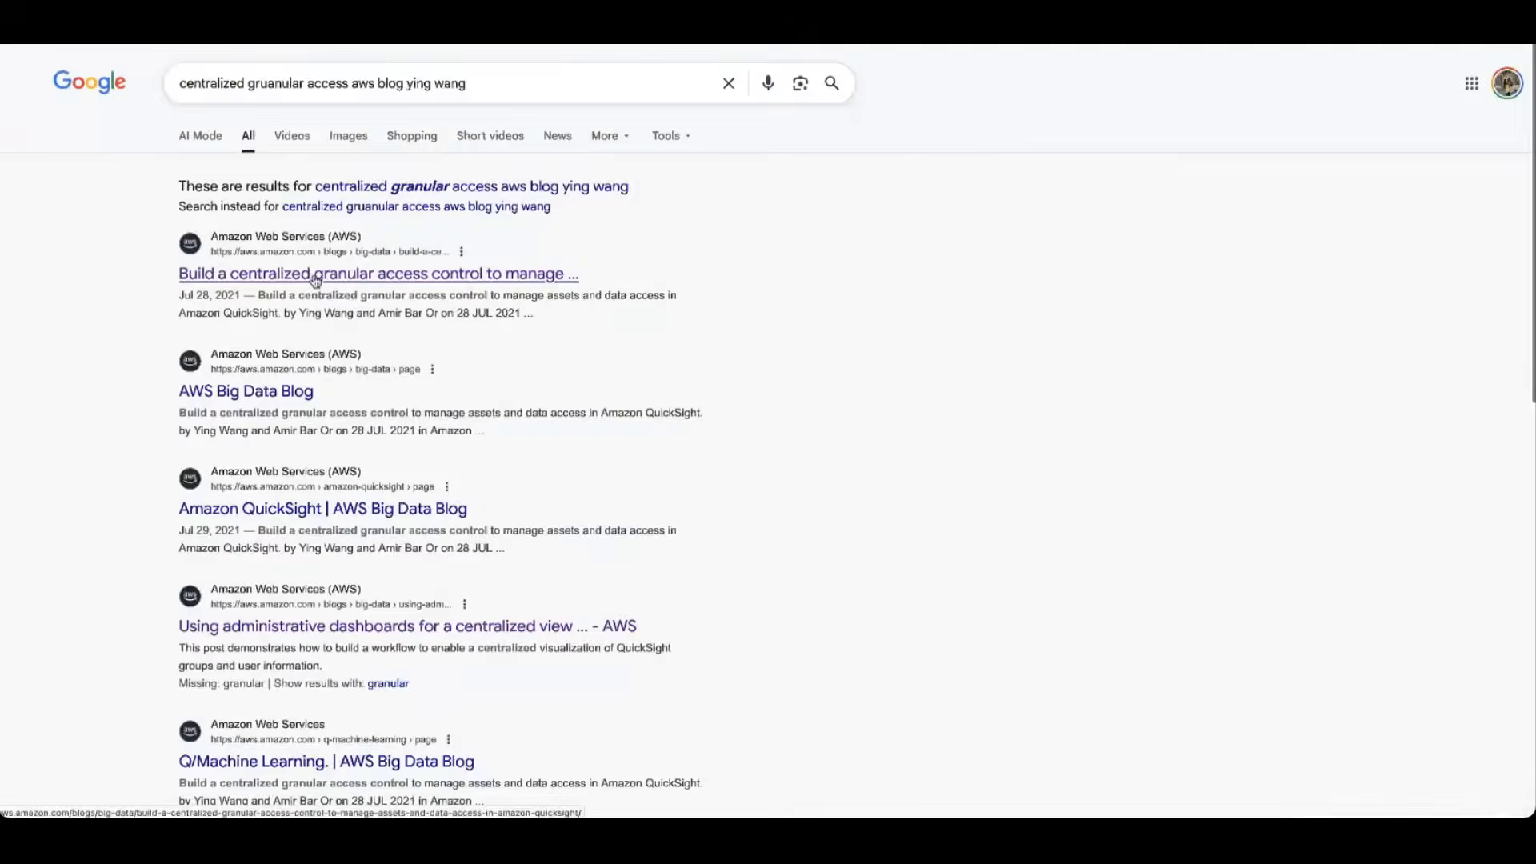
# - Switch to the AWS blog post on centralized granular access control in QuickSight and examine its architecture, authentication and authorization diagrams
pyautogui.click(316, 279)
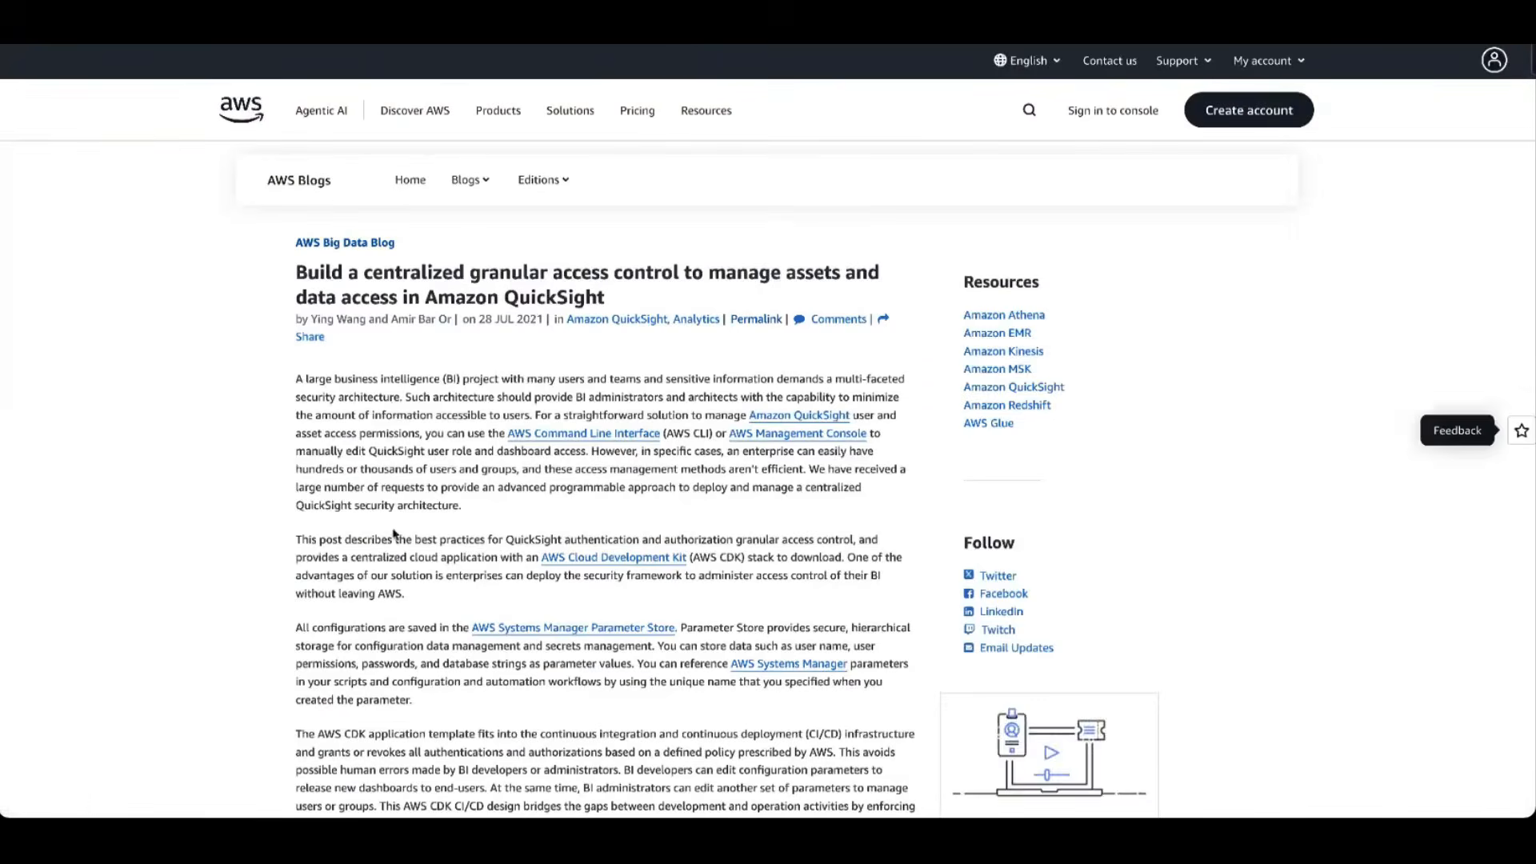
pyautogui.scroll(-15, 394, 534)
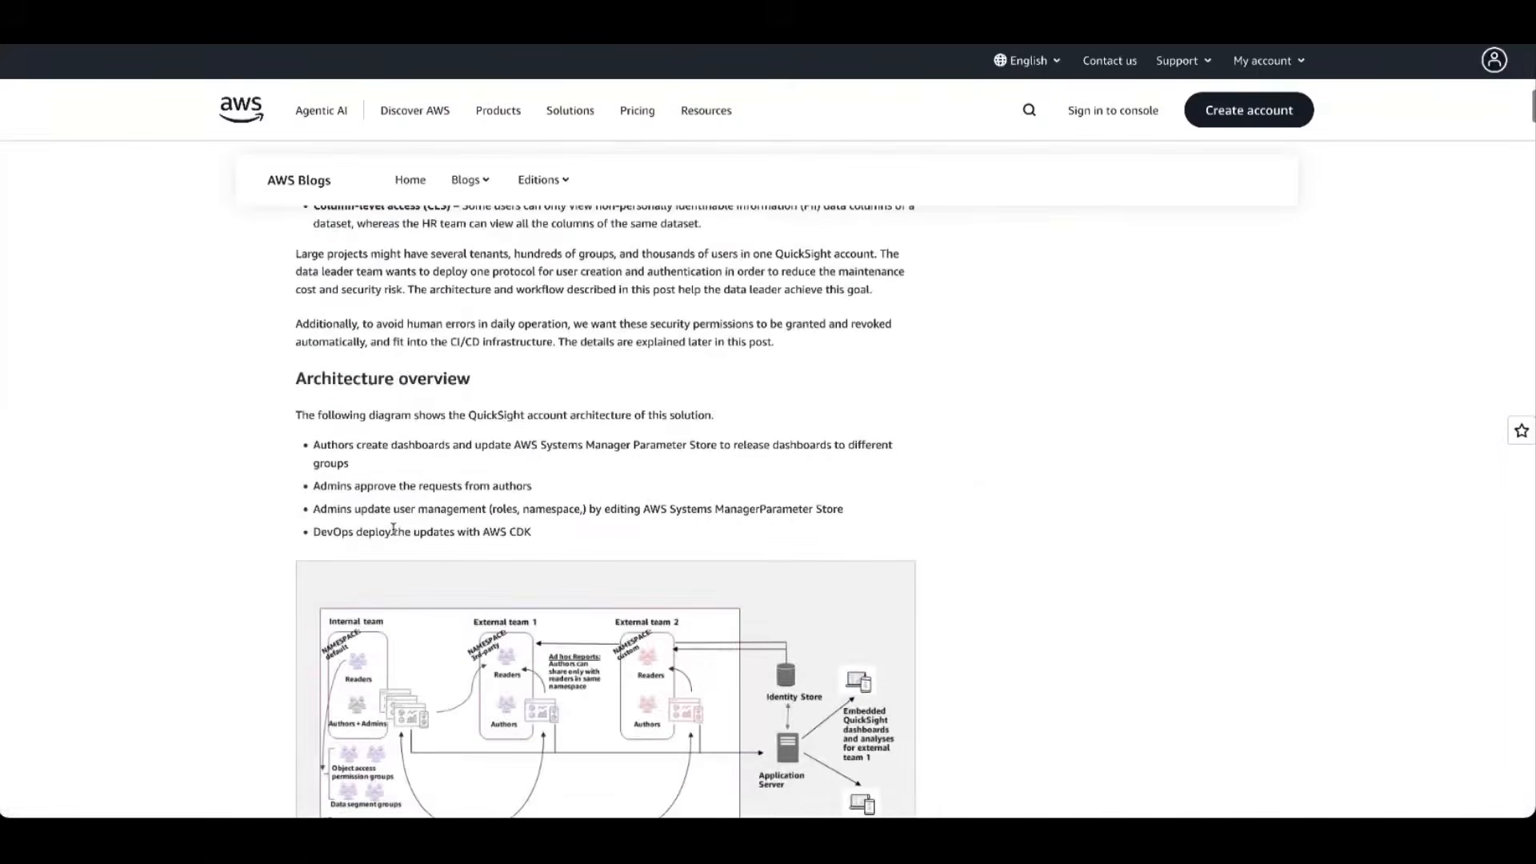
pyautogui.scroll(-5, 394, 530)
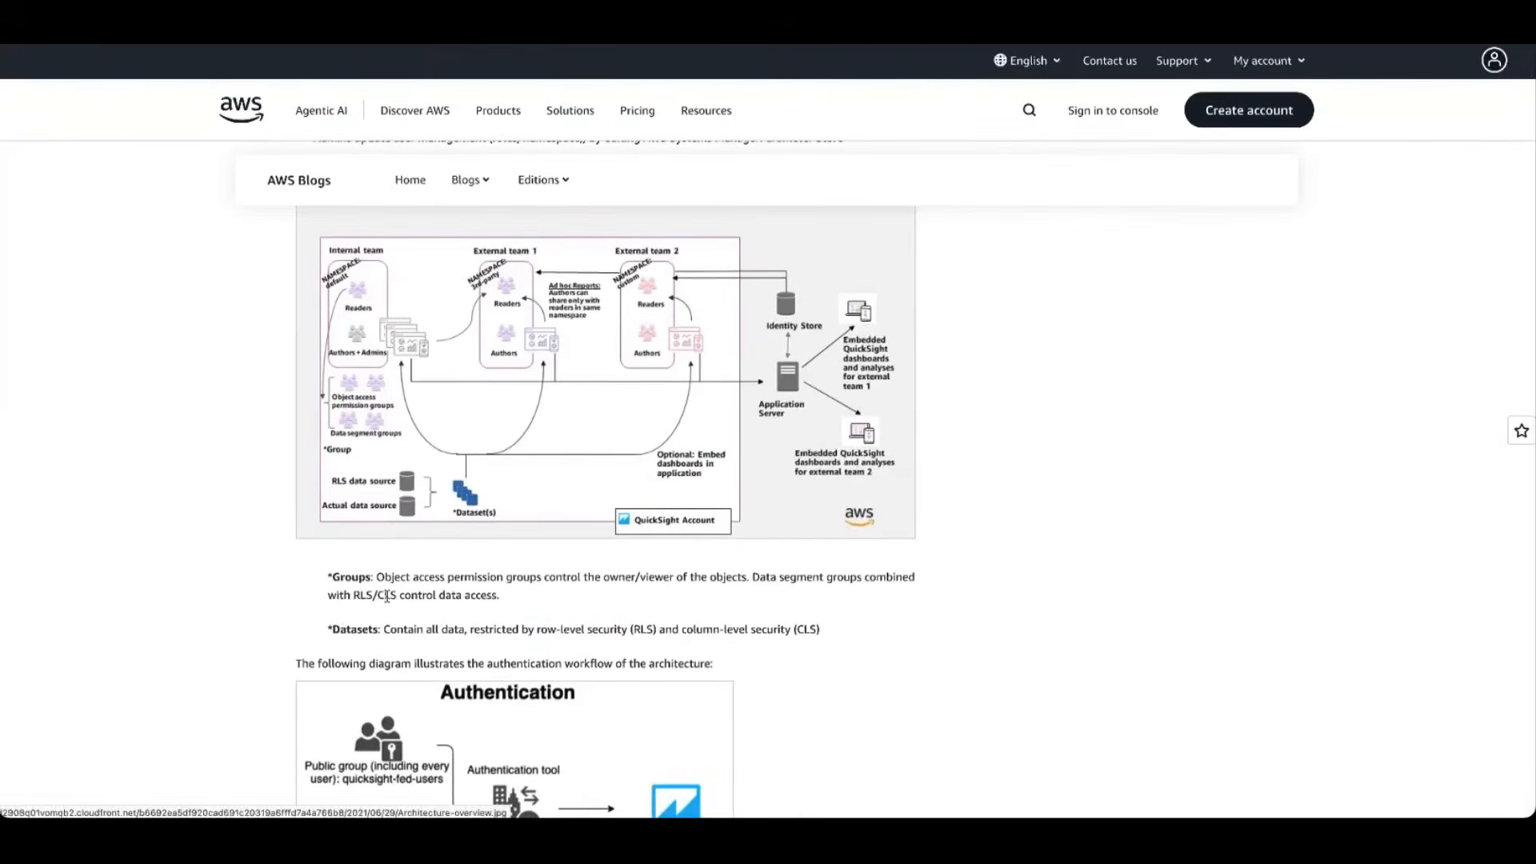
pyautogui.scroll(-5, 386, 596)
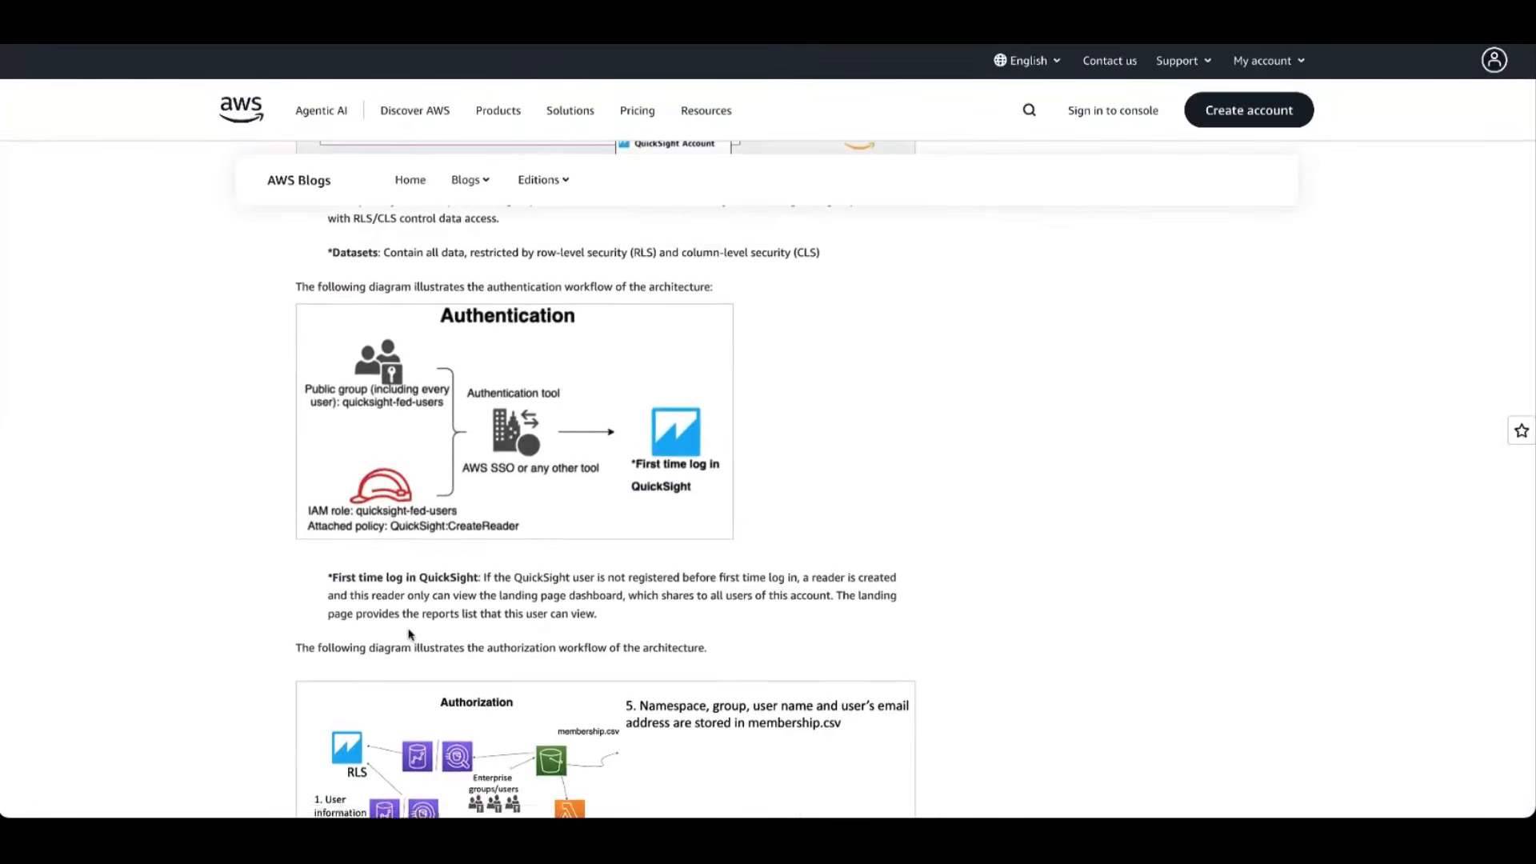
pyautogui.scroll(-3, 409, 635)
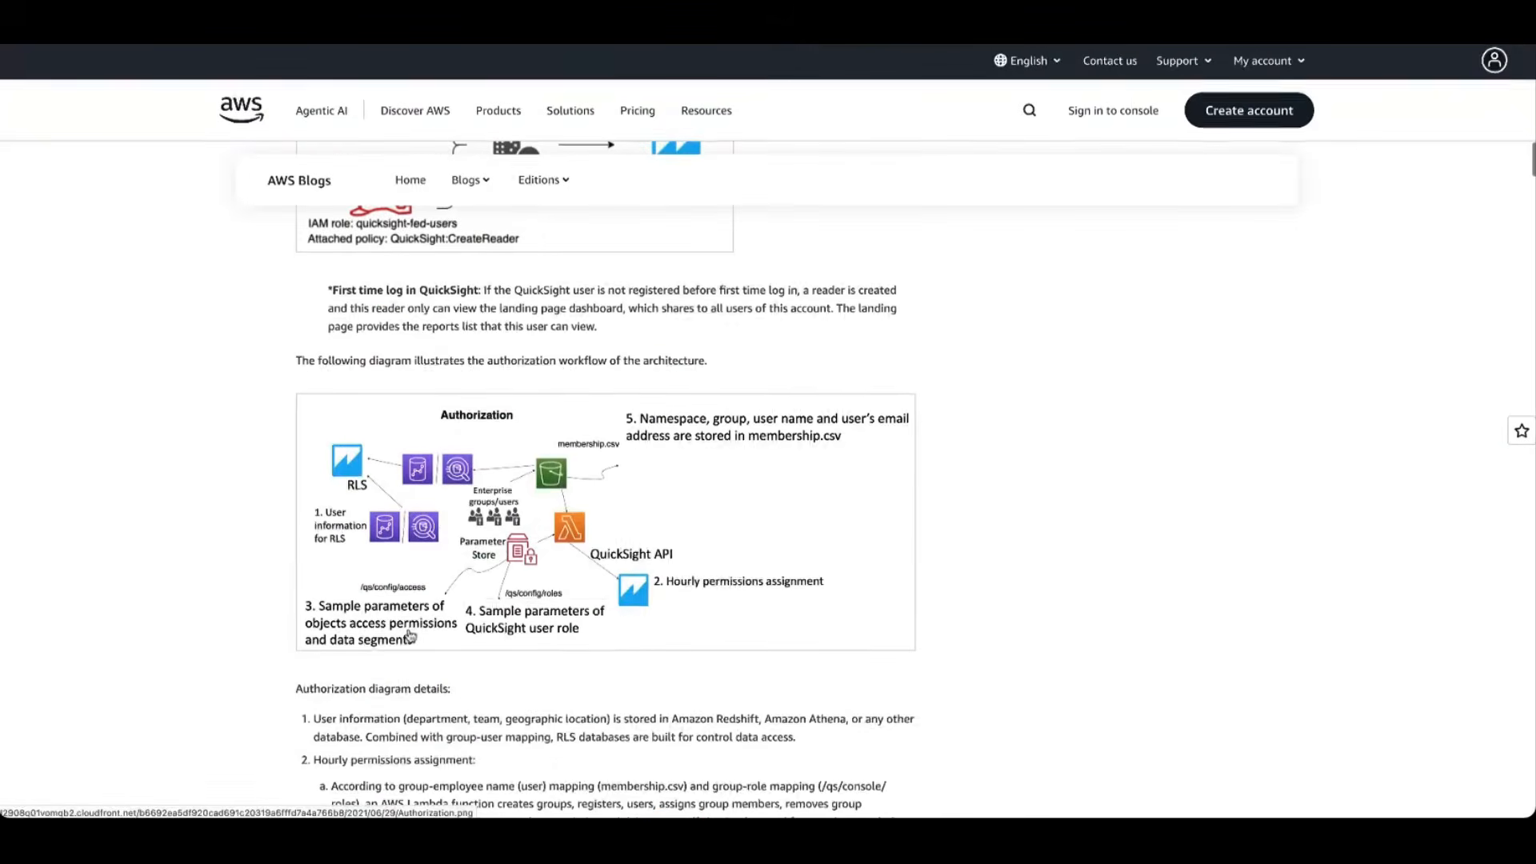
pyautogui.scroll(-1, 409, 636)
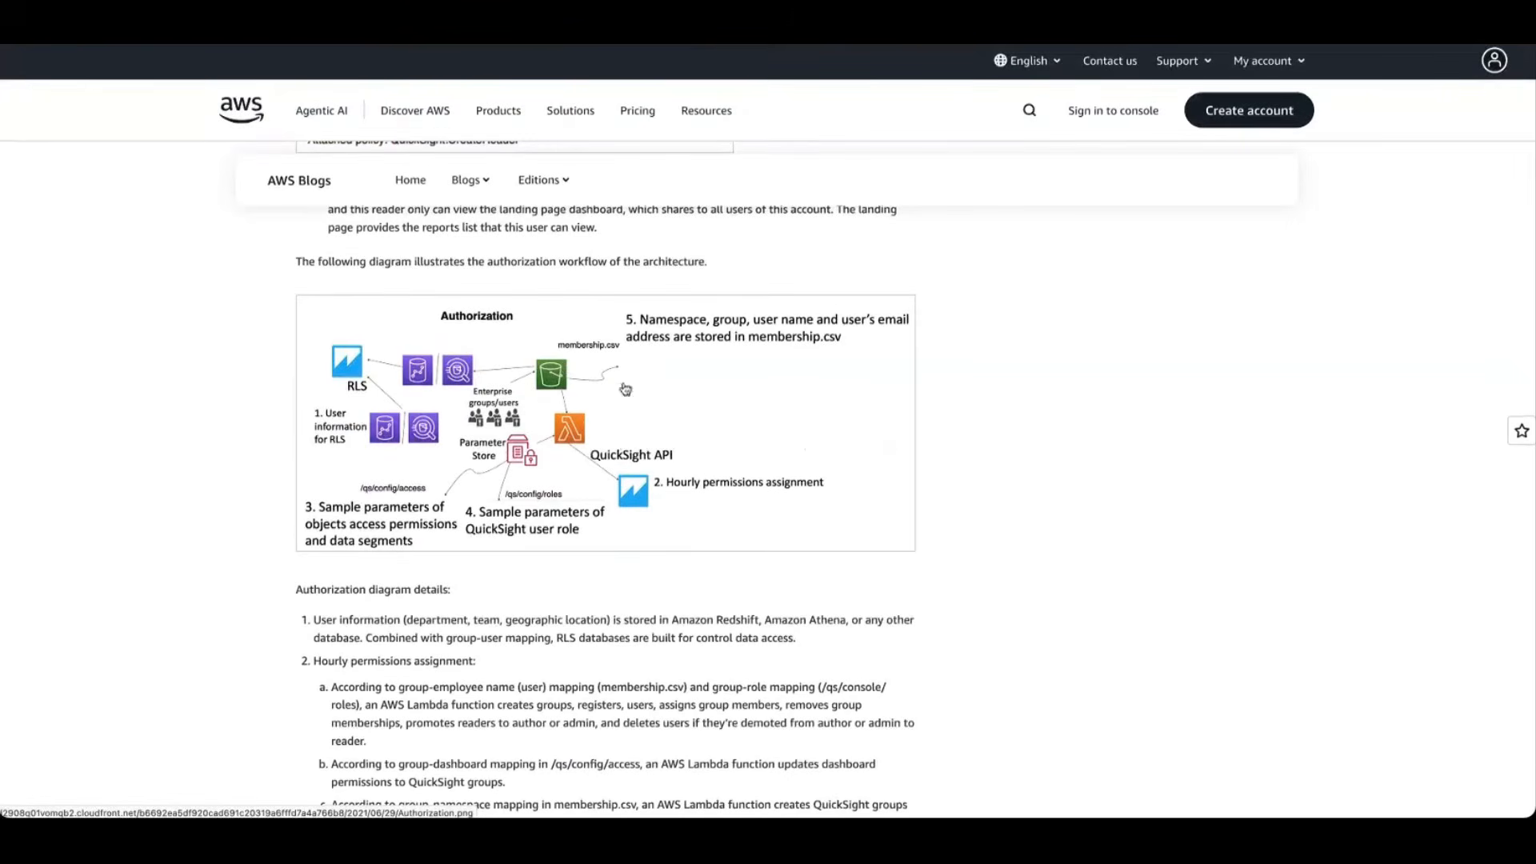
# - Examine the blog post's sample role parameters, membership.csv data, group permission tables and Venn diagram, and return to the authorization diagram
pyautogui.scroll(-5, 461, 670)
pyautogui.scroll(-15, 460, 670)
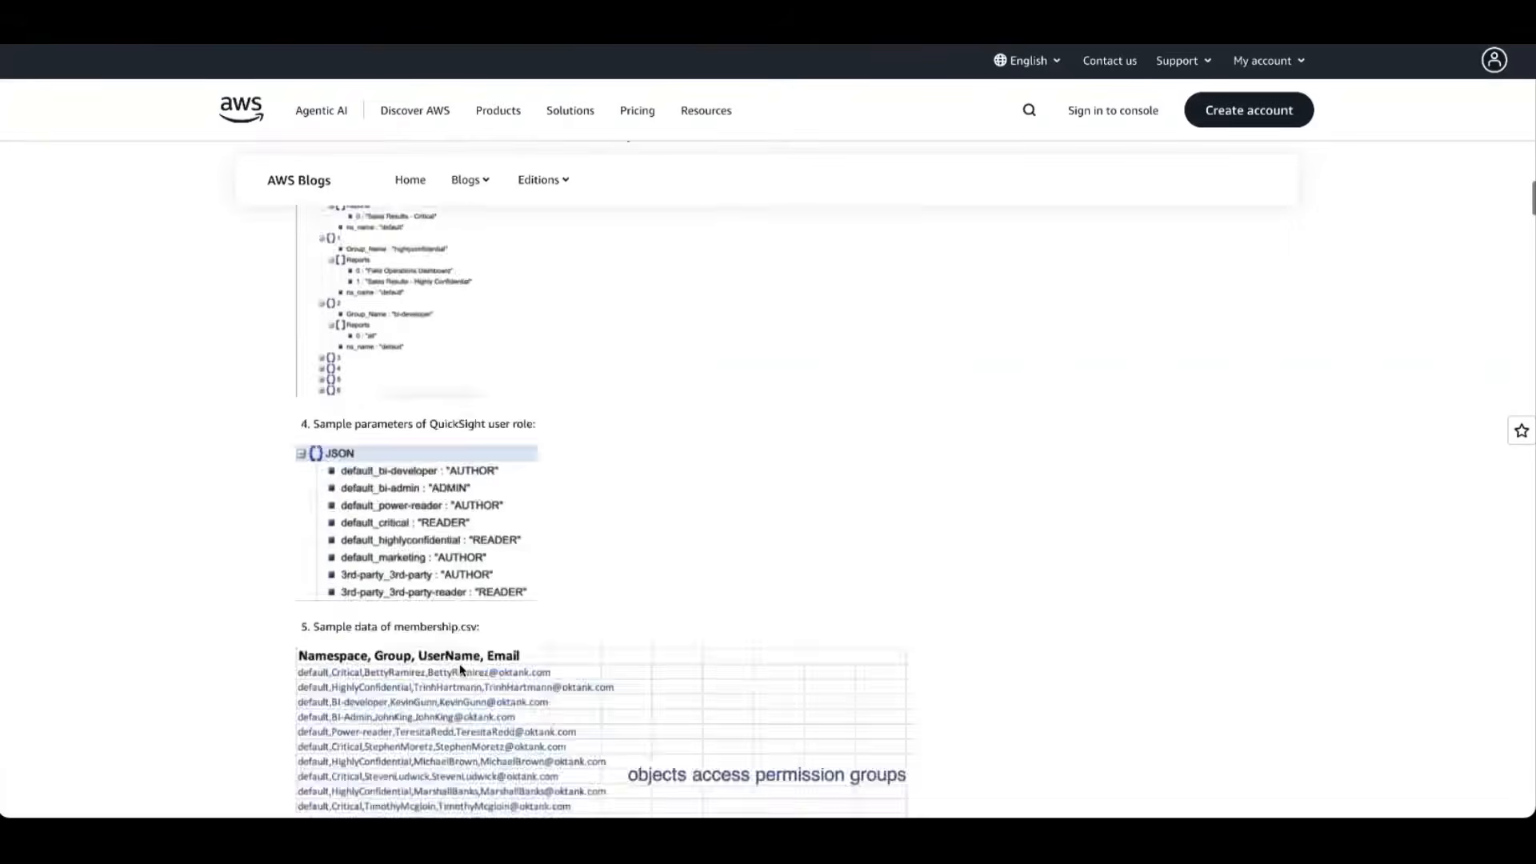
pyautogui.scroll(-4, 461, 670)
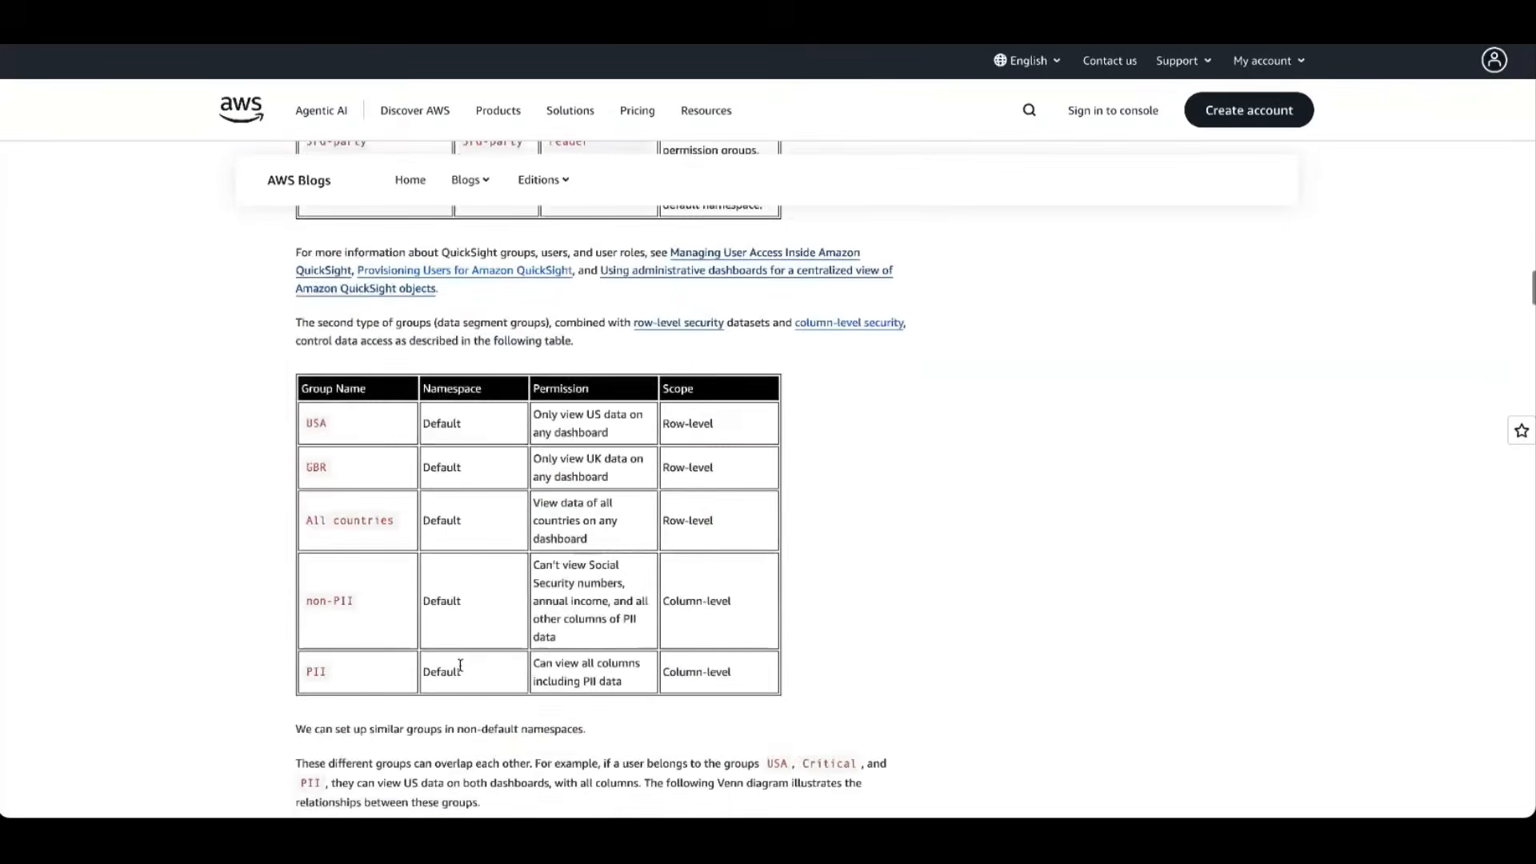
pyautogui.scroll(-10, 460, 666)
pyautogui.scroll(3, 461, 665)
pyautogui.scroll(9, 461, 665)
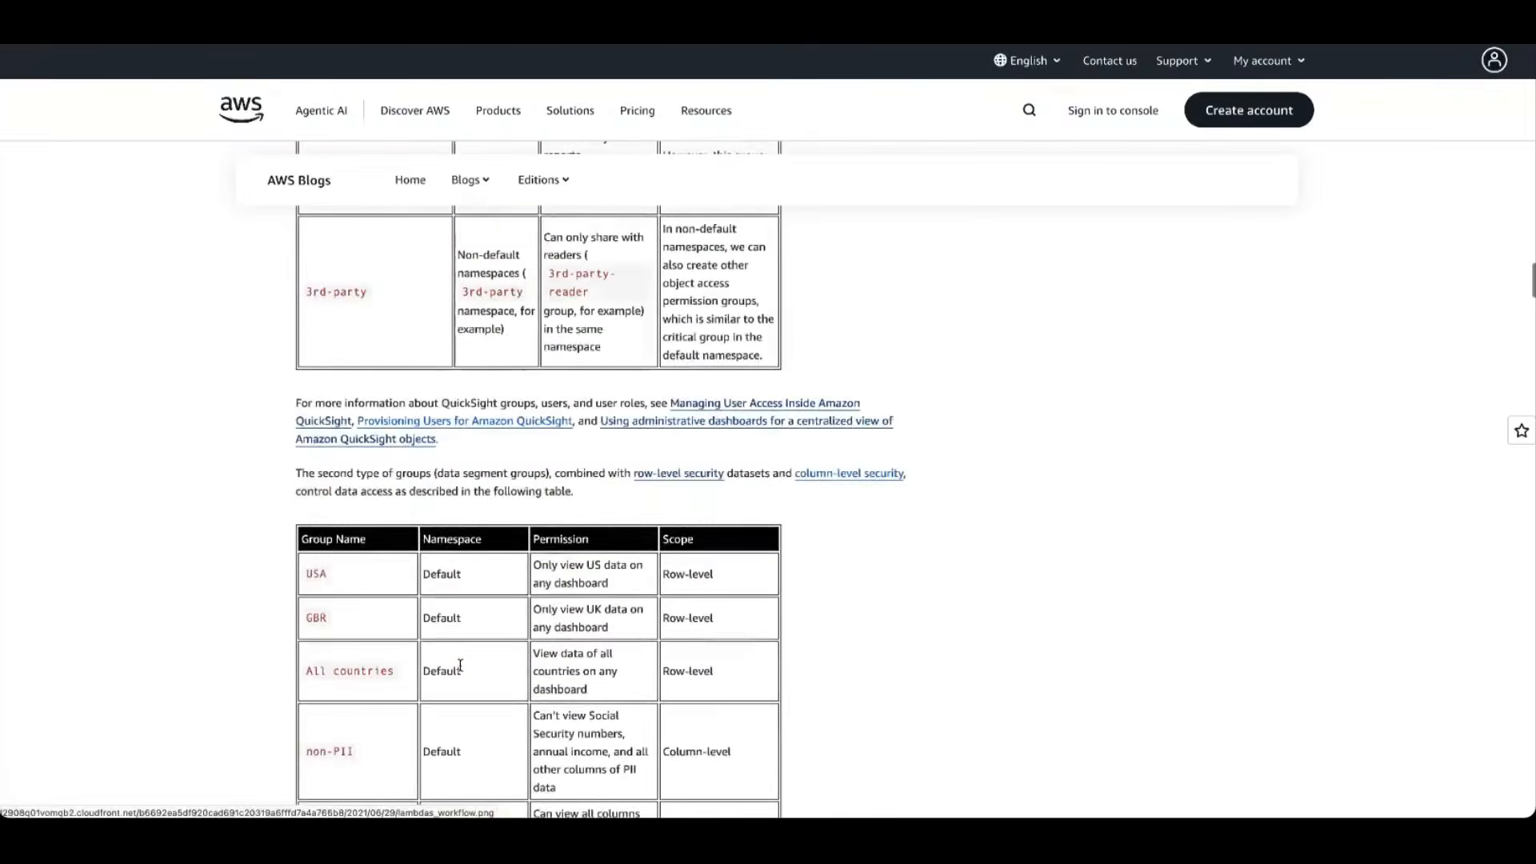
pyautogui.scroll(-7, 461, 665)
pyautogui.scroll(-1, 460, 666)
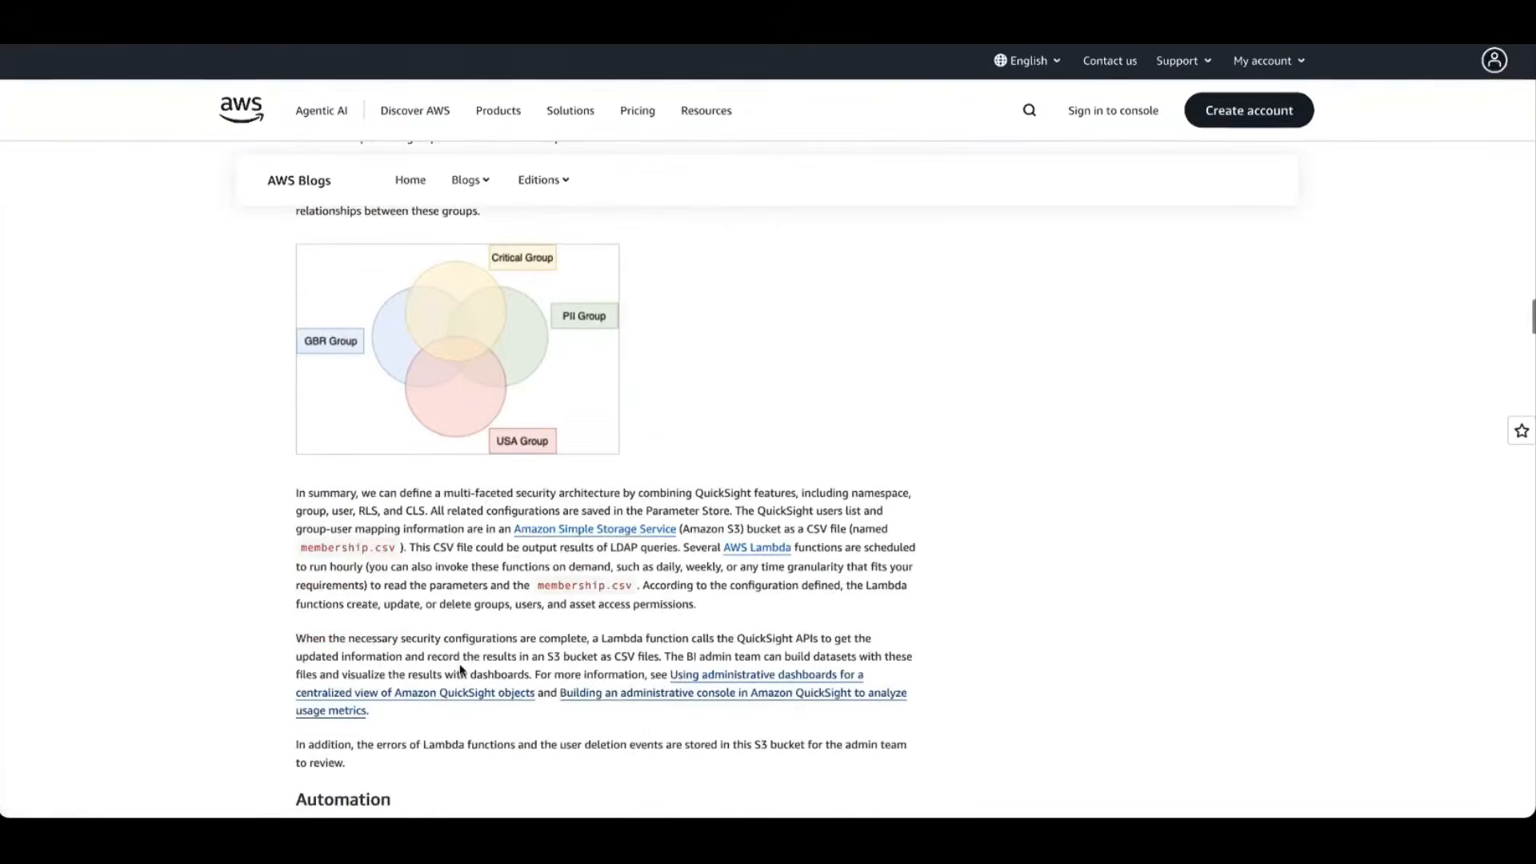
pyautogui.scroll(-5, 460, 670)
pyautogui.scroll(20, 460, 671)
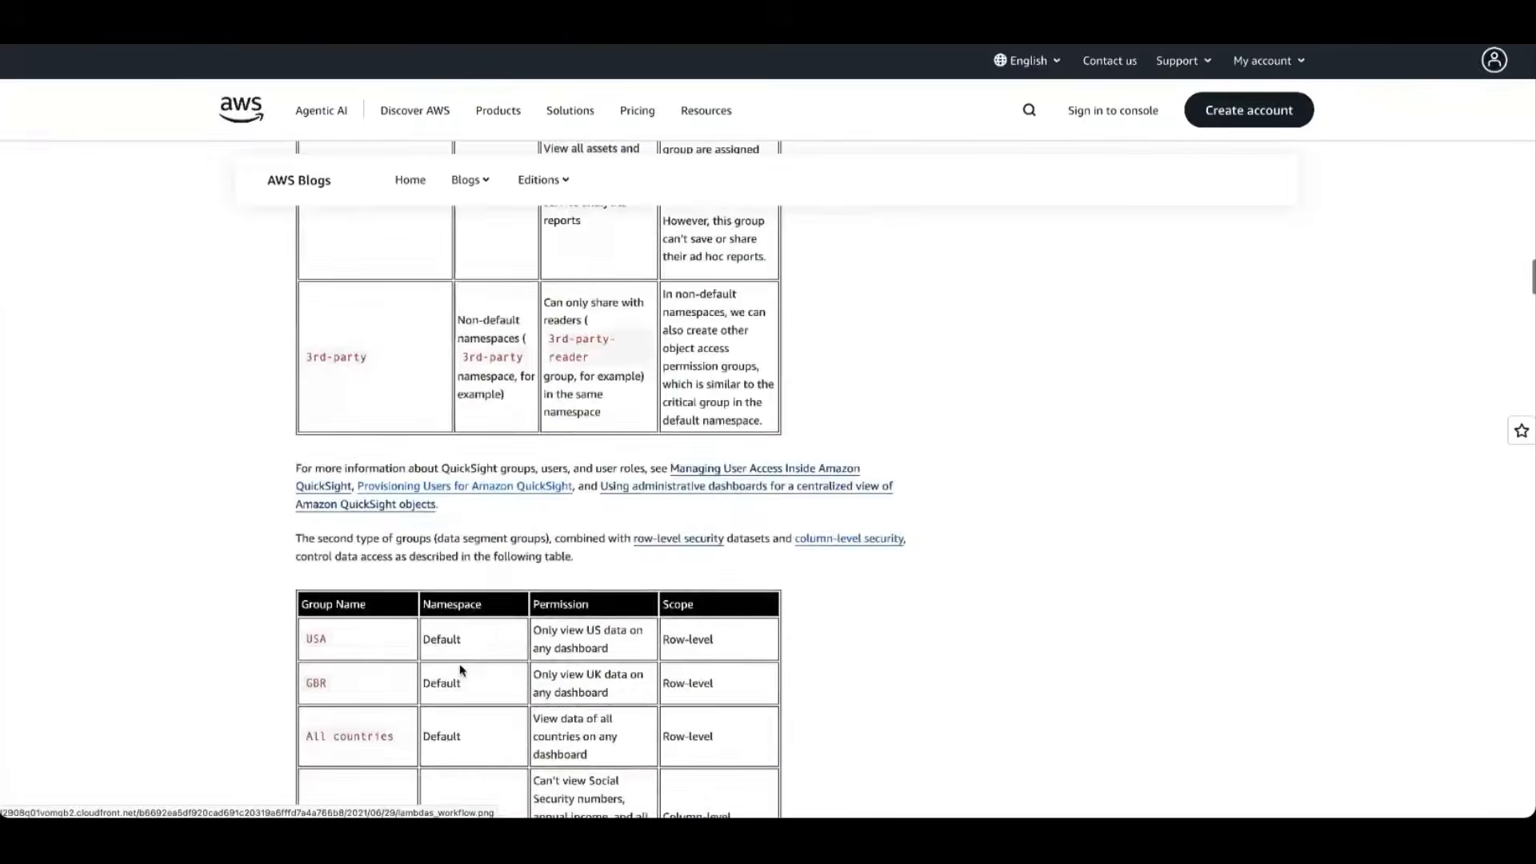
pyautogui.scroll(12, 460, 670)
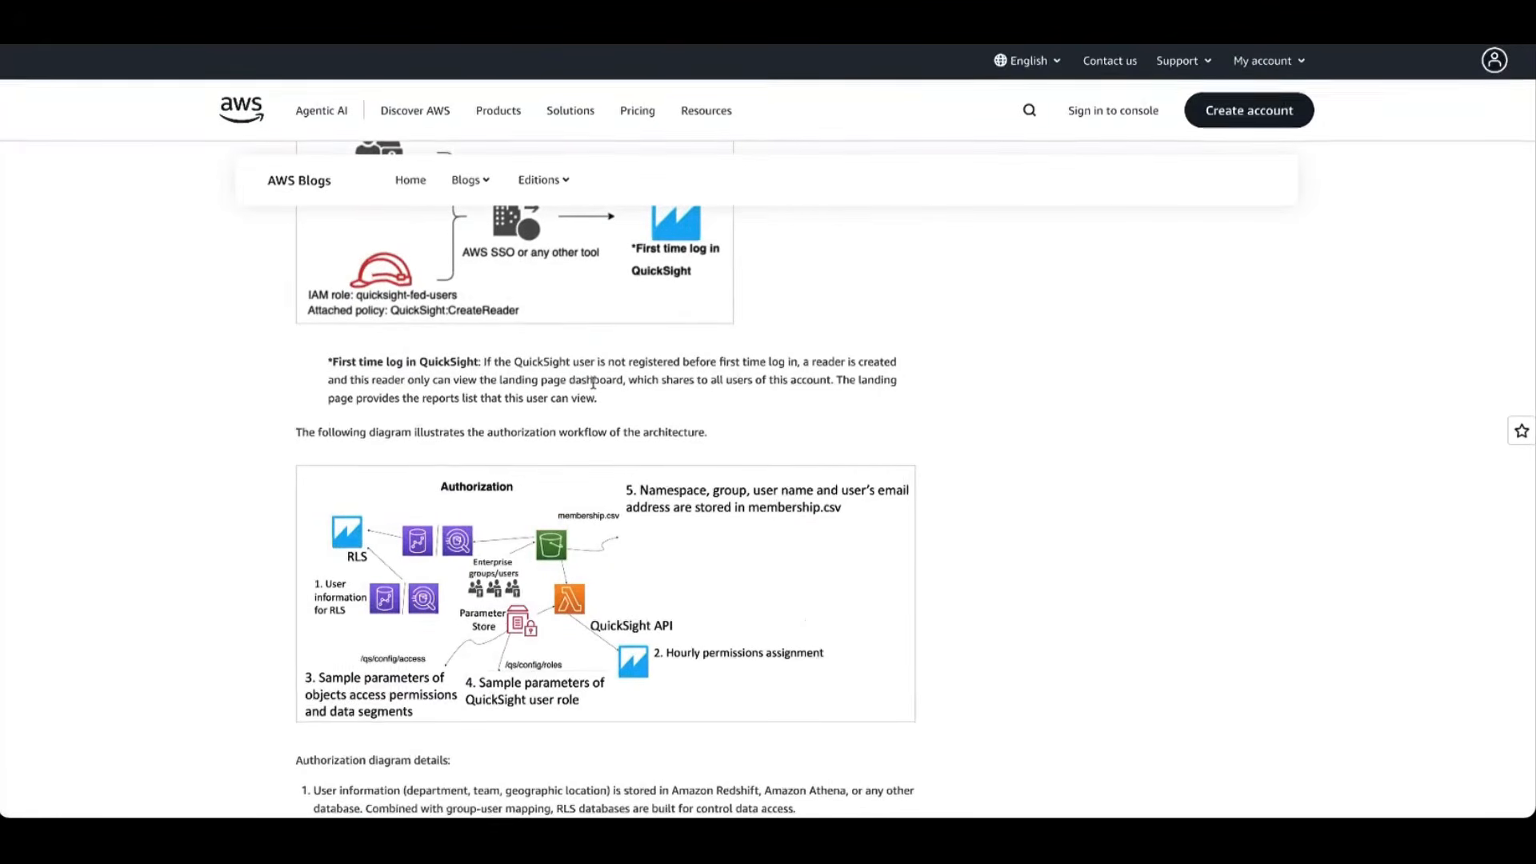
pyautogui.scroll(4, 560, 376)
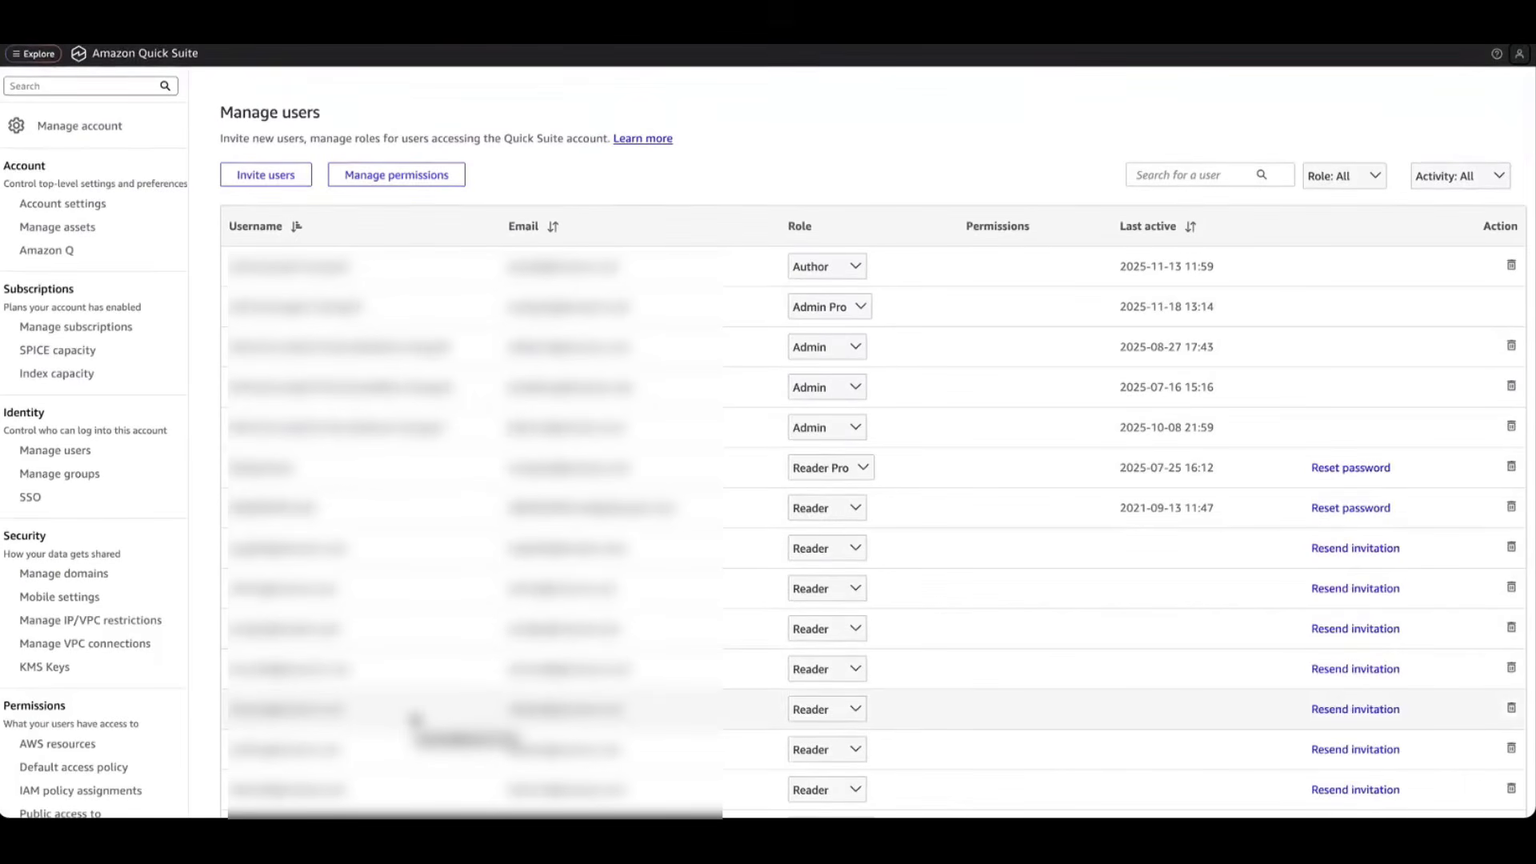
# - Switch back to the Manage users page in Amazon Quick Suite and sign out of the current account
pyautogui.scroll(-3, 414, 718)
pyautogui.scroll(3, 414, 718)
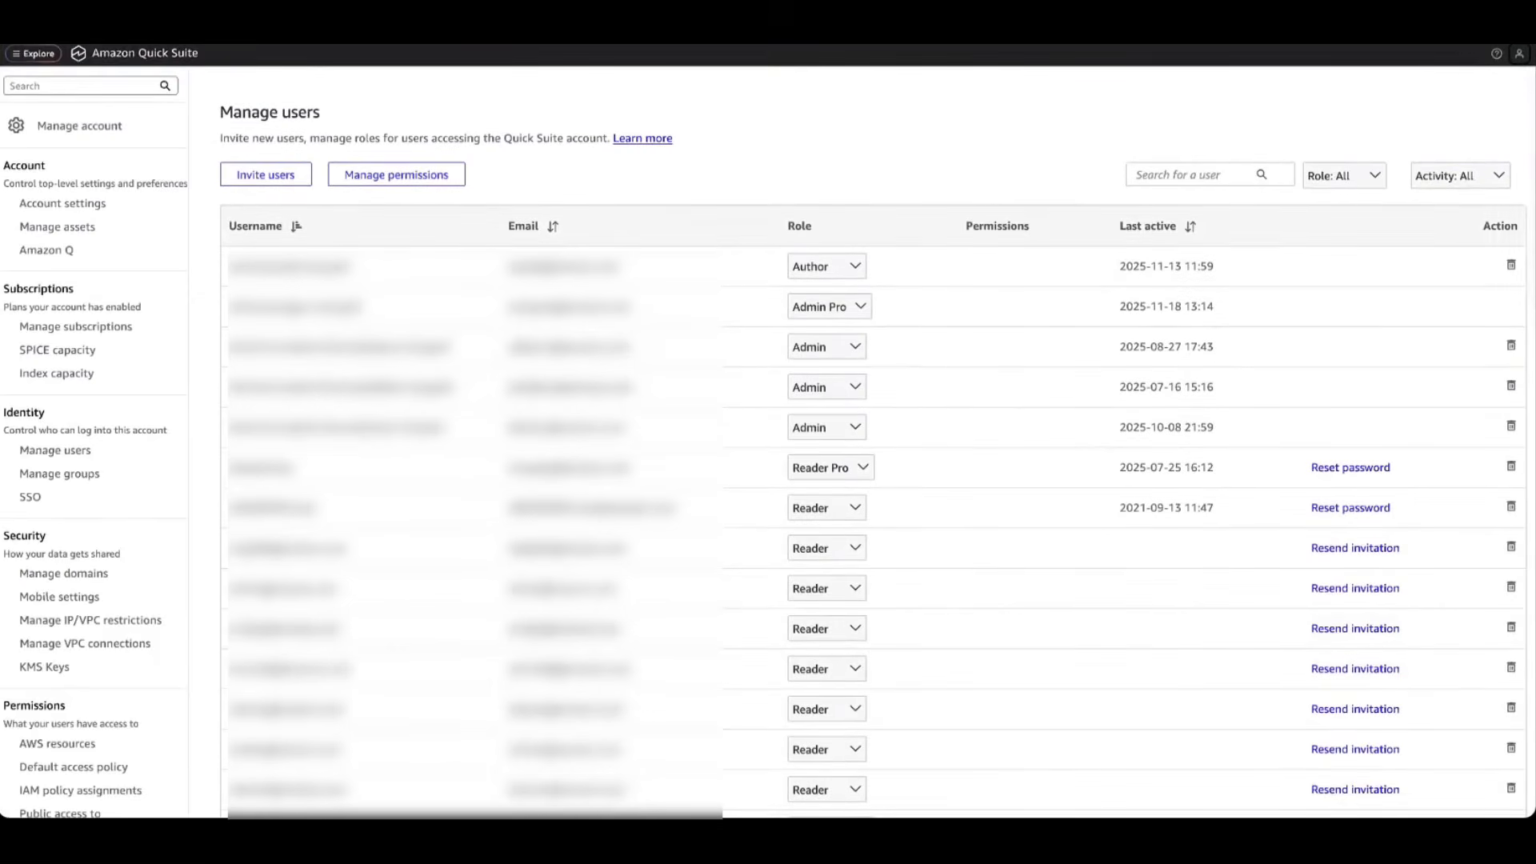
pyautogui.click(1518, 52)
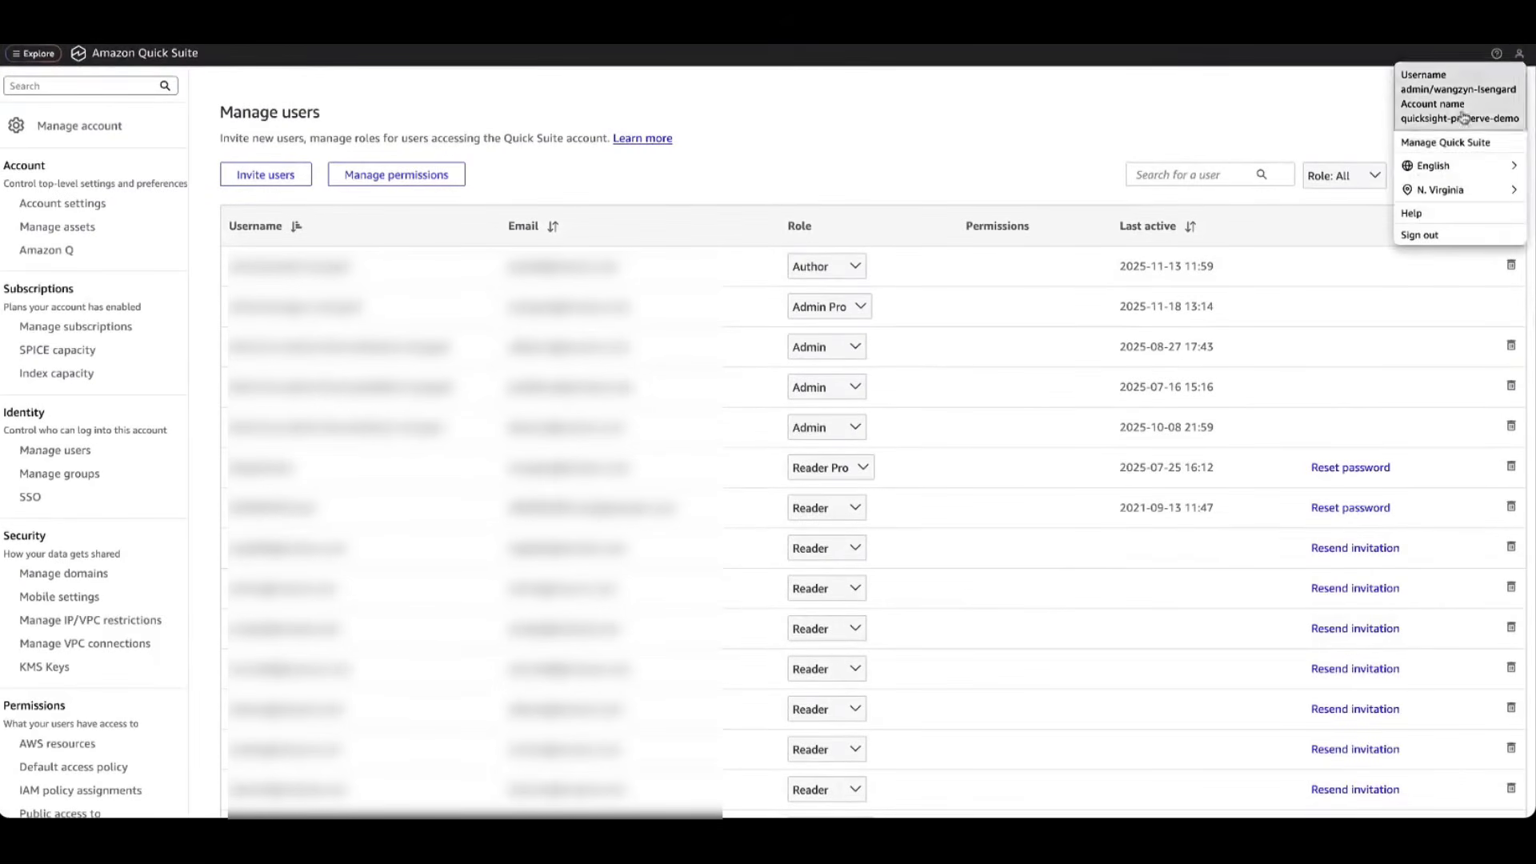
pyautogui.click(1424, 235)
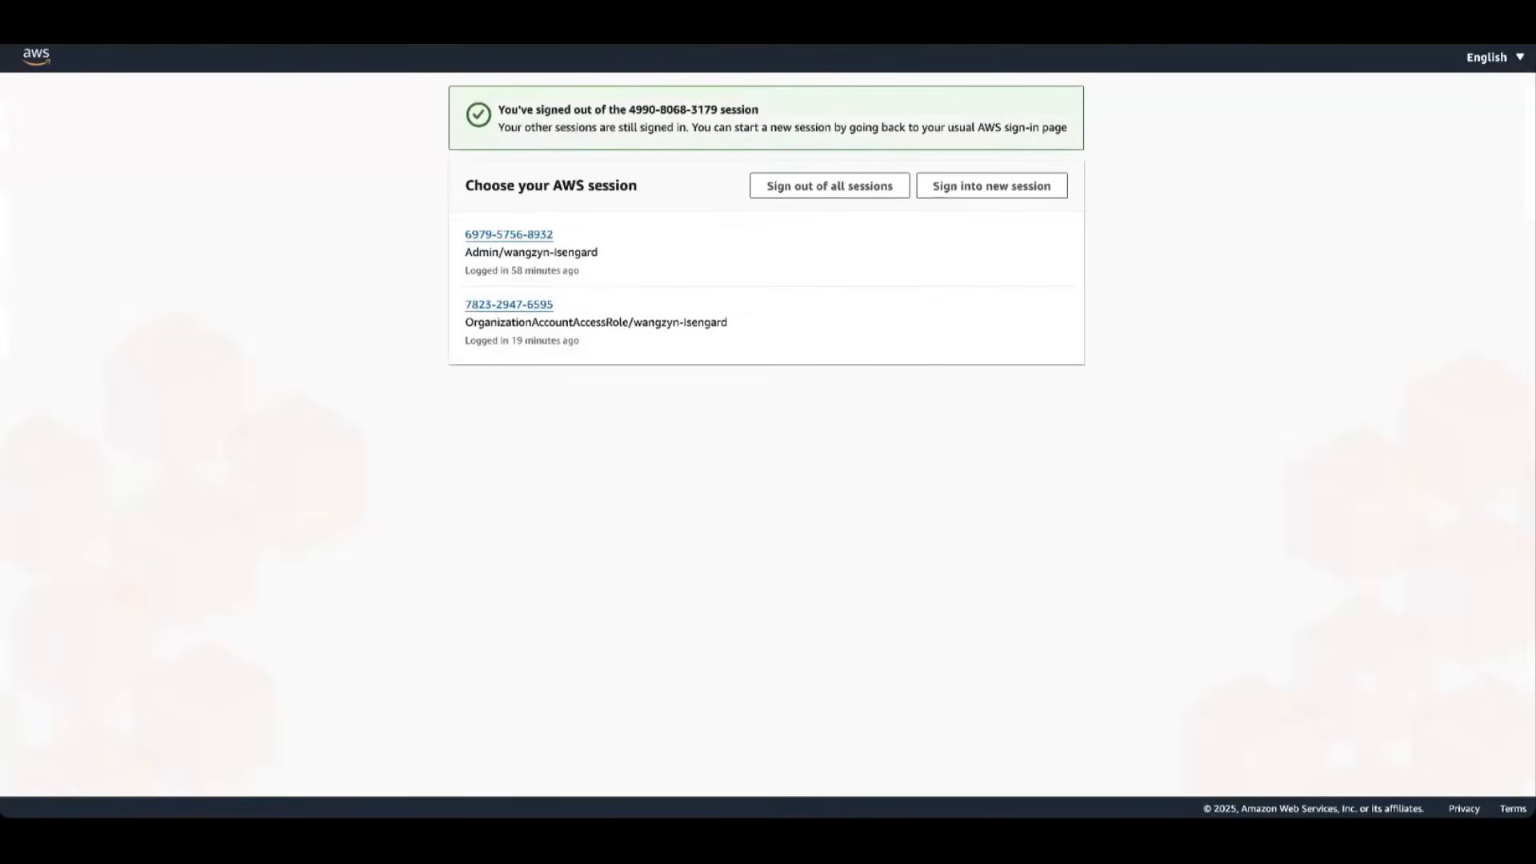
# - Open the Quick Suite Manage Account page through the AWS session that uses the Admin role
pyautogui.click(507, 236)
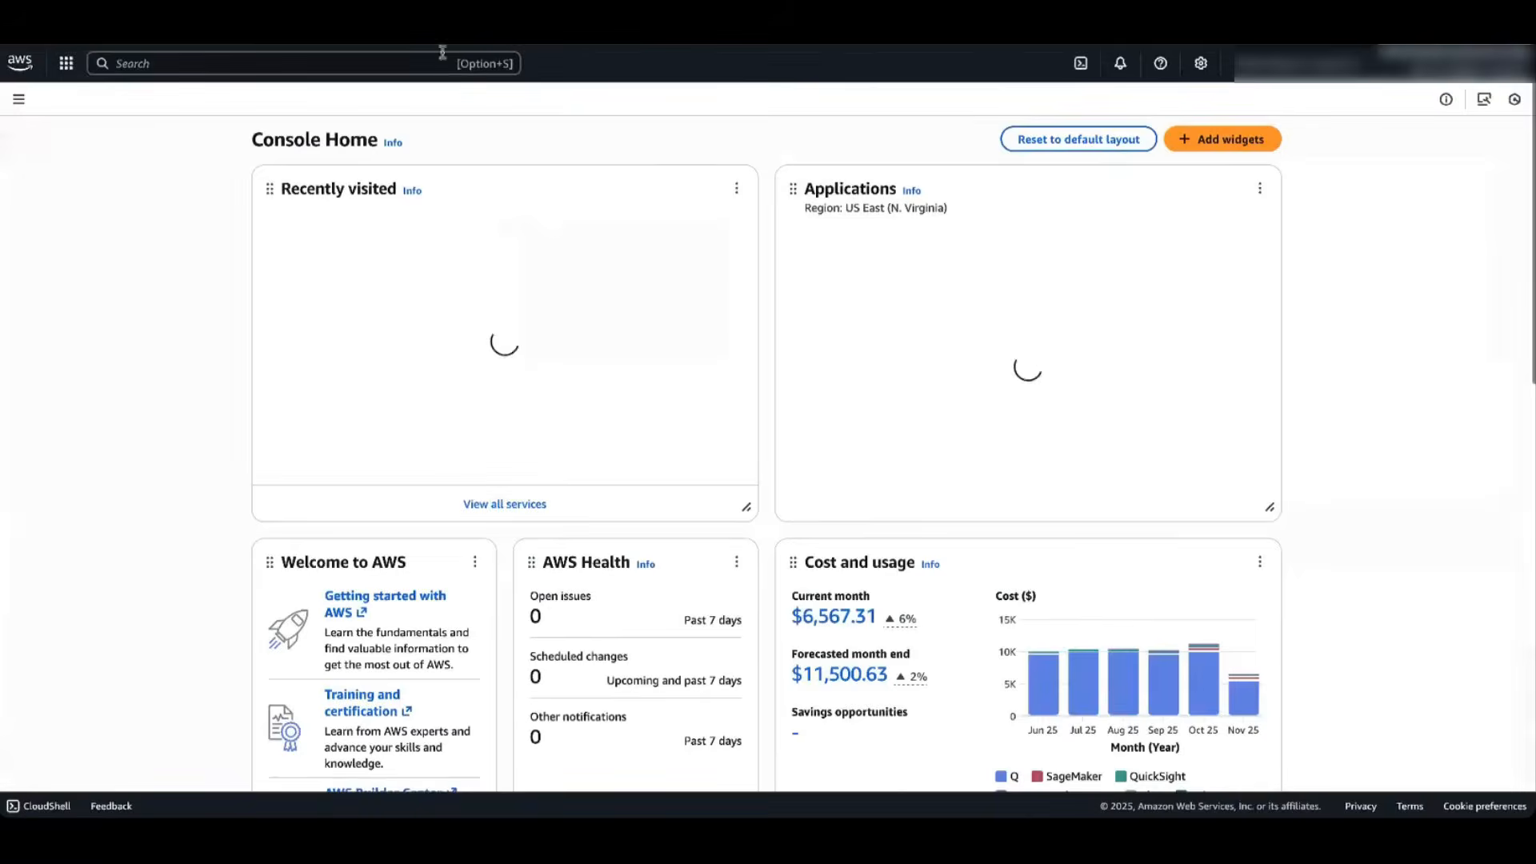
pyautogui.click(453, 42)
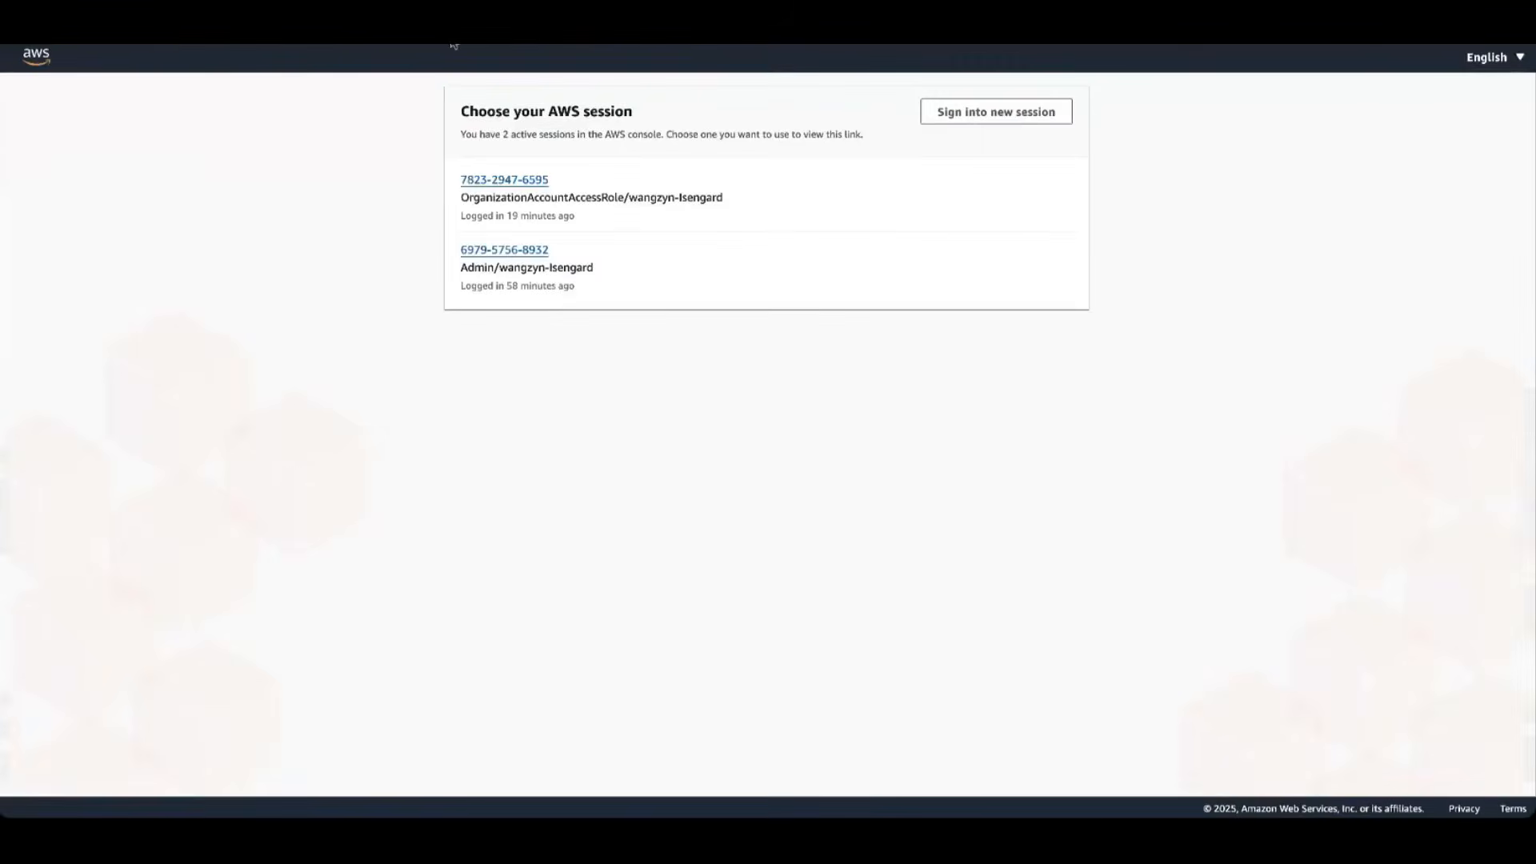
pyautogui.click(496, 251)
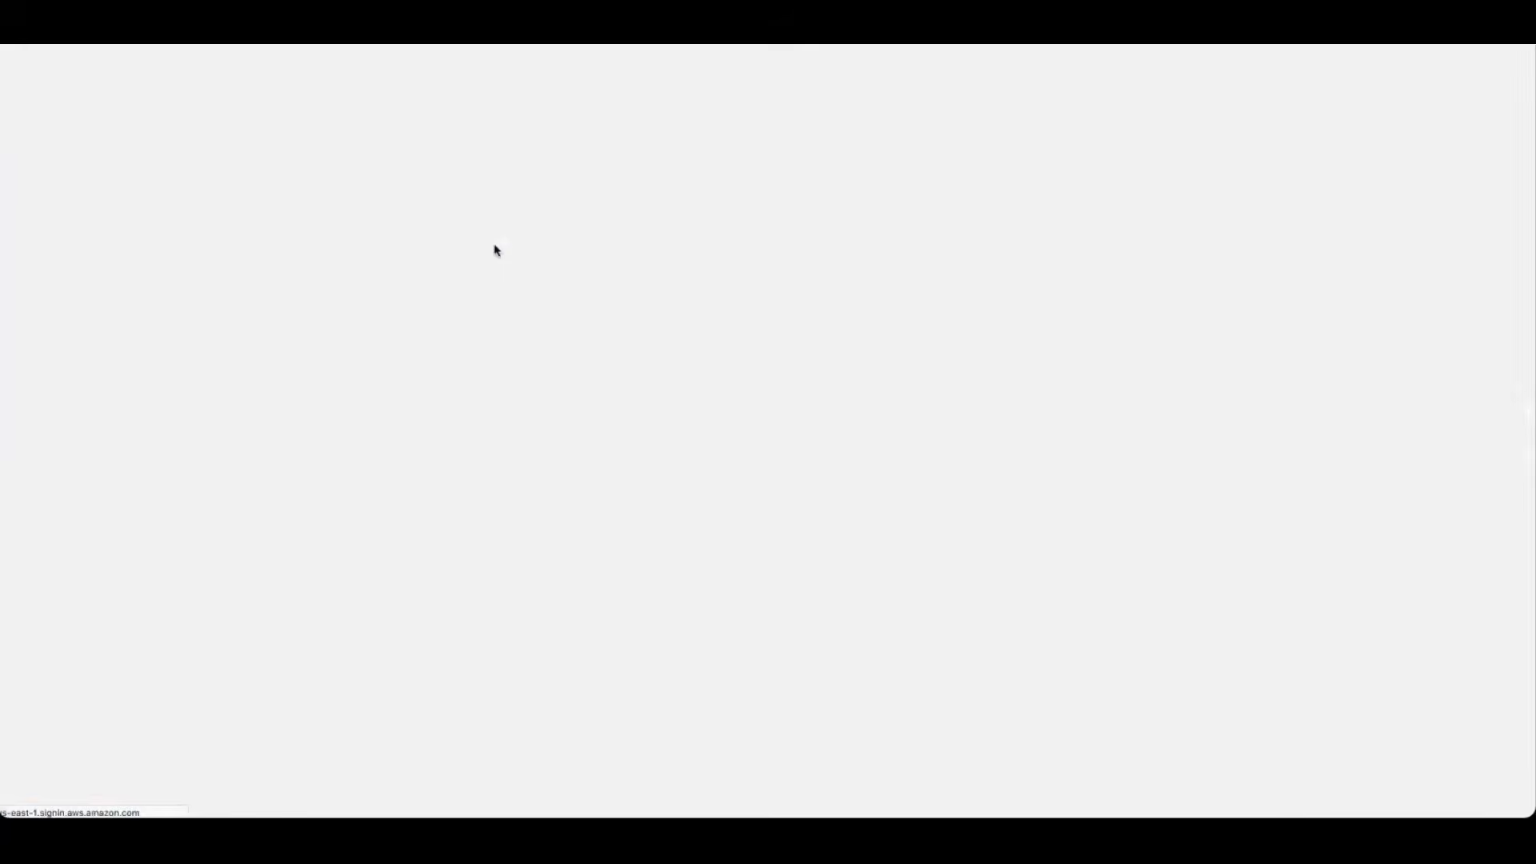
pyautogui.click(496, 251)
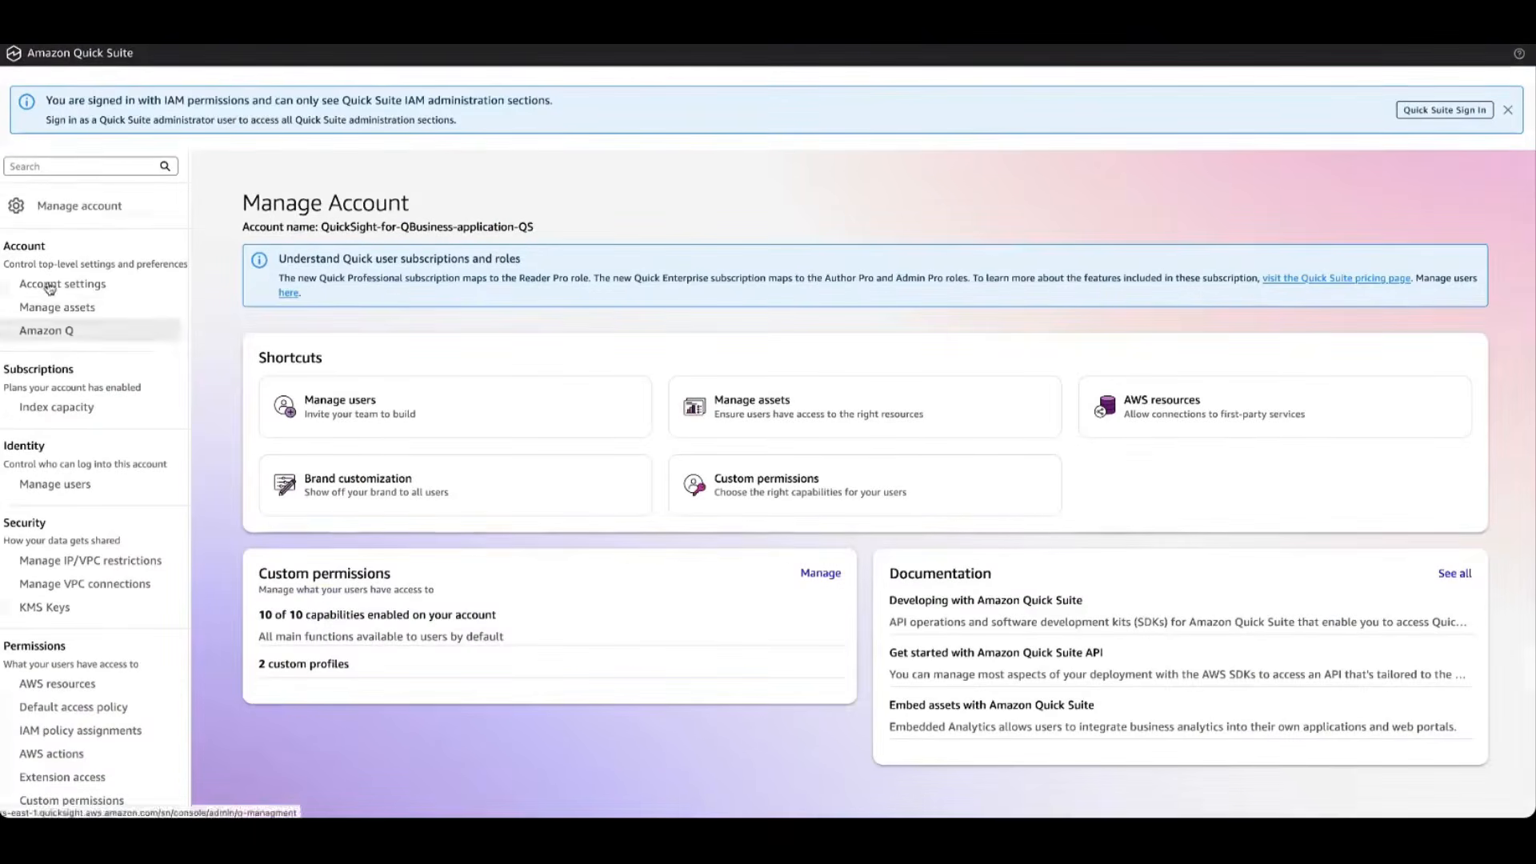
pyautogui.click(81, 211)
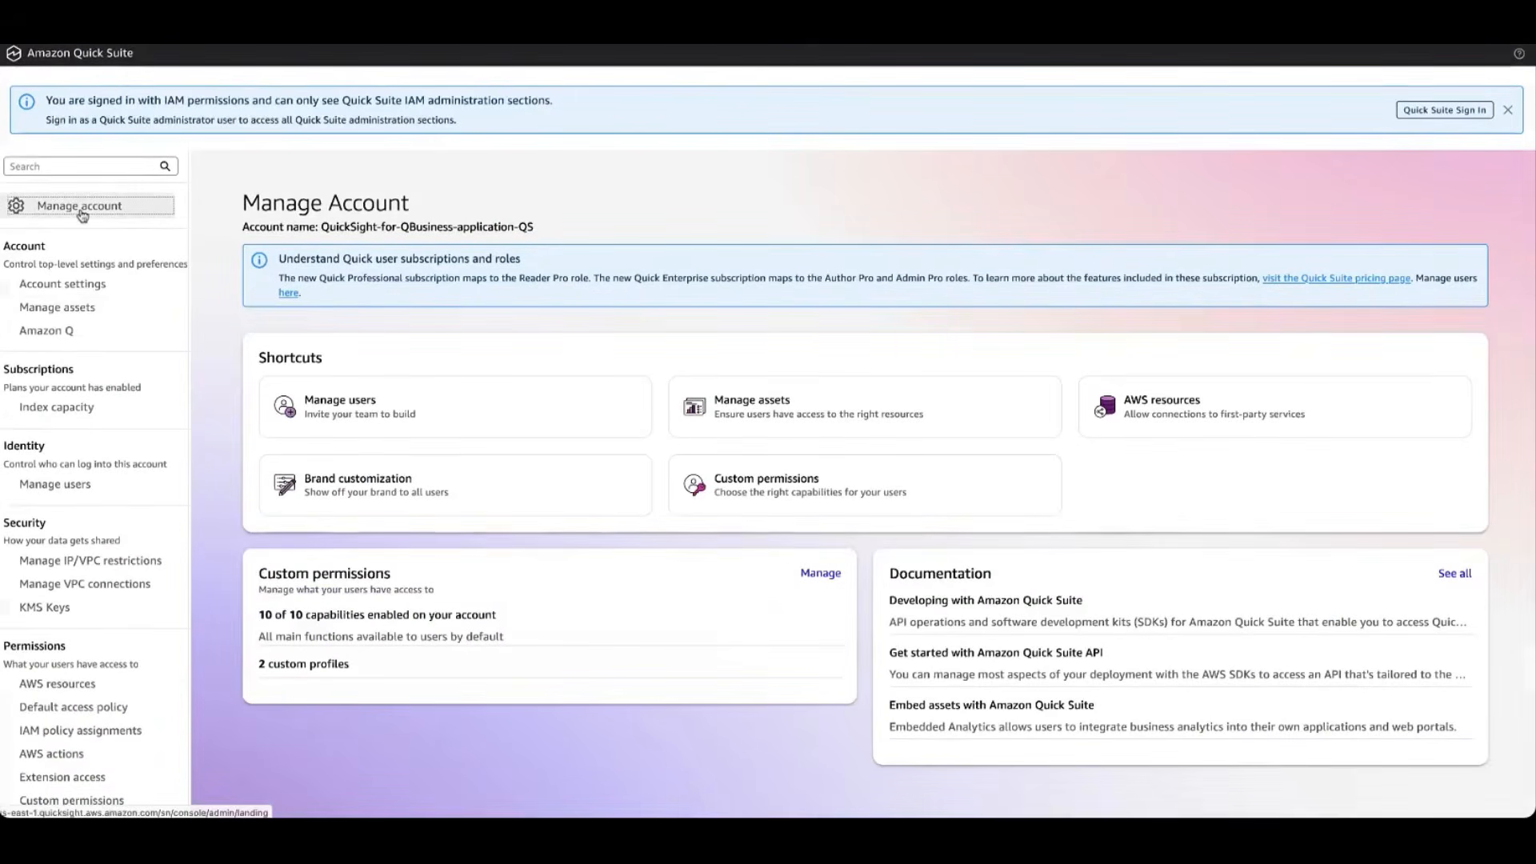
# - Open the role groups from user management, examine the groups assigned to the Reader, Author and Admin roles, and return to Manage Account
pyautogui.click(346, 406)
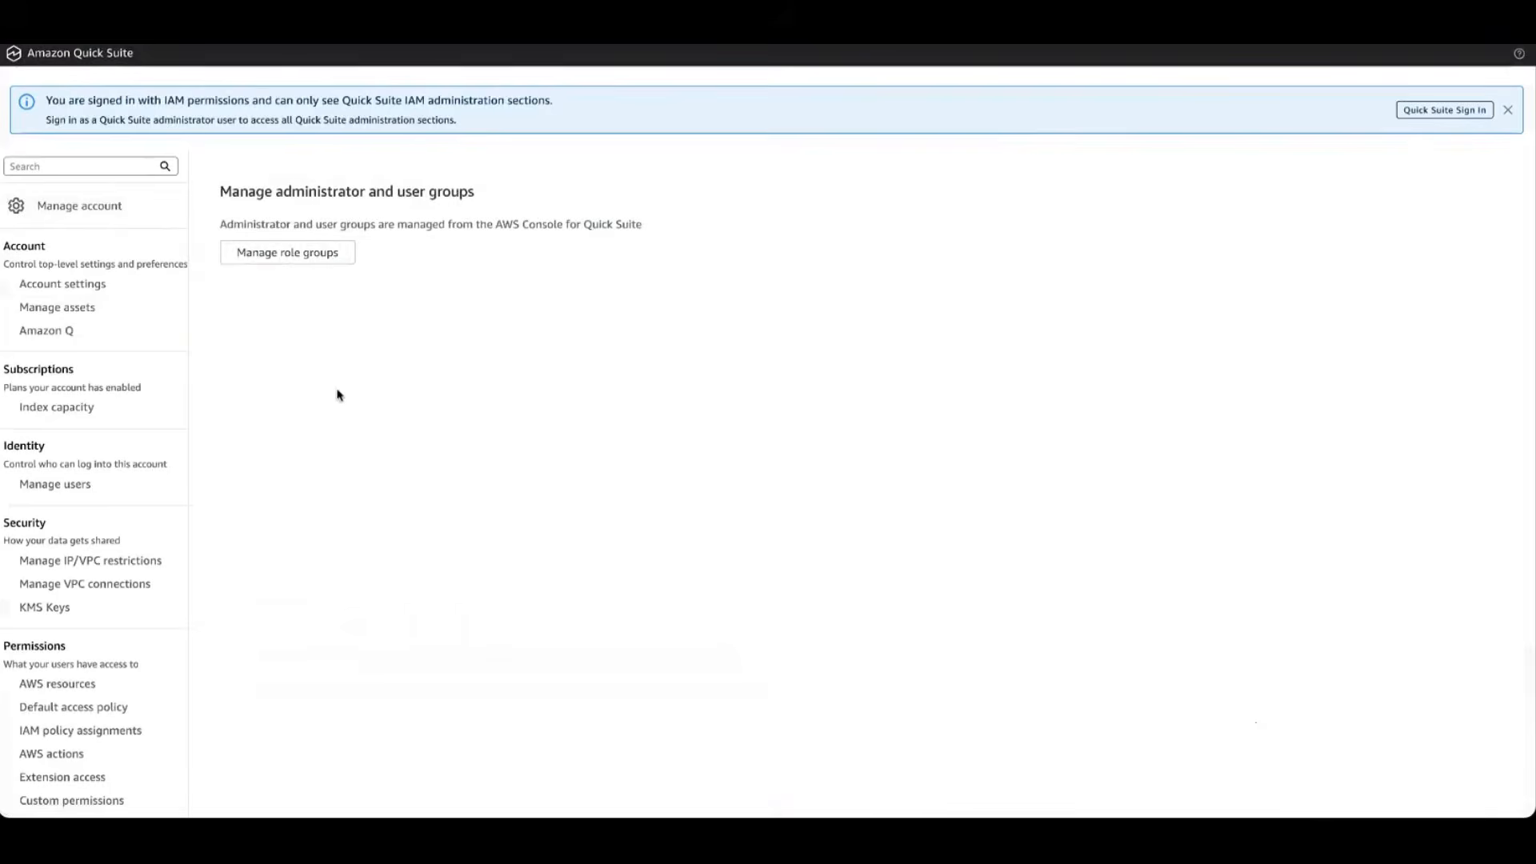
pyautogui.click(291, 254)
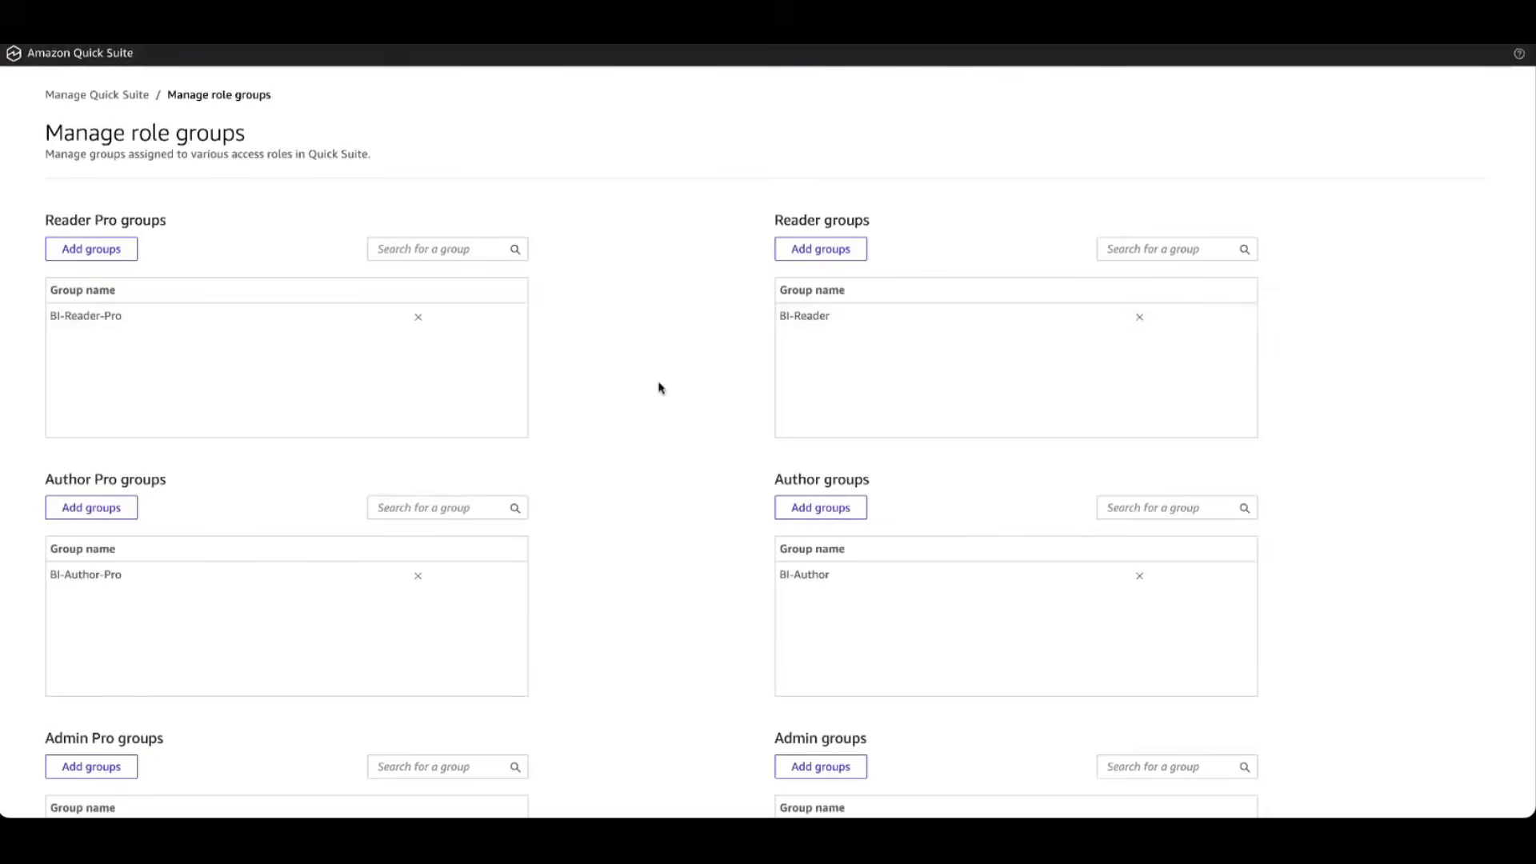
pyautogui.scroll(-3, 661, 388)
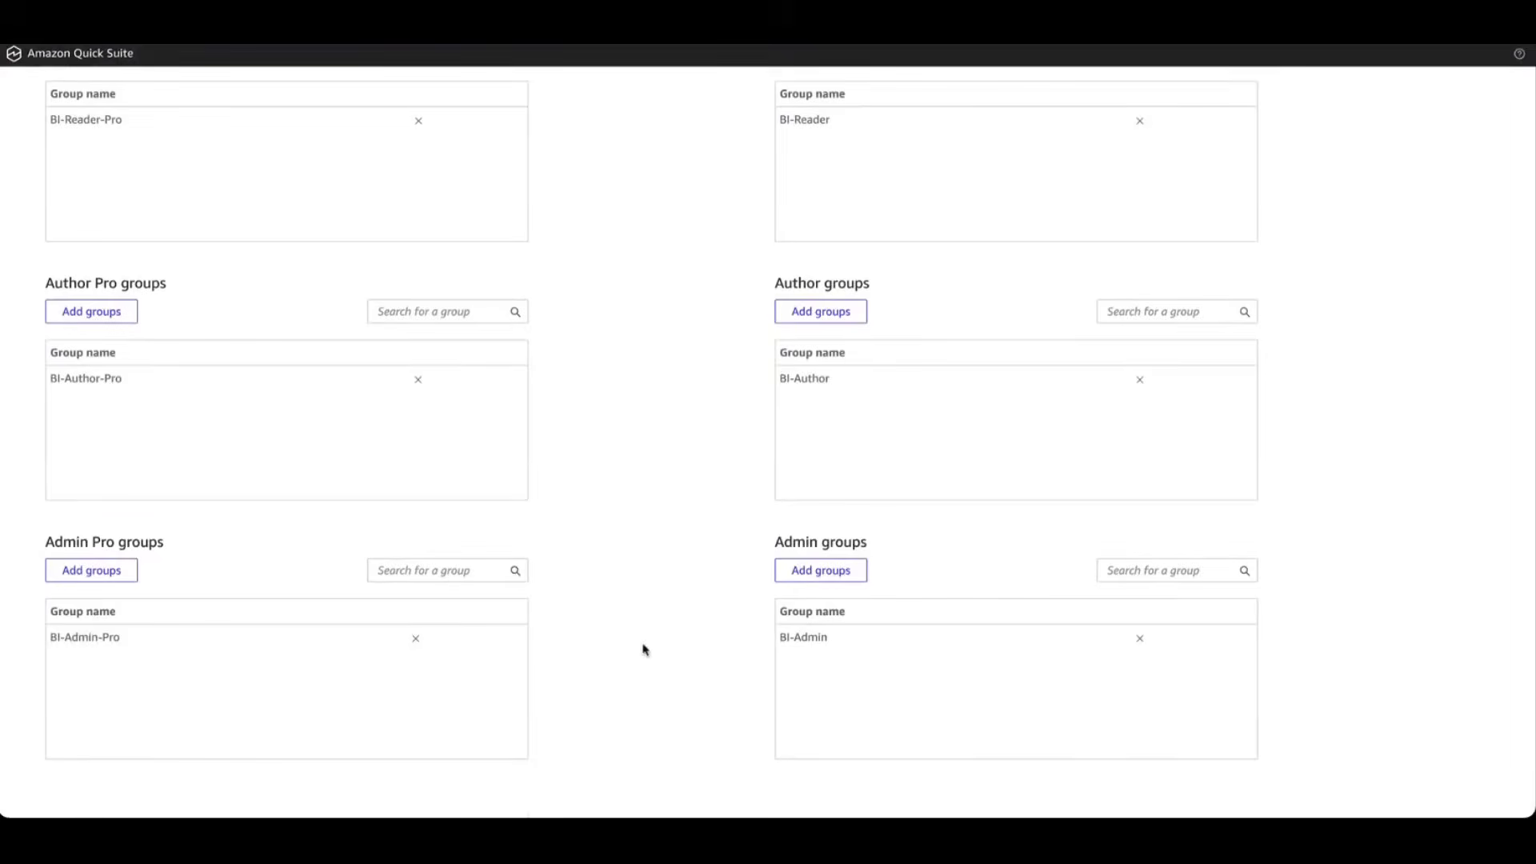
pyautogui.scroll(3, 645, 649)
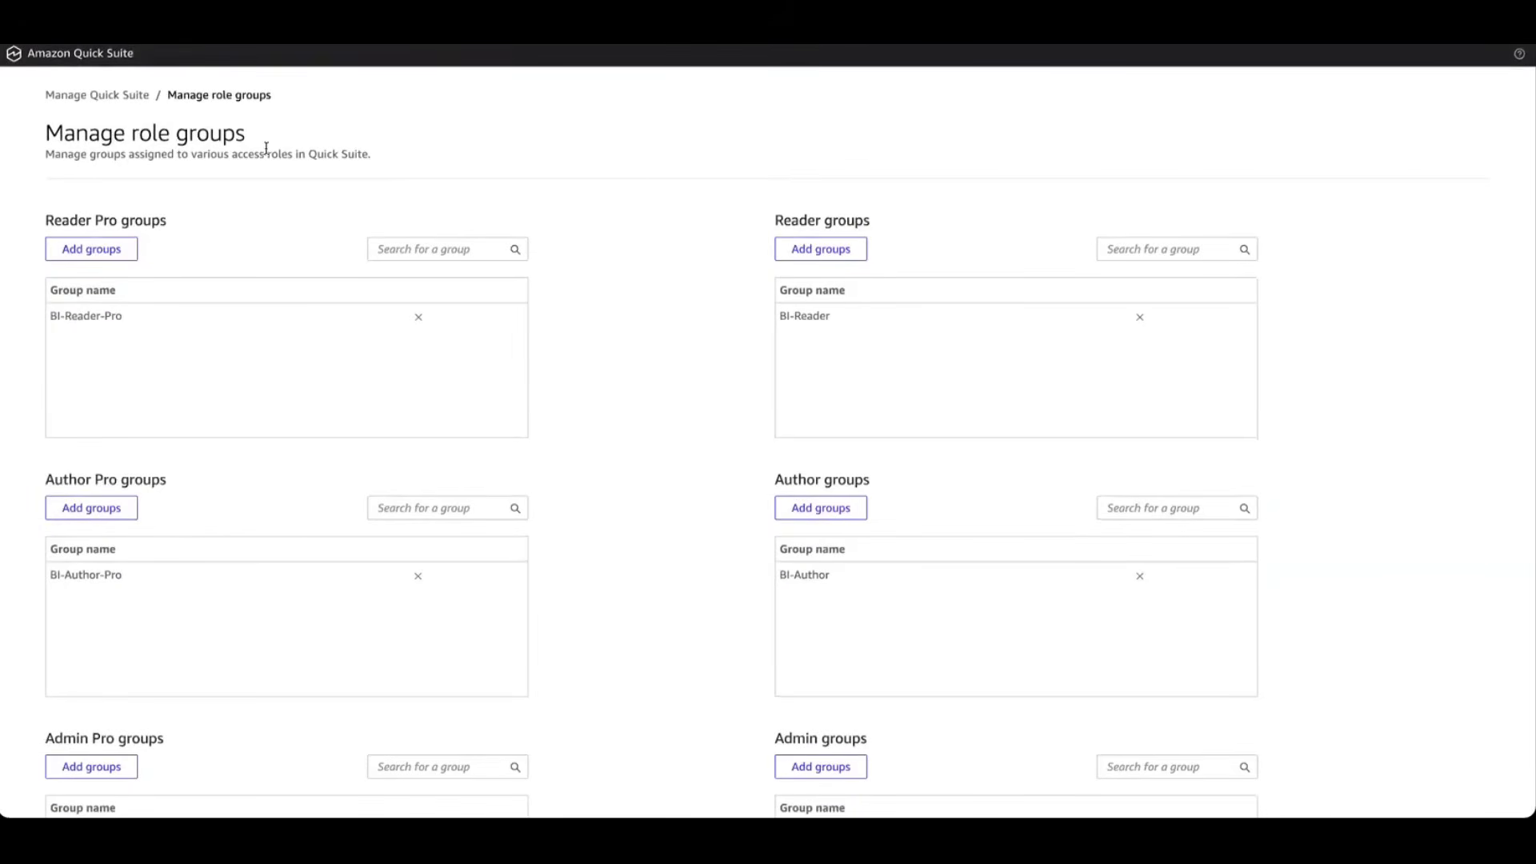
pyautogui.scroll(-3, 604, 373)
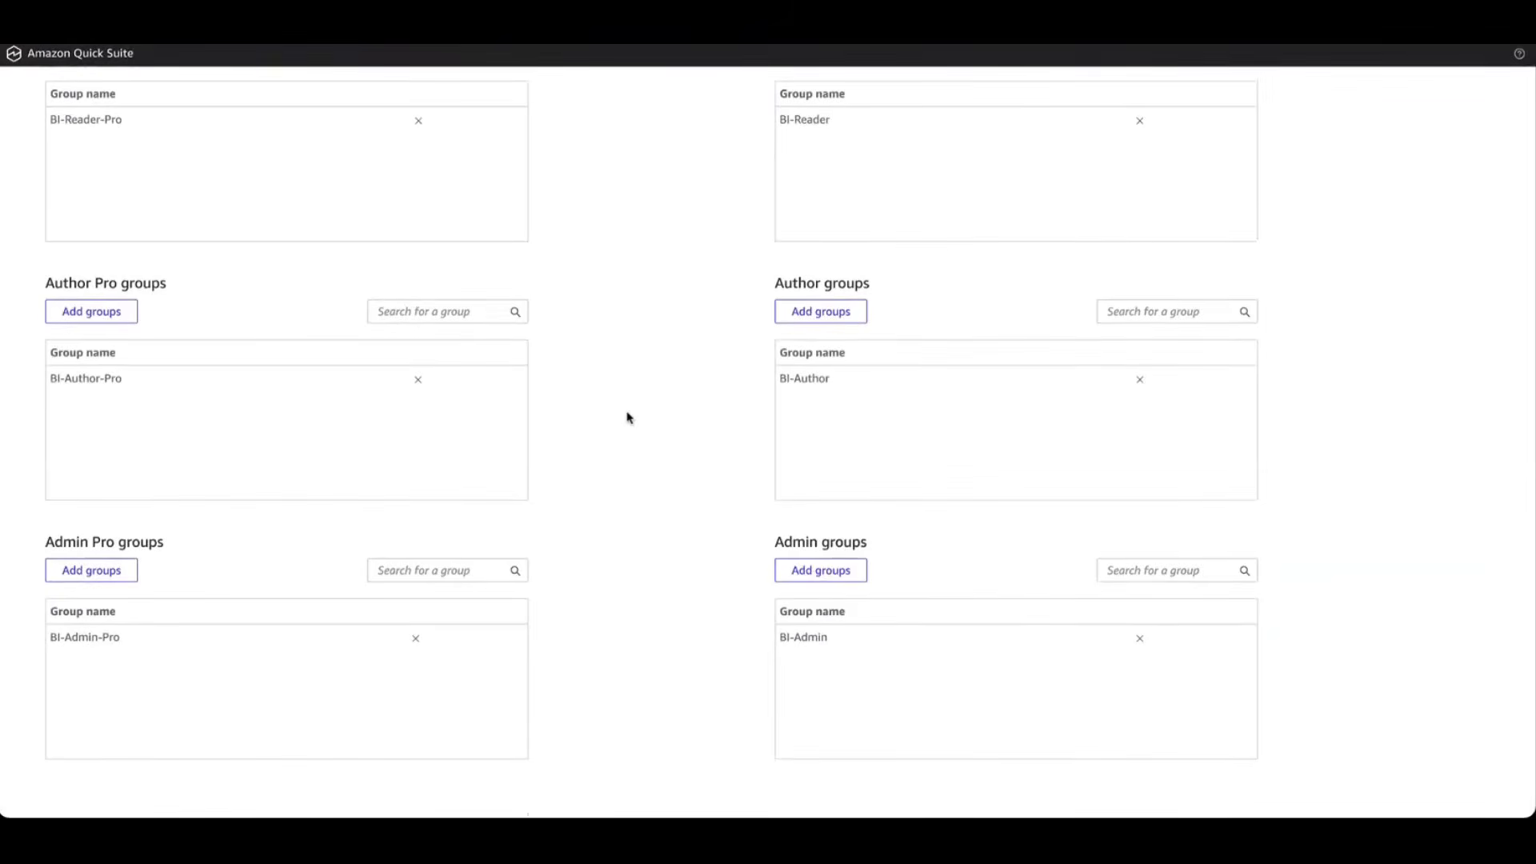
pyautogui.scroll(3, 628, 417)
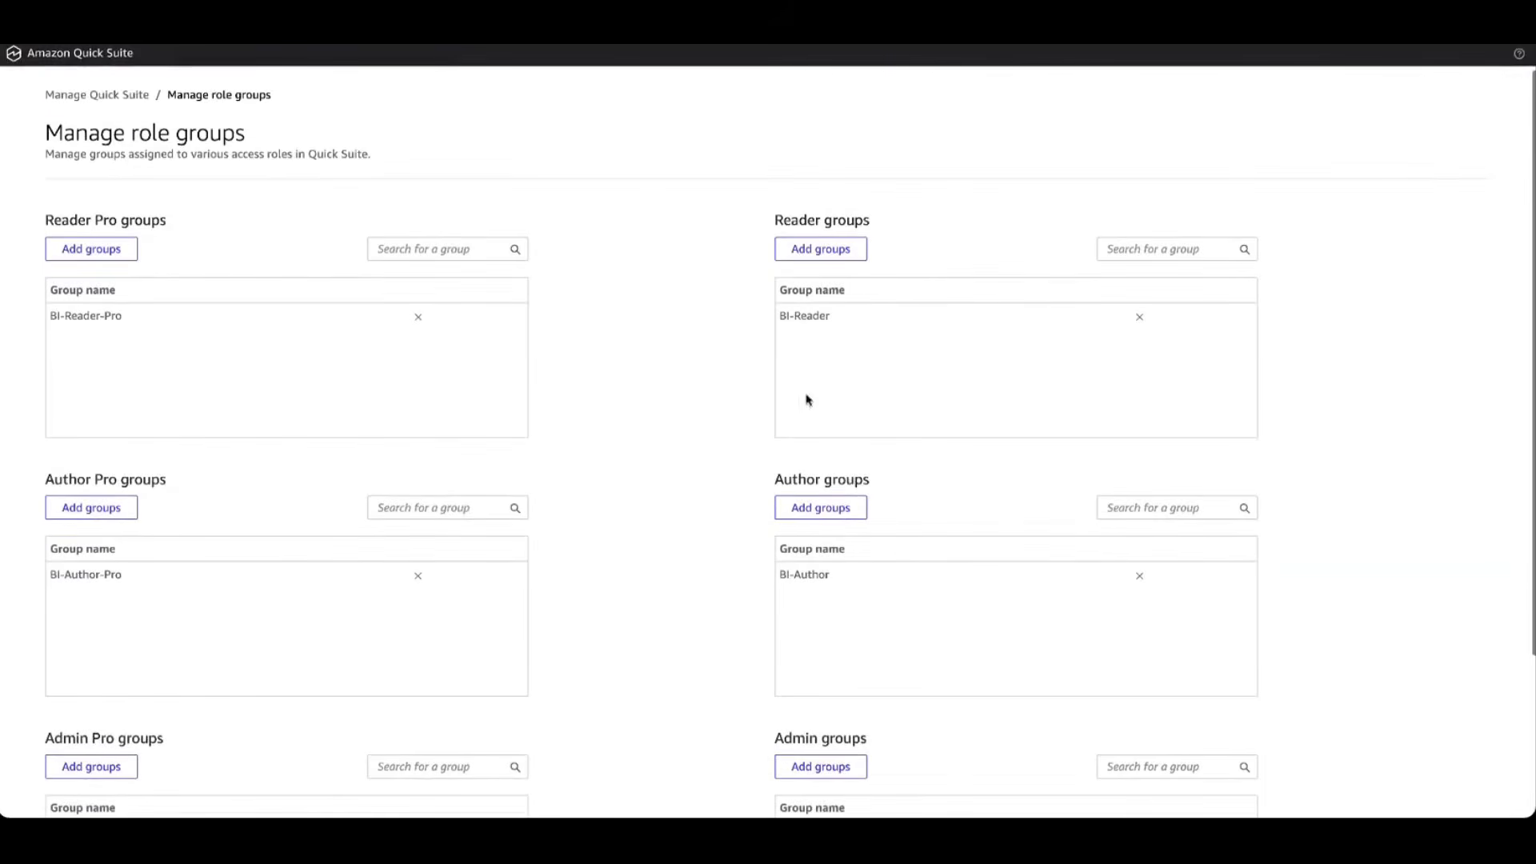
pyautogui.scroll(-3, 410, 649)
pyautogui.scroll(1, 606, 699)
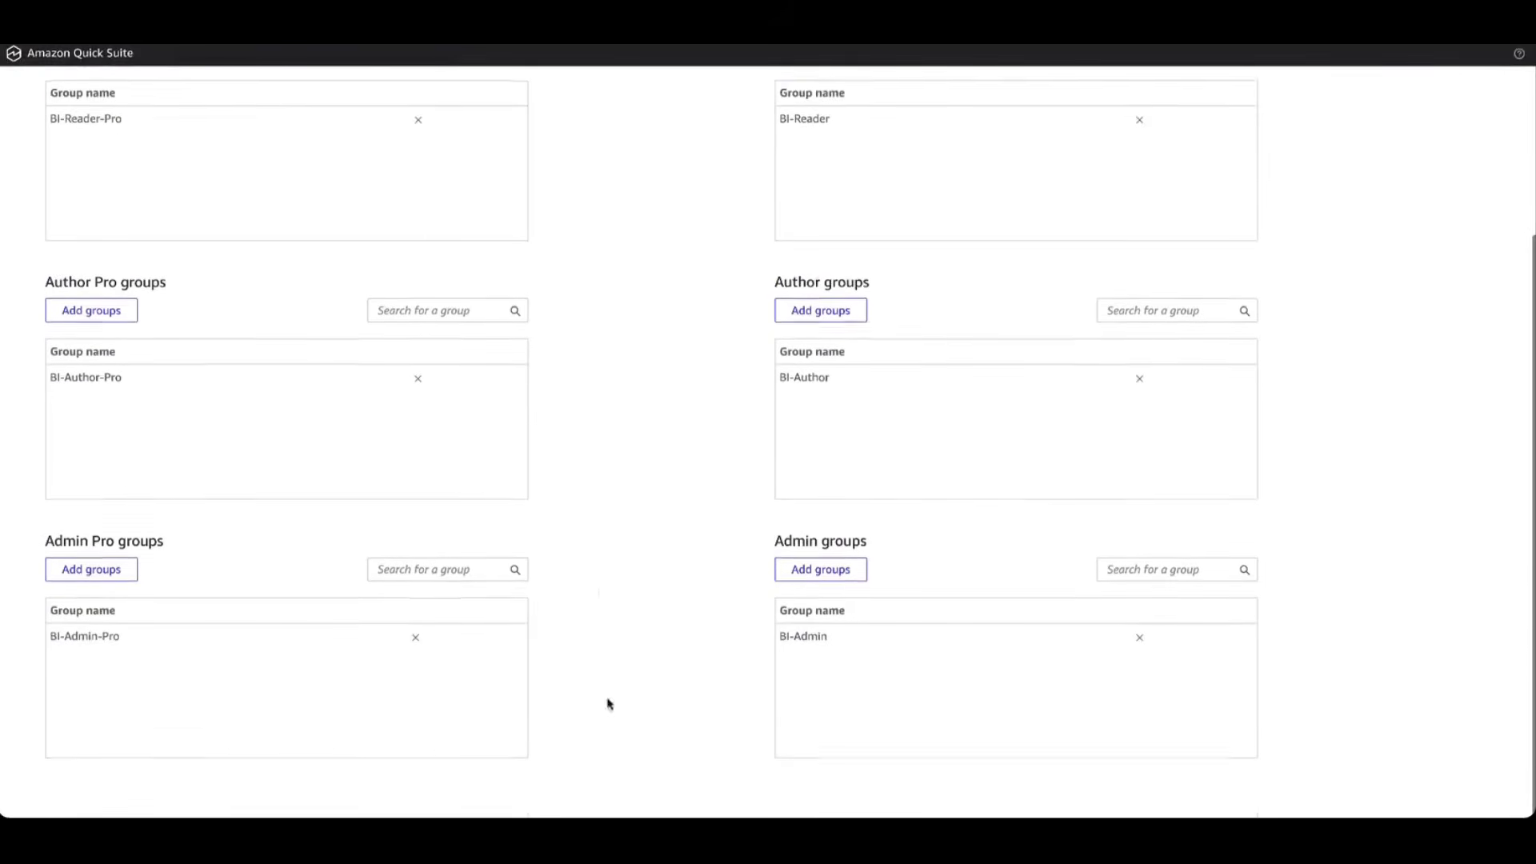
pyautogui.scroll(3, 693, 559)
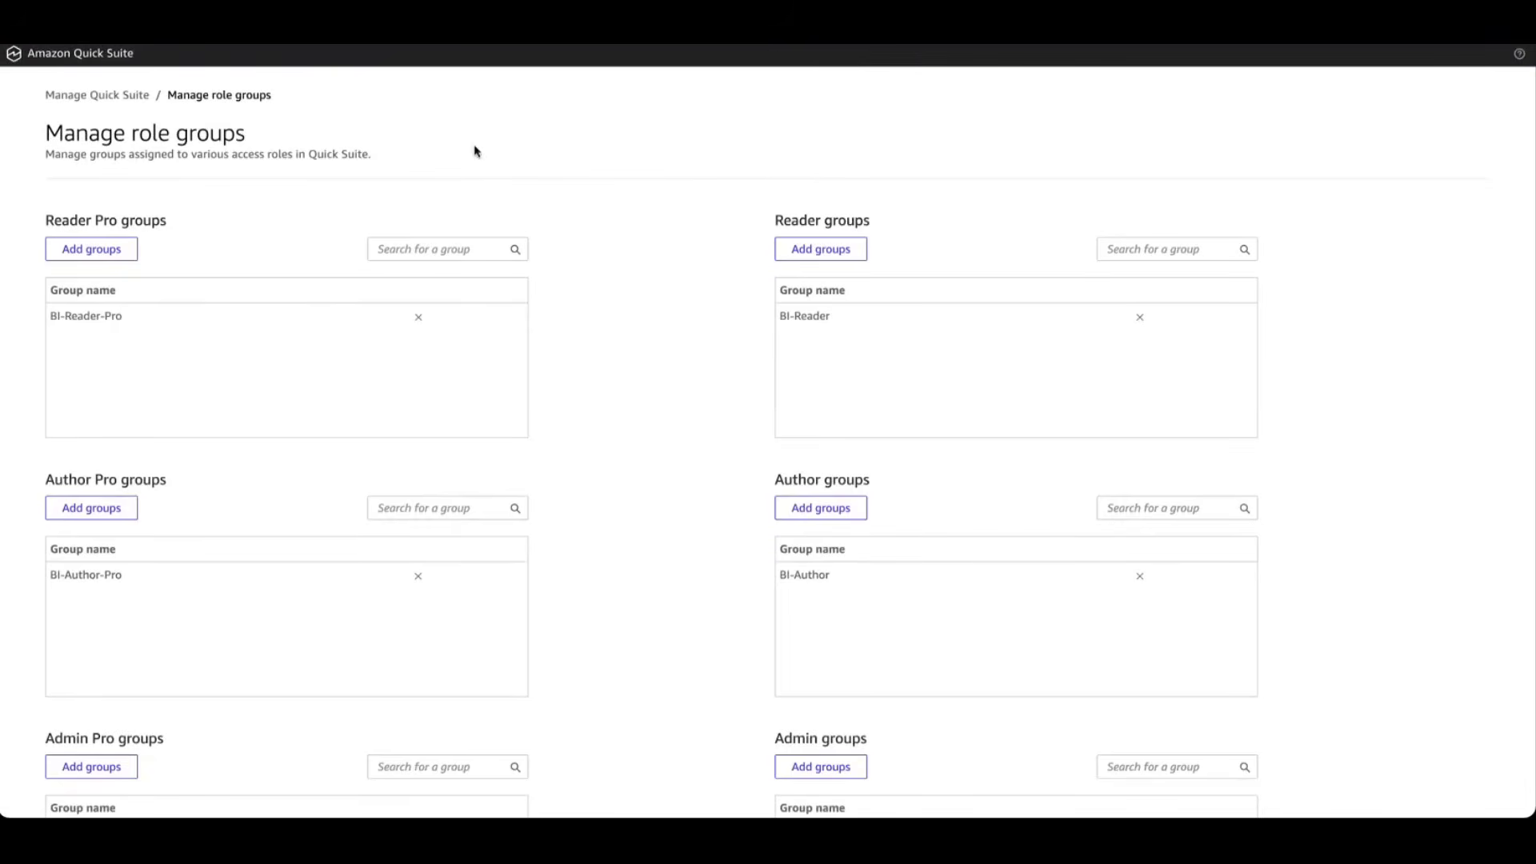
pyautogui.click(113, 96)
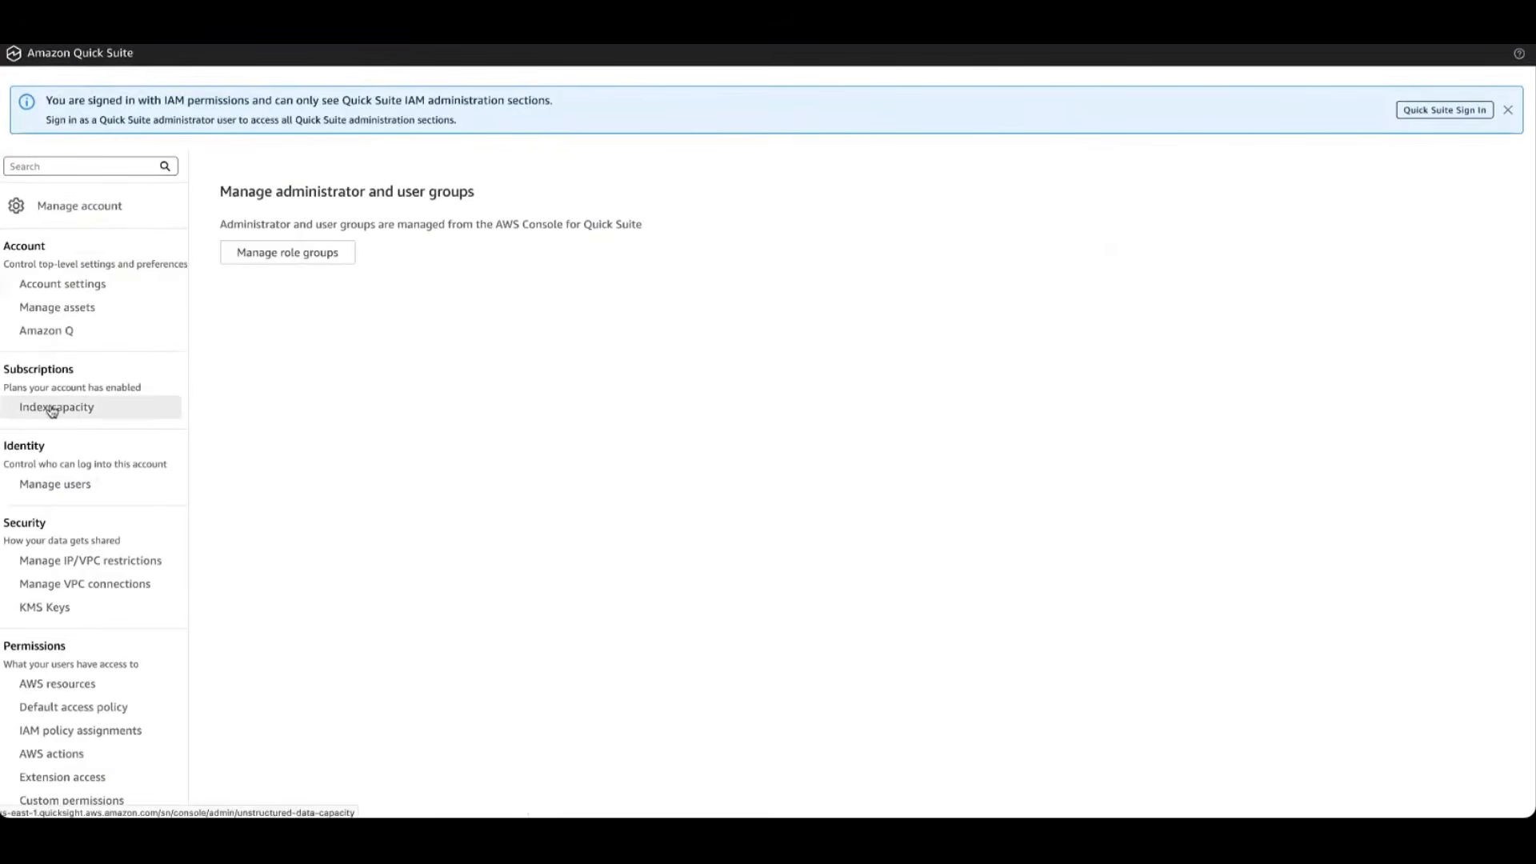
pyautogui.click(89, 205)
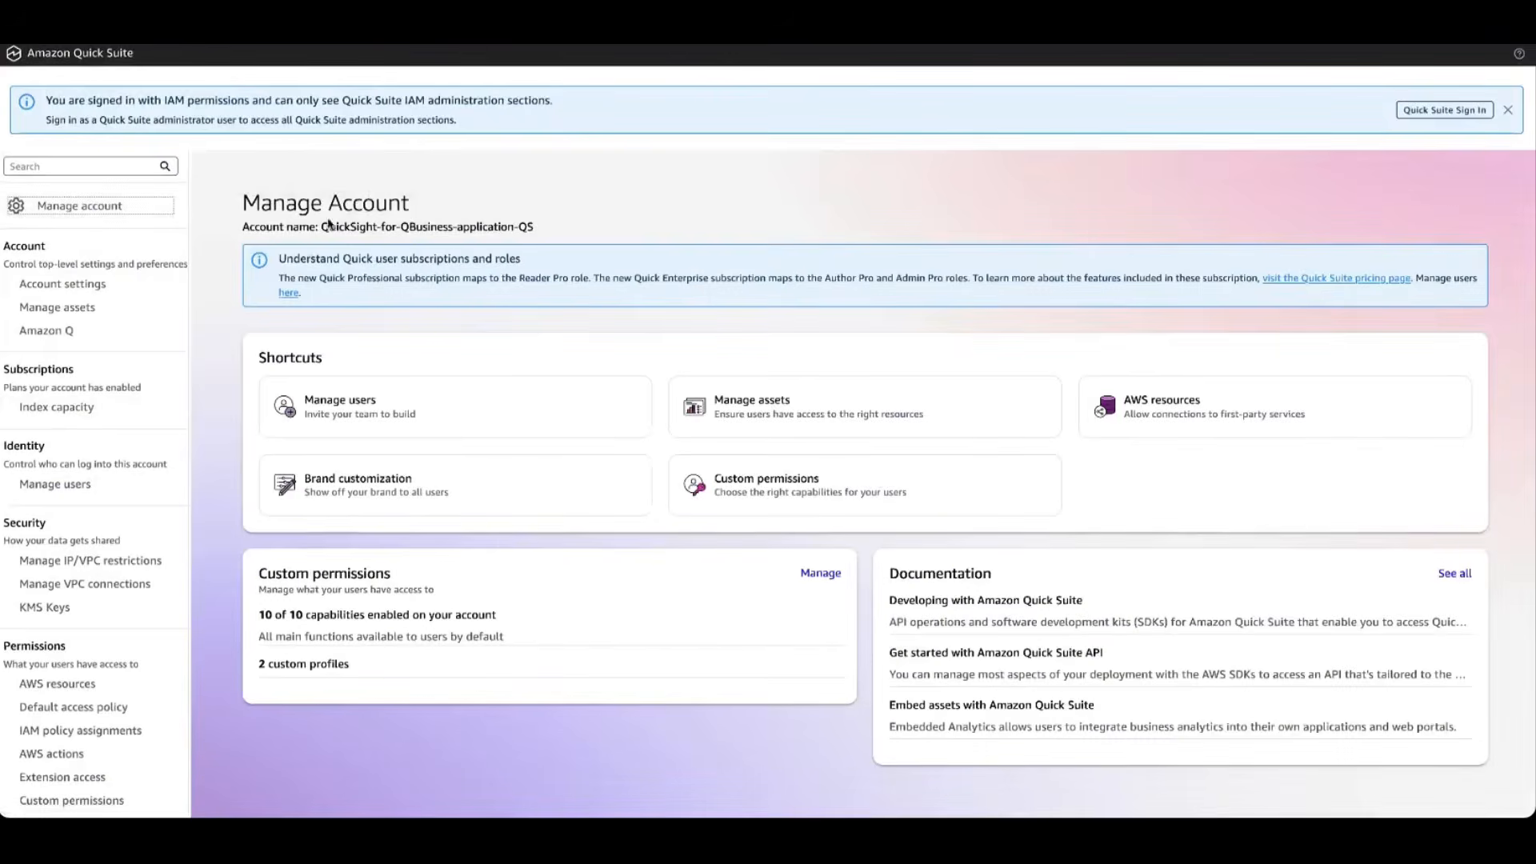
# - Start a new Admin session for the management account from Isengard's AWS Console Access list and reopen the Manage Account page with it
pyautogui.click(152, 213)
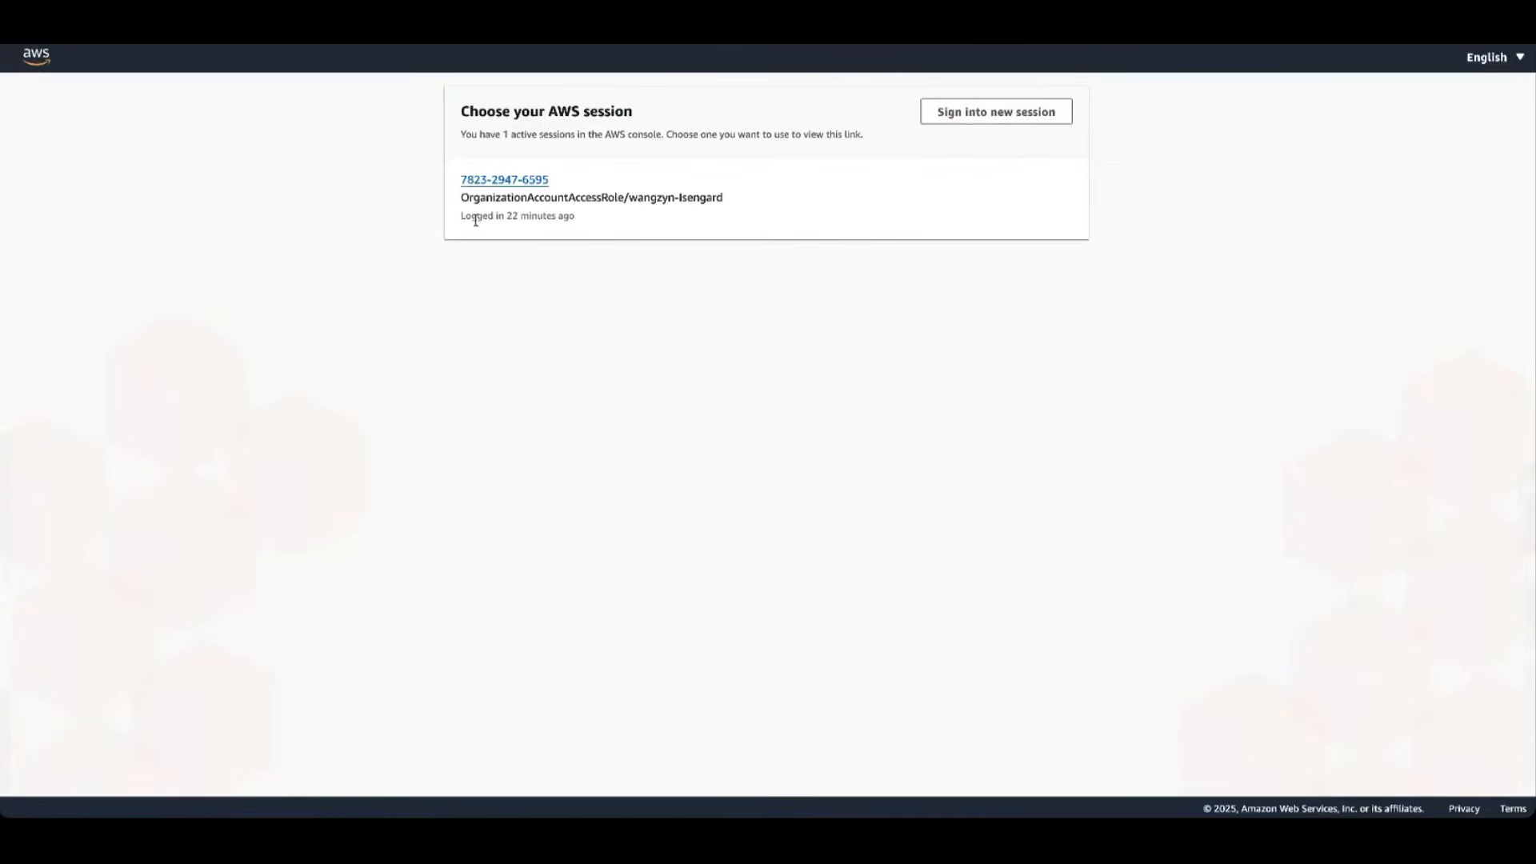
pyautogui.click(344, 24)
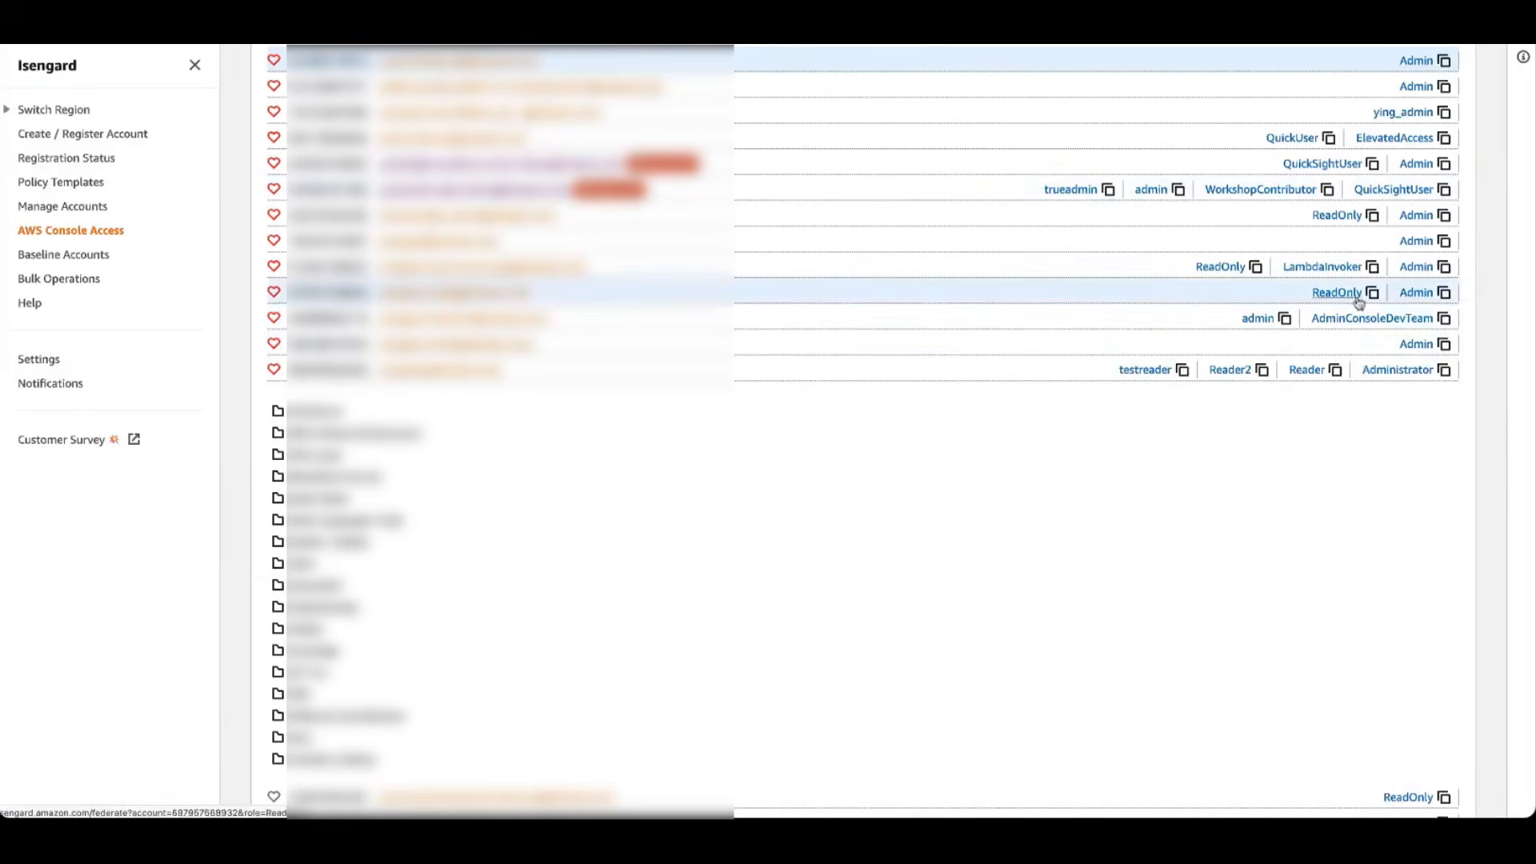
pyautogui.click(1416, 293)
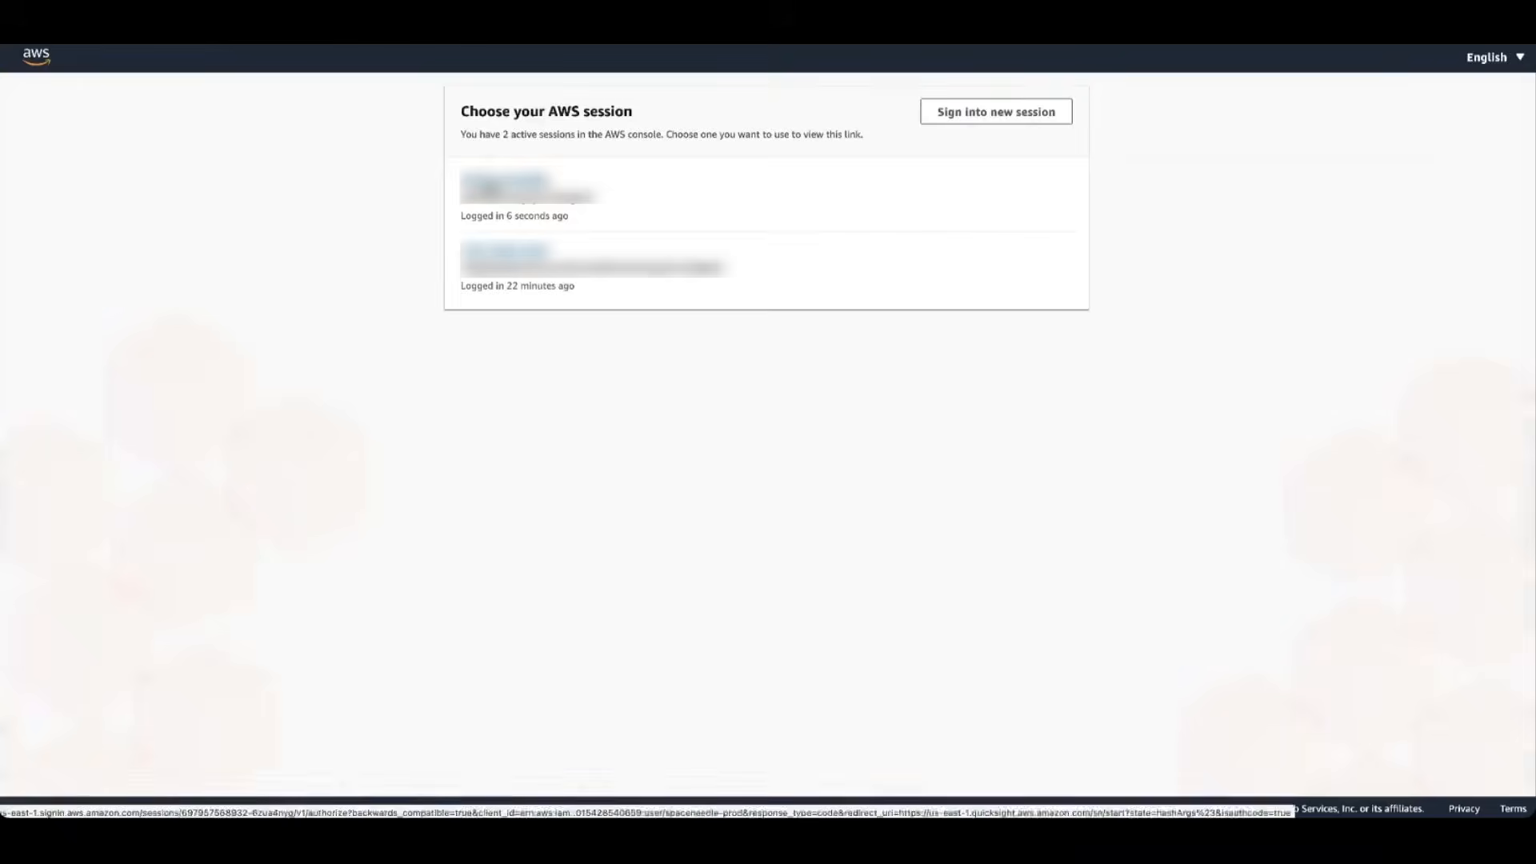
pyautogui.click(490, 184)
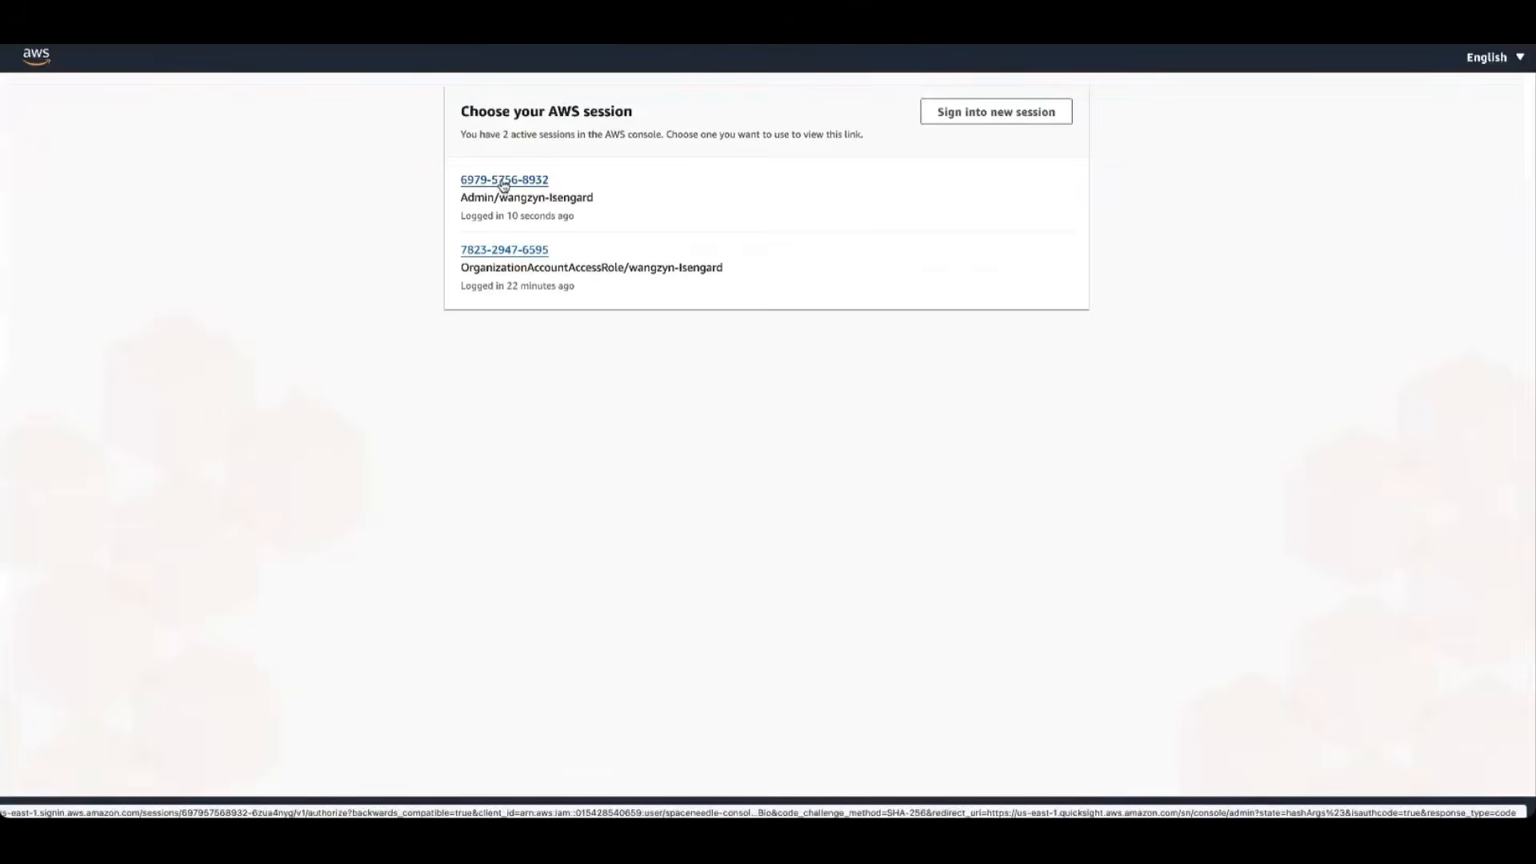
pyautogui.click(504, 180)
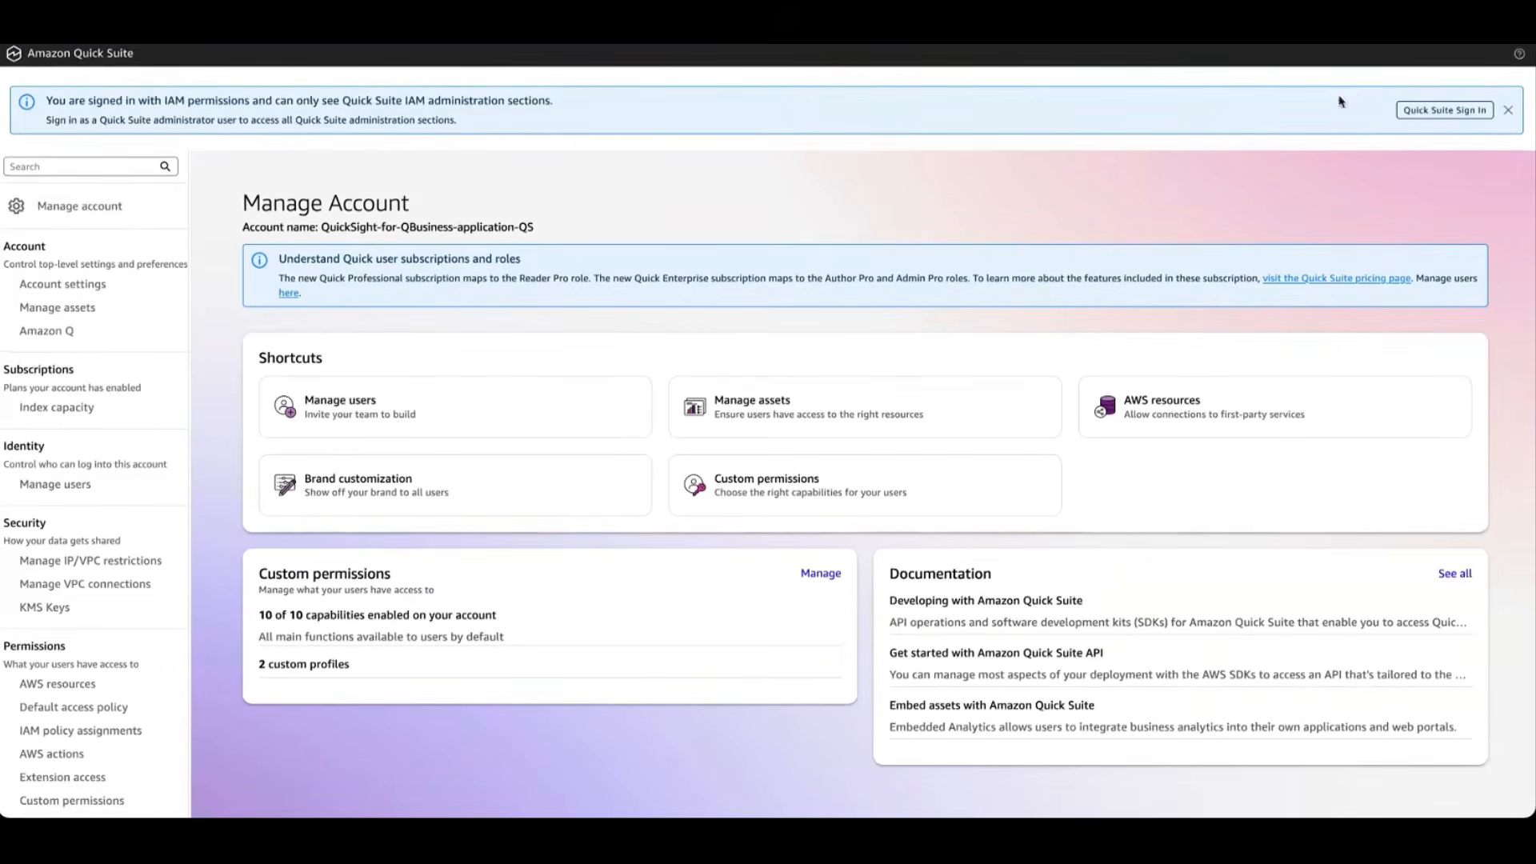
# - Sign in to Quick Suite as an administrator user, entering the username and the account password
pyautogui.click(1451, 112)
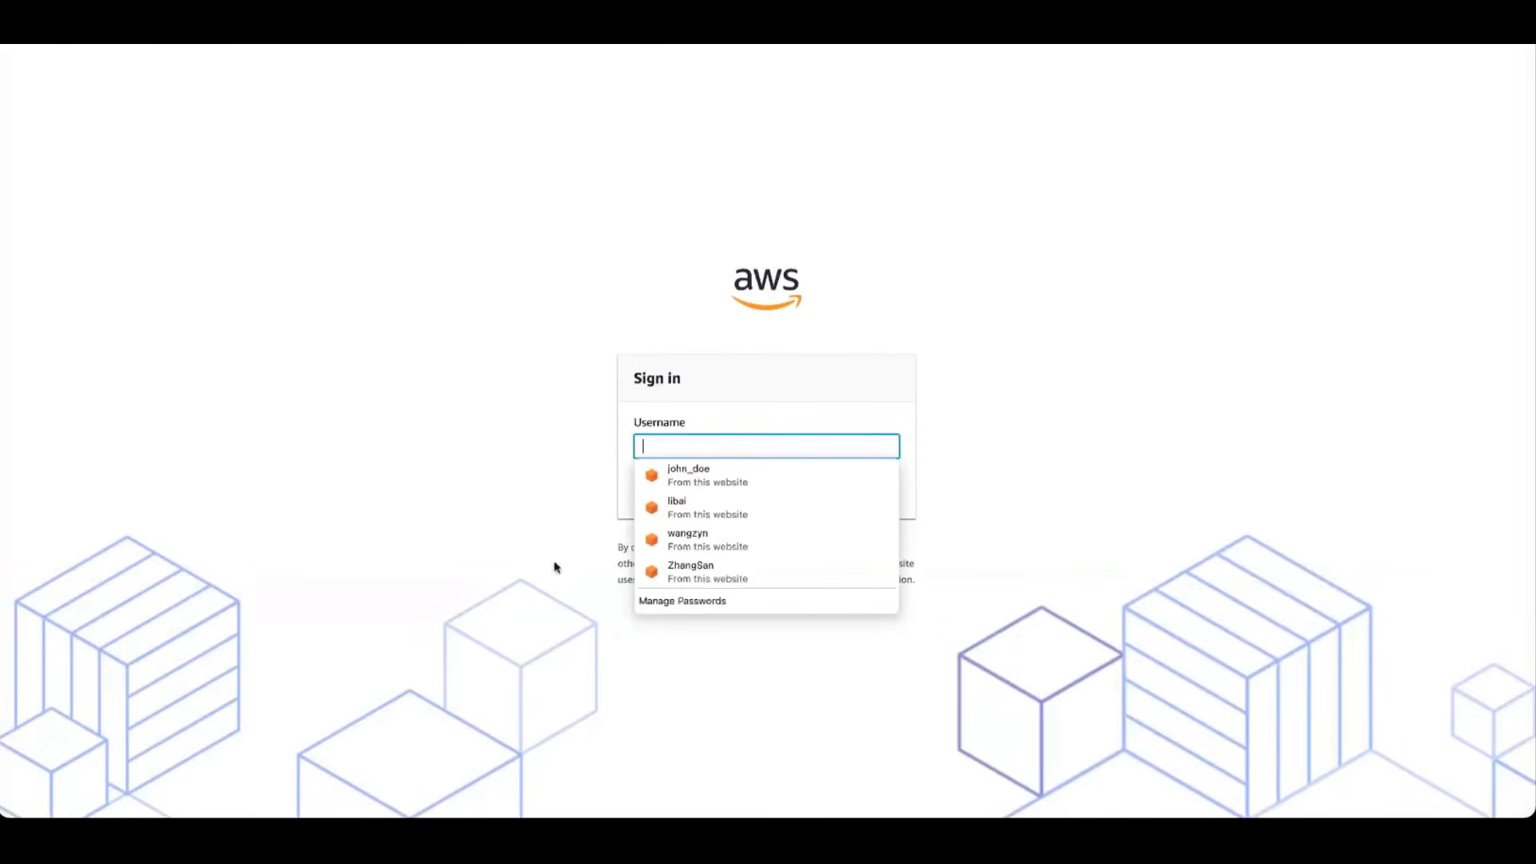
pyautogui.click(703, 570)
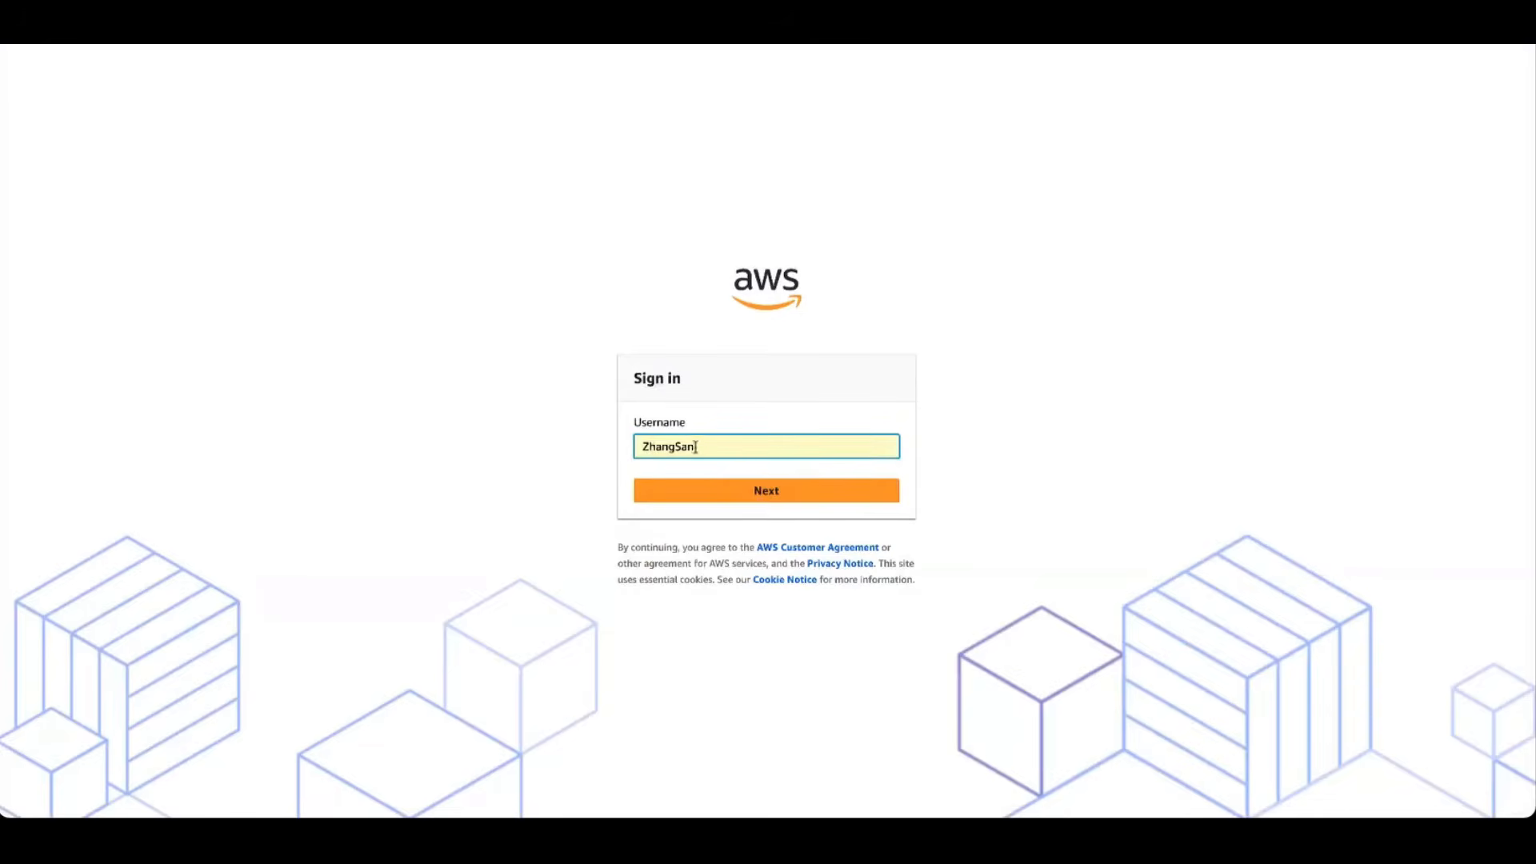
pyautogui.click(751, 502)
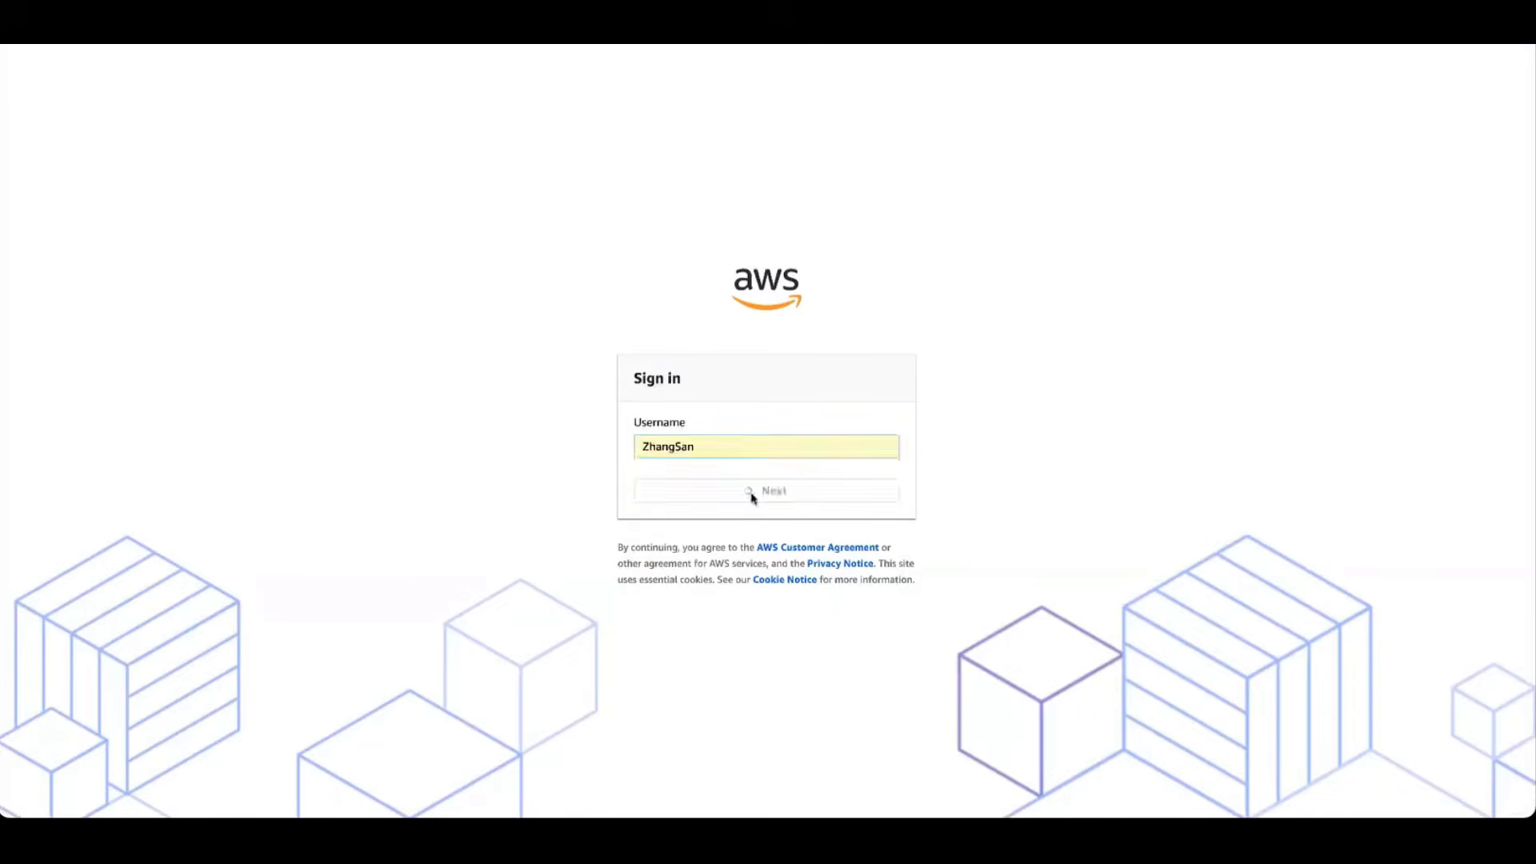
pyautogui.click(679, 495)
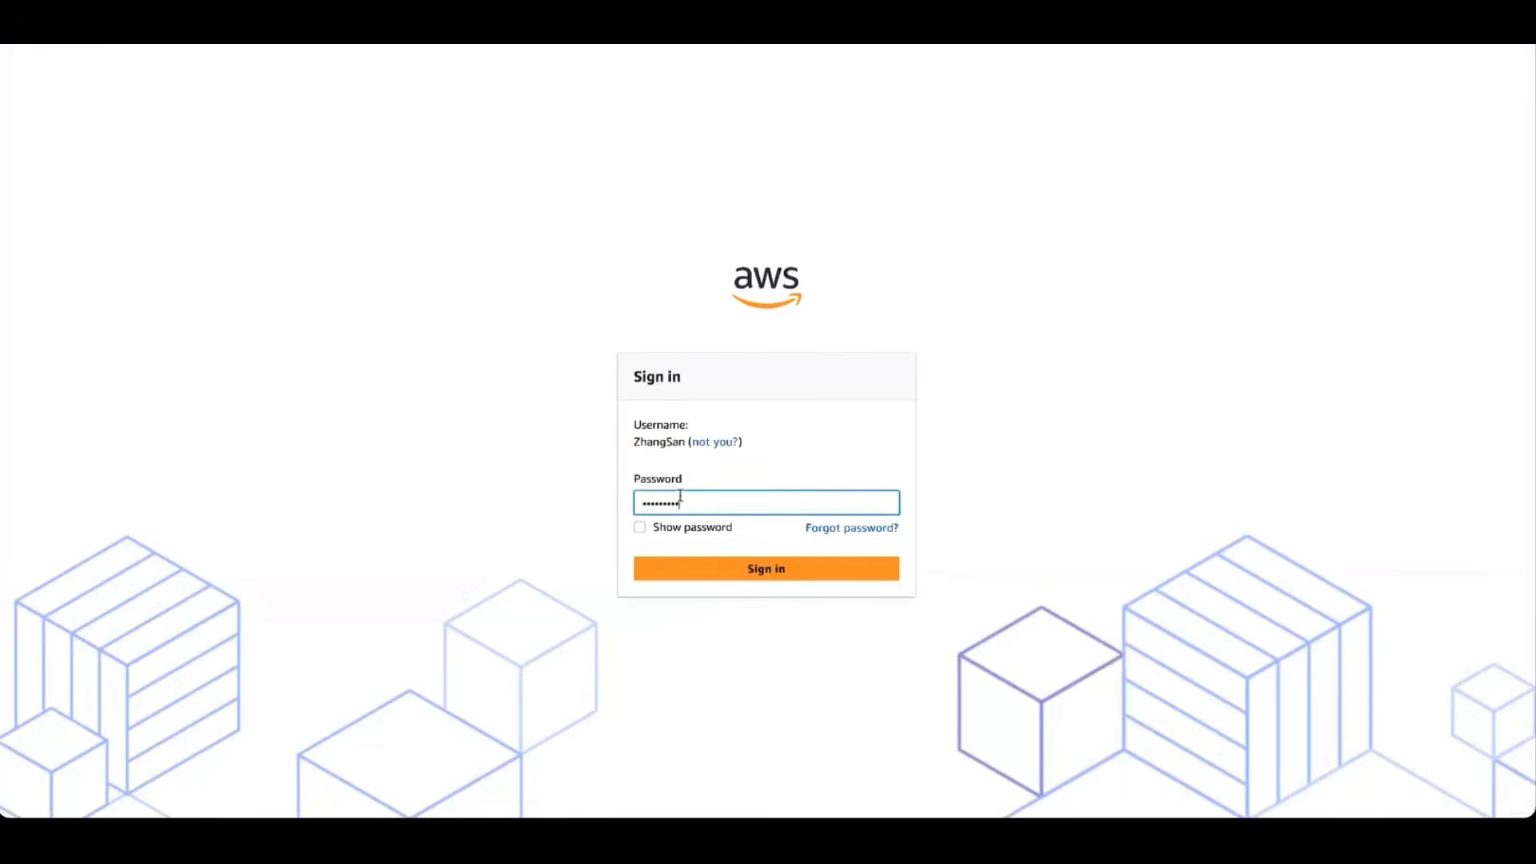
pyautogui.click(761, 573)
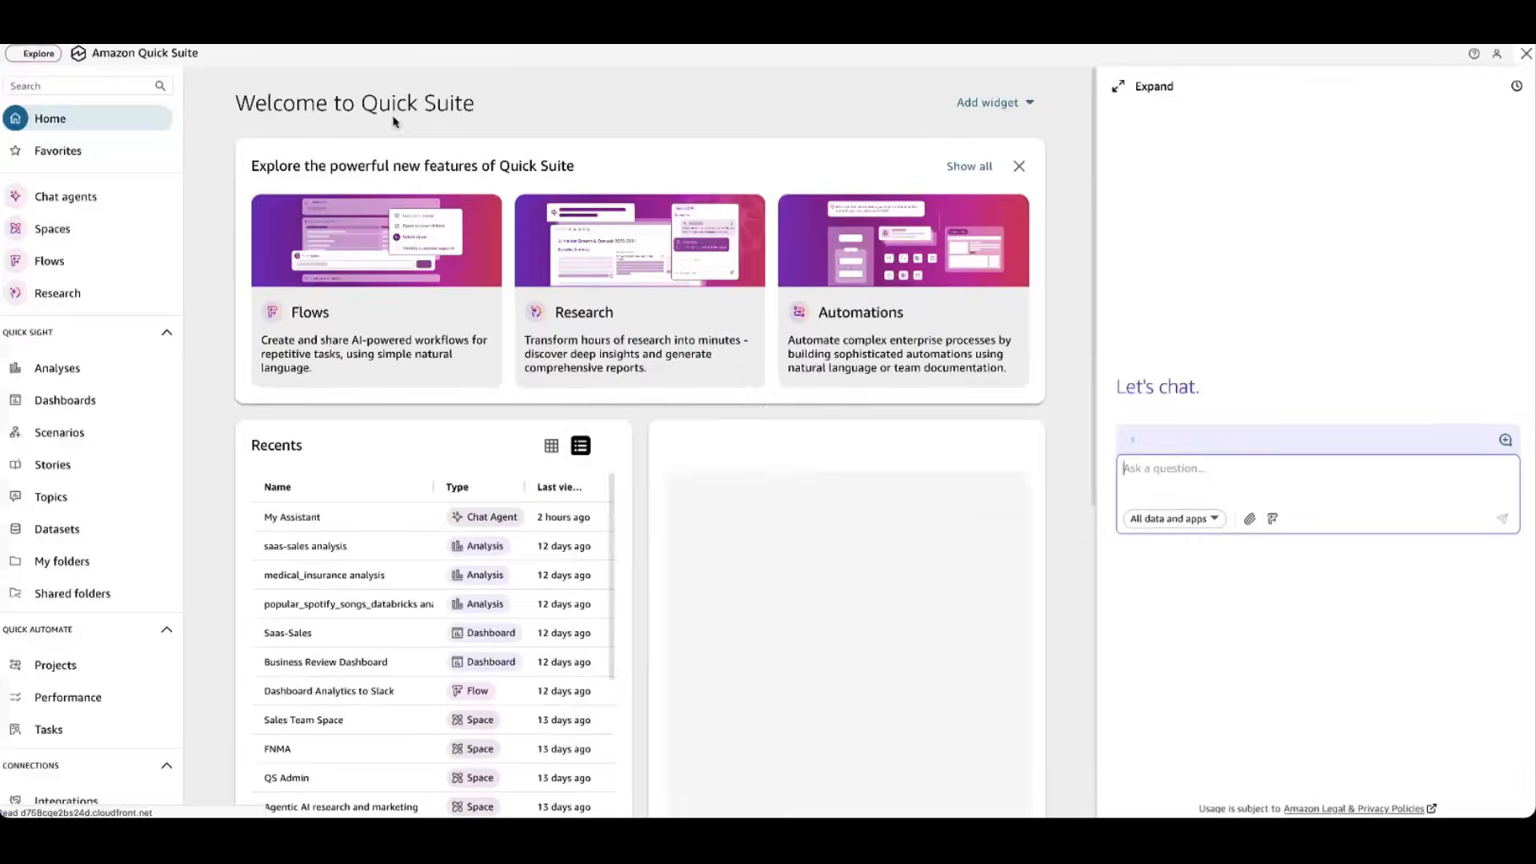
pyautogui.moveTo(481, 104); pyautogui.dragTo(231, 107)
pyautogui.click(228, 109)
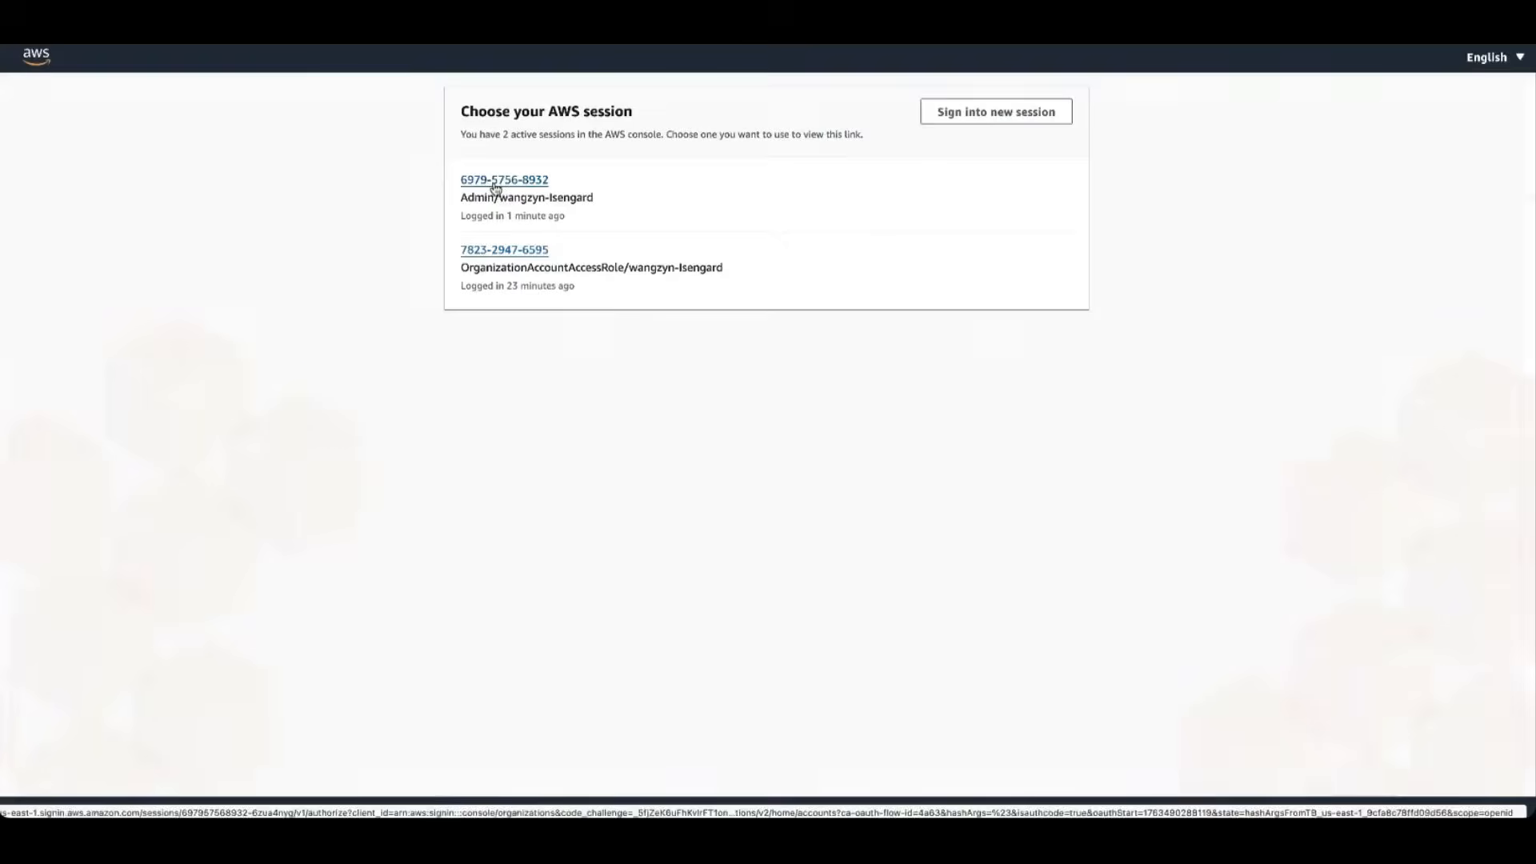
# - Switch to the AWS console, search for iam, and open the groups list in IAM Identity Center
pyautogui.click(494, 182)
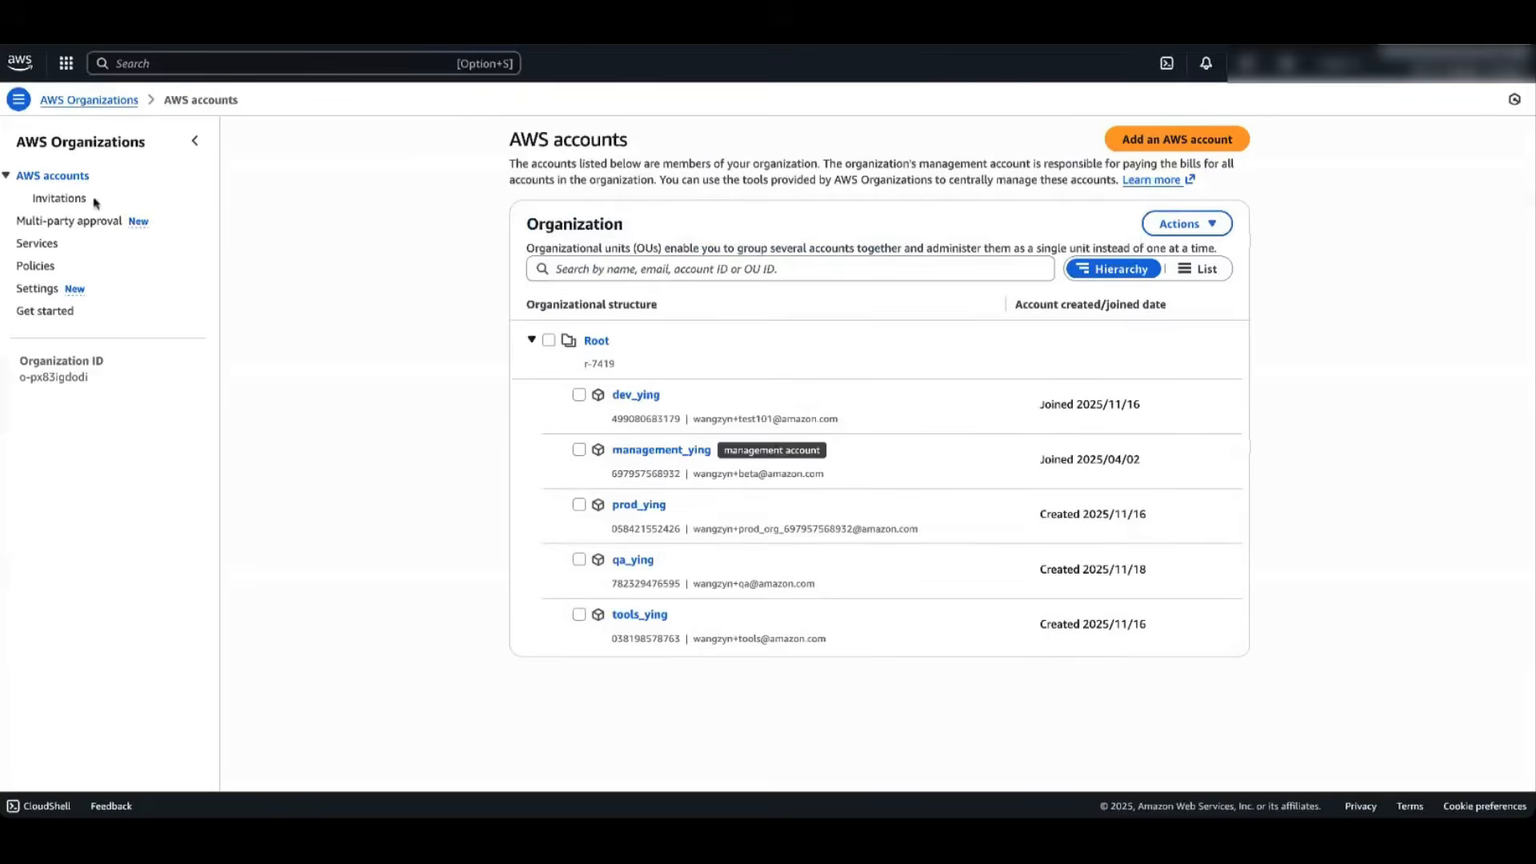
pyautogui.click(129, 61)
pyautogui.write('iam')
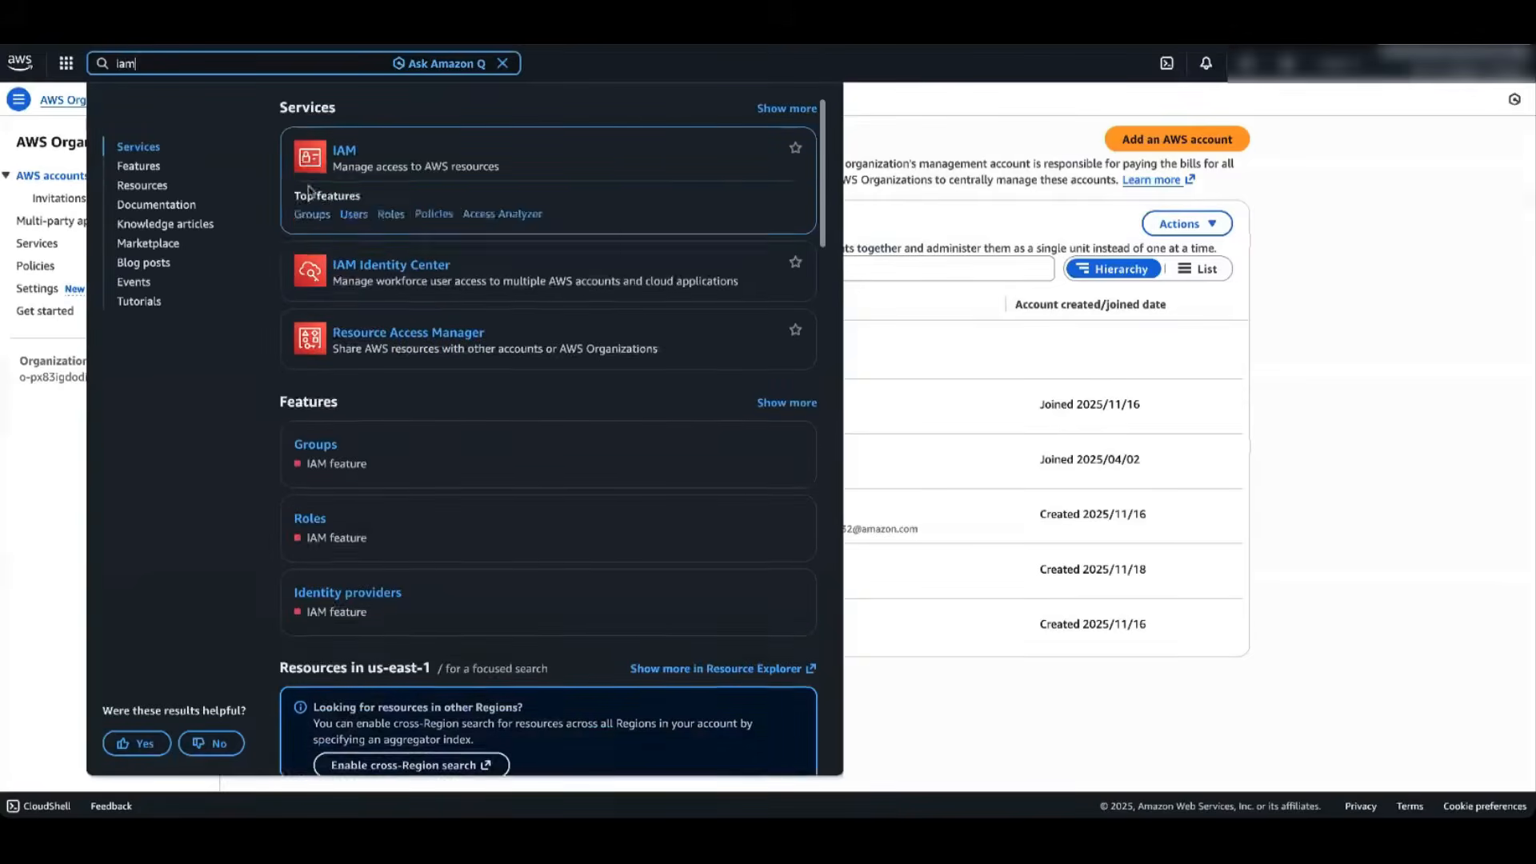
pyautogui.click(385, 224)
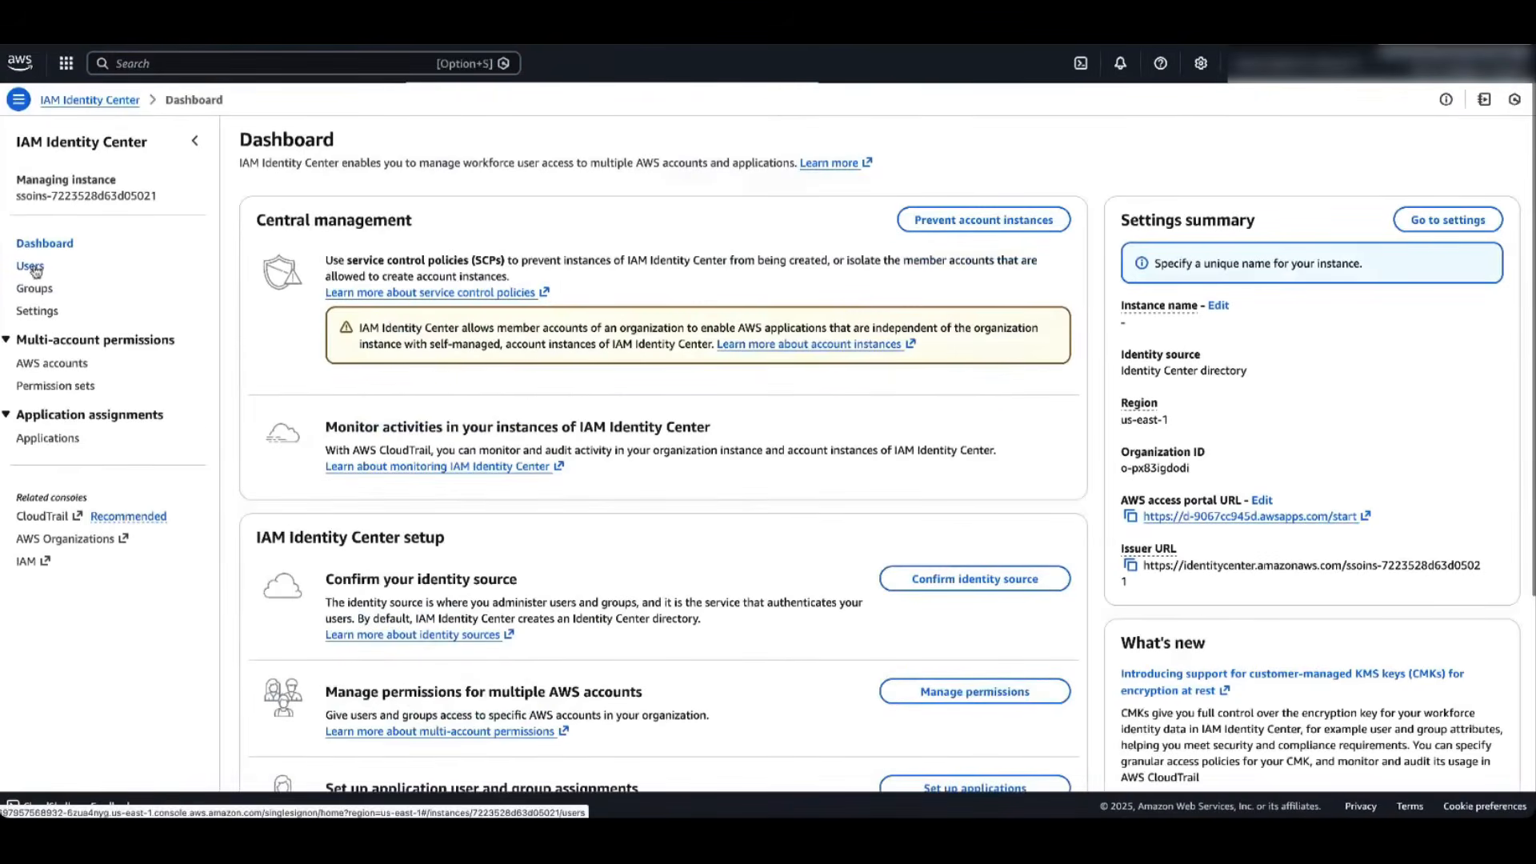
pyautogui.click(36, 289)
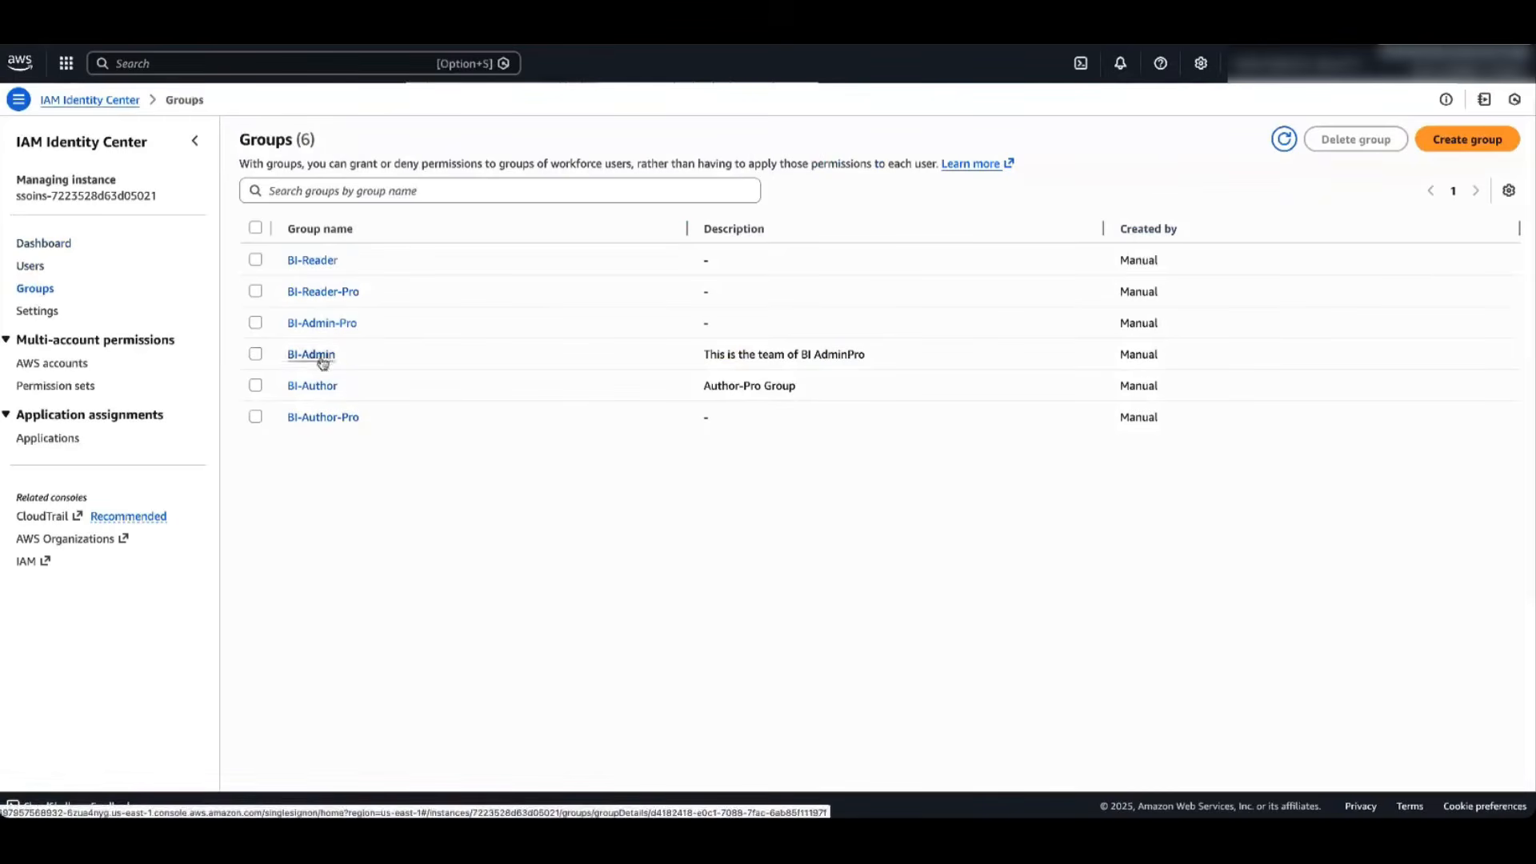
# - Open the BI-Admin-Pro group and examine its users, the management account's permission sets and the assigned applications
pyautogui.click(358, 325)
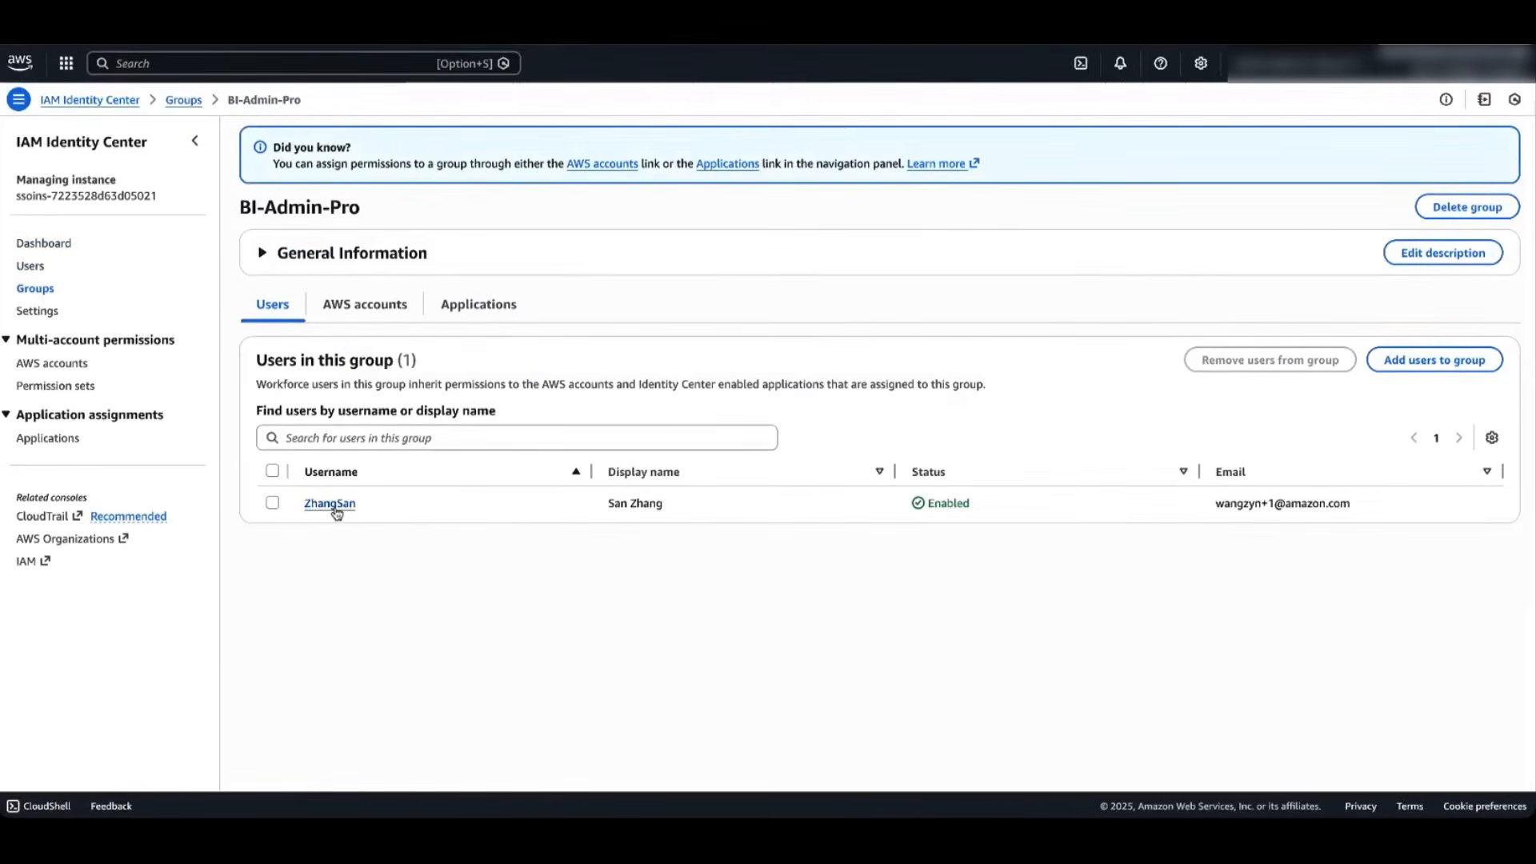
pyautogui.click(386, 311)
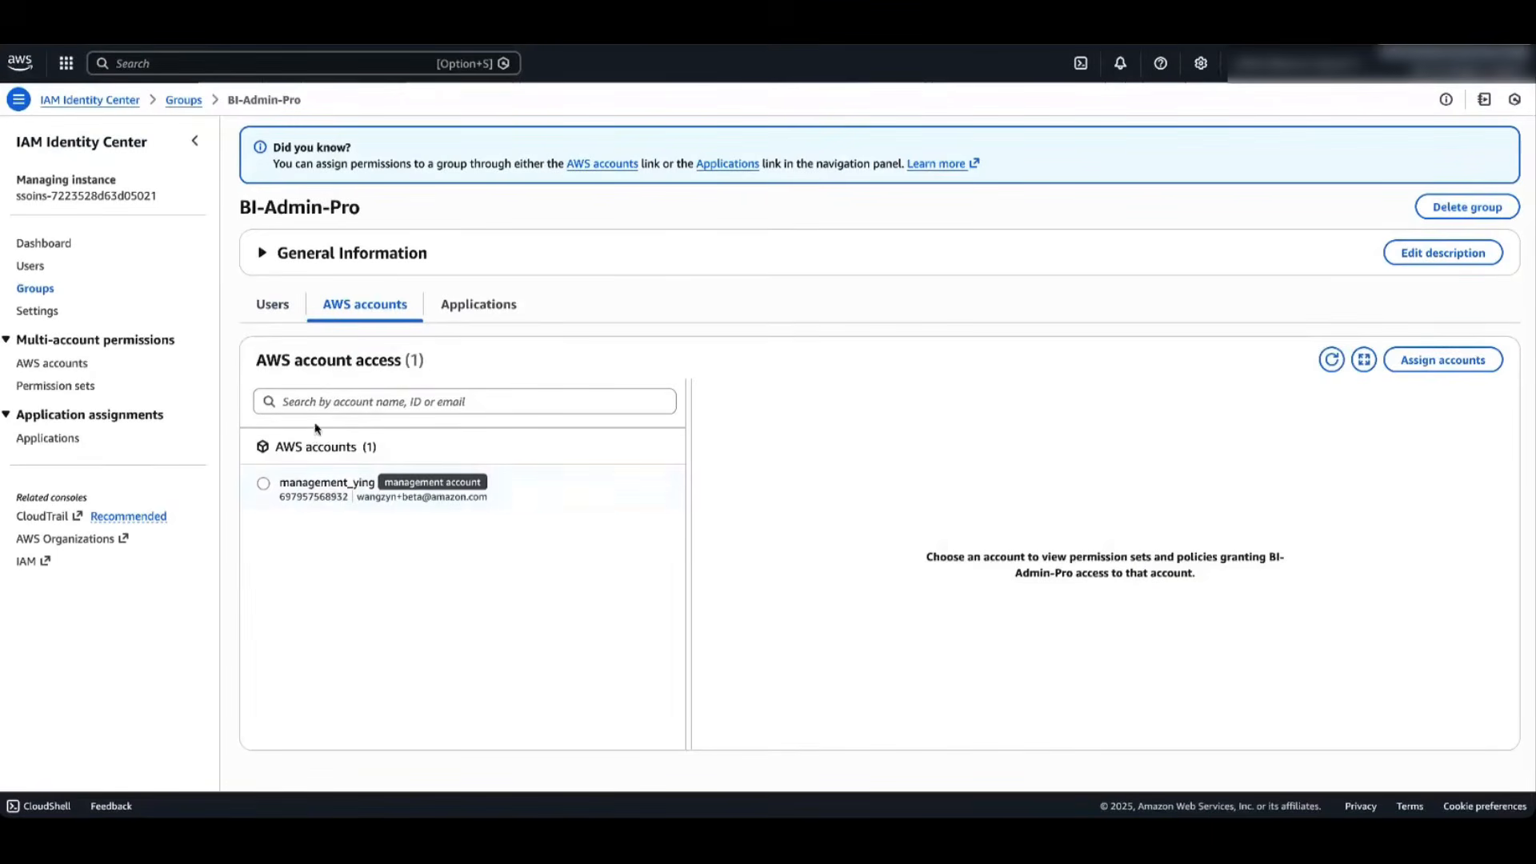
pyautogui.click(339, 496)
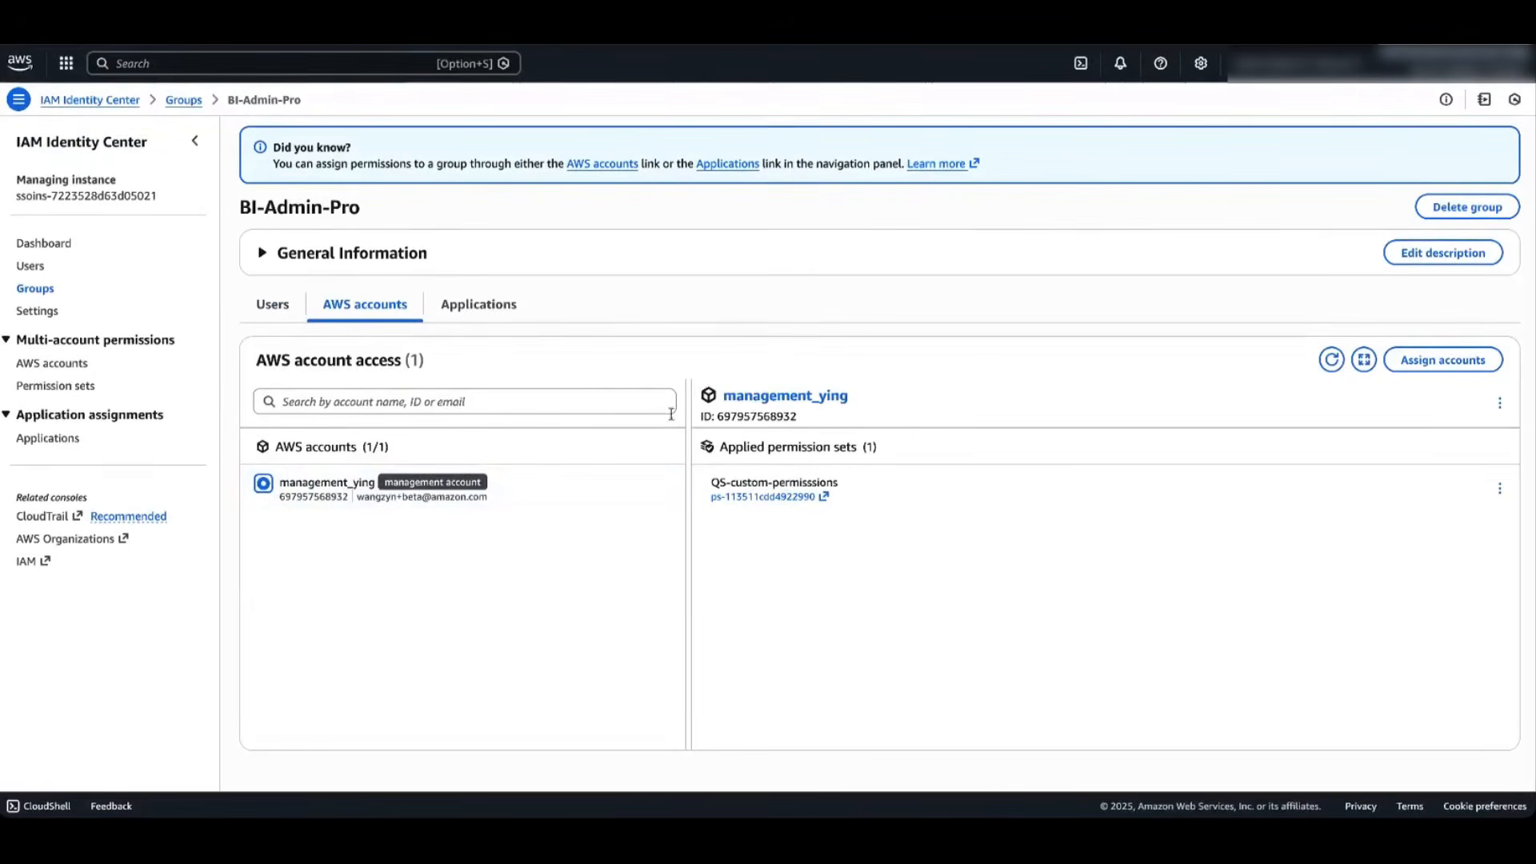
pyautogui.click(498, 305)
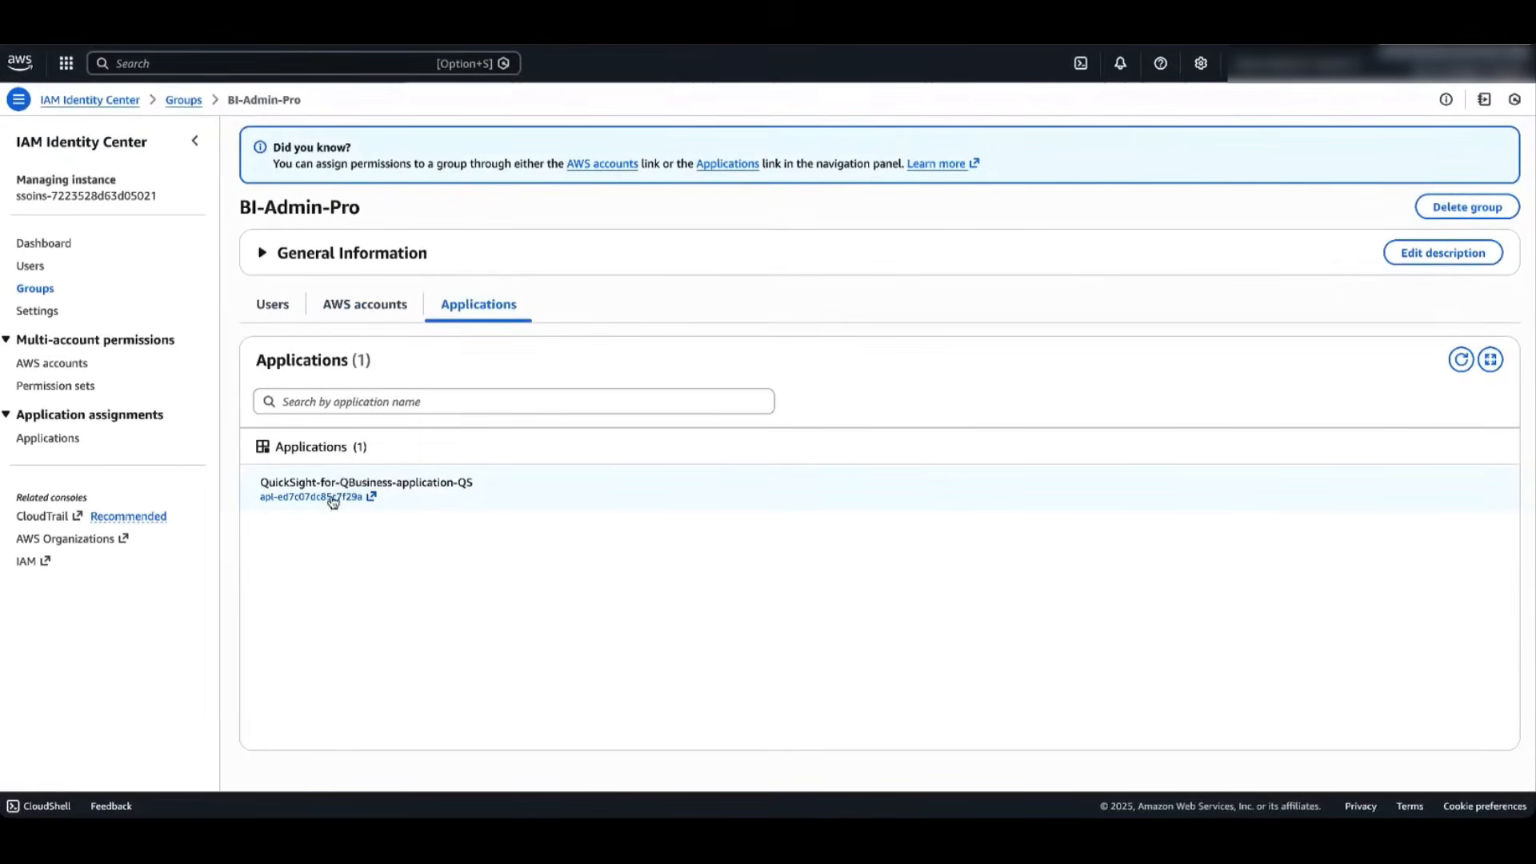
pyautogui.click(271, 307)
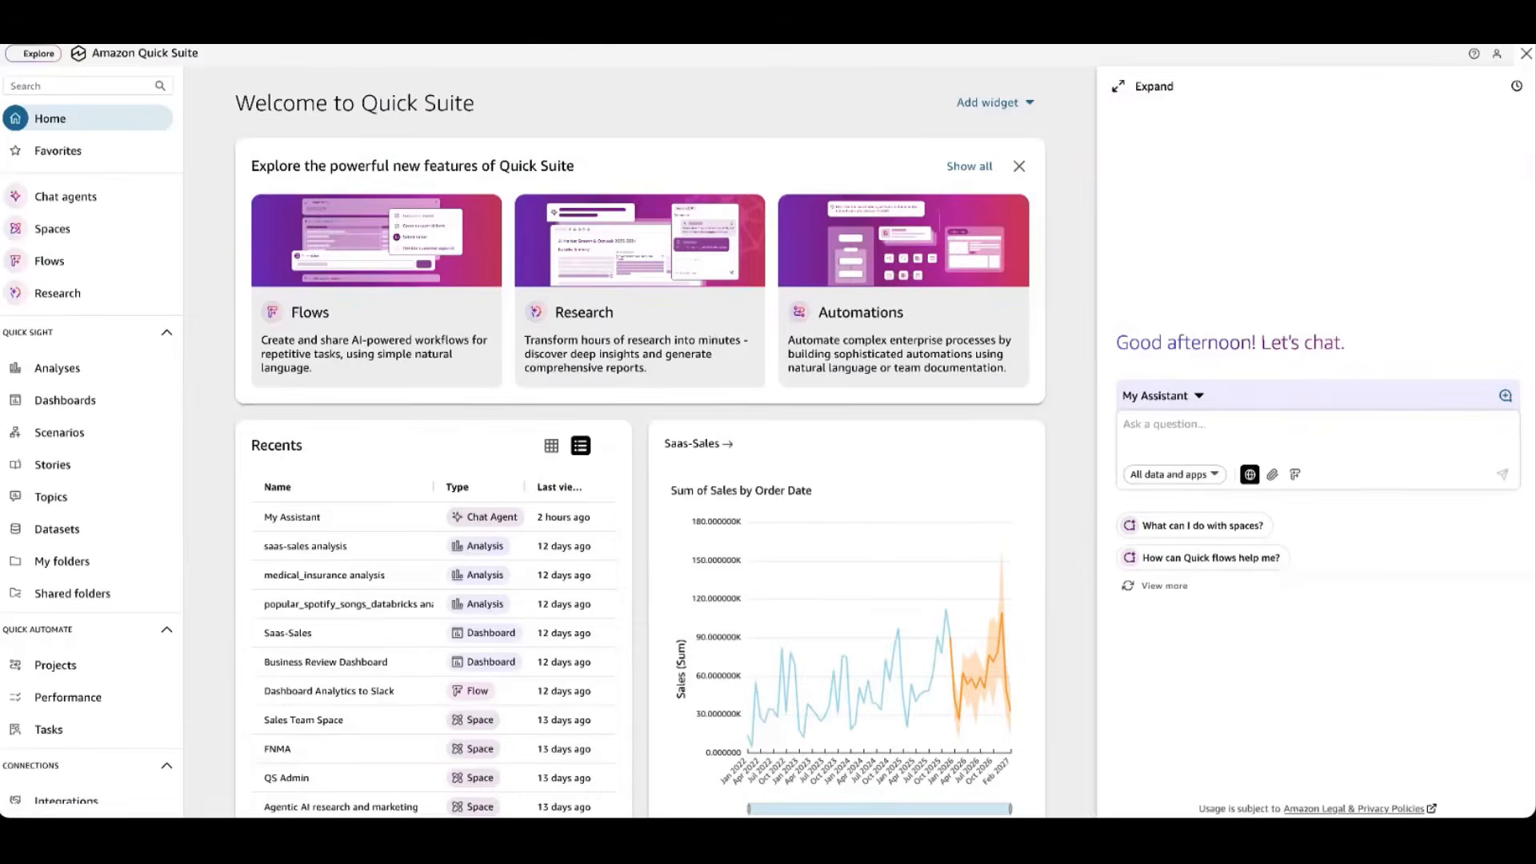
# - Close the chat pane on the Quick Suite home page and collapse the Quick Sight section of the navigation
pyautogui.click(1525, 54)
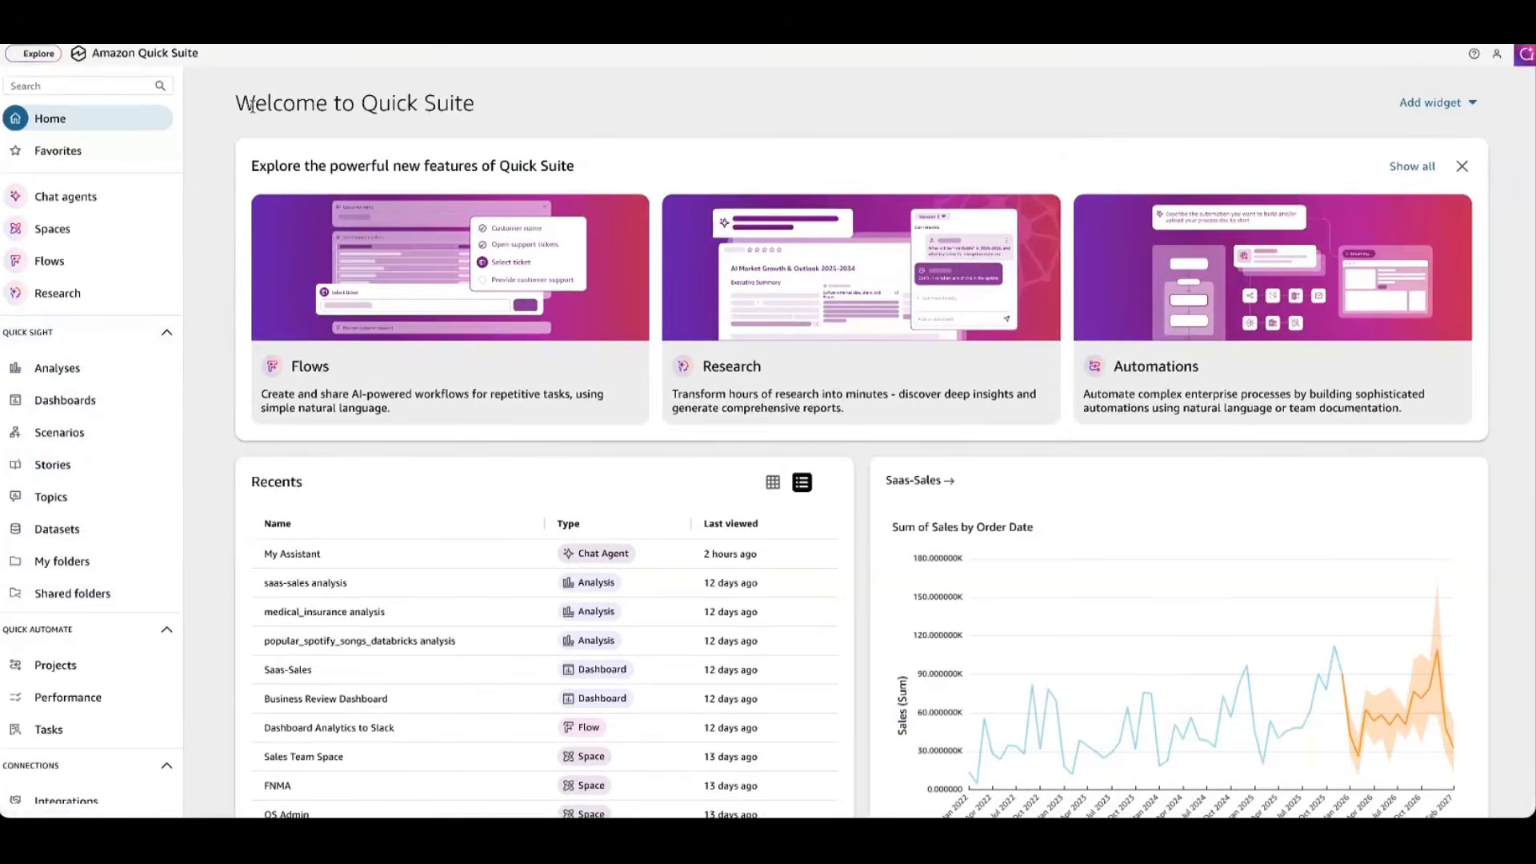
pyautogui.moveTo(256, 103); pyautogui.dragTo(475, 103)
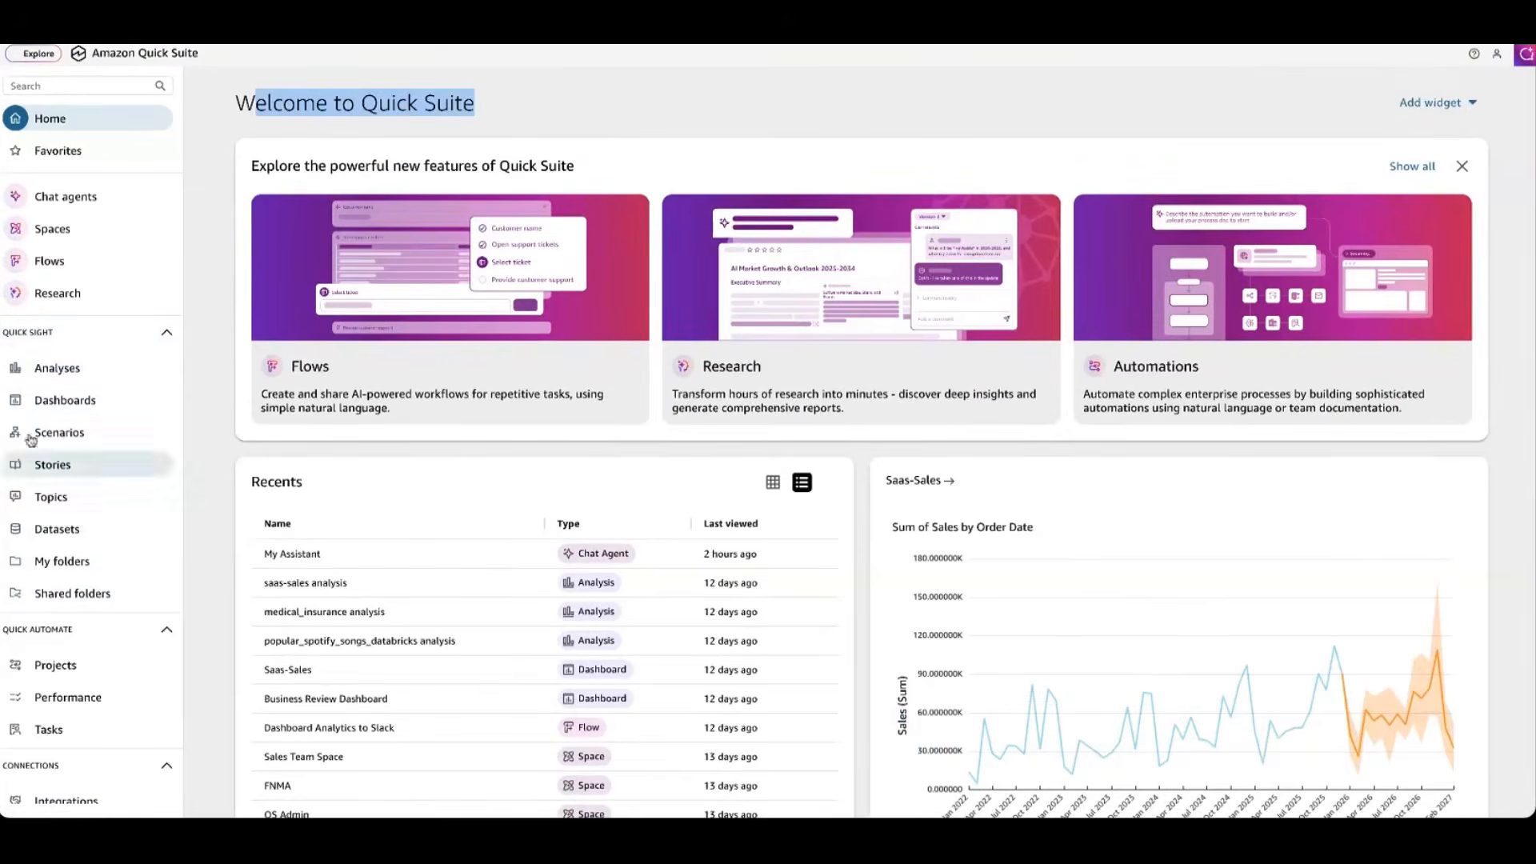
pyautogui.click(24, 335)
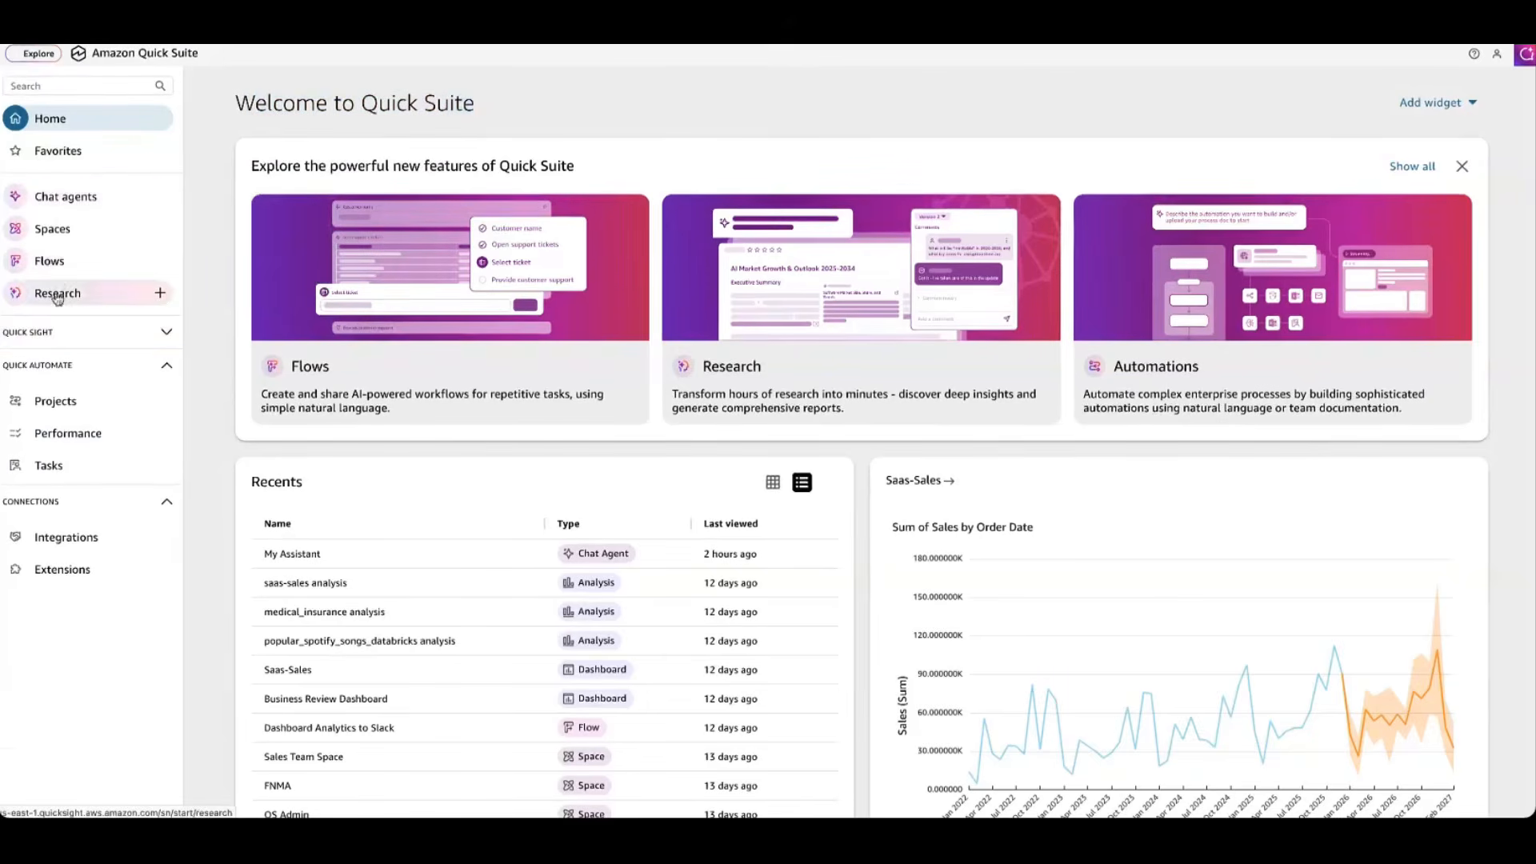
# - Start a chat with the My Assistant chat agent and ask the suggested question "What can I do with spaces?"
pyautogui.click(74, 198)
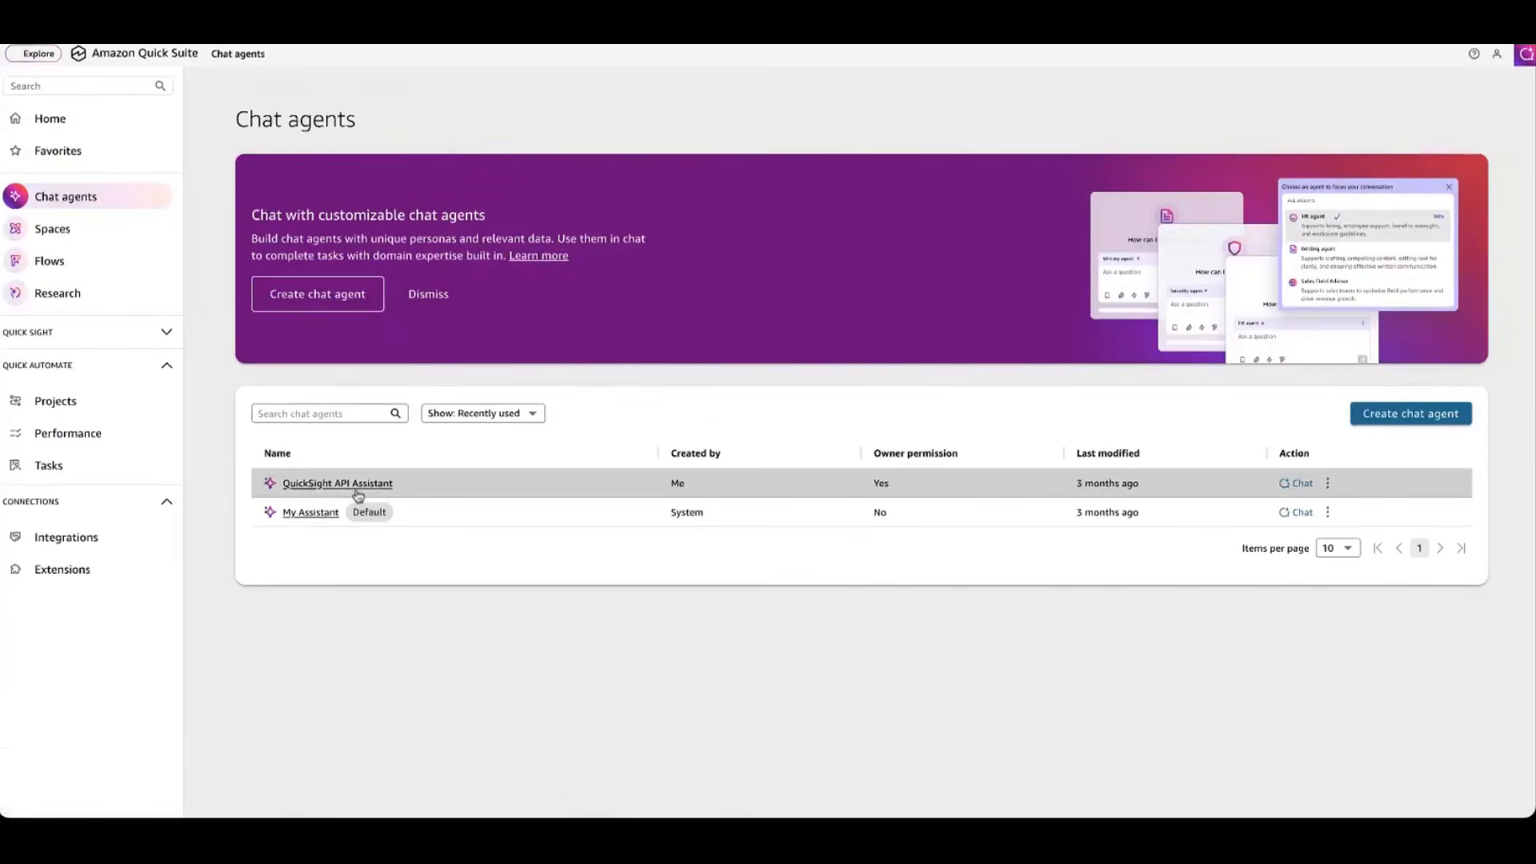
pyautogui.click(310, 512)
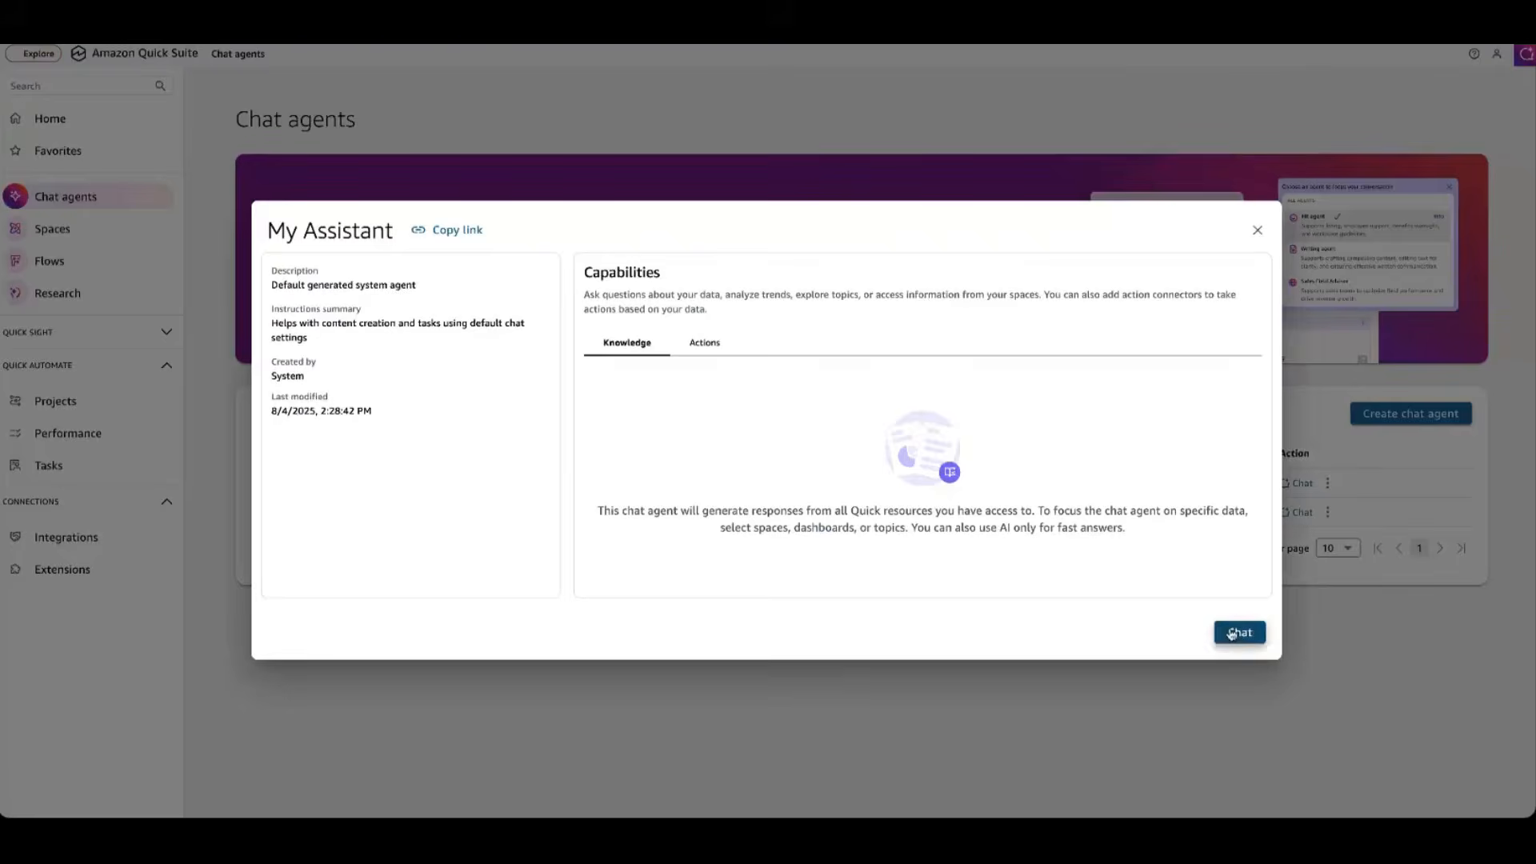
pyautogui.click(1232, 633)
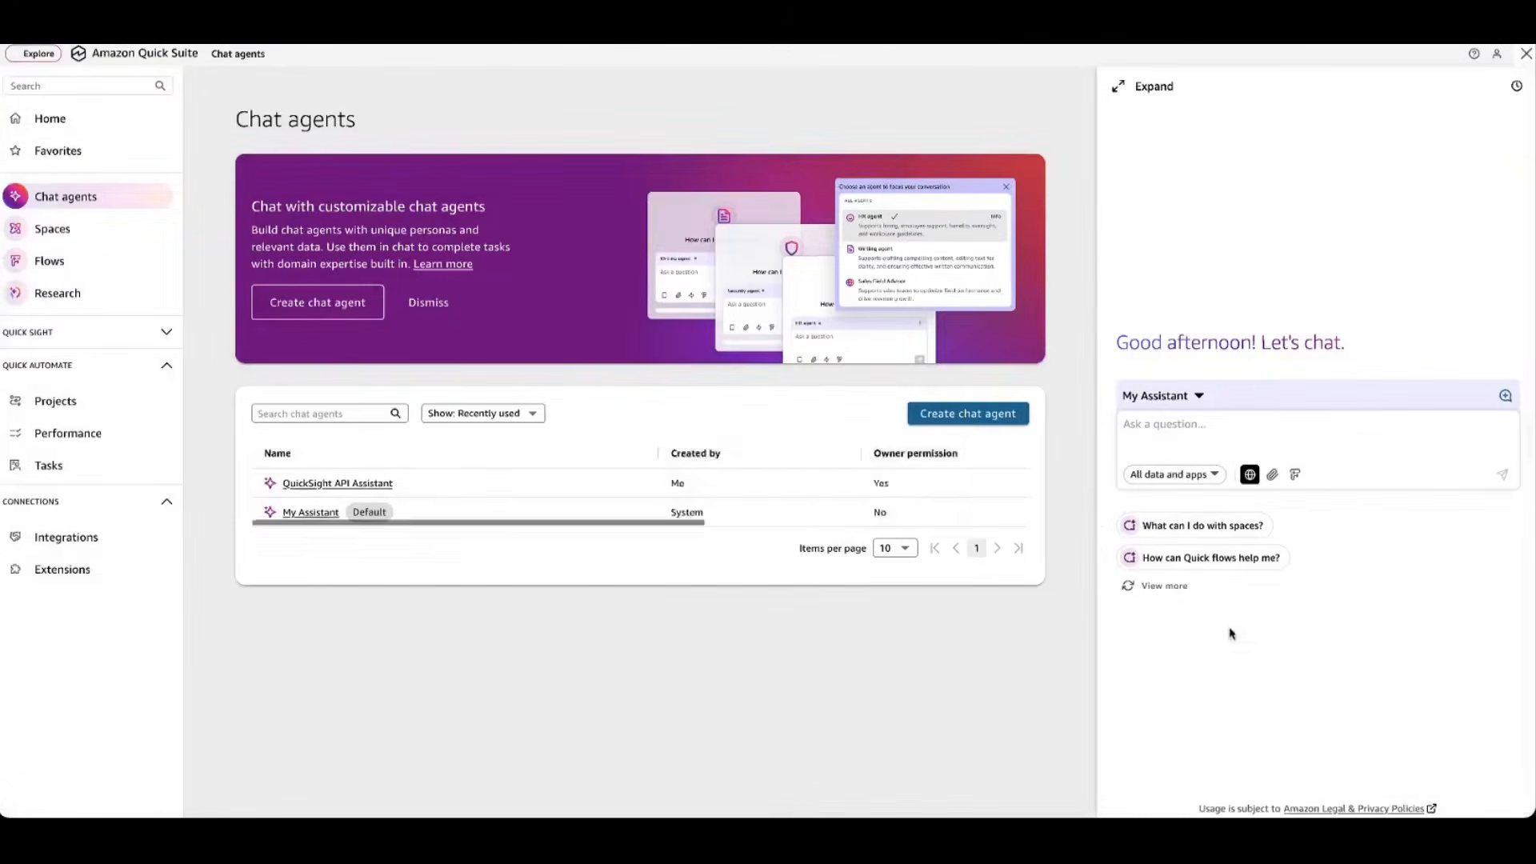
pyautogui.click(1168, 525)
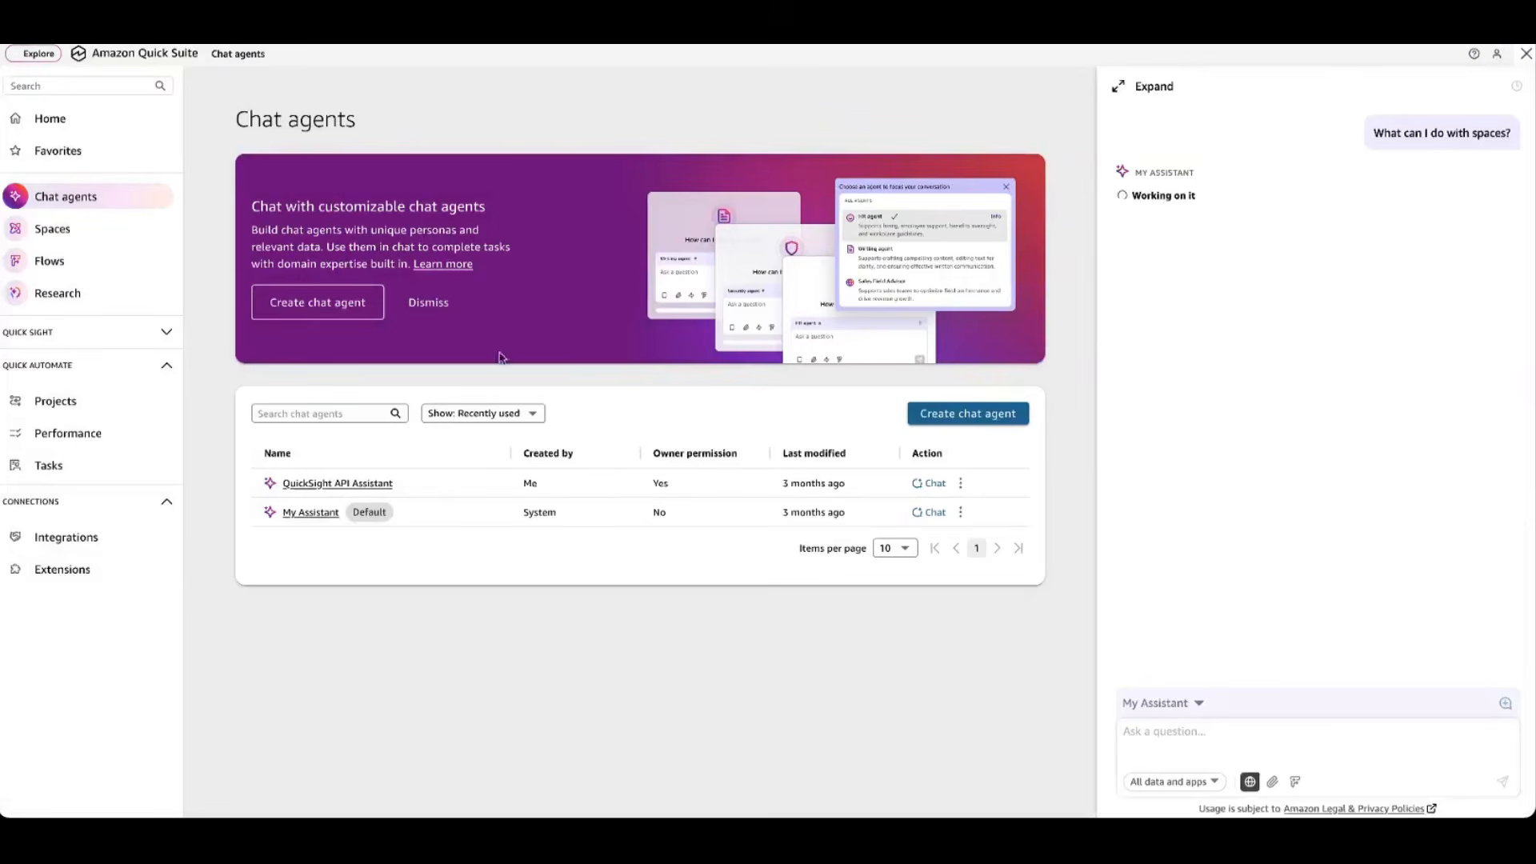
# - Open the QS Admin space, examine its dashboards, knowledge bases and actions, and return to the spaces list
pyautogui.click(69, 234)
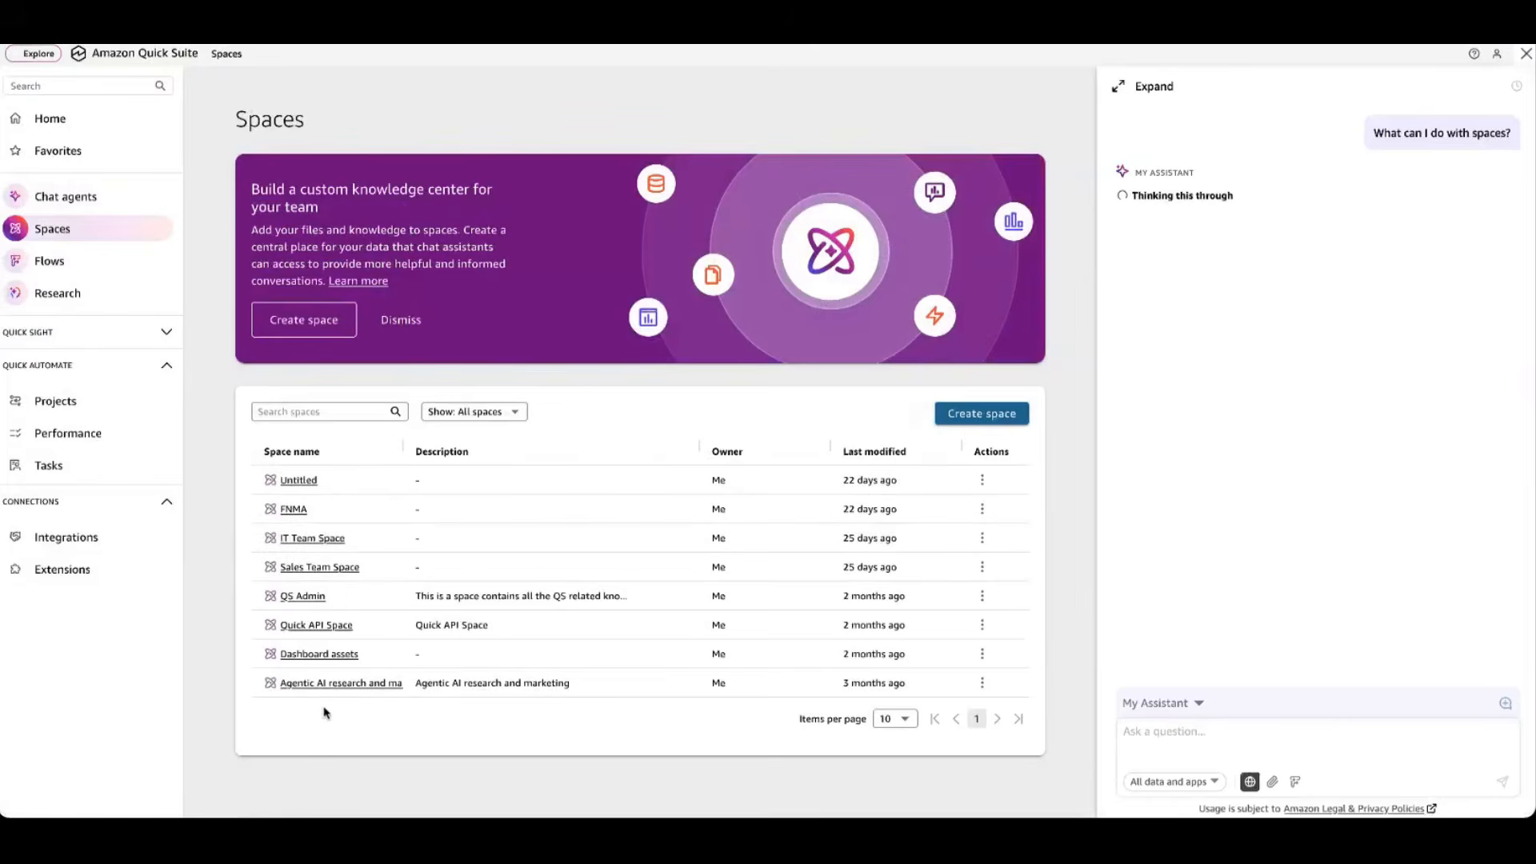
pyautogui.click(312, 597)
pyautogui.click(141, 361)
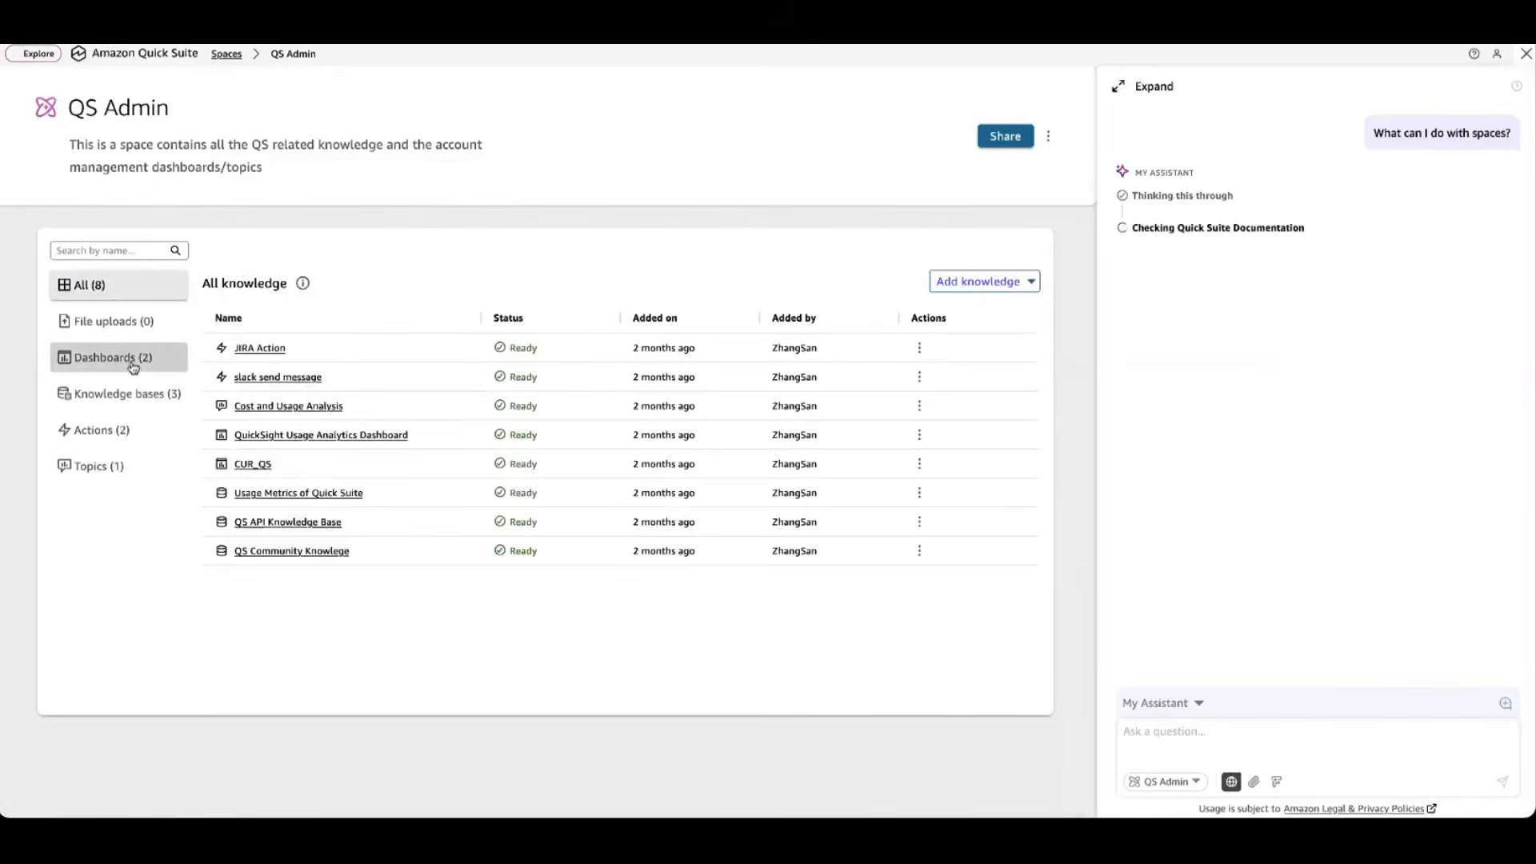
pyautogui.click(131, 398)
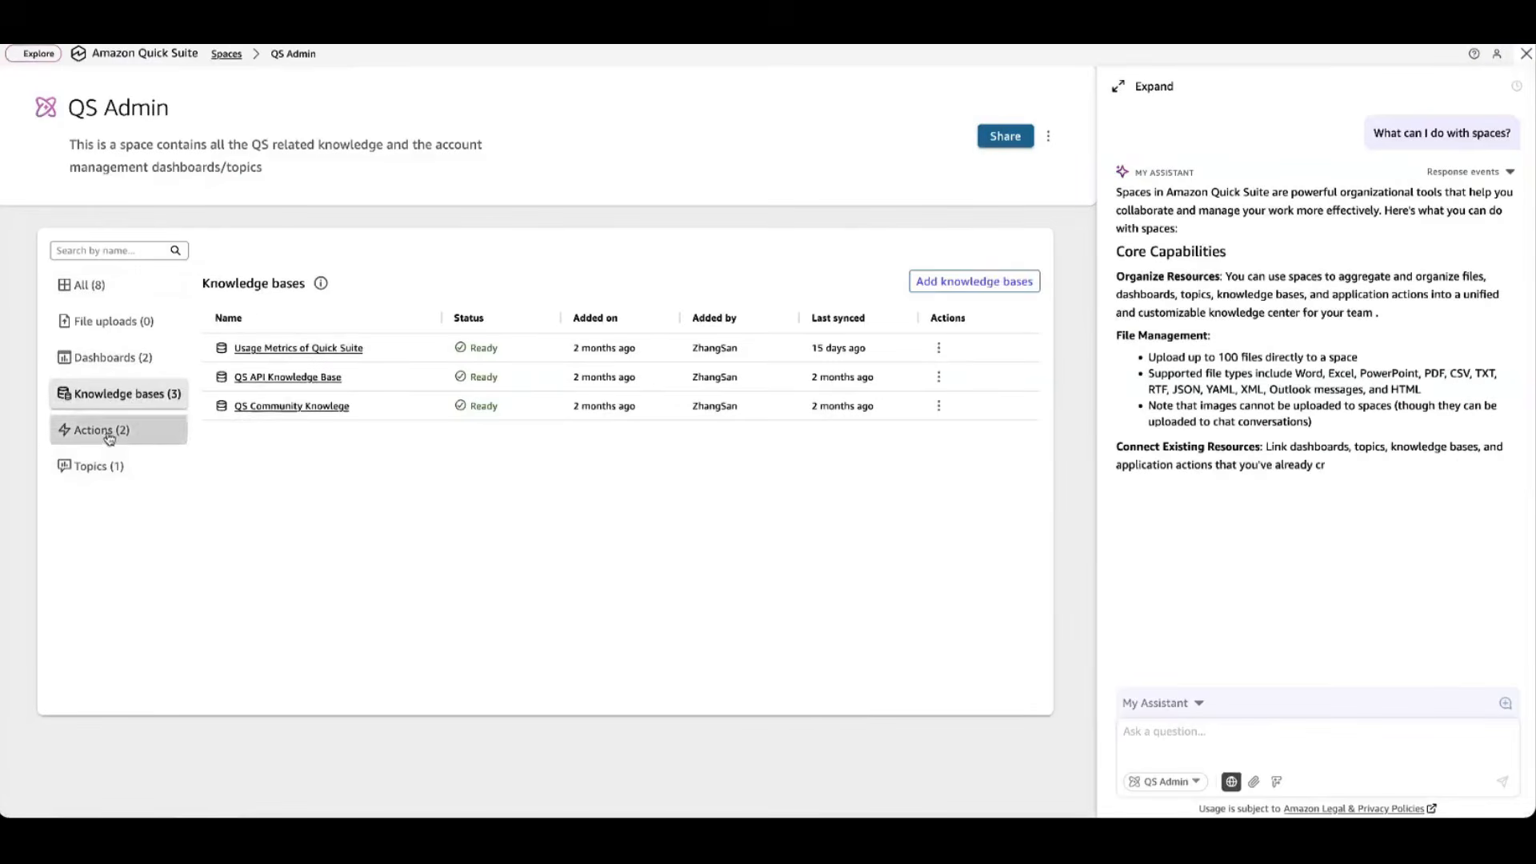
pyautogui.click(109, 435)
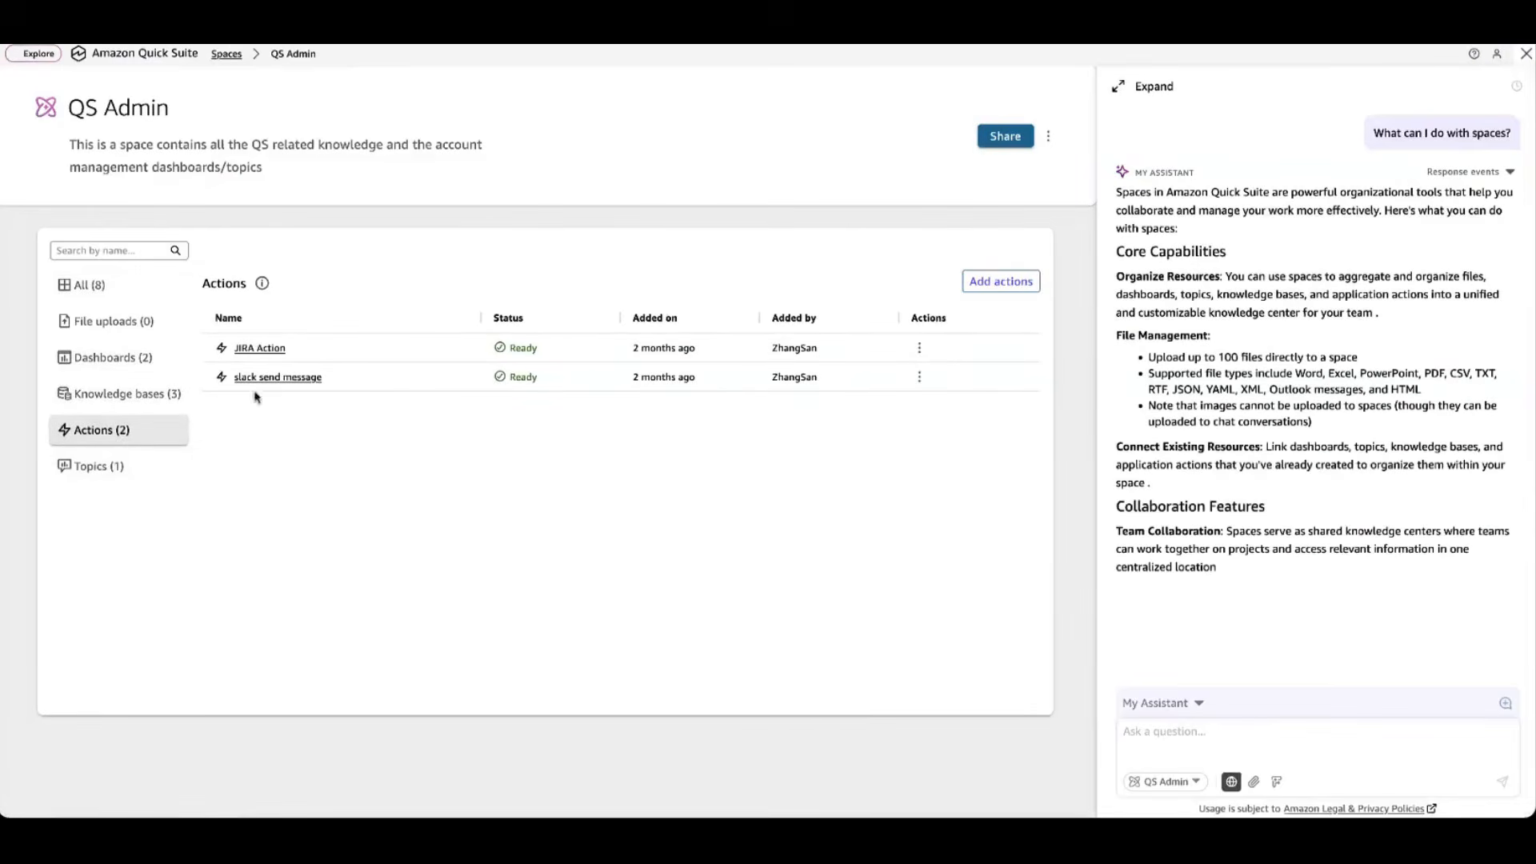
pyautogui.click(225, 54)
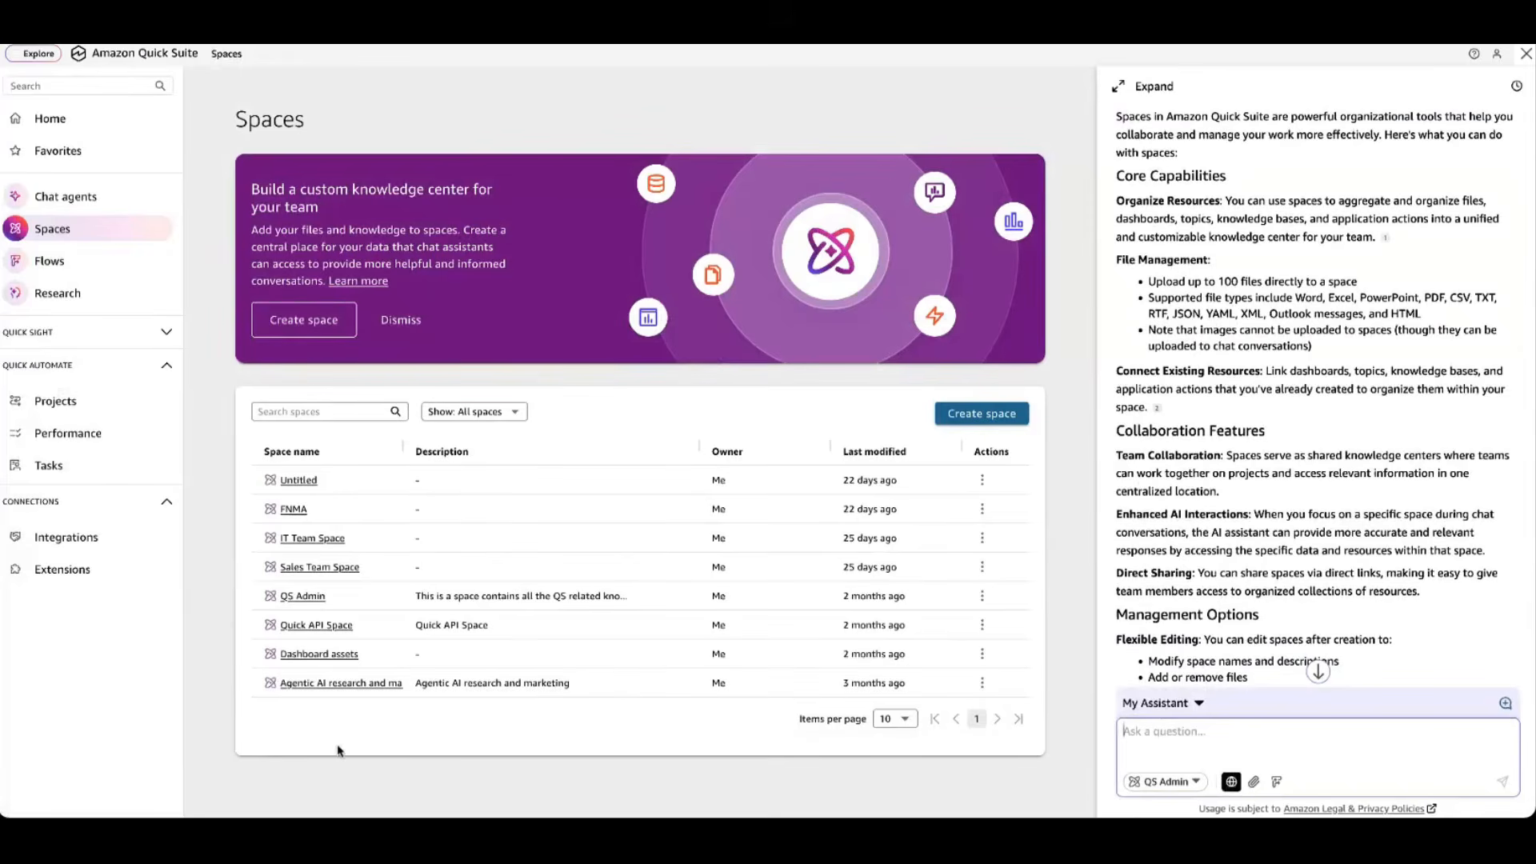
# - Open the Dashboard Analytics to Slack flow, inspect its Send Summary to Slack step, and return to the flows list
pyautogui.click(50, 264)
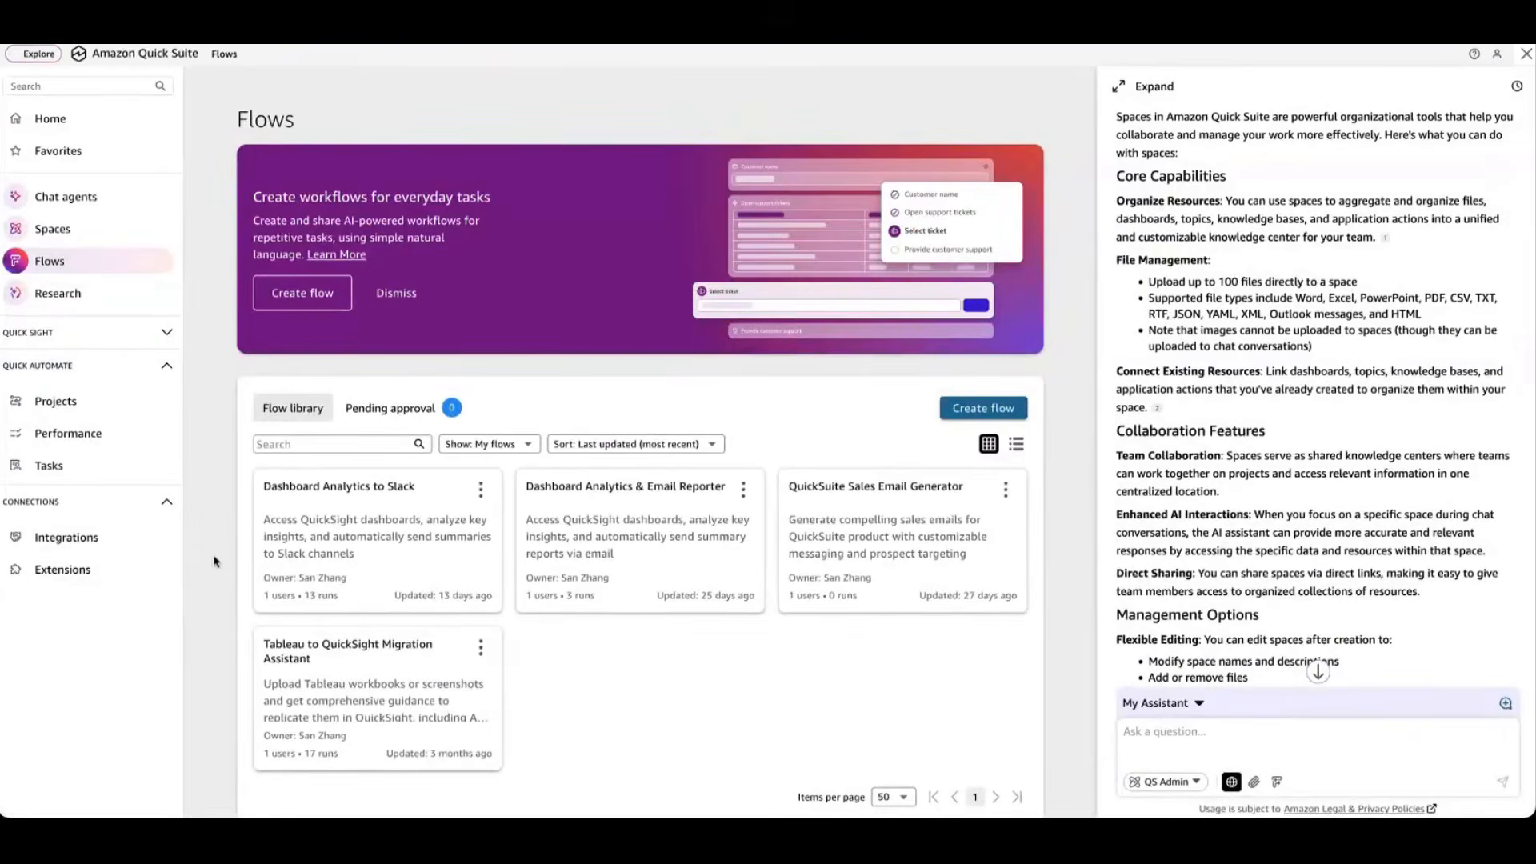
pyautogui.click(397, 546)
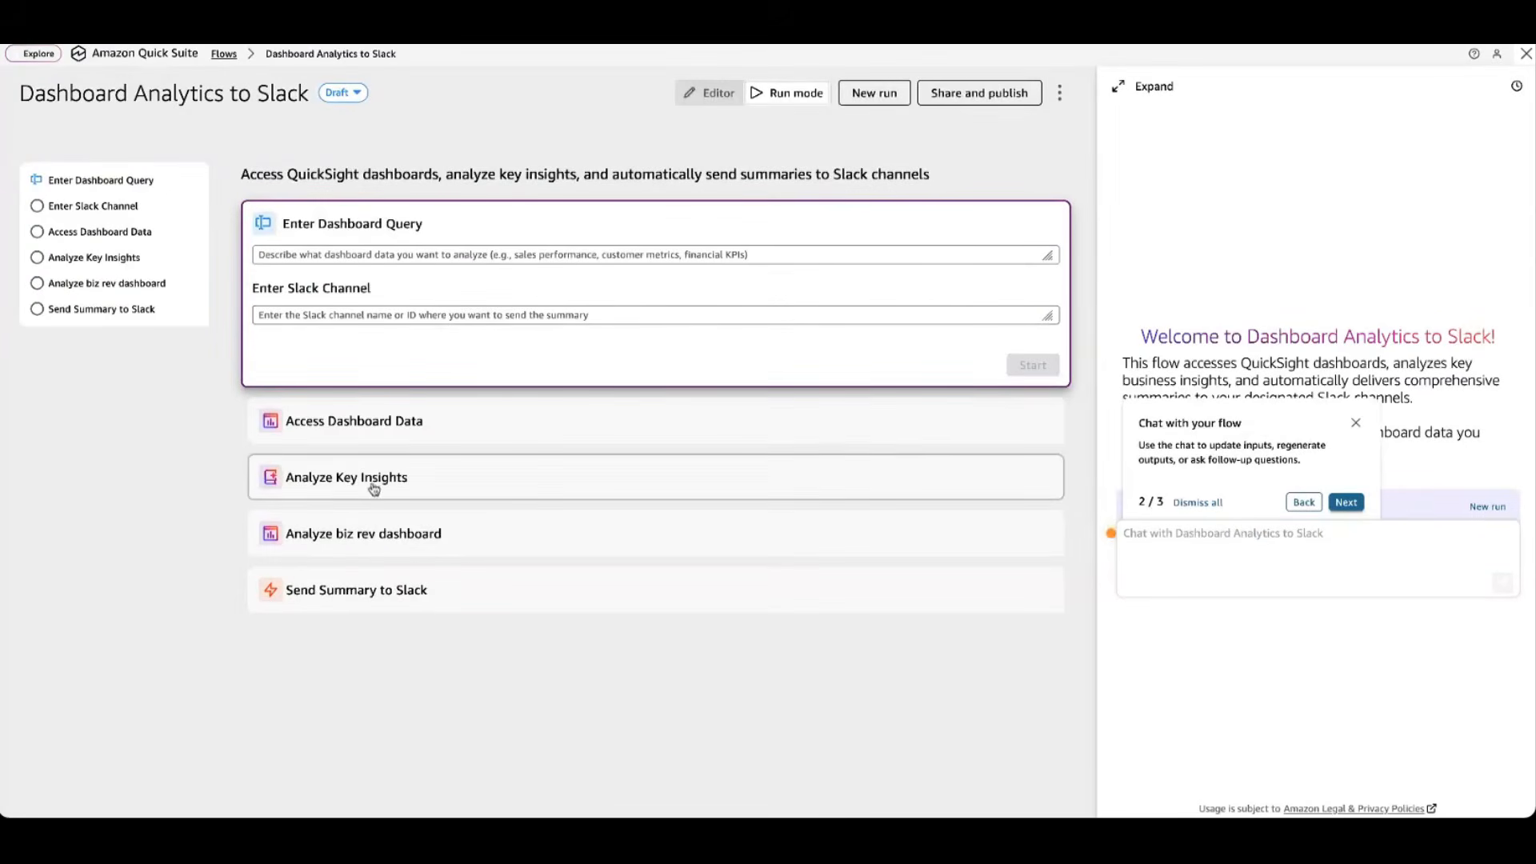
pyautogui.click(353, 593)
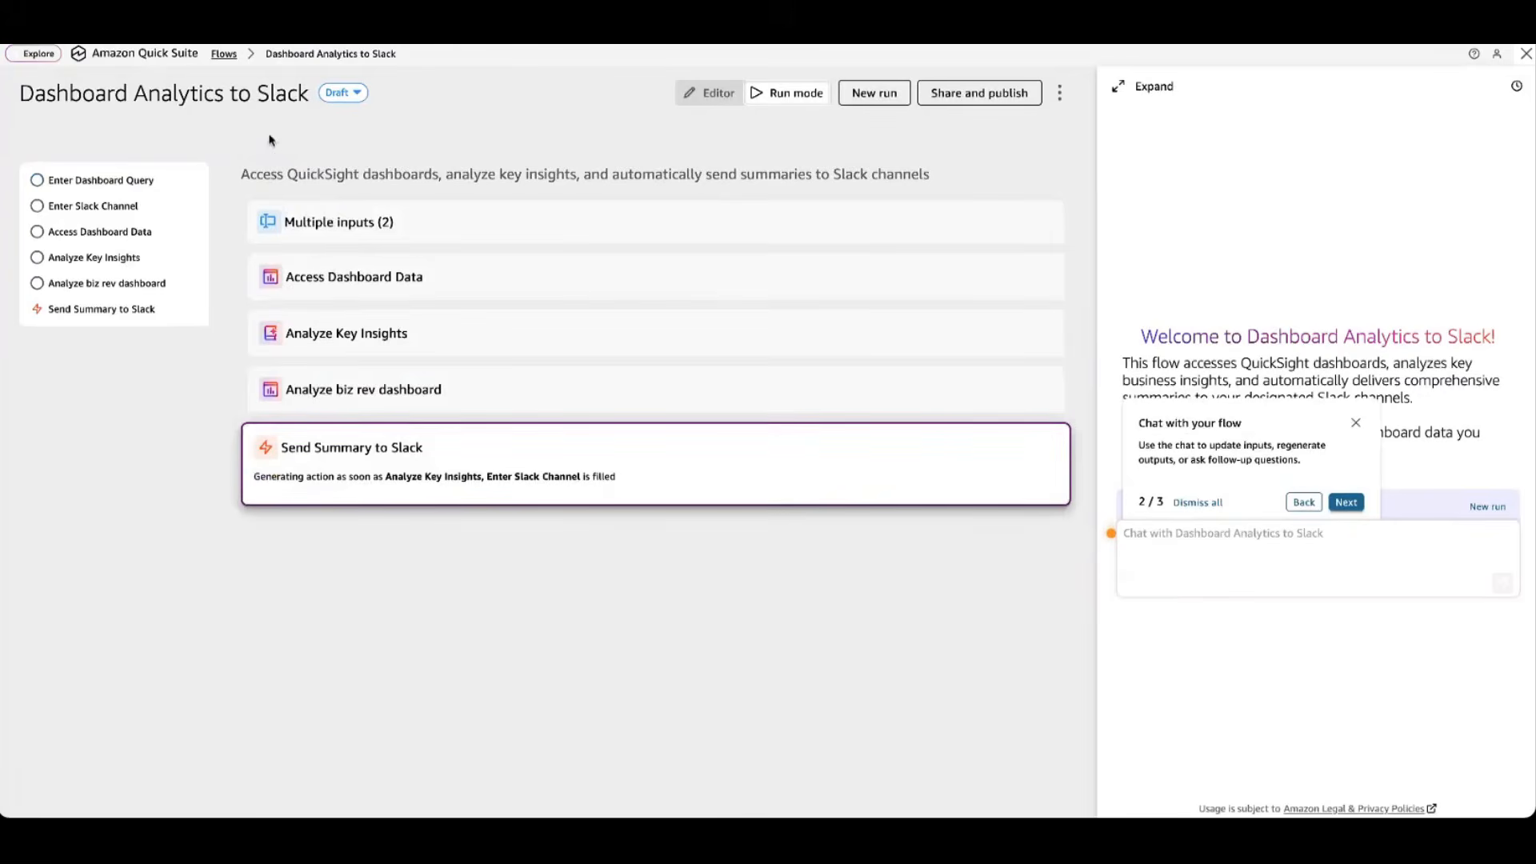
pyautogui.click(223, 54)
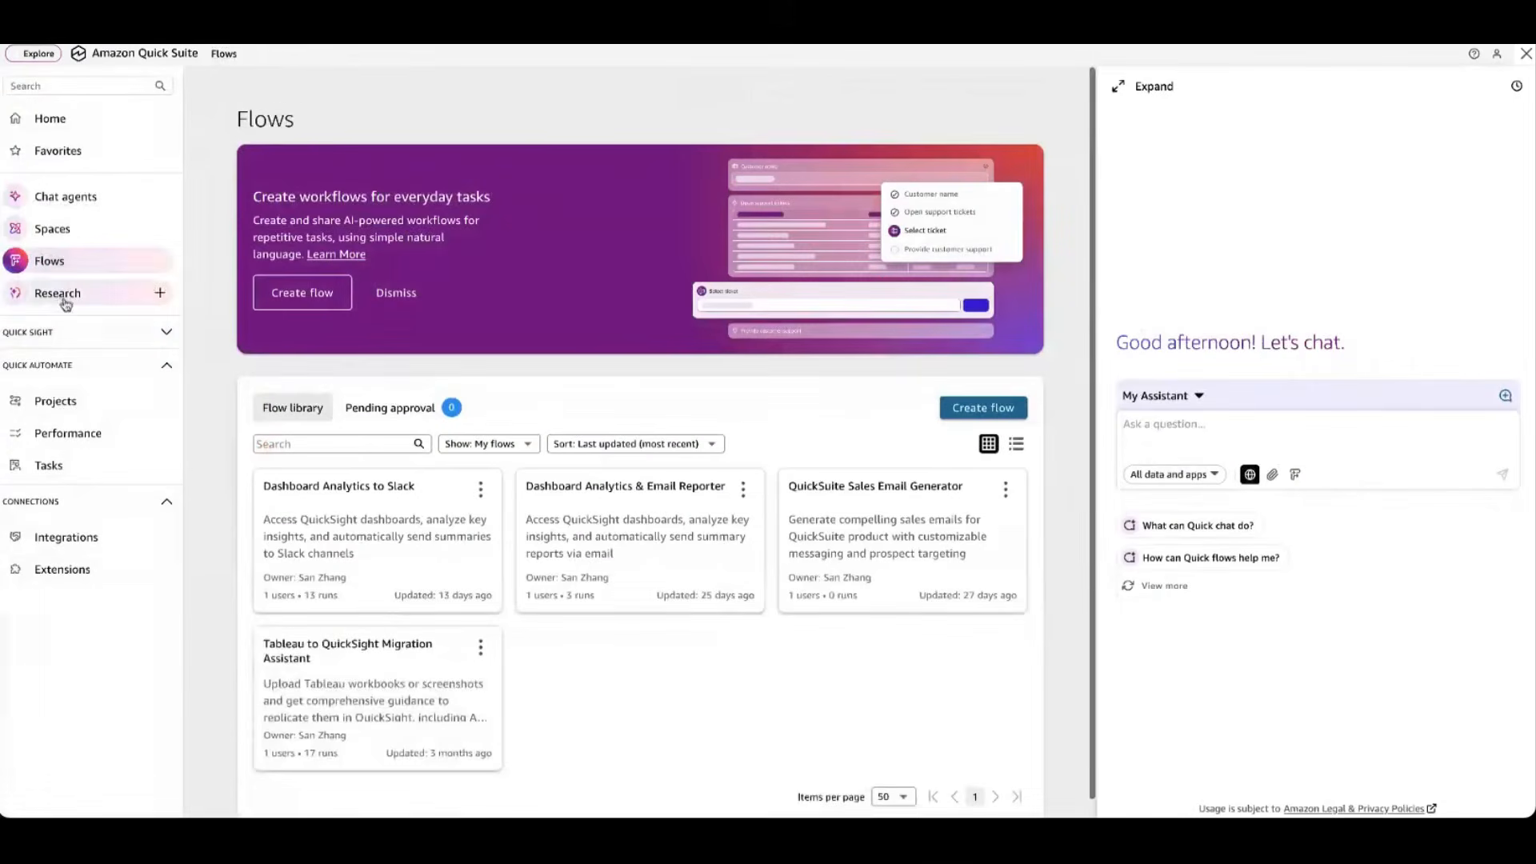
# - Open the Streamlining BI Administration research report, read through its sections, and return to the home page
pyautogui.click(60, 296)
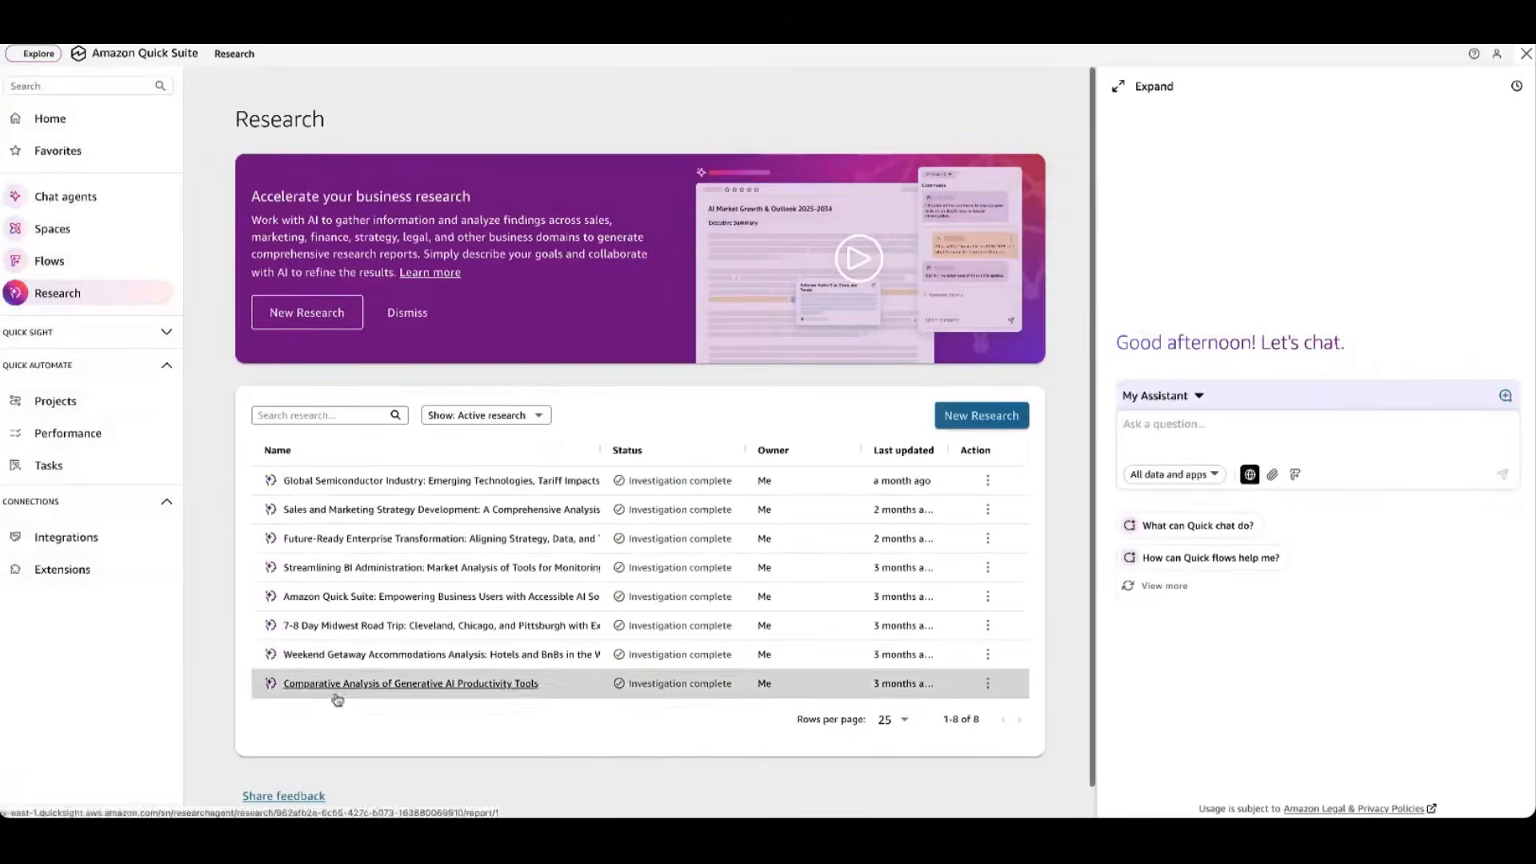
pyautogui.click(397, 571)
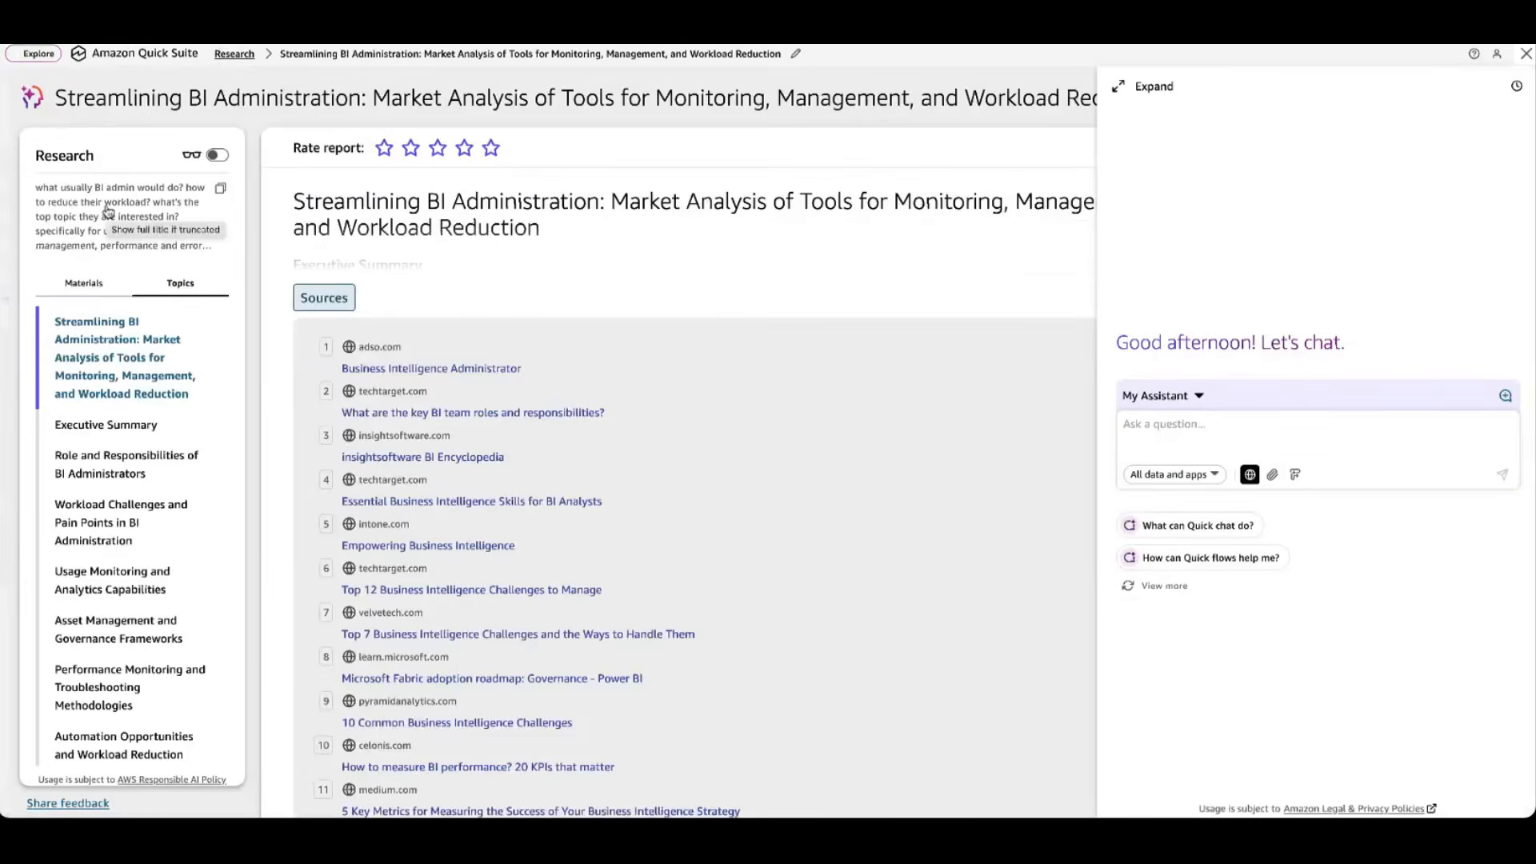
pyautogui.scroll(-5, 392, 474)
pyautogui.scroll(-15, 392, 474)
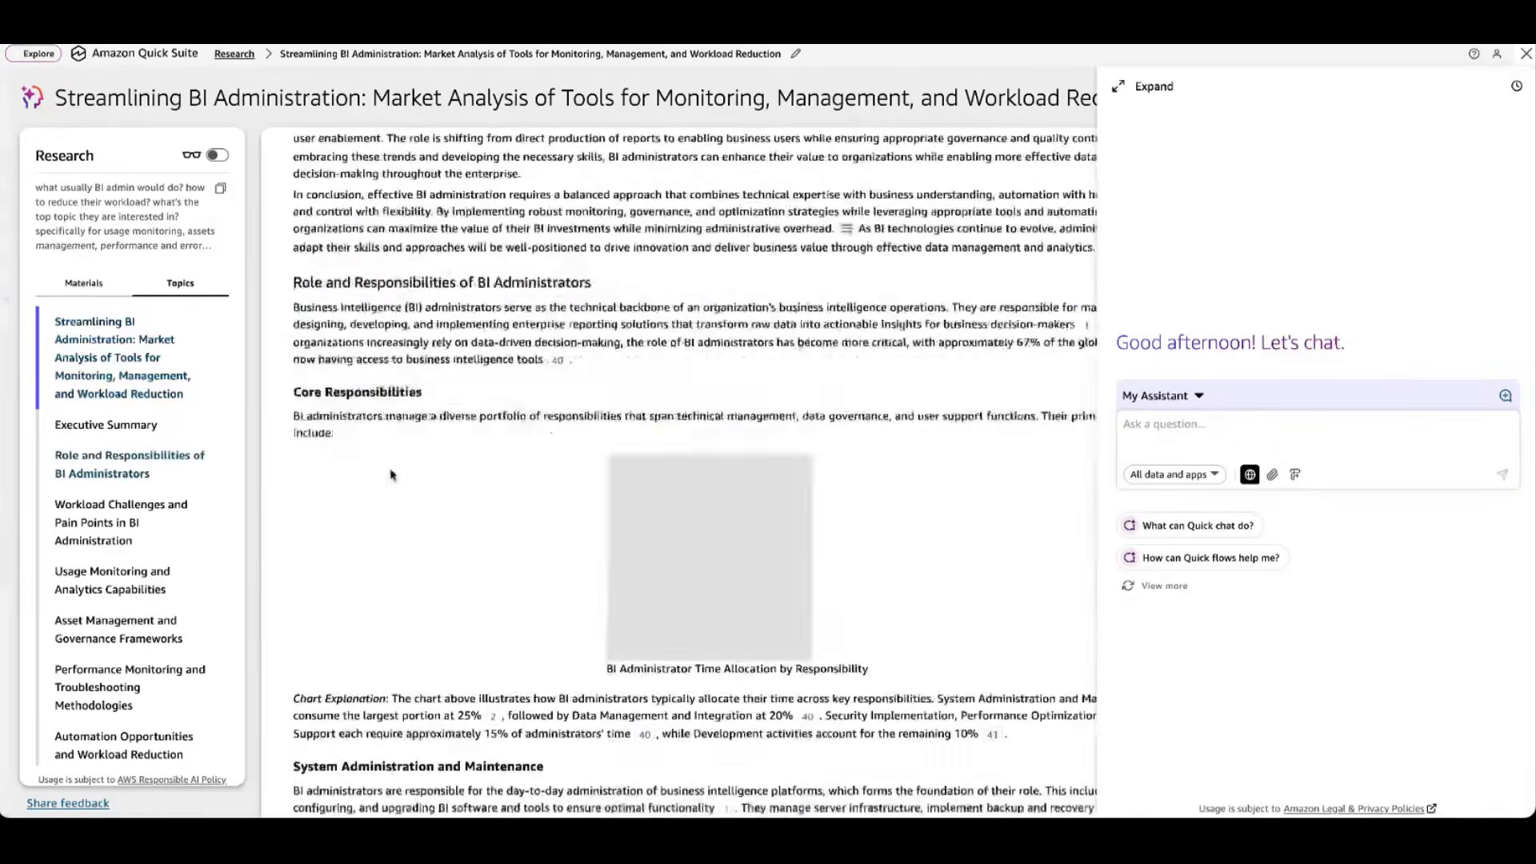
pyautogui.scroll(-7, 392, 474)
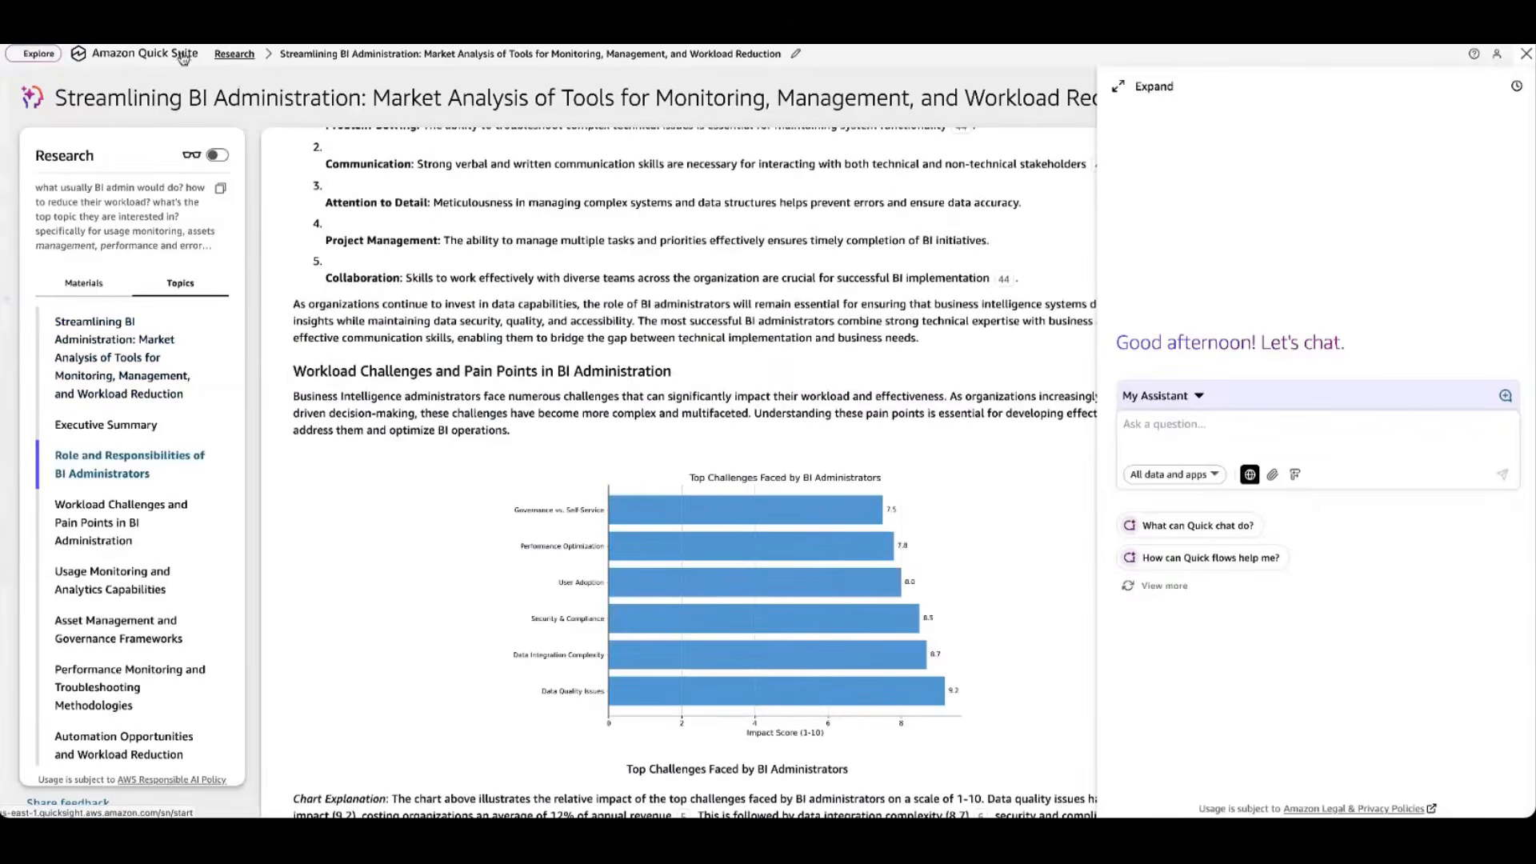
pyautogui.click(183, 56)
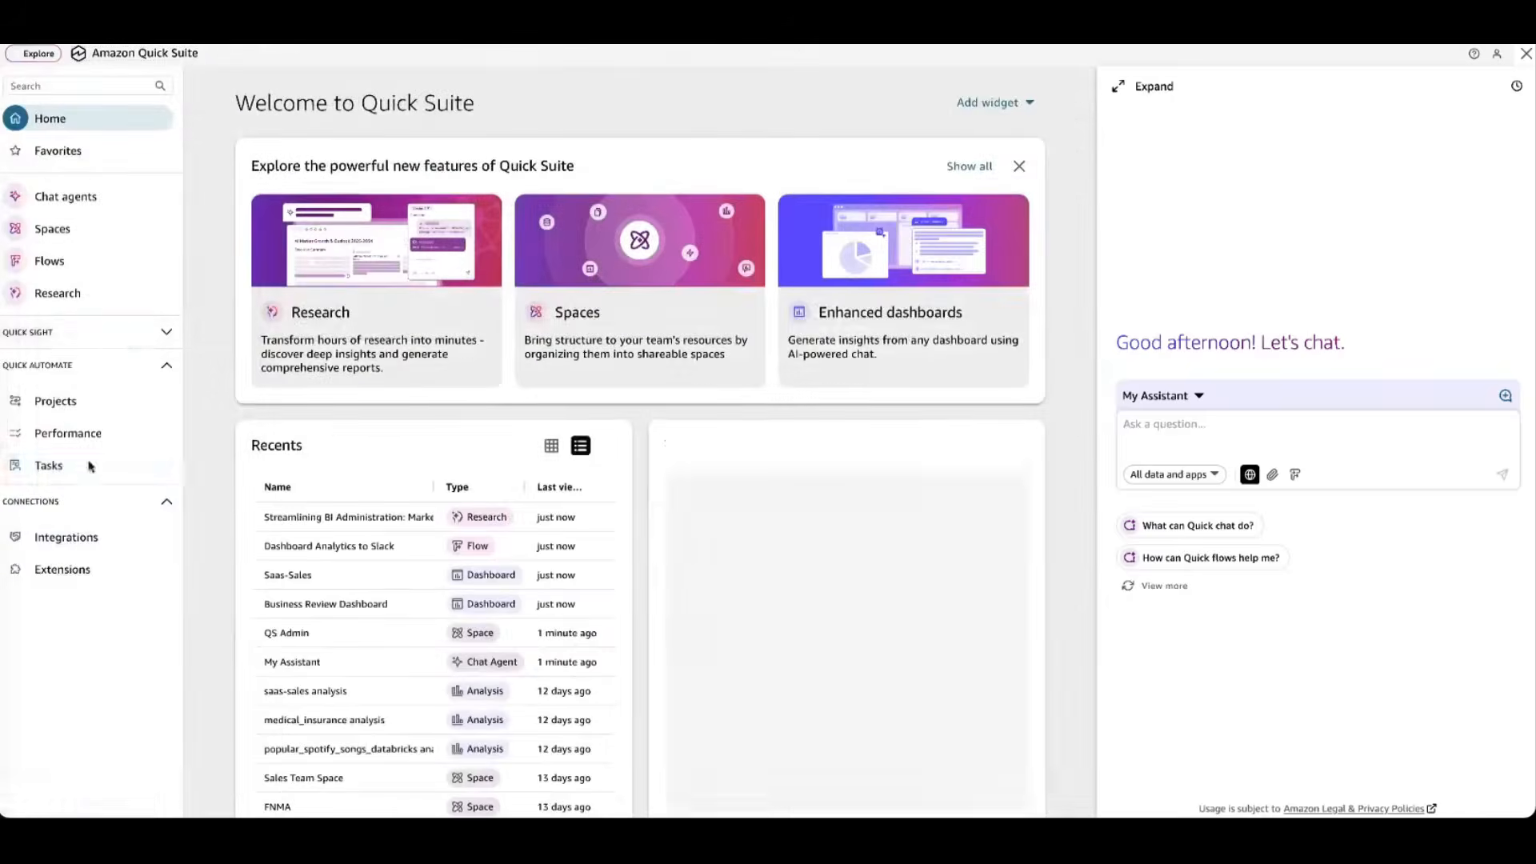
# - Open the Excel to Logs automation project in the automation editor, review its workflow through to the end, and return home
pyautogui.click(56, 402)
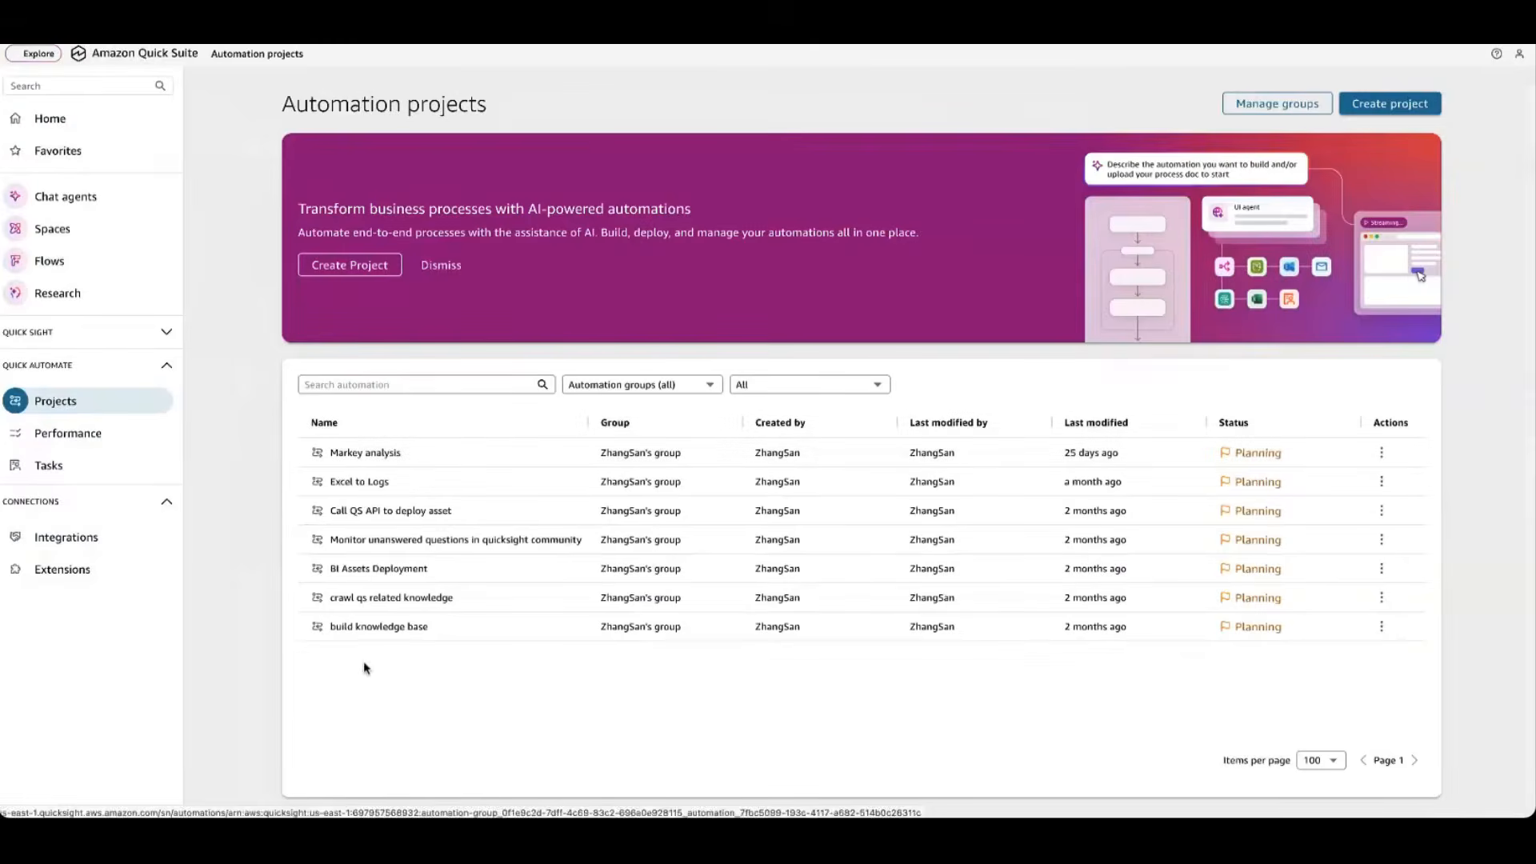
pyautogui.click(371, 482)
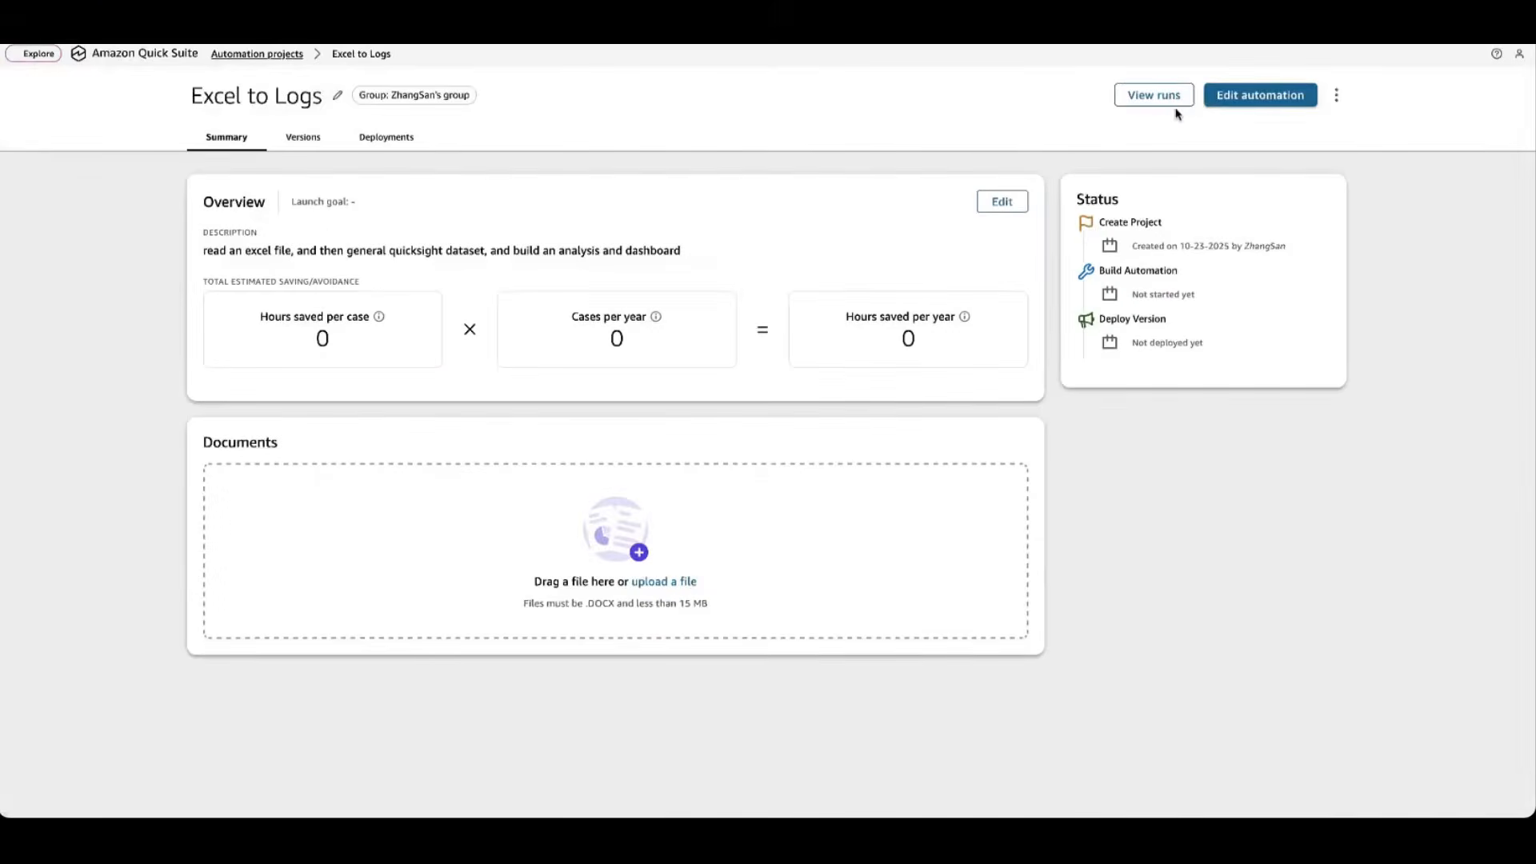
pyautogui.click(1230, 98)
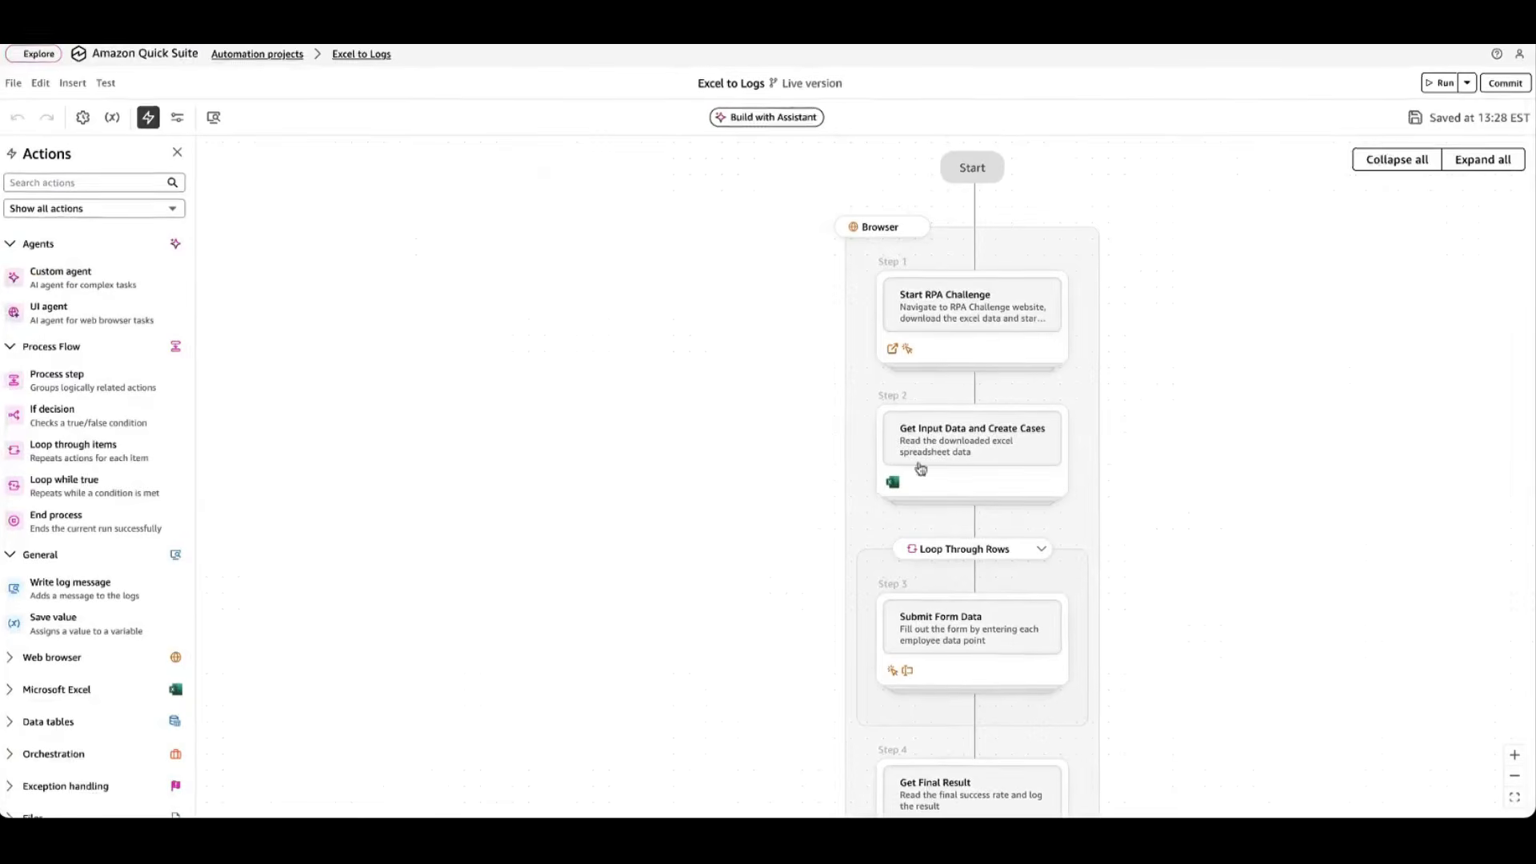
pyautogui.scroll(-3, 871, 543)
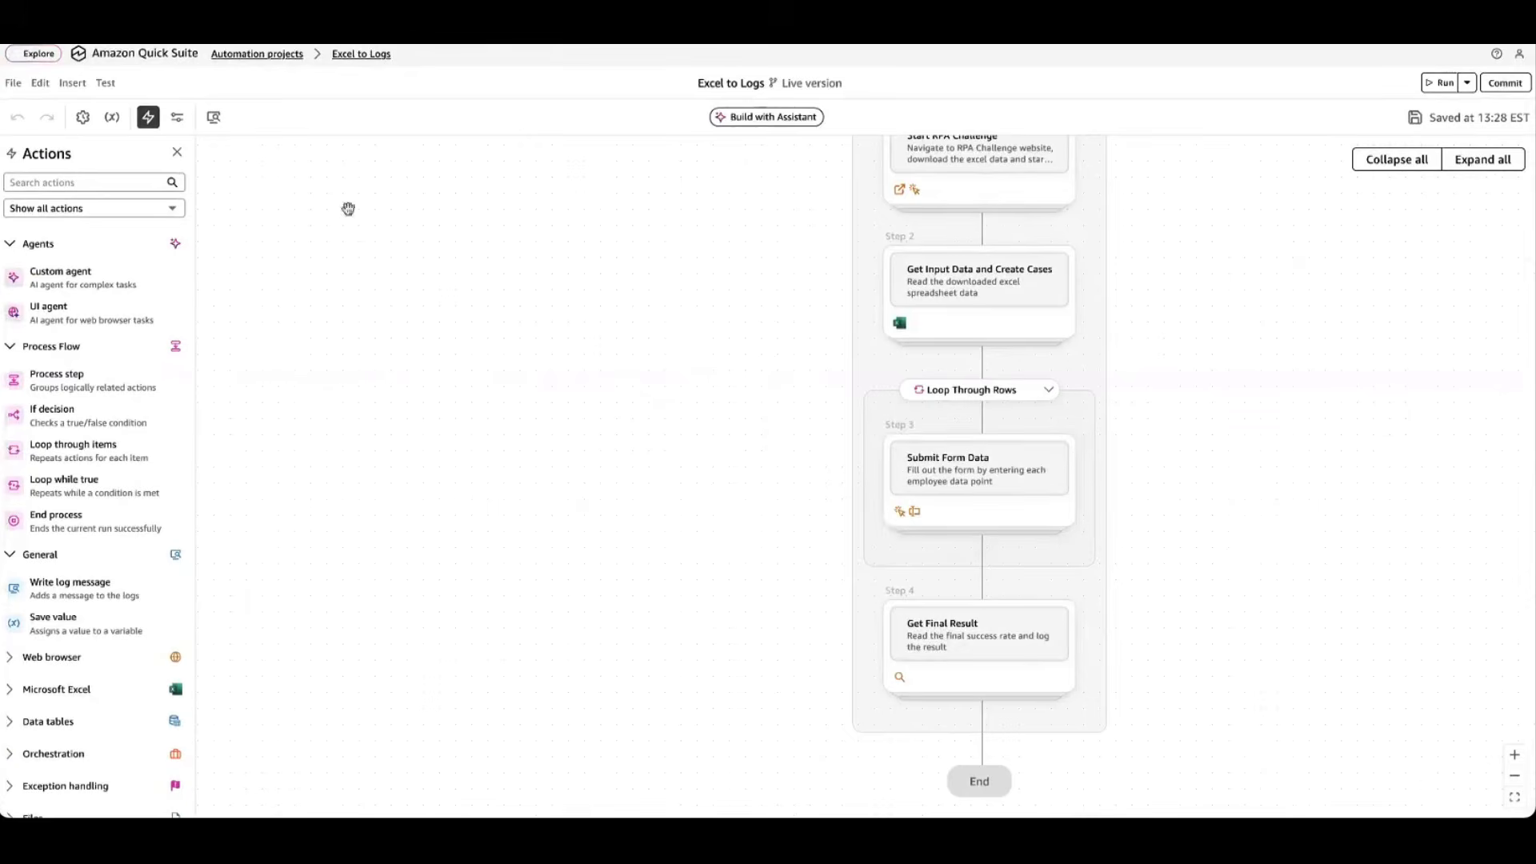
pyautogui.click(162, 57)
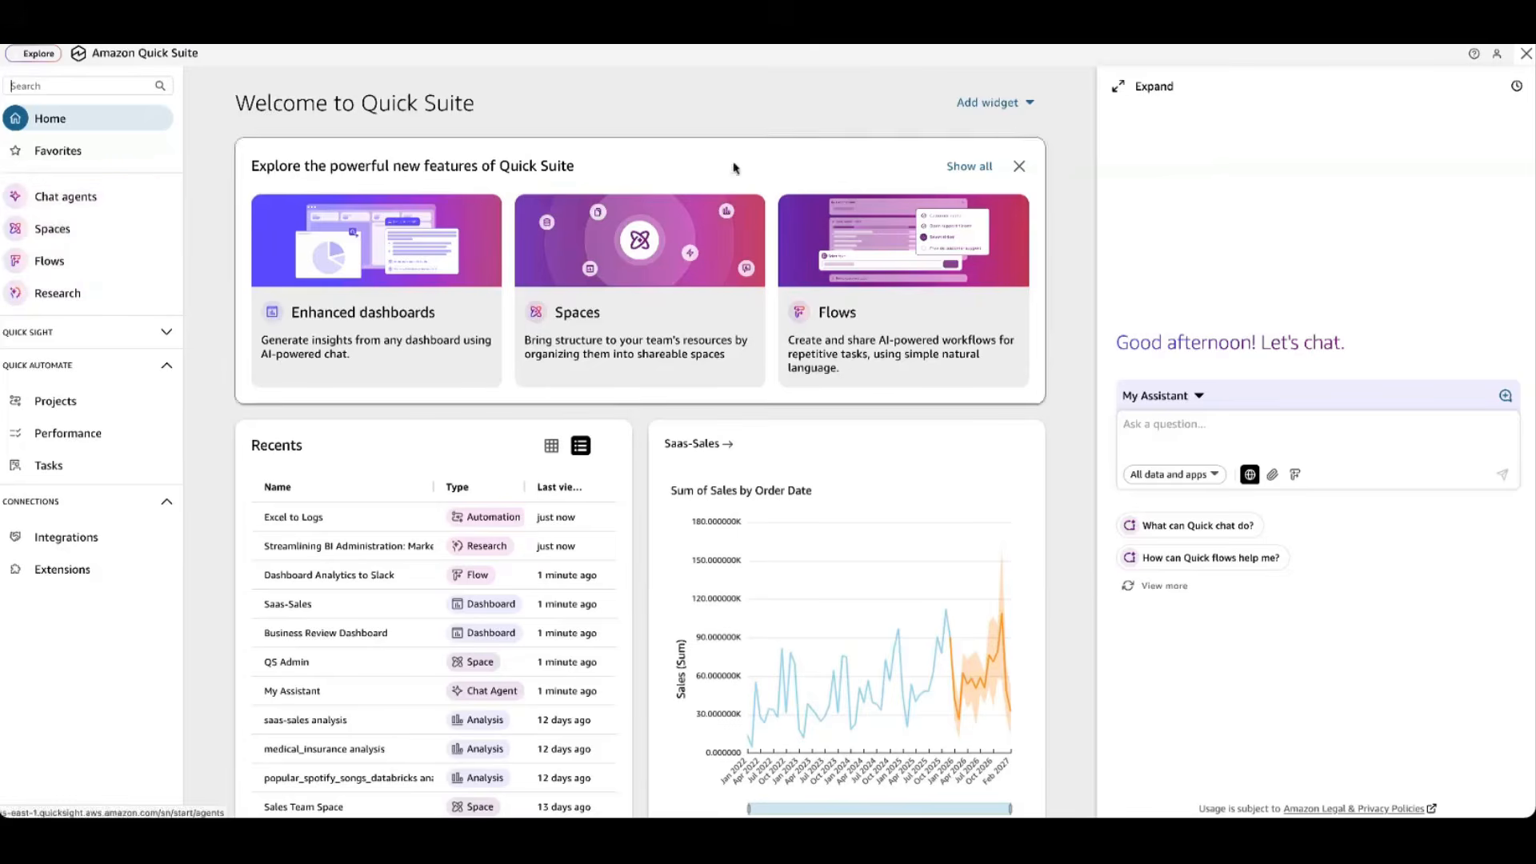
# - Go to Quick Suite account management and open the custom permissions page with the more recently logged-in AWS session
pyautogui.click(1497, 54)
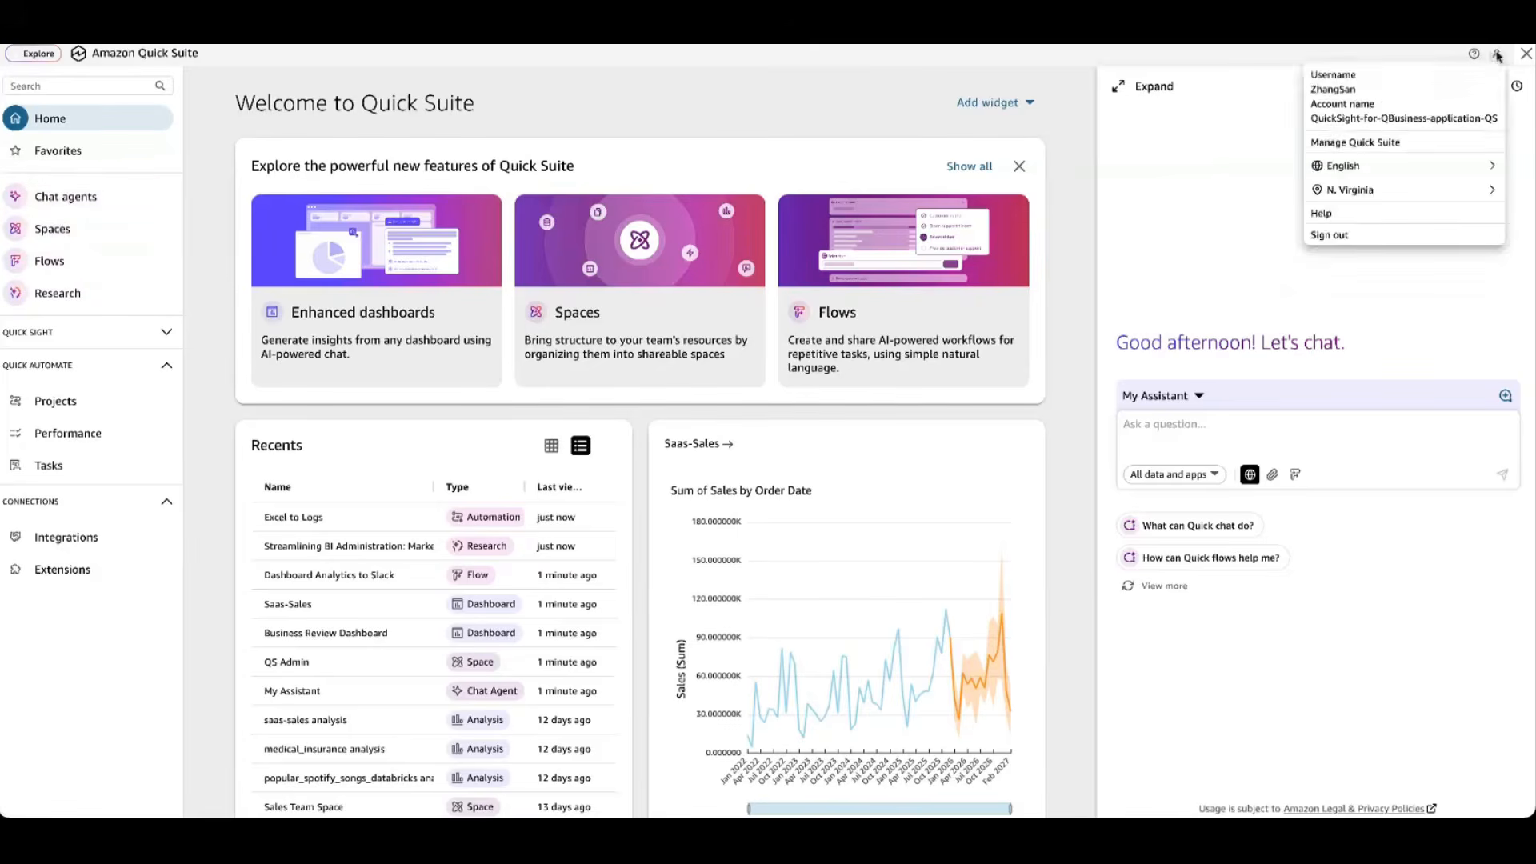
pyautogui.click(1346, 144)
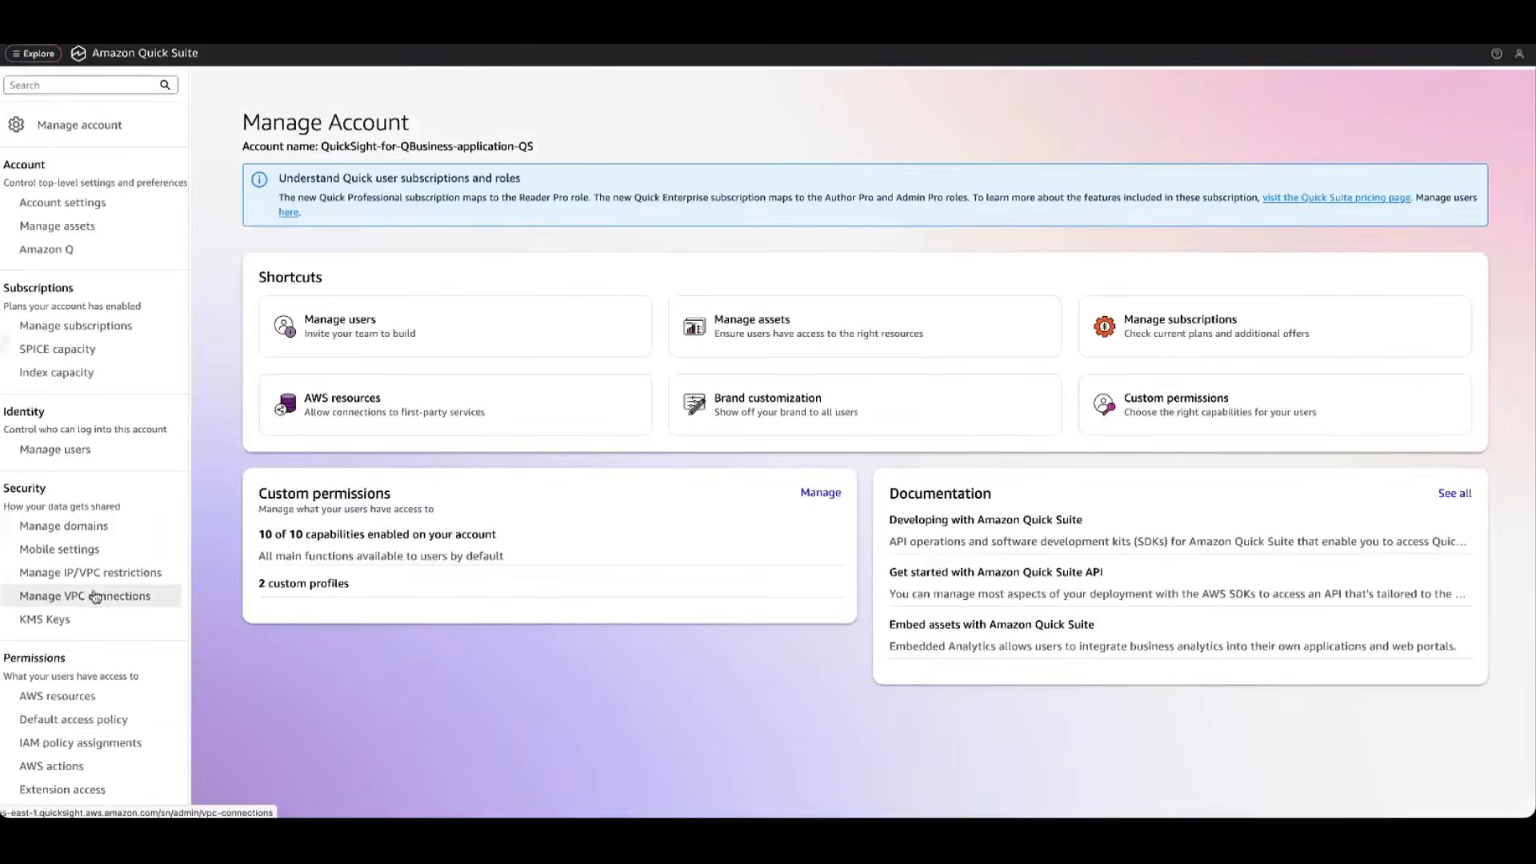
pyautogui.scroll(-3, 84, 645)
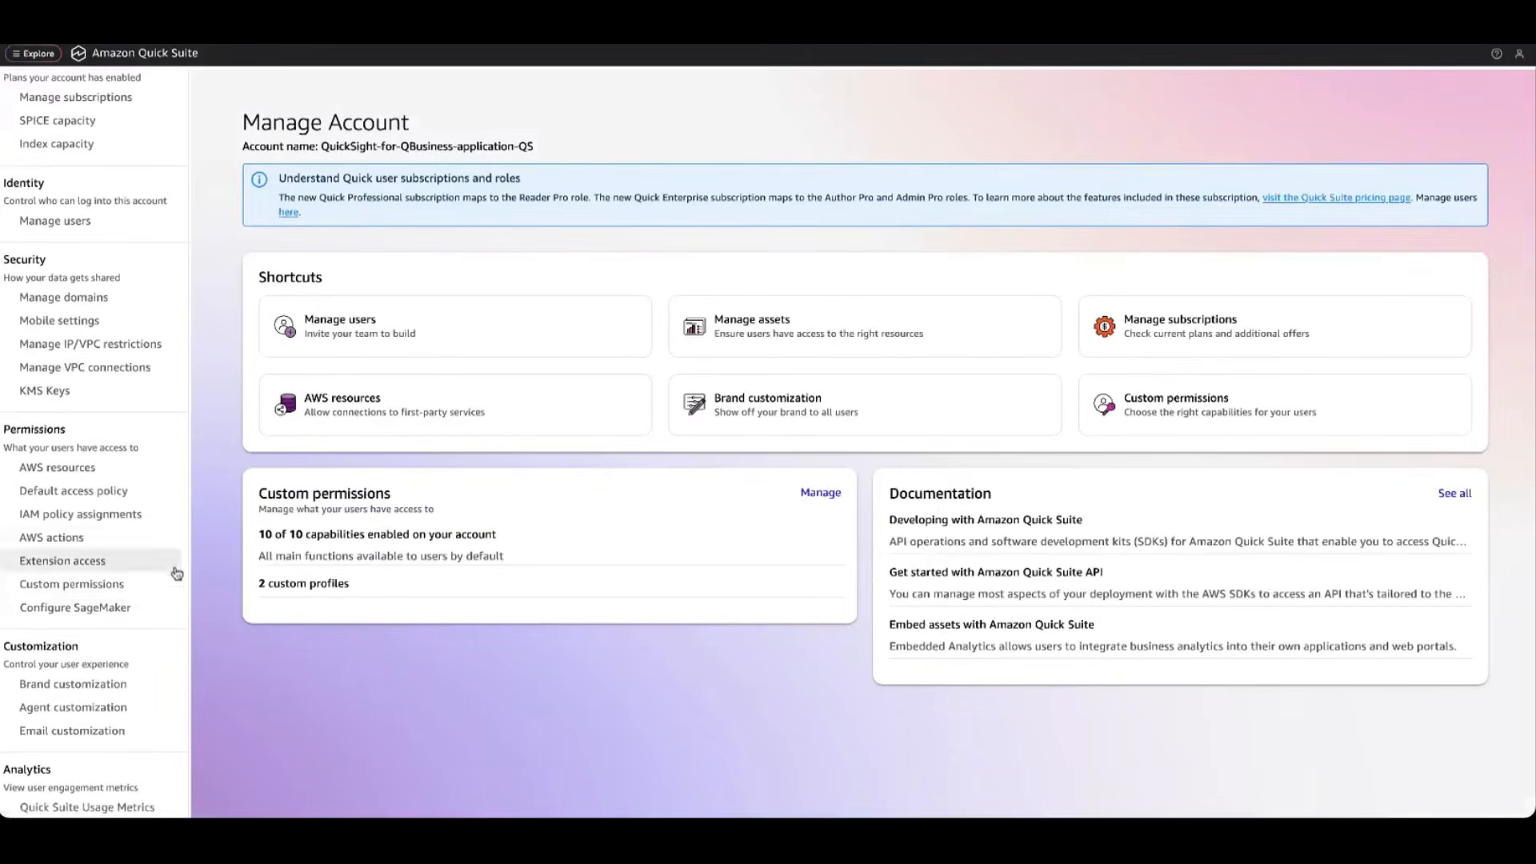
pyautogui.click(105, 583)
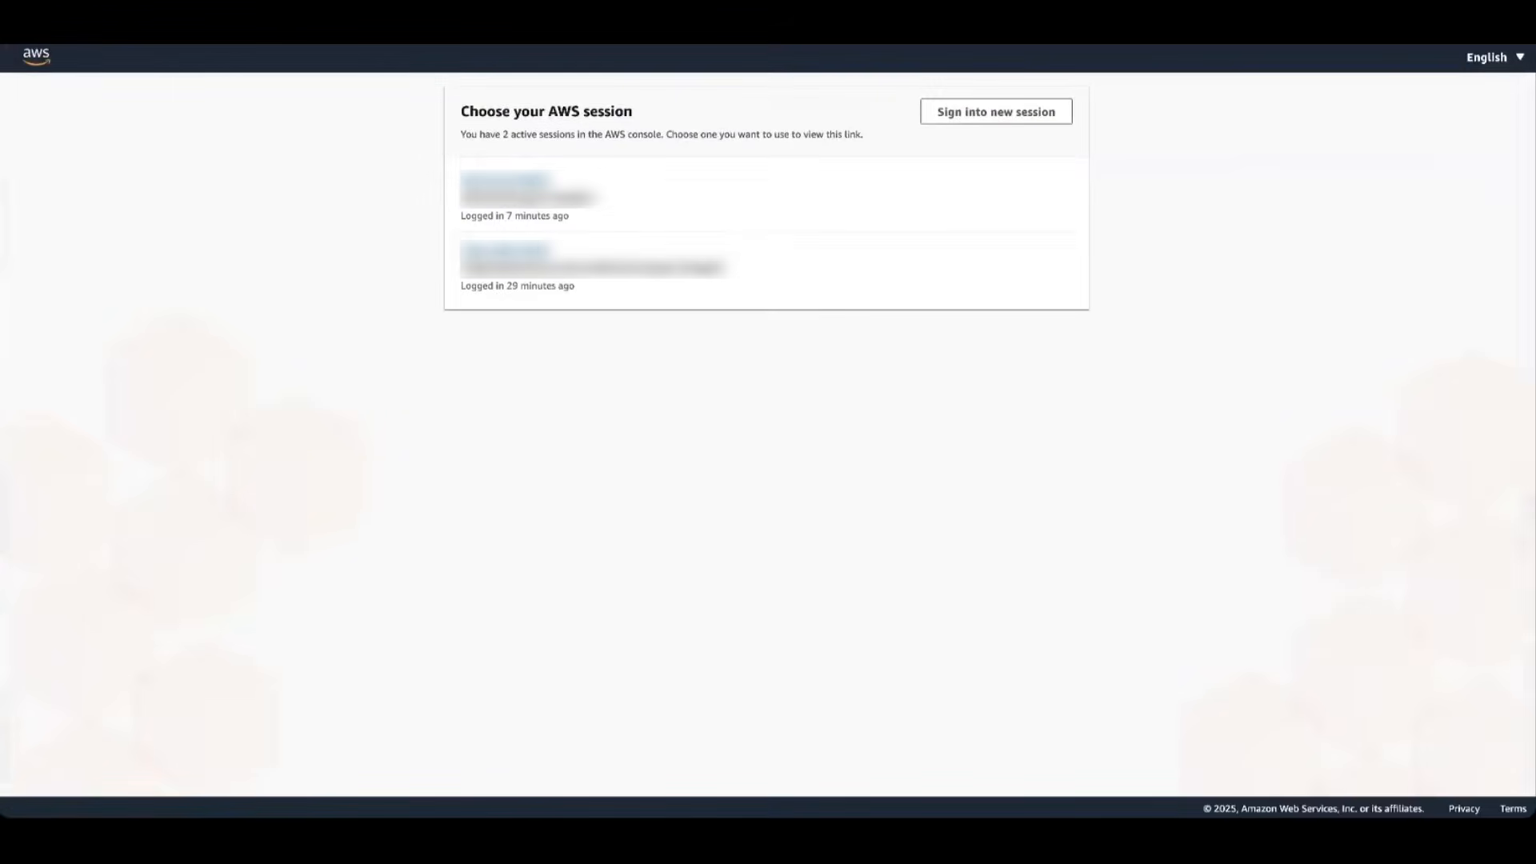
pyautogui.click(504, 189)
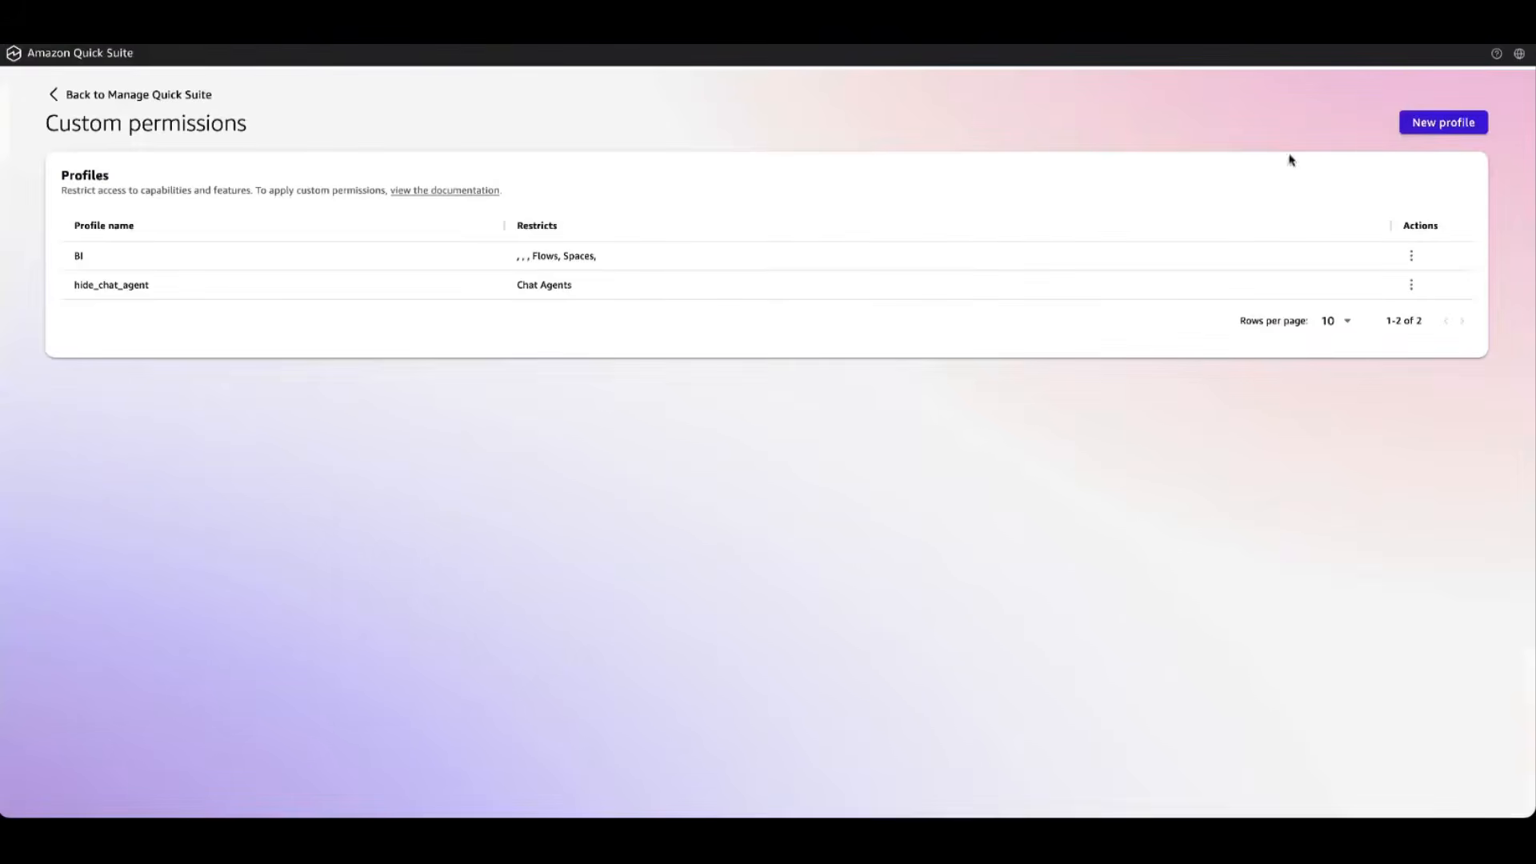
# - Open a new custom permissions profile and examine the profile name field and the capabilities and features that can be restricted
pyautogui.click(1417, 124)
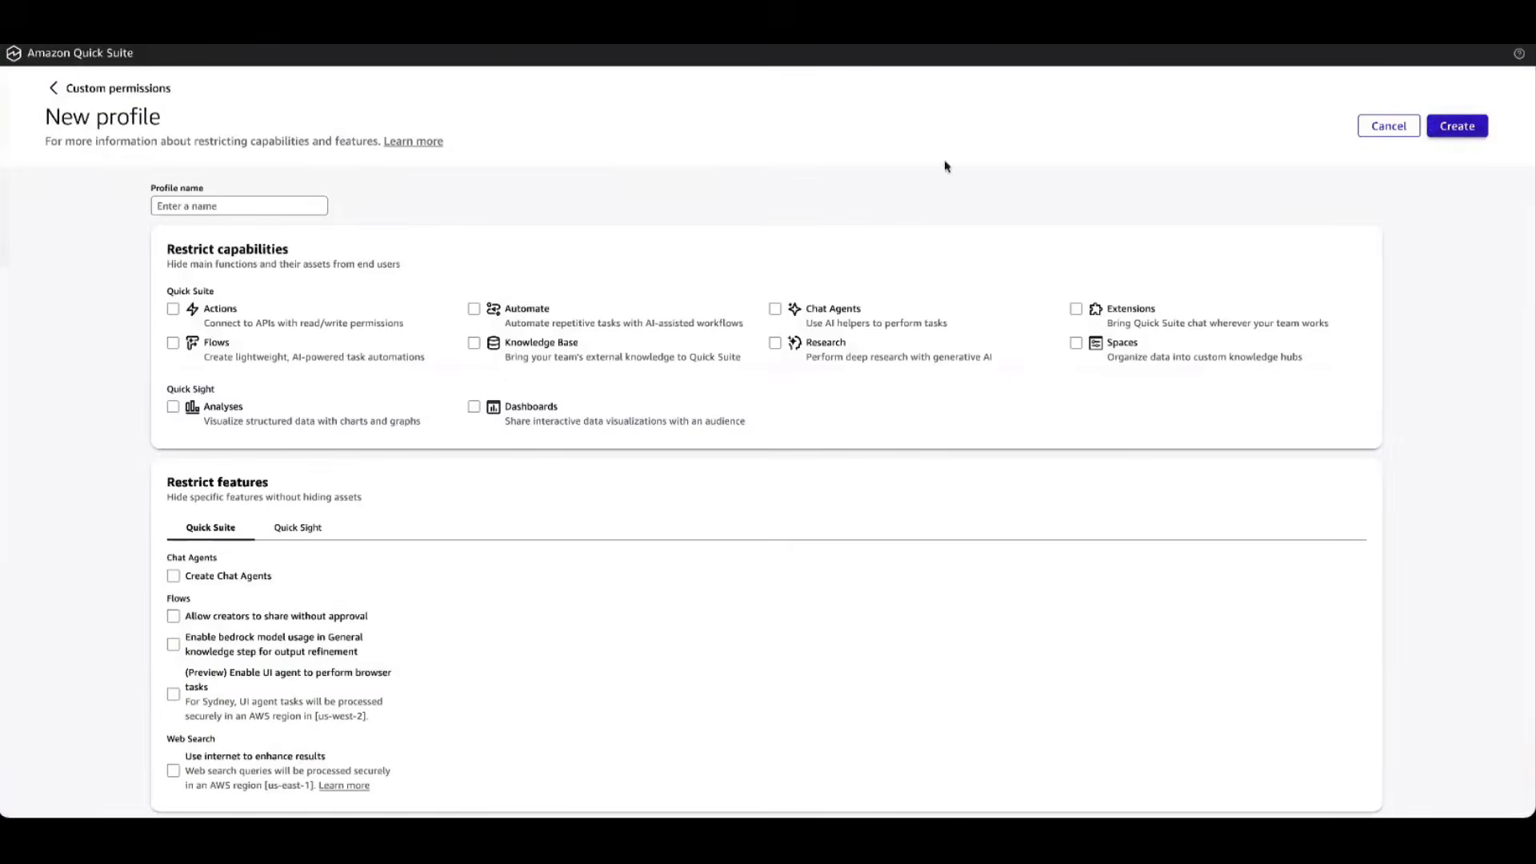
pyautogui.click(179, 201)
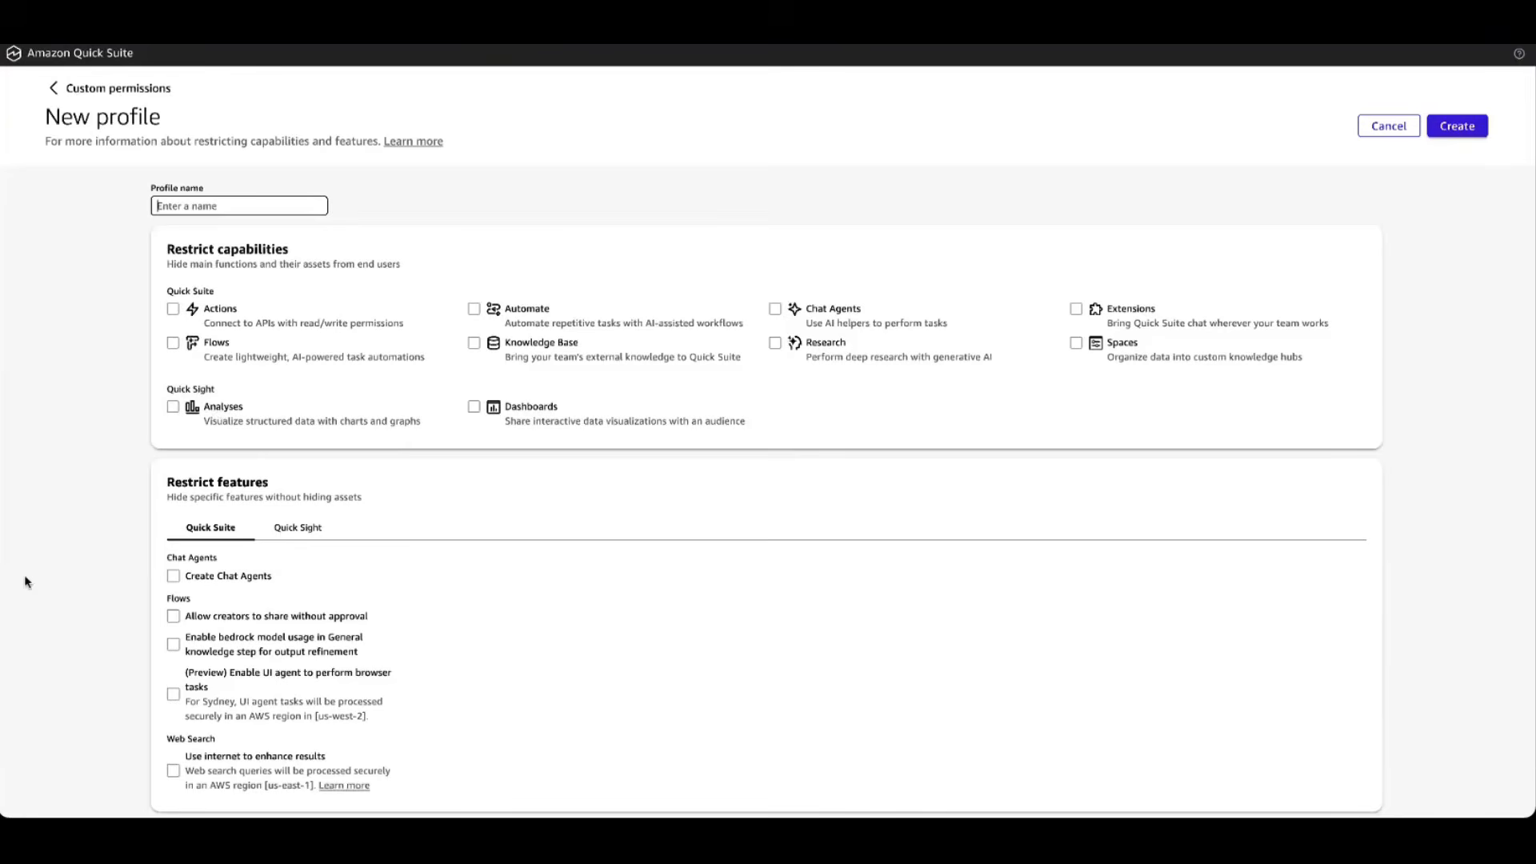
pyautogui.scroll(-2, 24, 574)
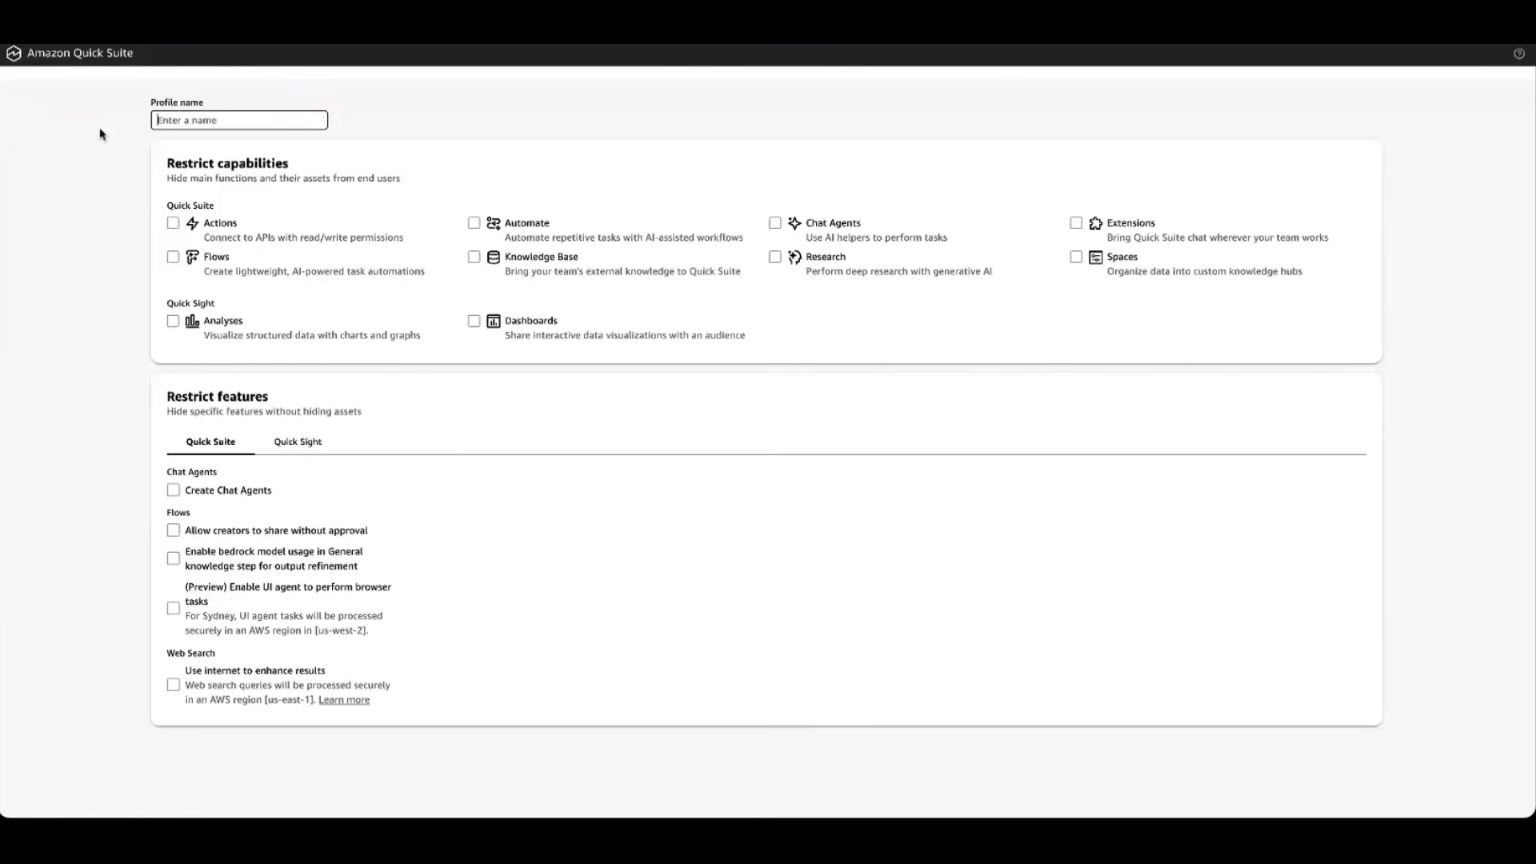
pyautogui.scroll(2, 100, 133)
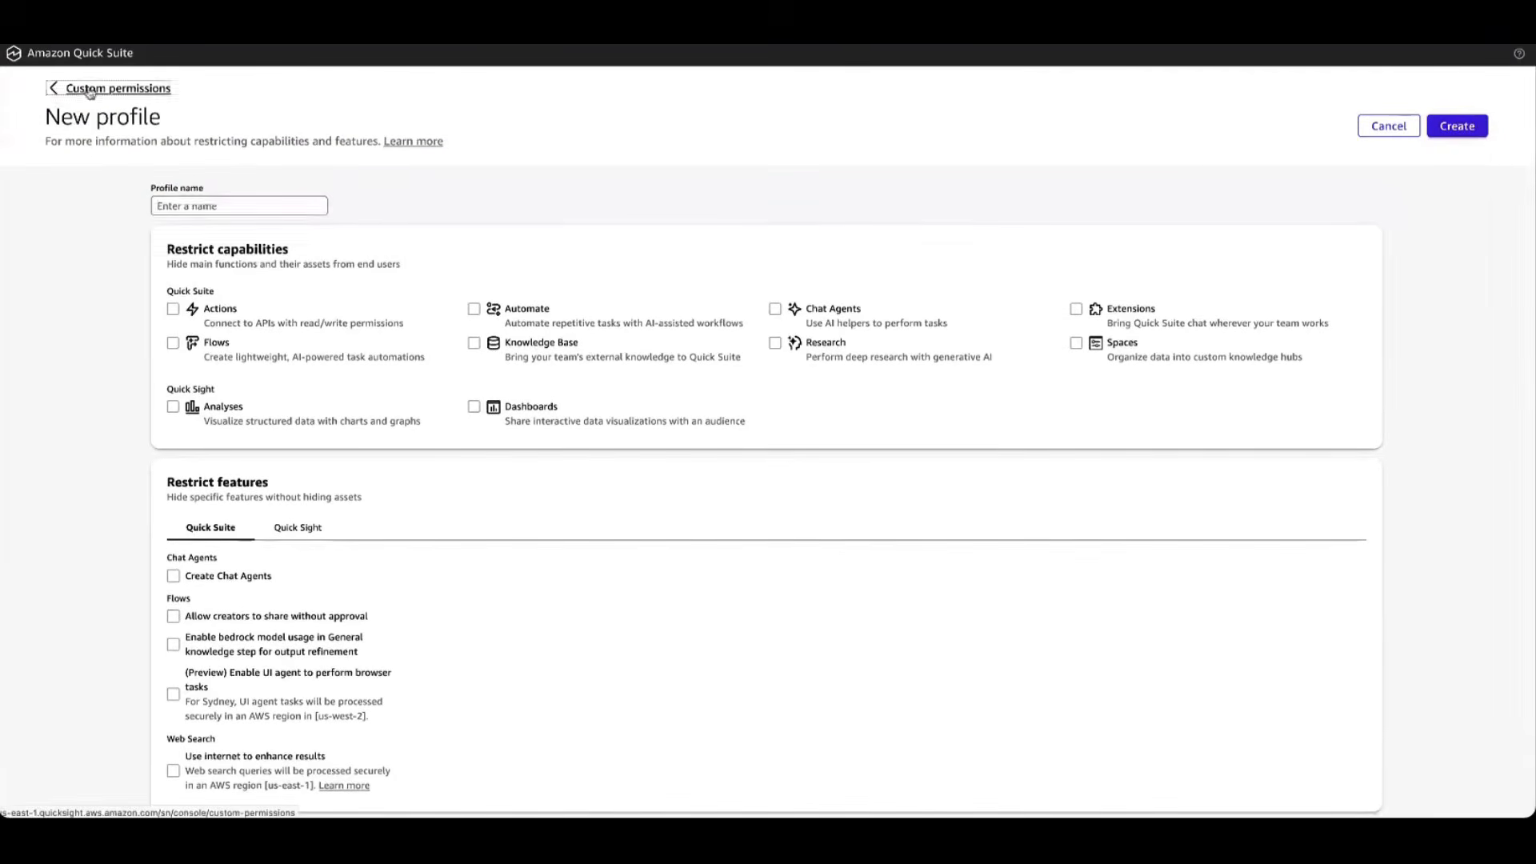
# - Return to the custom permissions list, view the actions available for the BI profile, and go back to account management
pyautogui.click(55, 91)
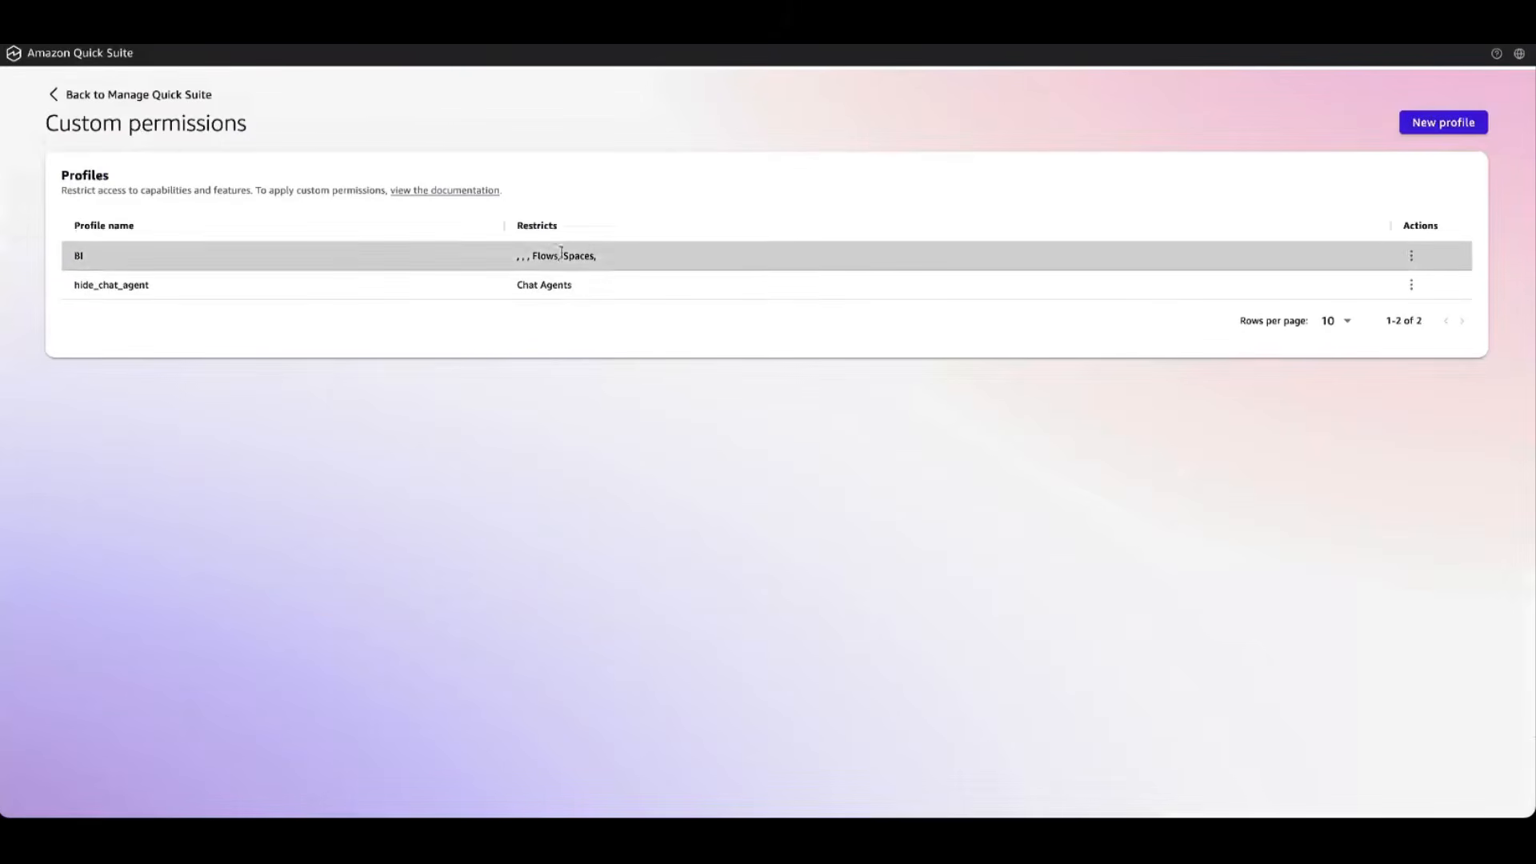
pyautogui.click(1412, 260)
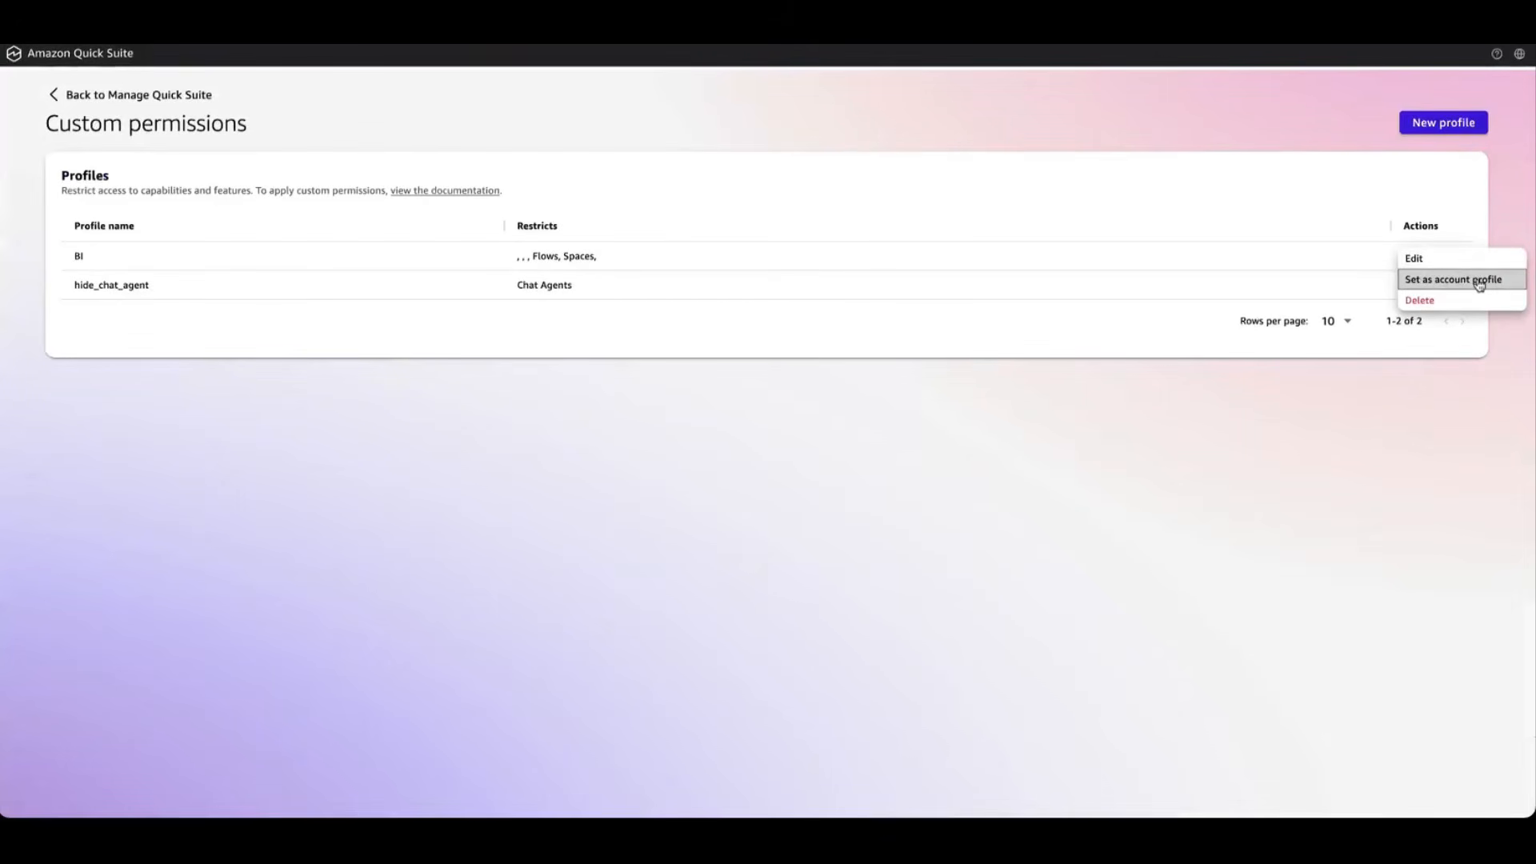
pyautogui.press('Escape')
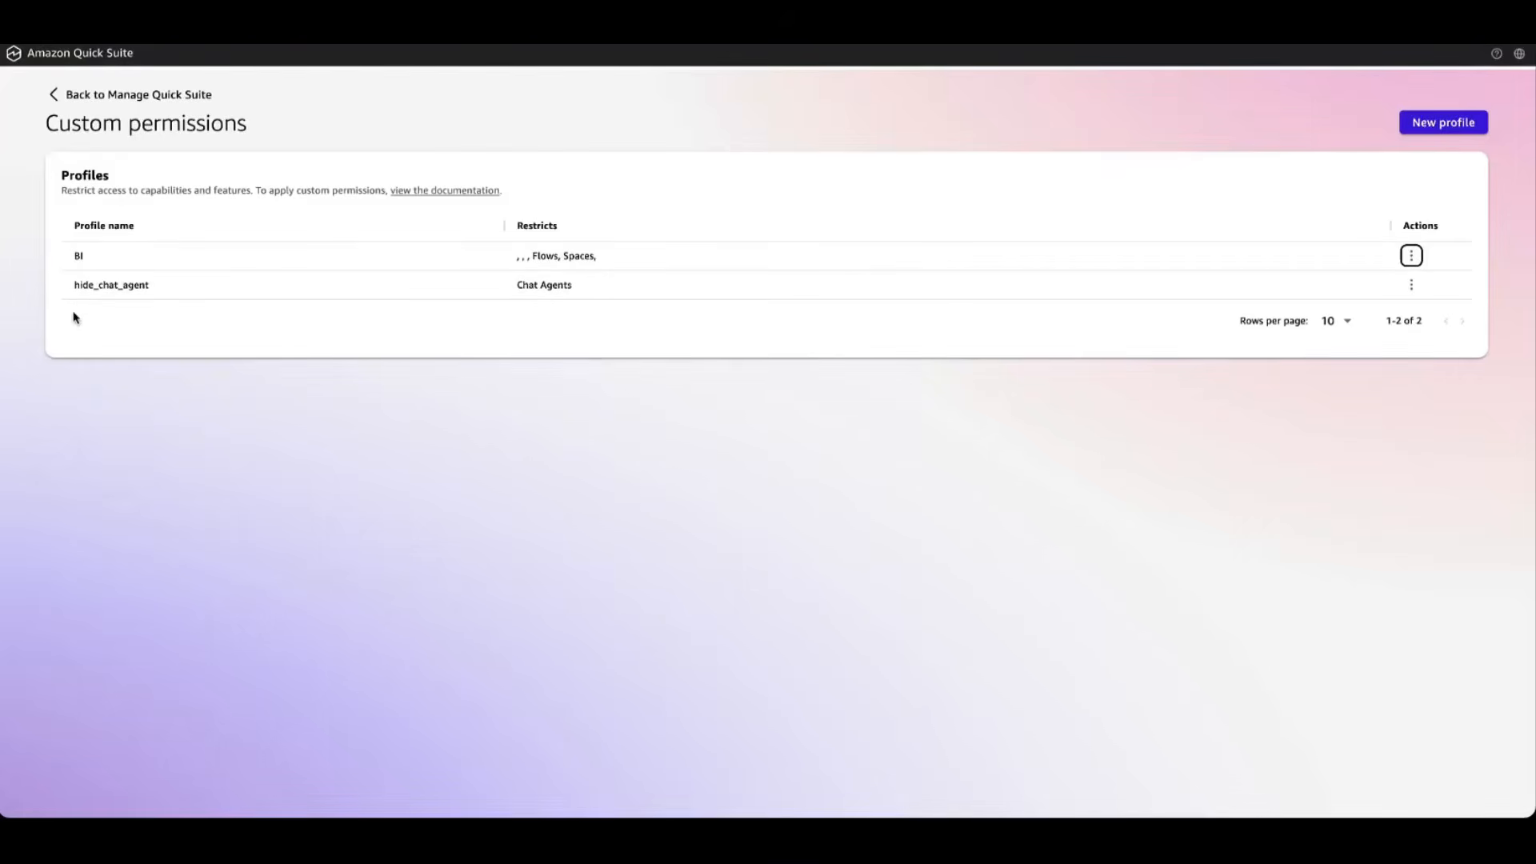
pyautogui.click(106, 96)
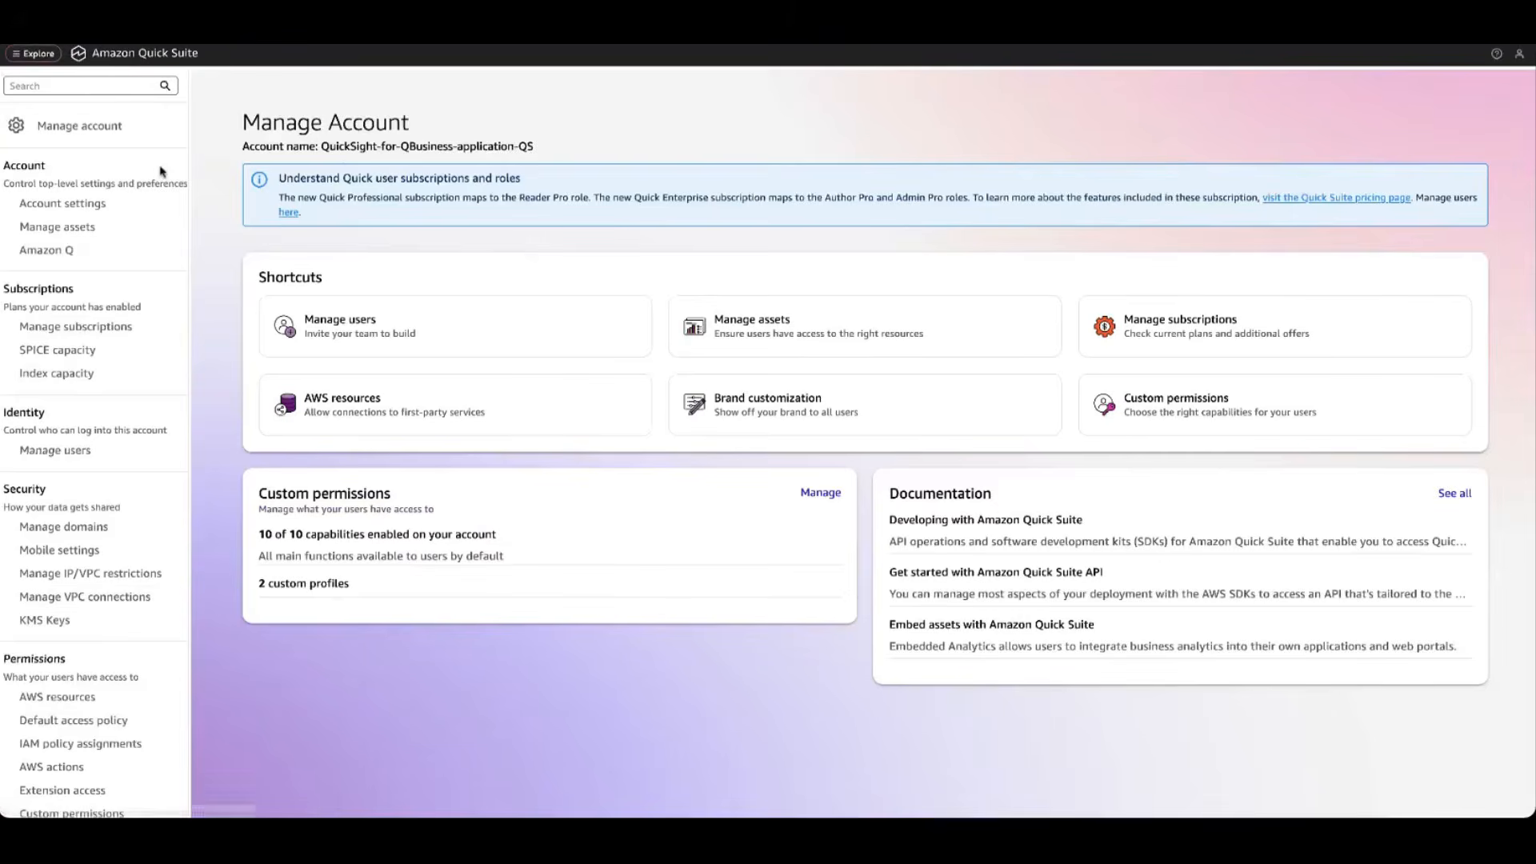
# - Open the Amazon Q permissions and examine the personalization, dashboard indexing and Dashboard Q&A settings
pyautogui.click(44, 251)
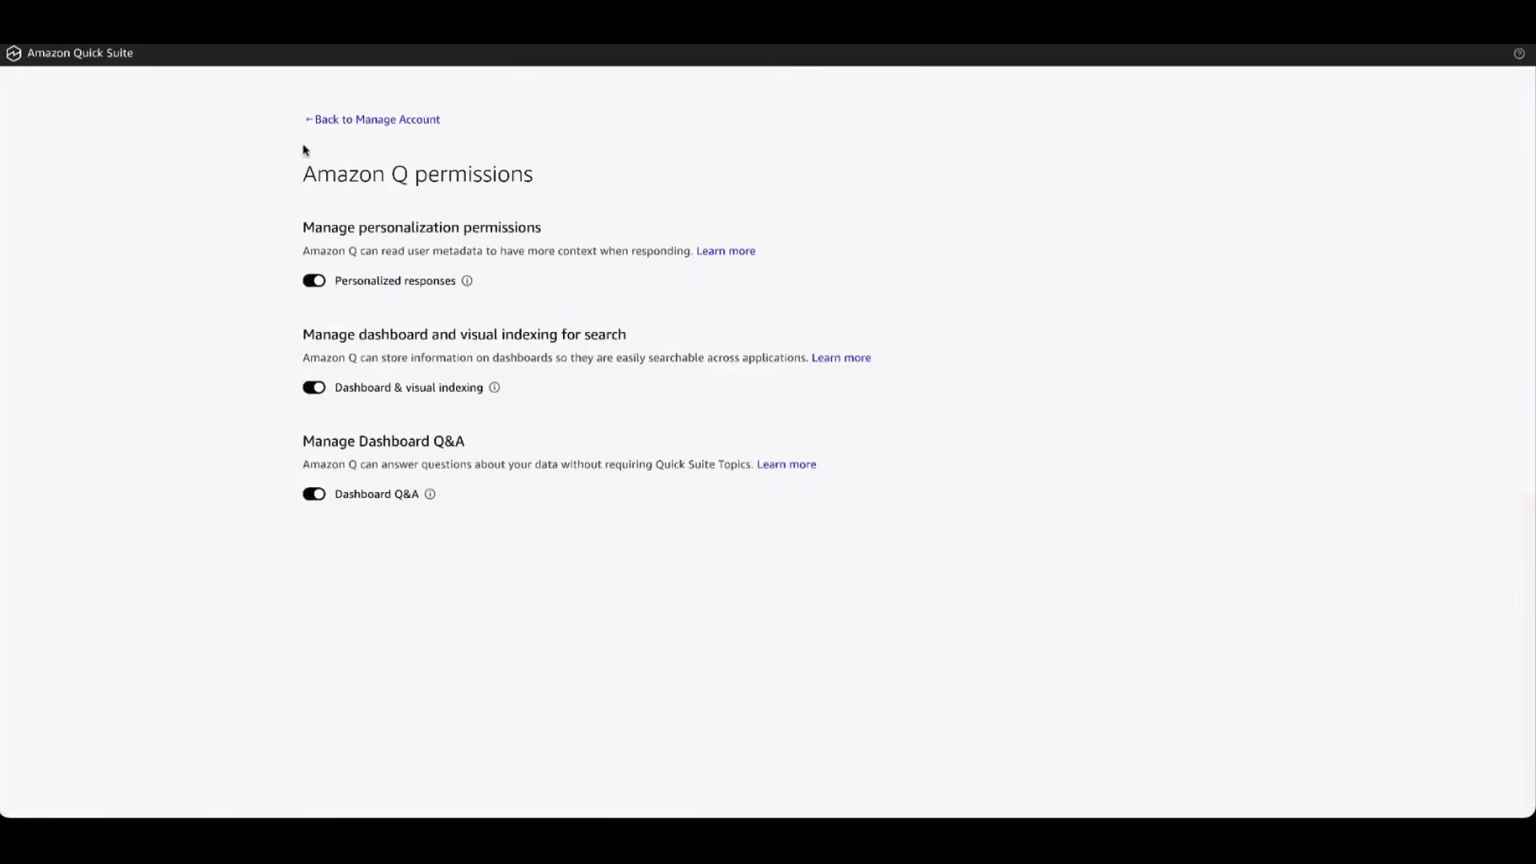
pyautogui.moveTo(301, 171); pyautogui.dragTo(551, 183)
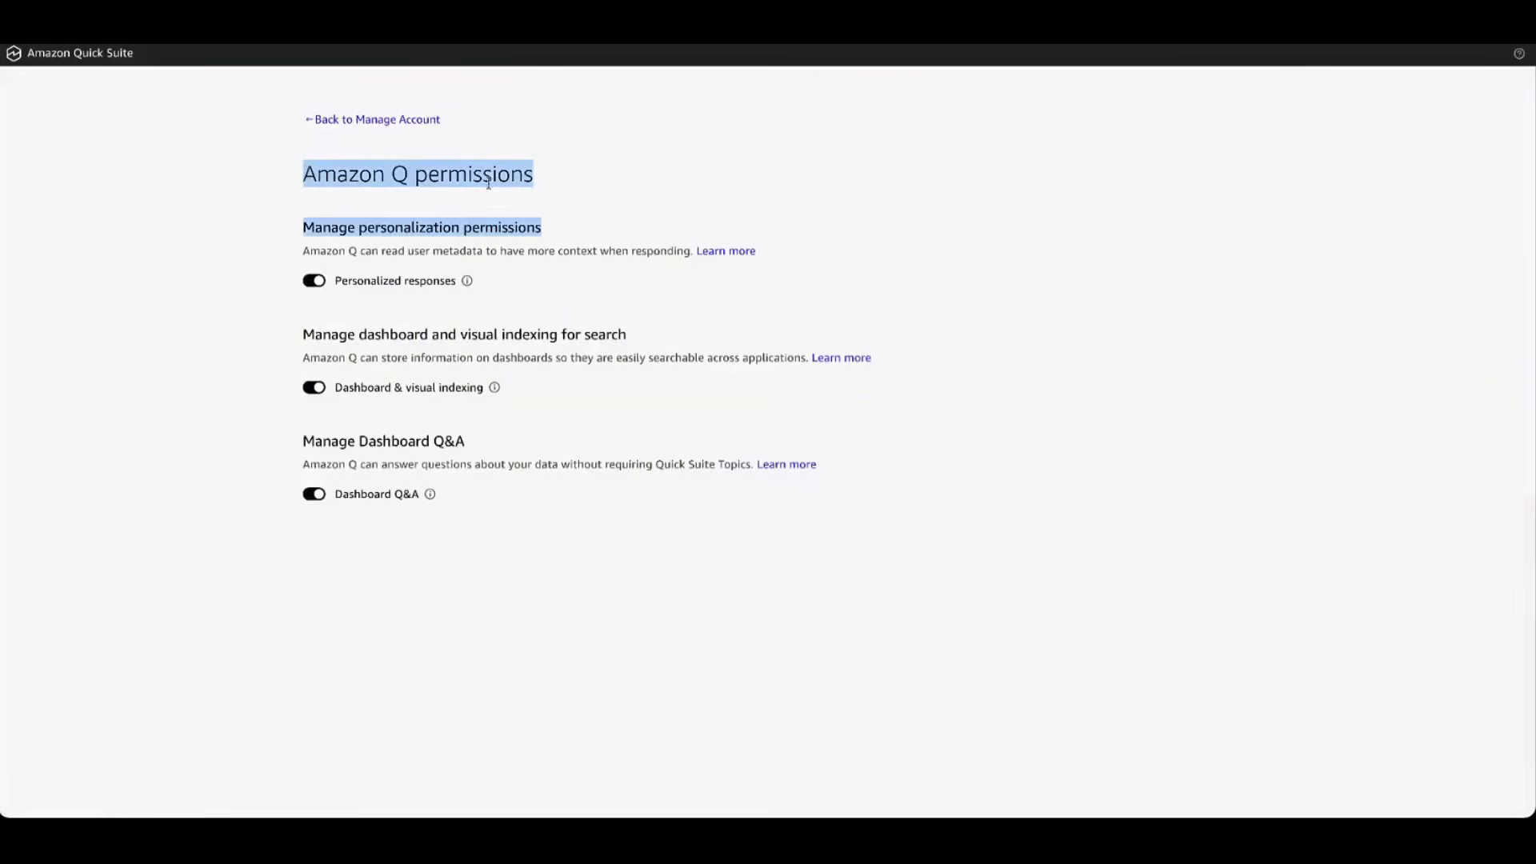
pyautogui.click(479, 185)
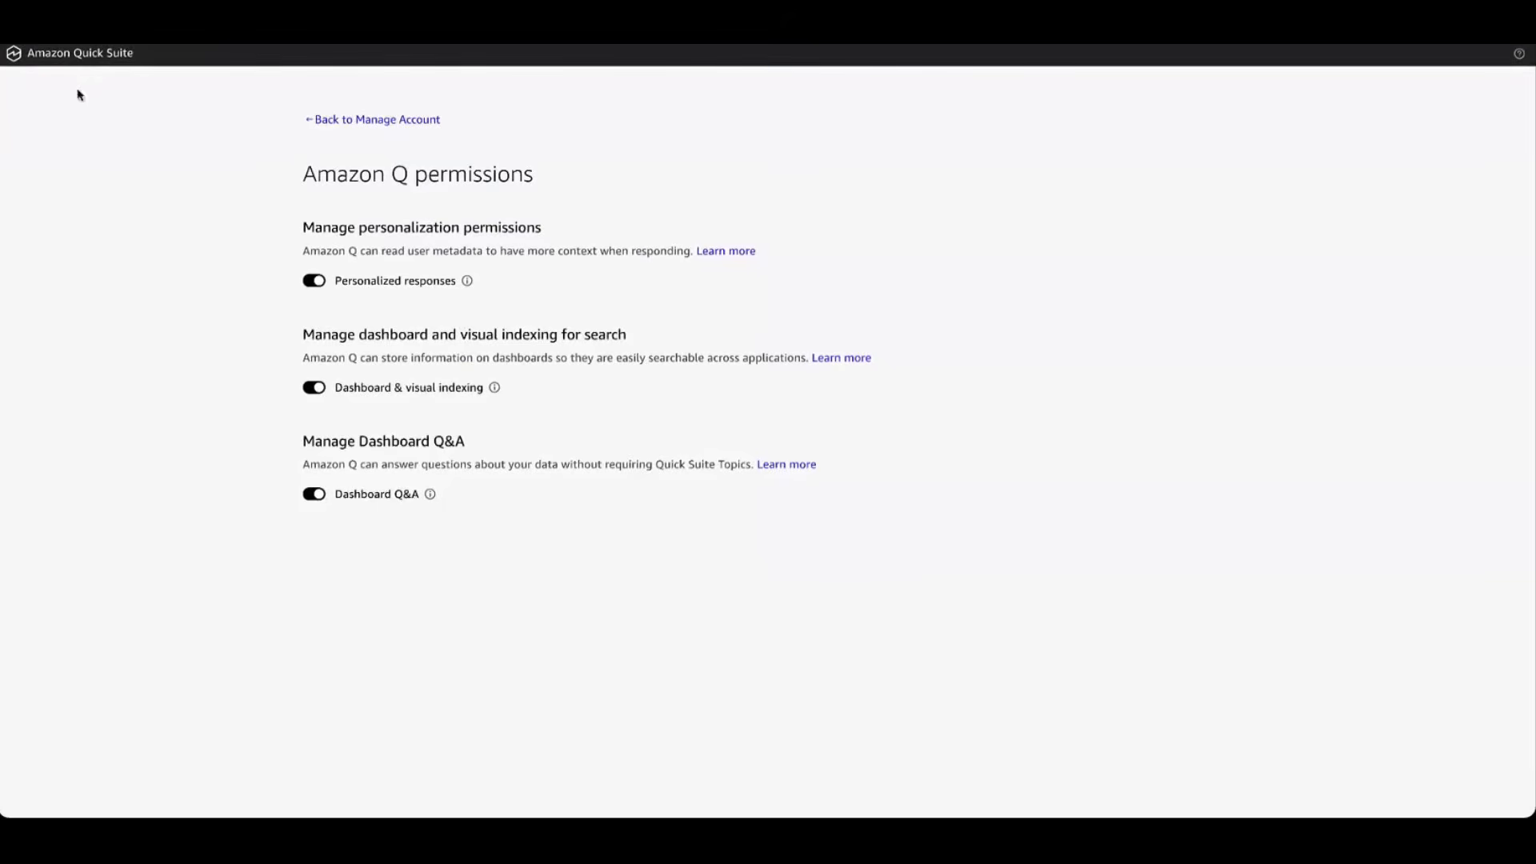
# - Go to the home page, view the list of spaces, and return to Quick Suite account management
pyautogui.click(53, 56)
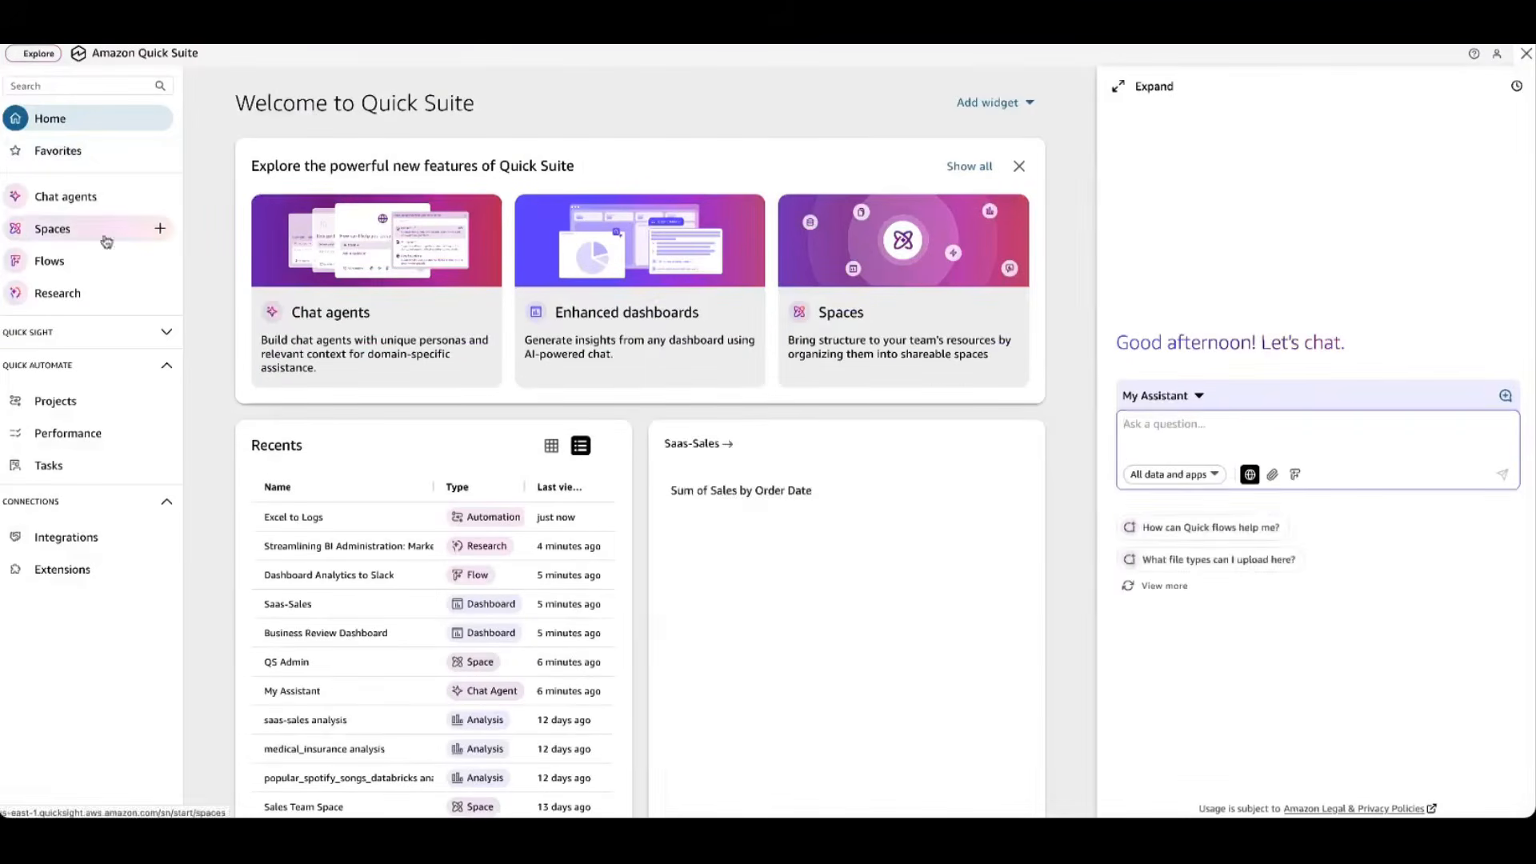
pyautogui.click(64, 233)
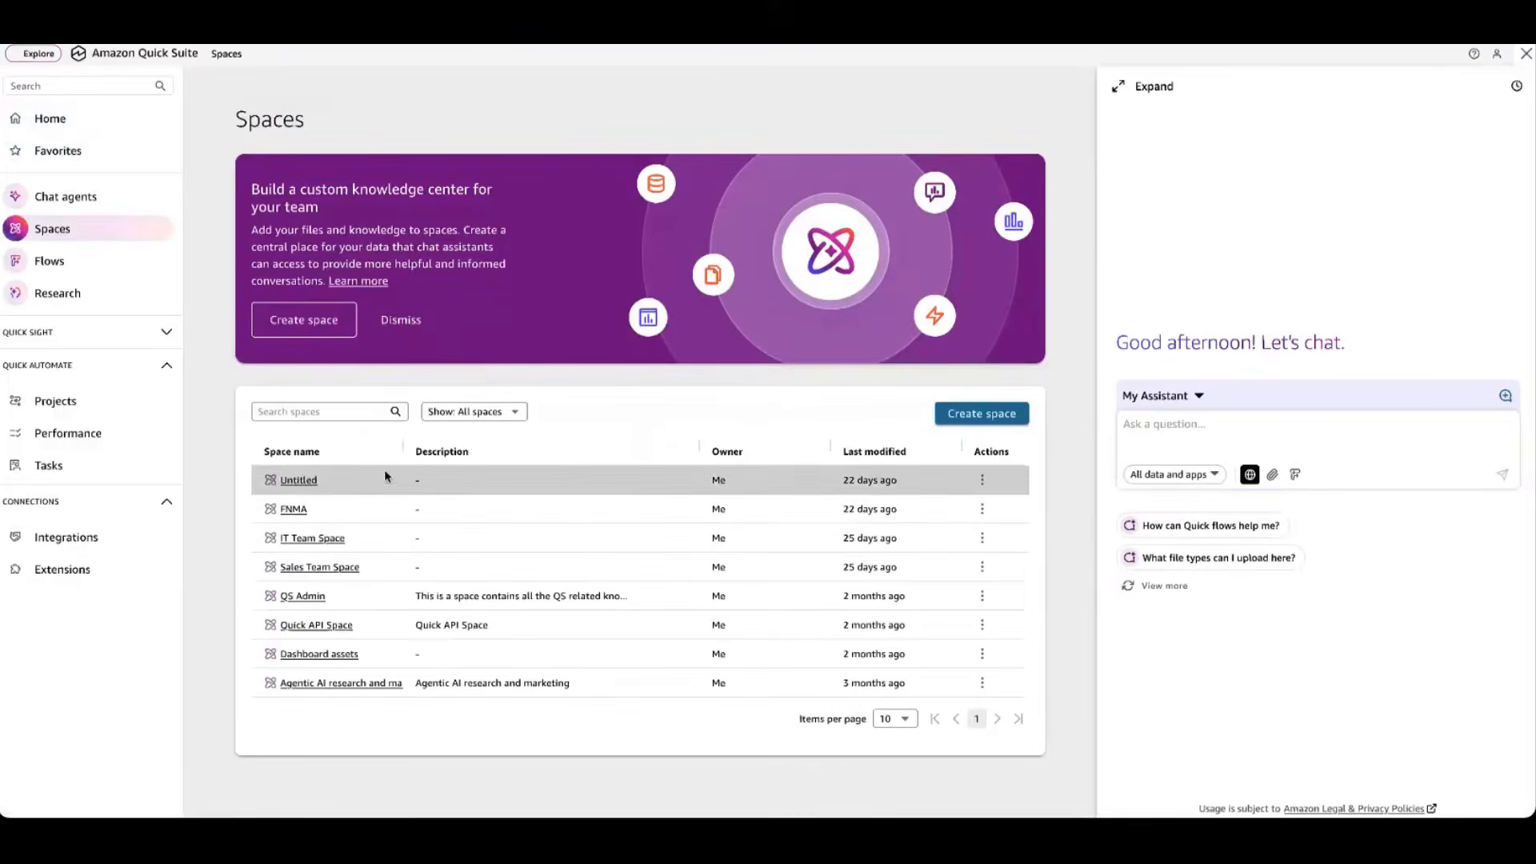
pyautogui.click(1497, 56)
pyautogui.click(1357, 143)
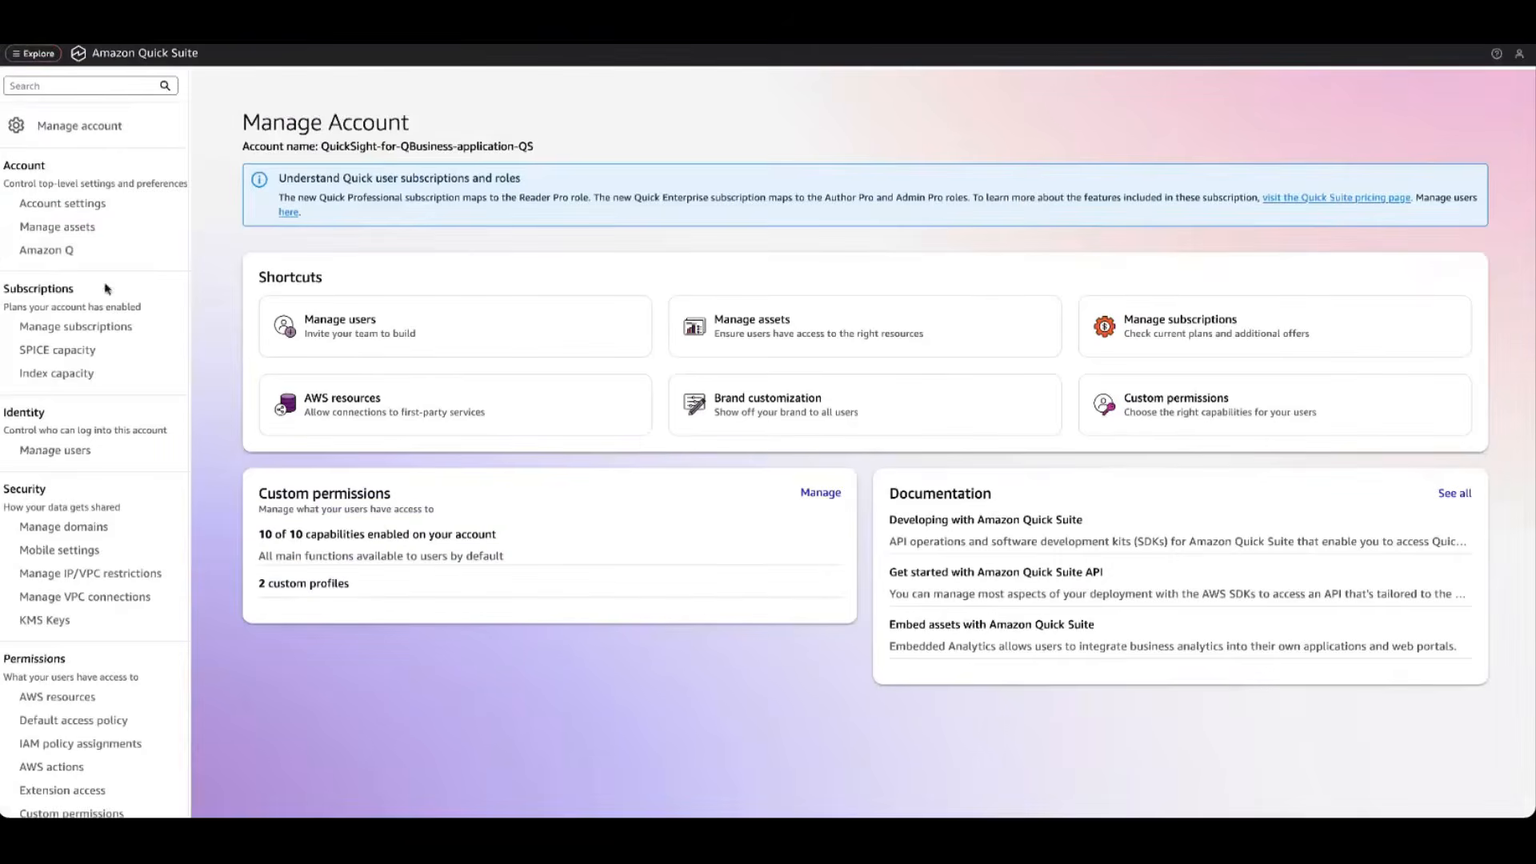
# - Examine the purchased index capacity and its usage, and return to account management
pyautogui.click(56, 376)
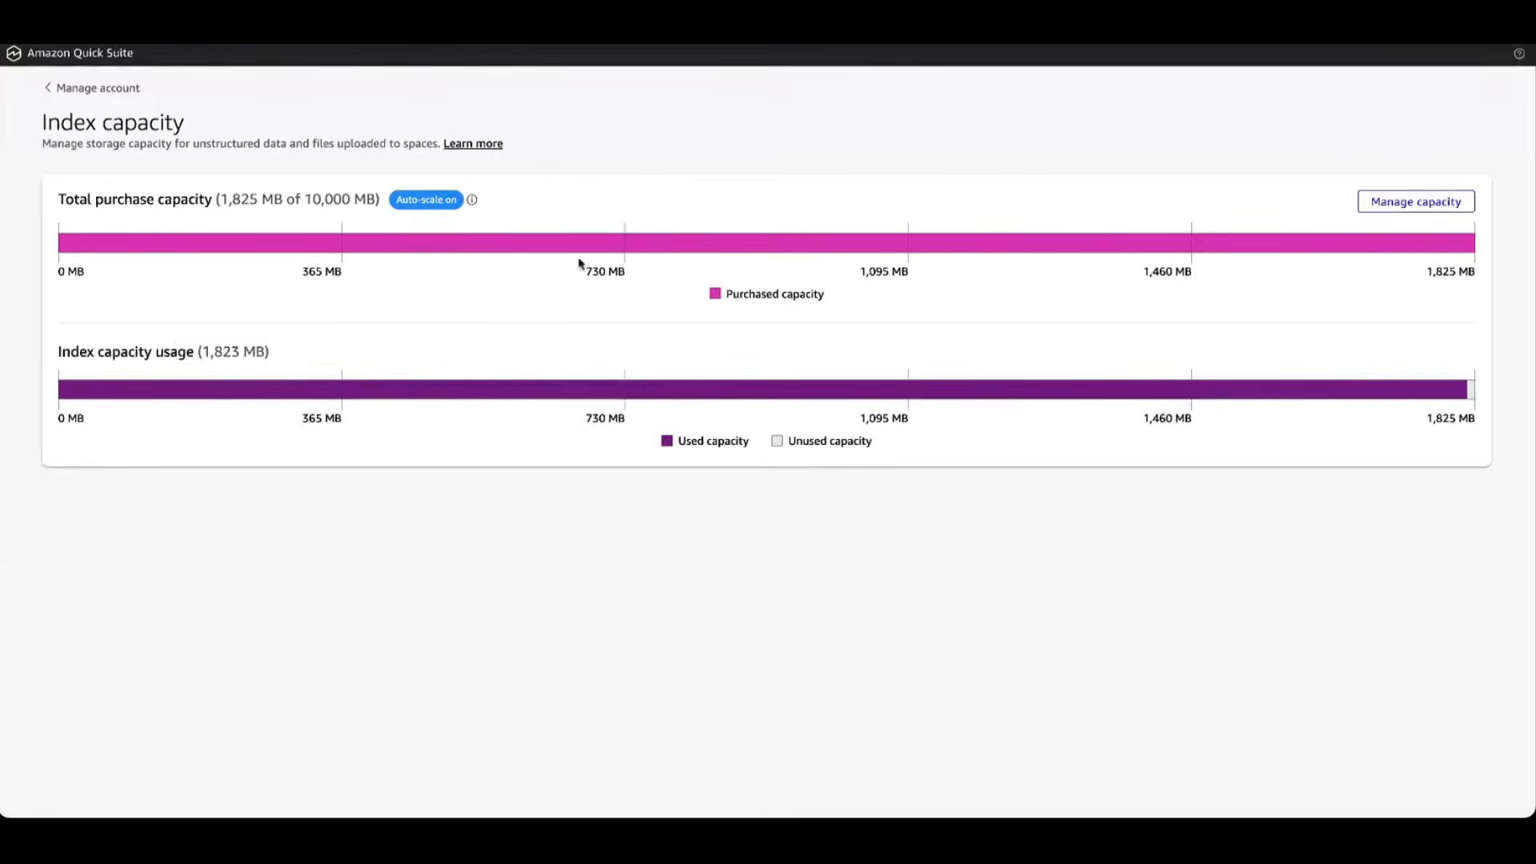
pyautogui.moveTo(532, 244)
pyautogui.click(96, 89)
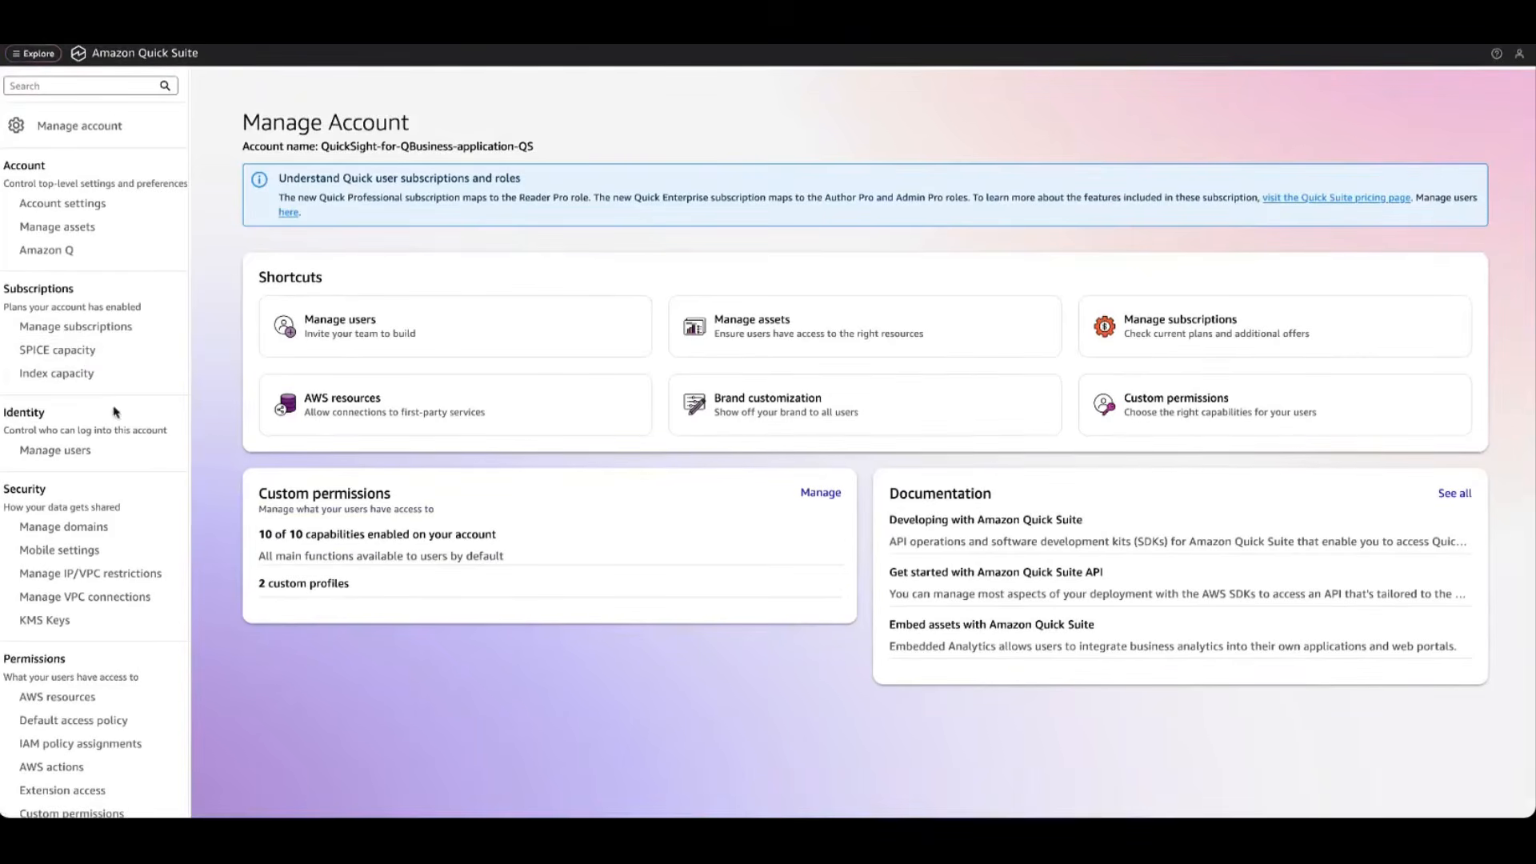
# - Open the AWS actions page and examine the machine learning and storage sources offered for a new action
pyautogui.scroll(-3, 105, 607)
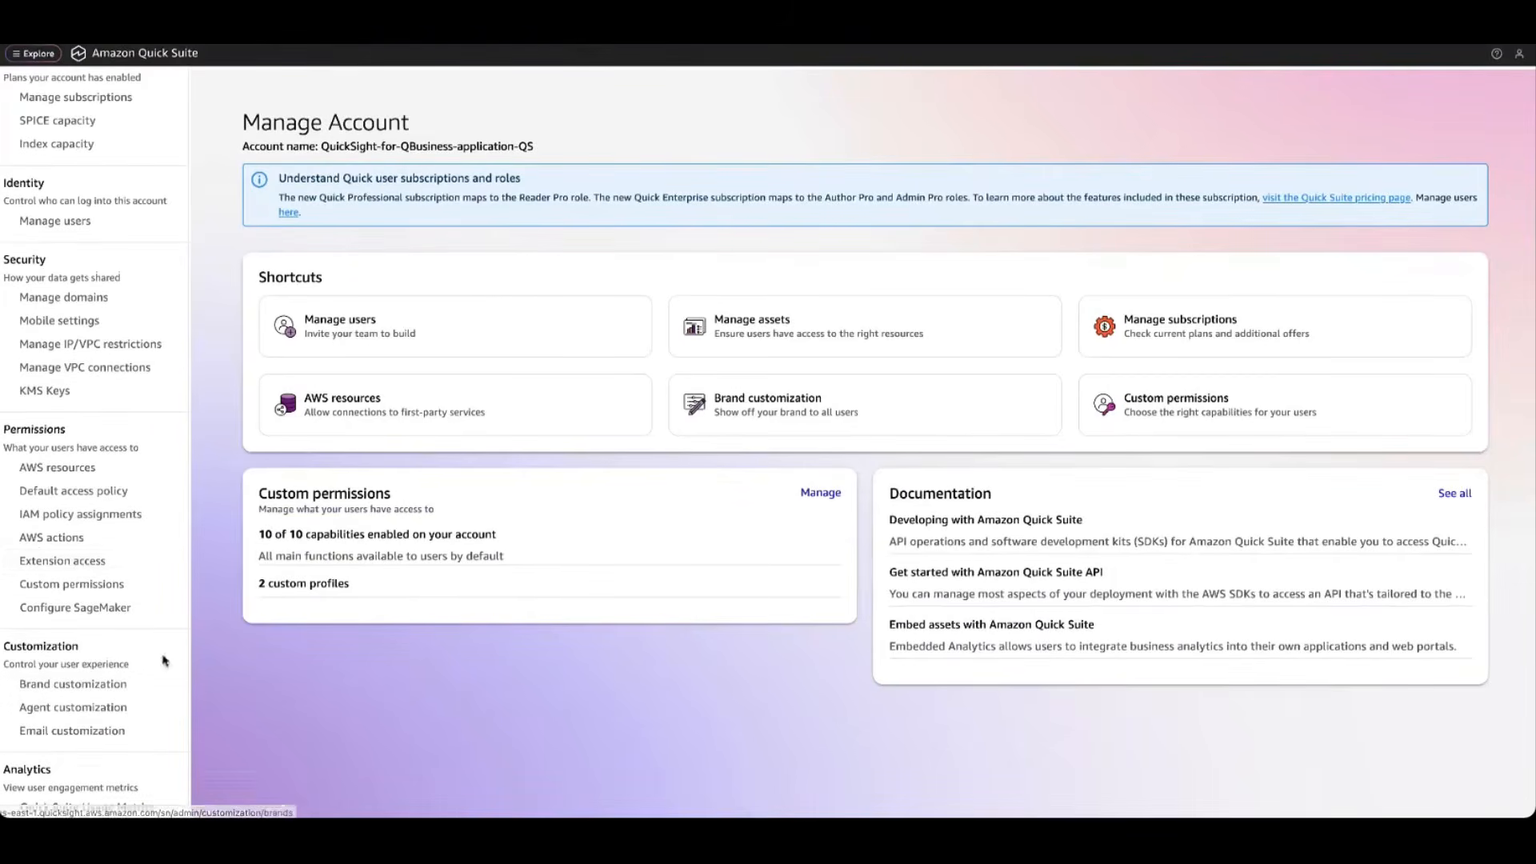
pyautogui.click(51, 542)
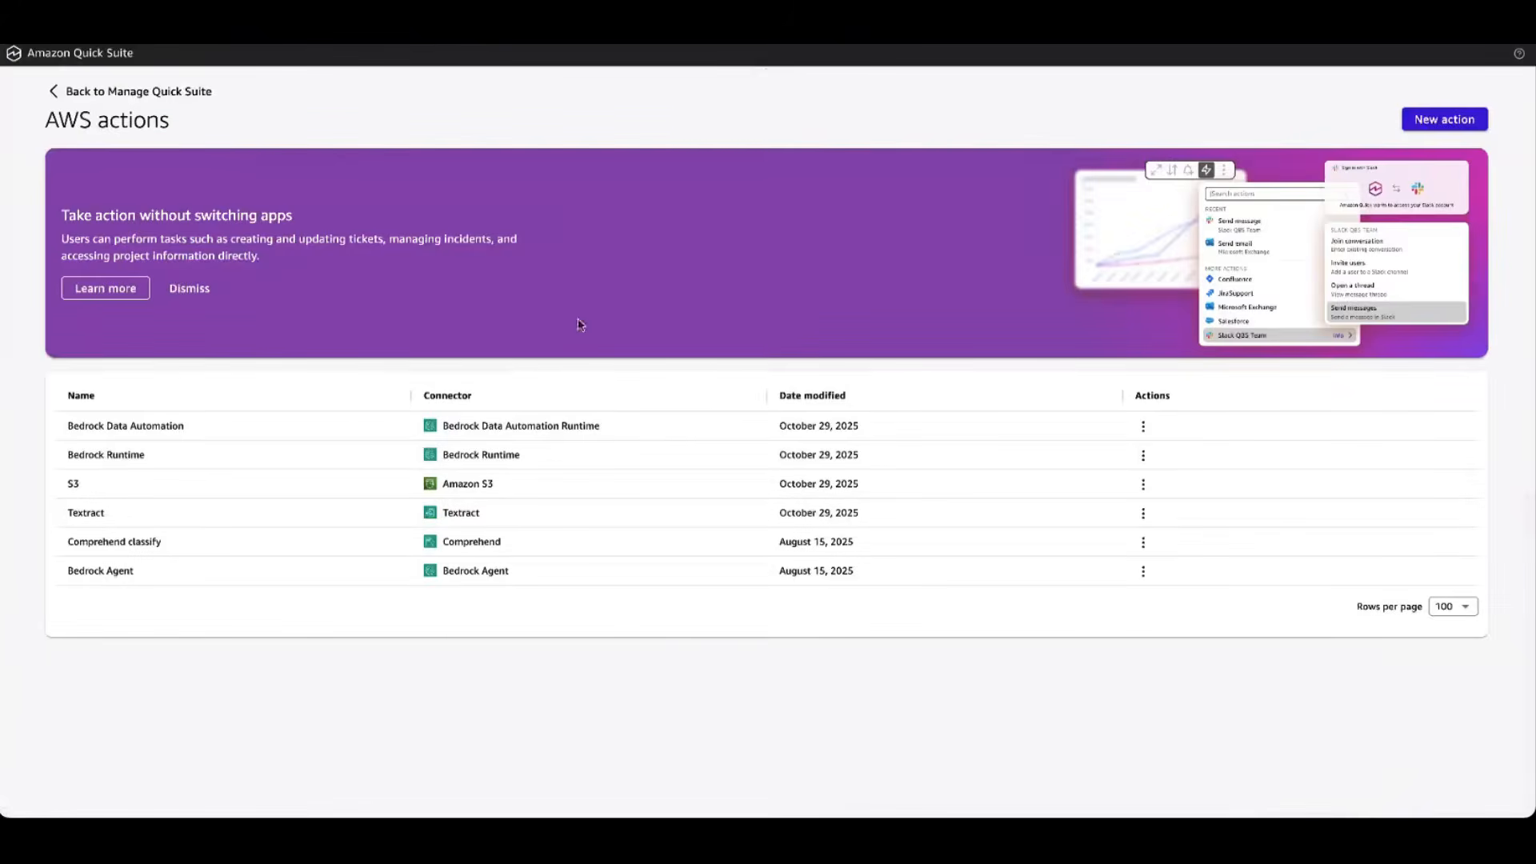
pyautogui.click(1414, 120)
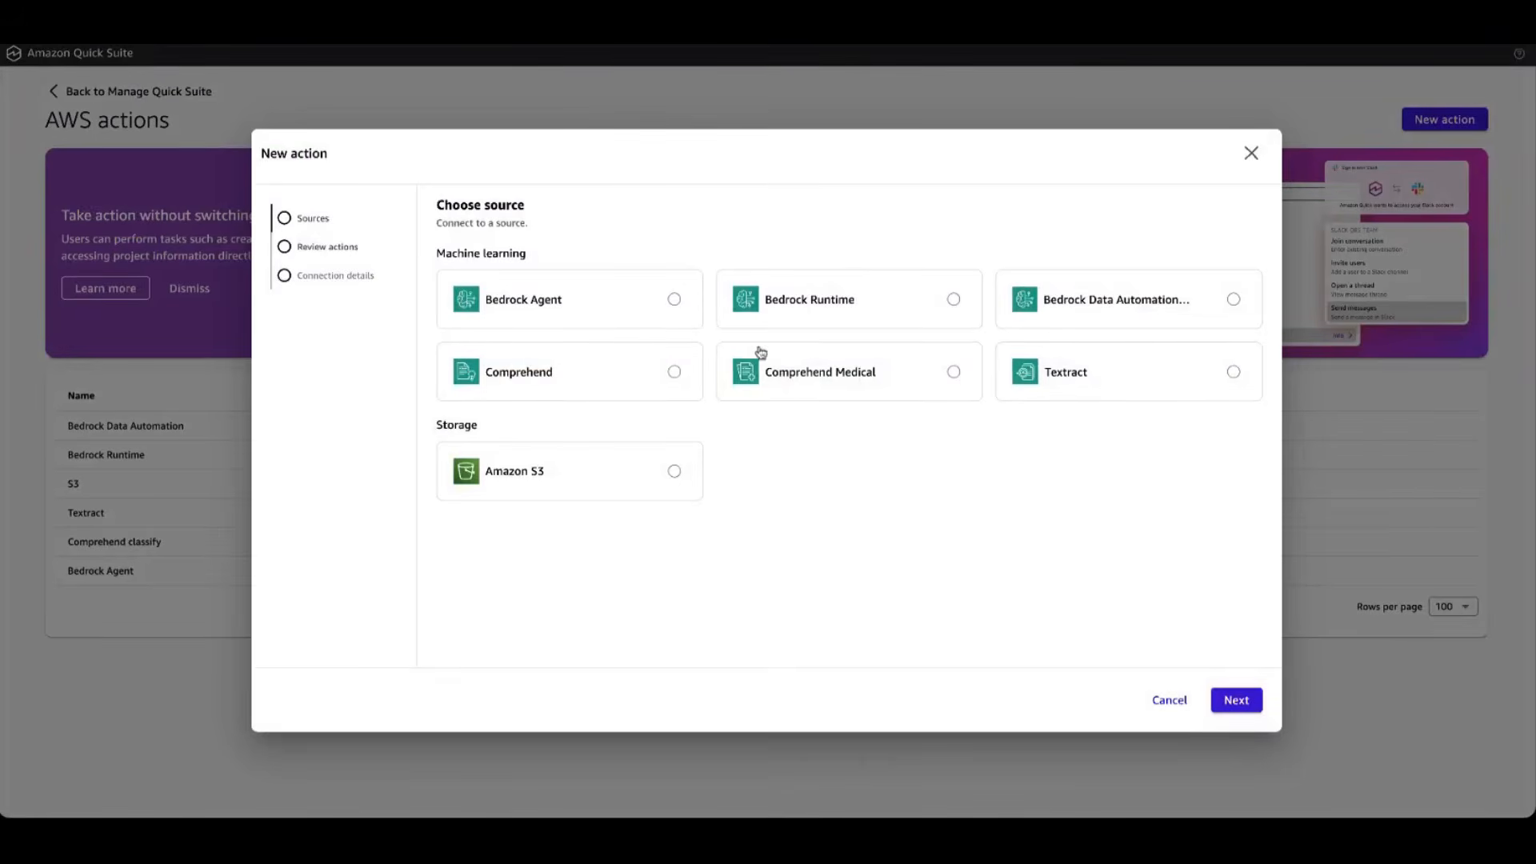
pyautogui.press('super+r')
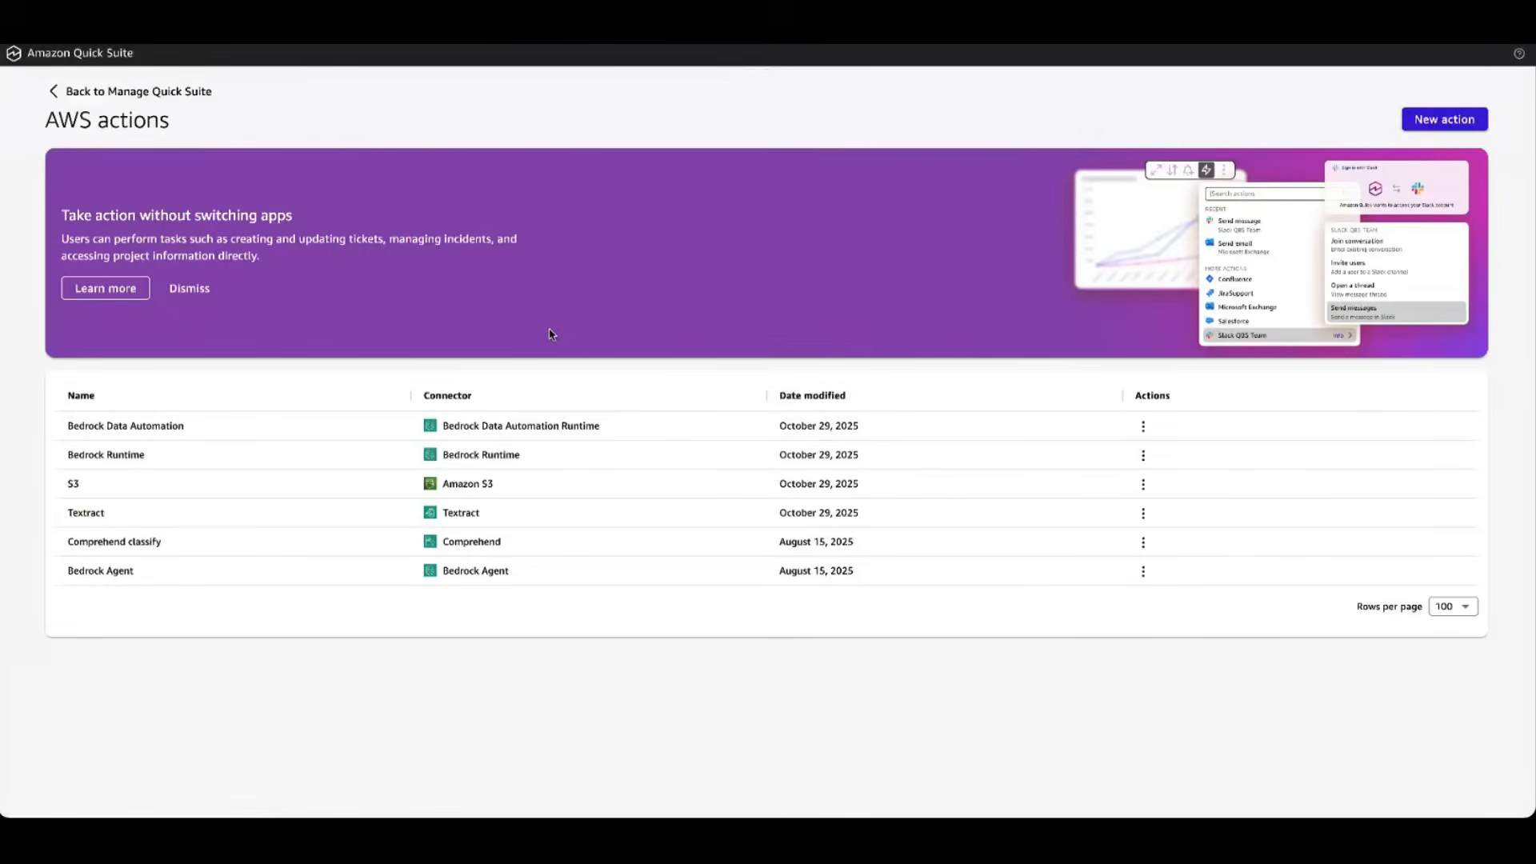
# - Try to open a new action and the existing Bedrock Data Automation action, and return to account management
pyautogui.click(1443, 122)
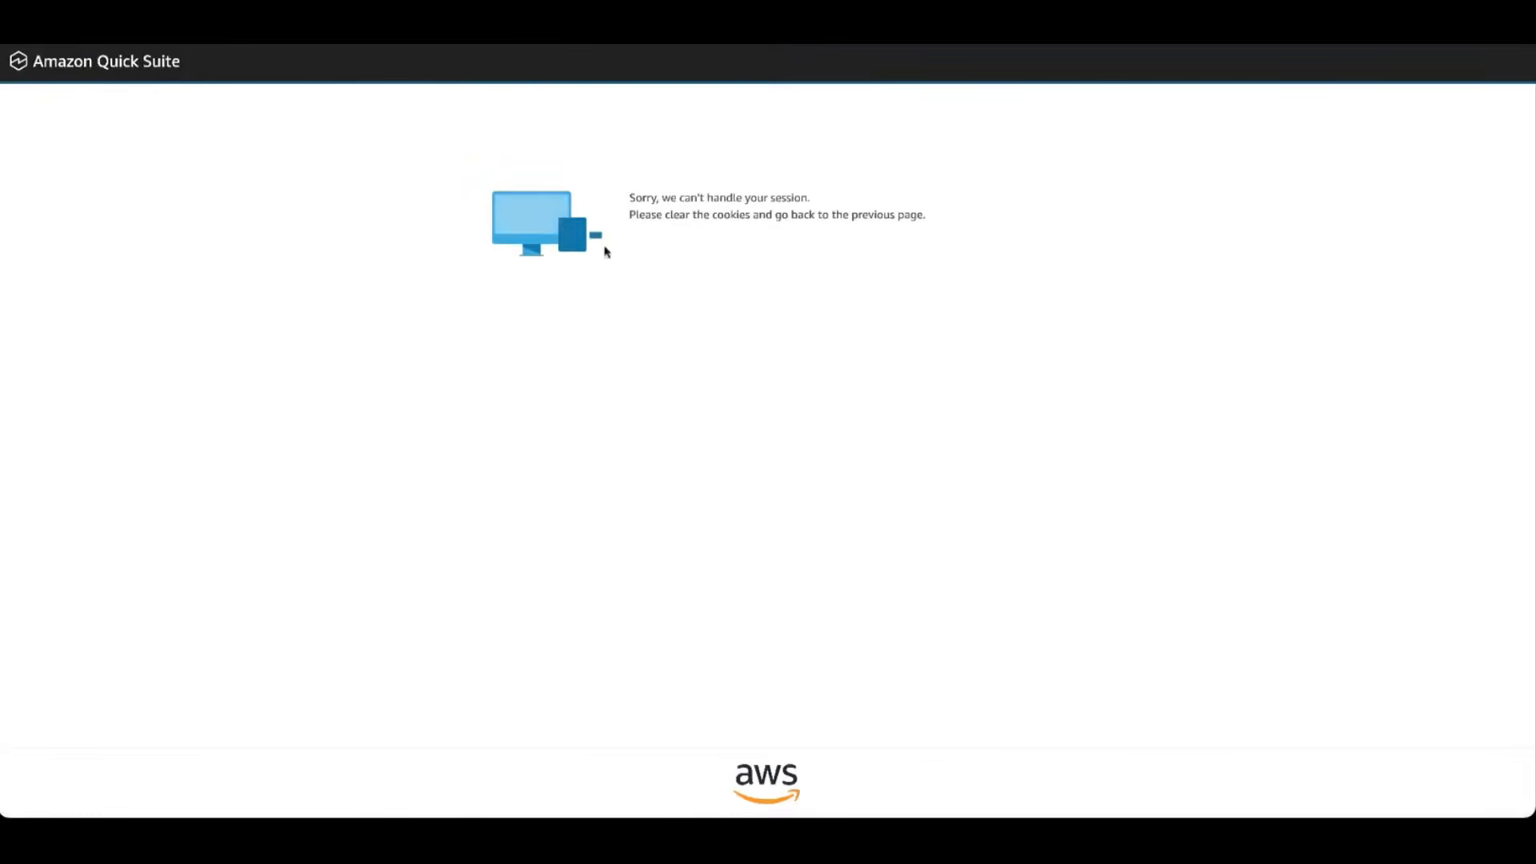
pyautogui.click(49, 28)
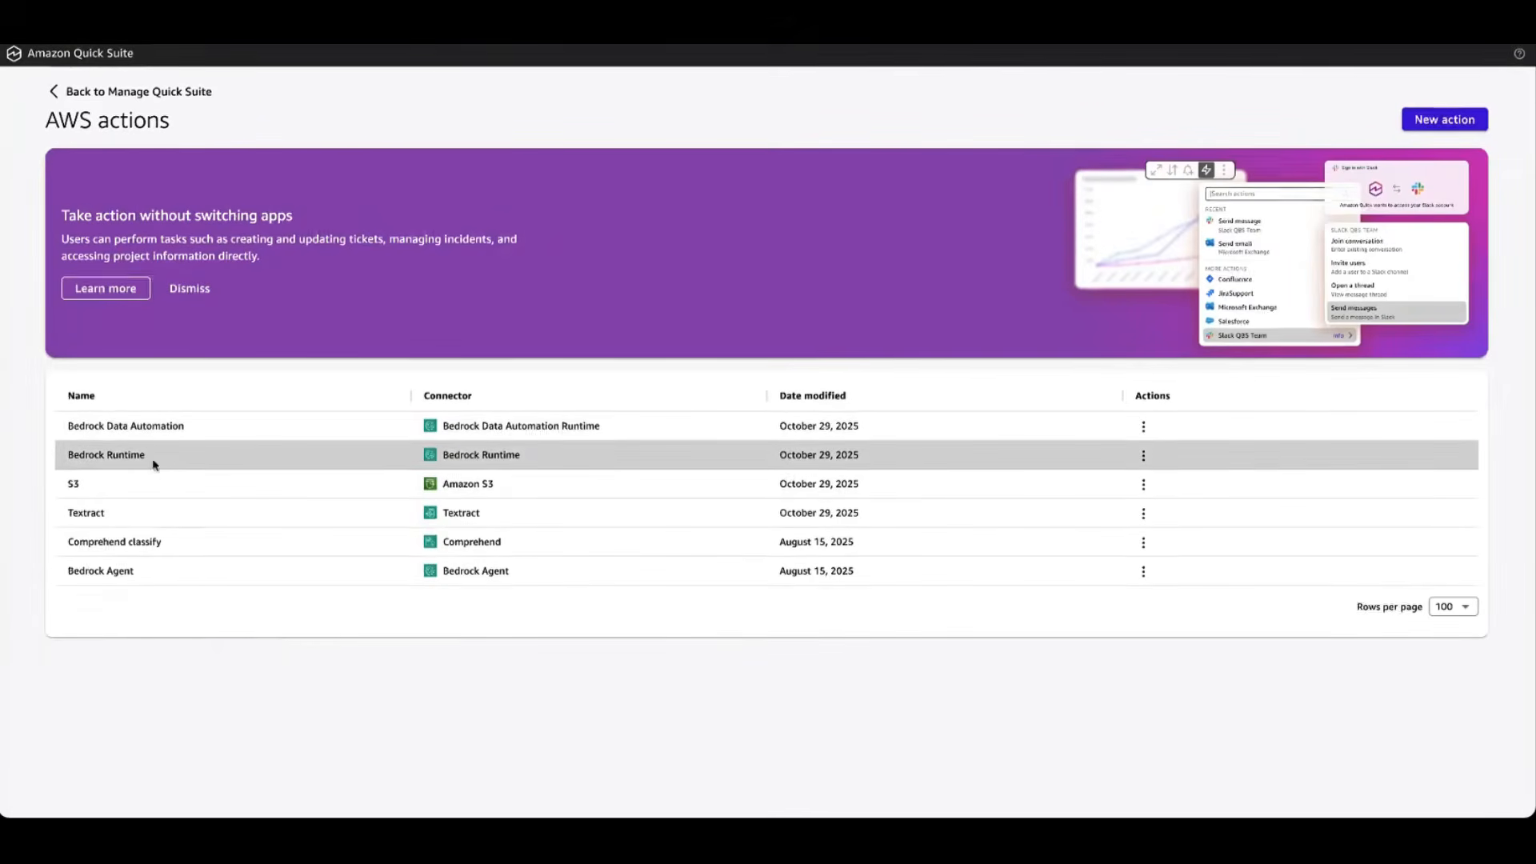
pyautogui.click(182, 429)
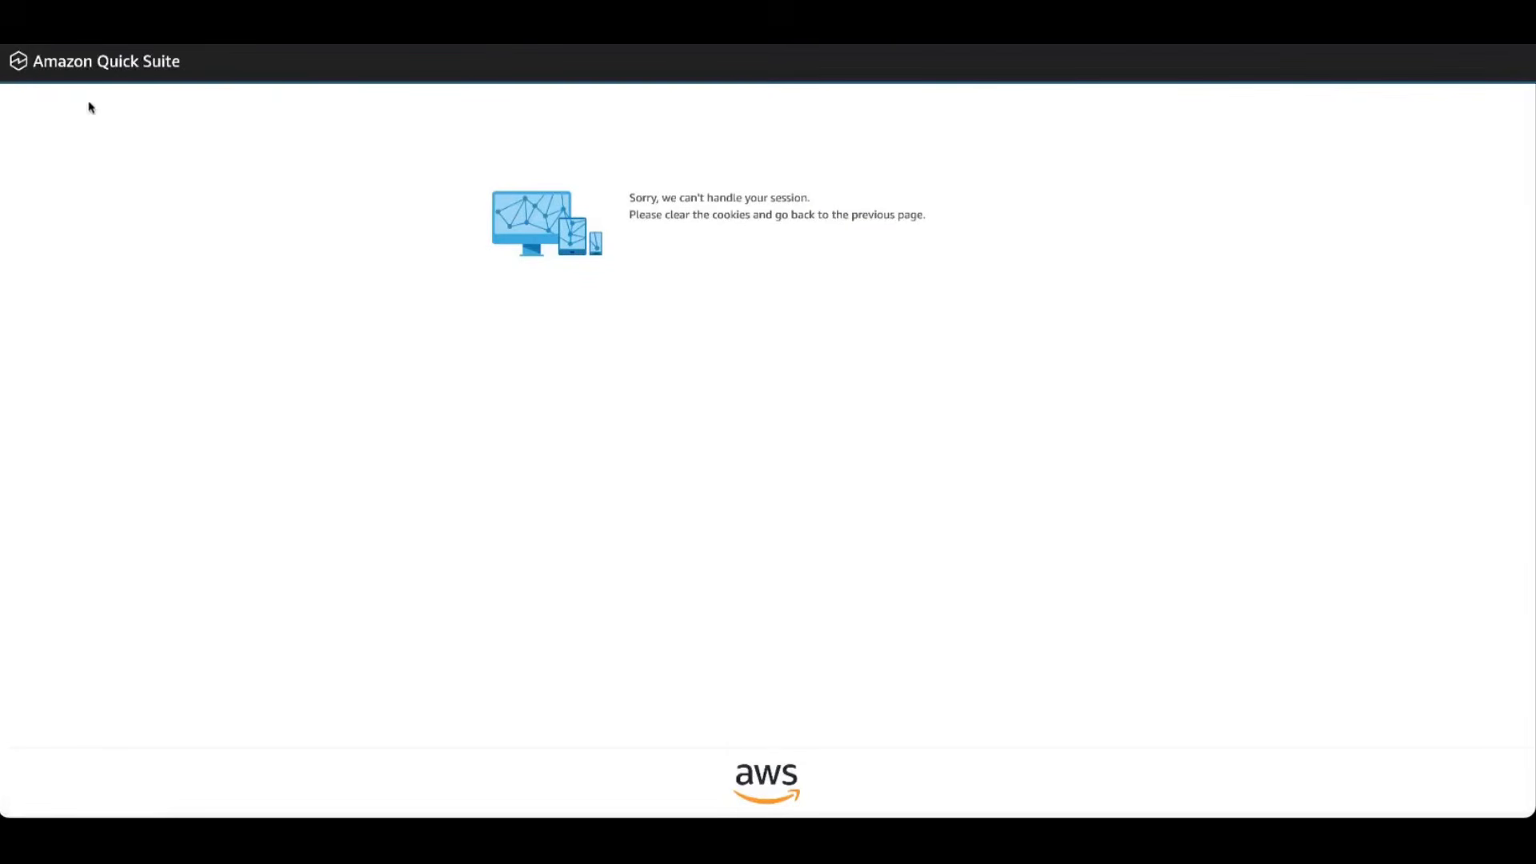
pyautogui.hotkey('alt', 'Left')
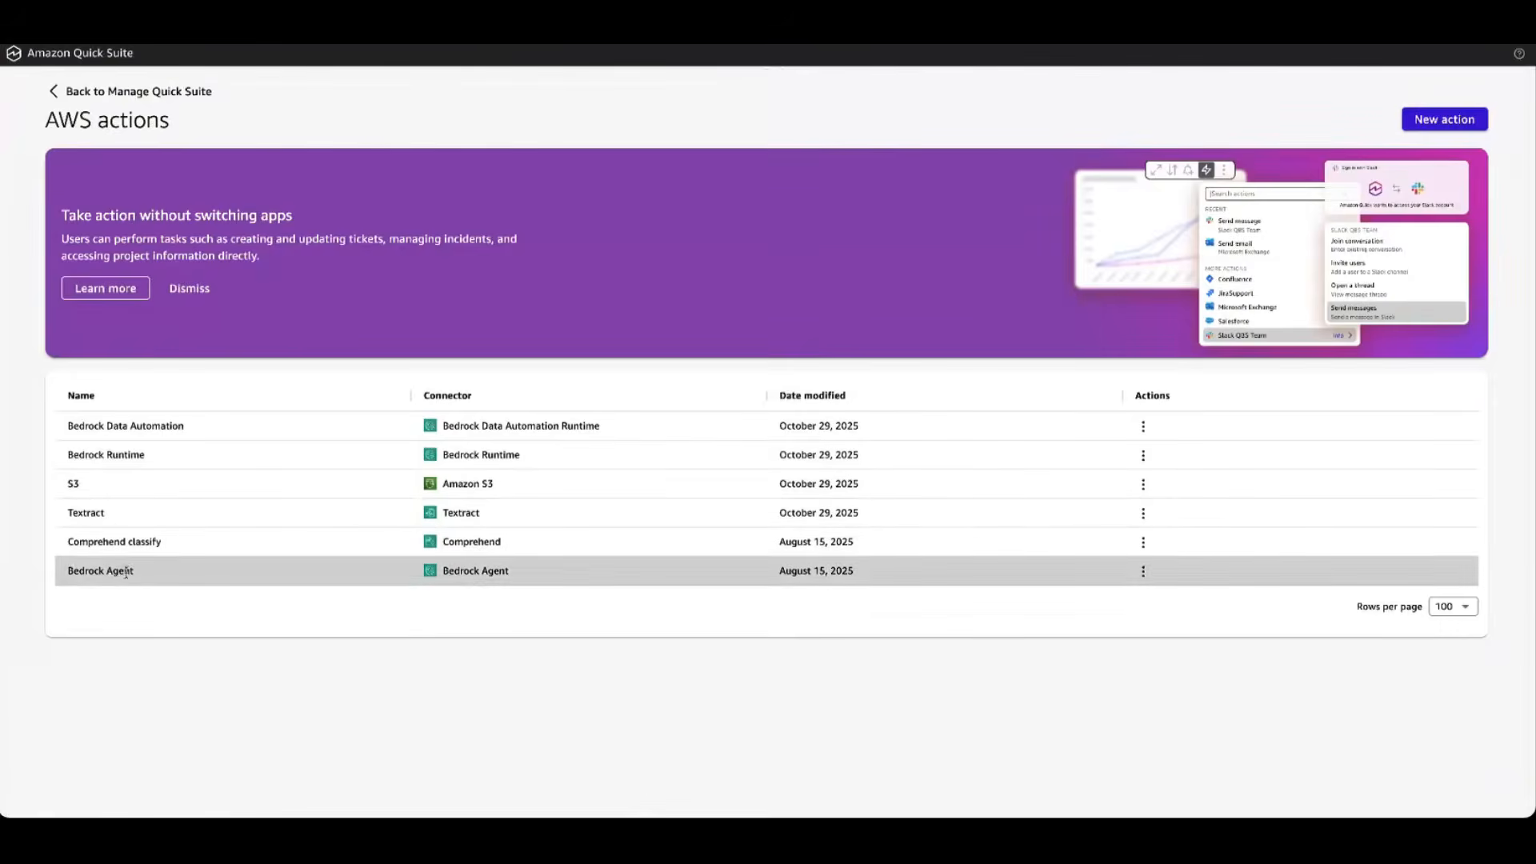
pyautogui.click(98, 94)
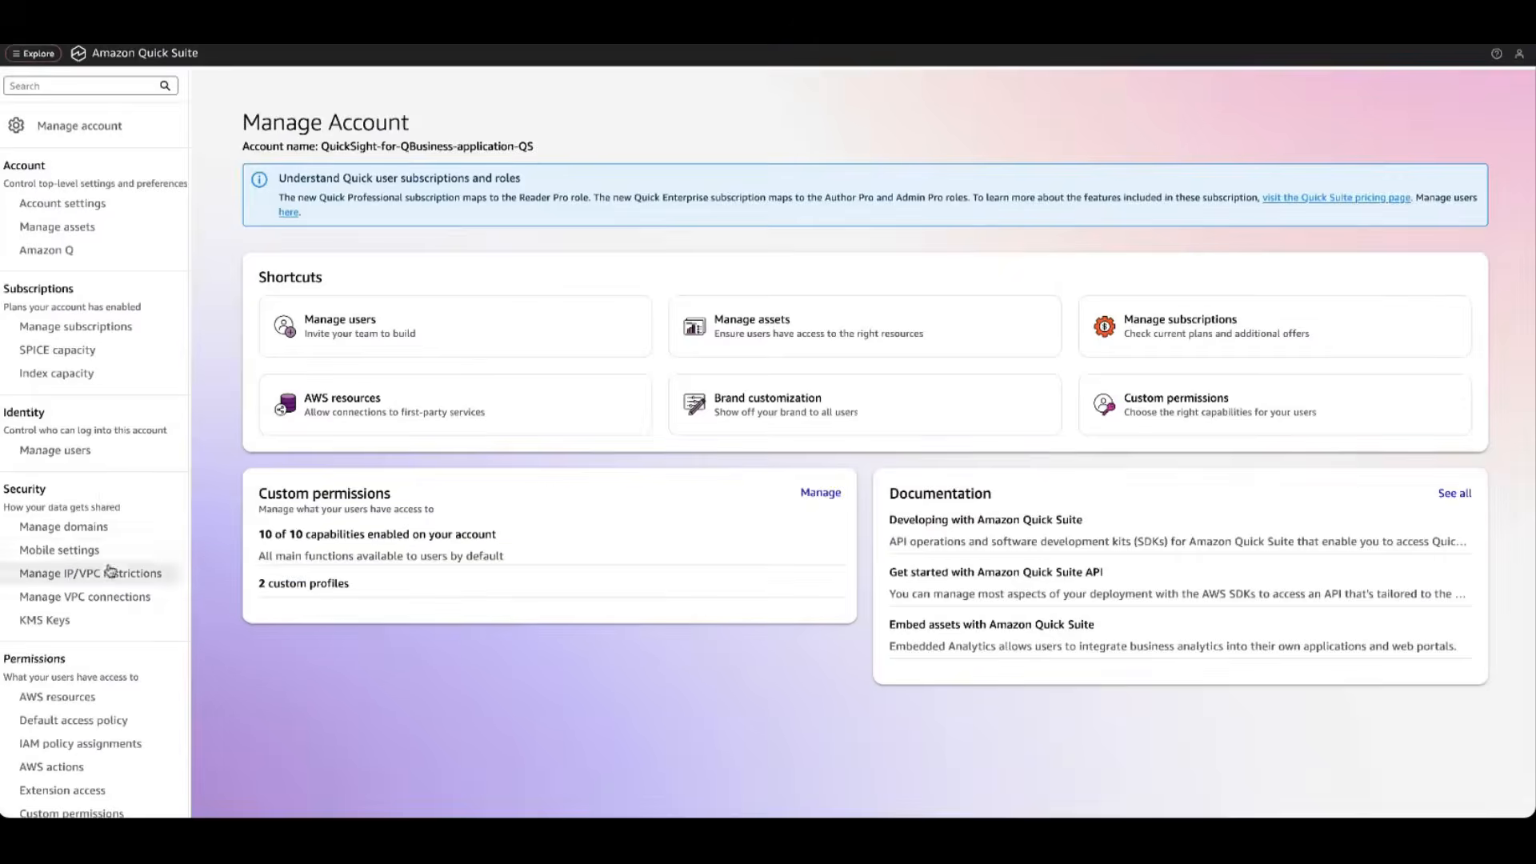
# - Add "password" to the blocked words and phrases in the chat agent customization, and return to account management
pyautogui.scroll(-3, 94, 647)
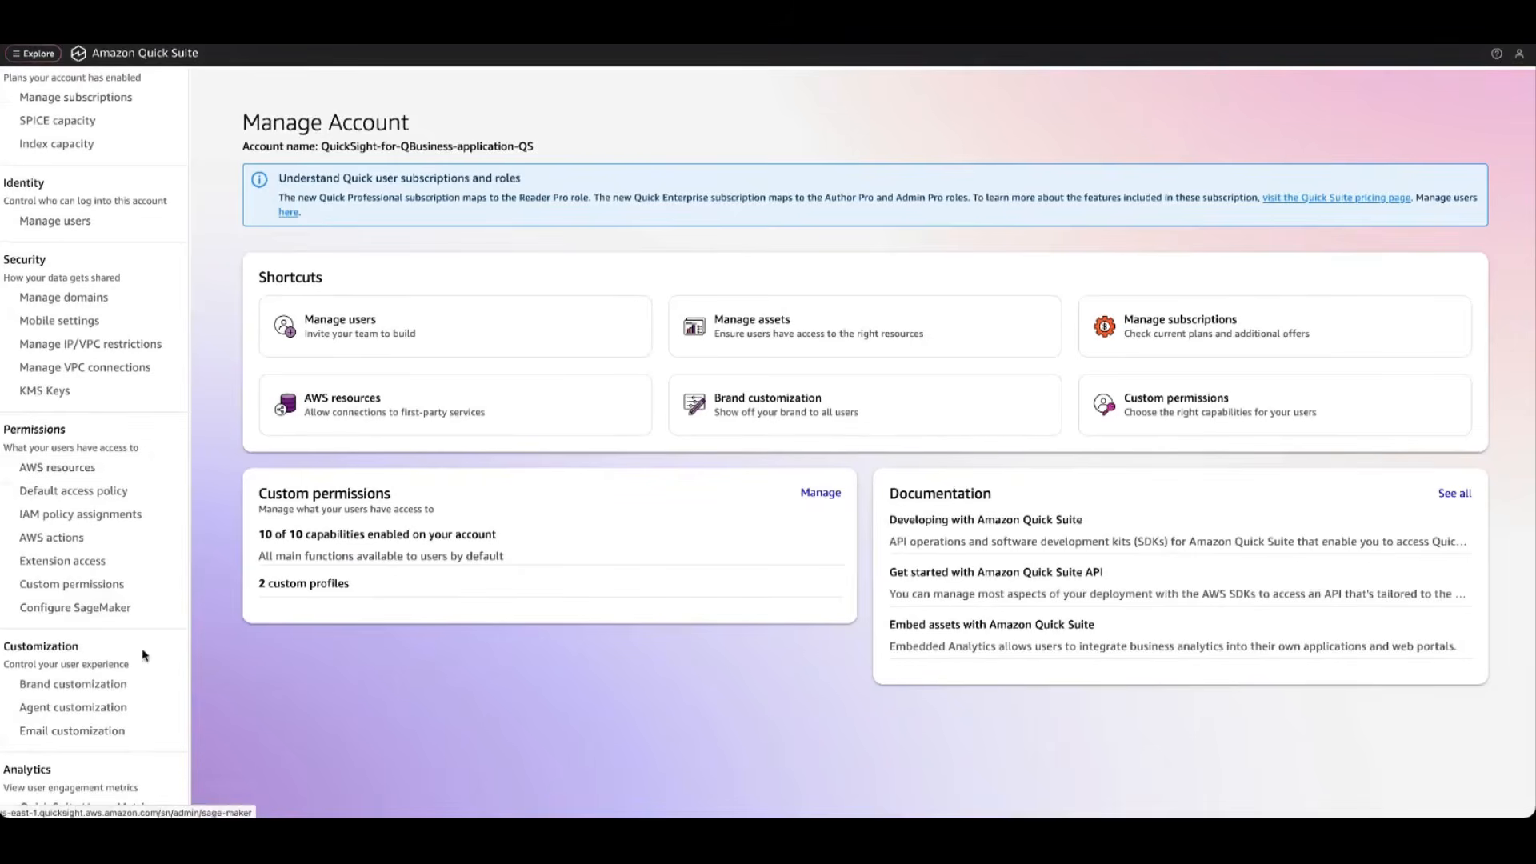
pyautogui.click(112, 707)
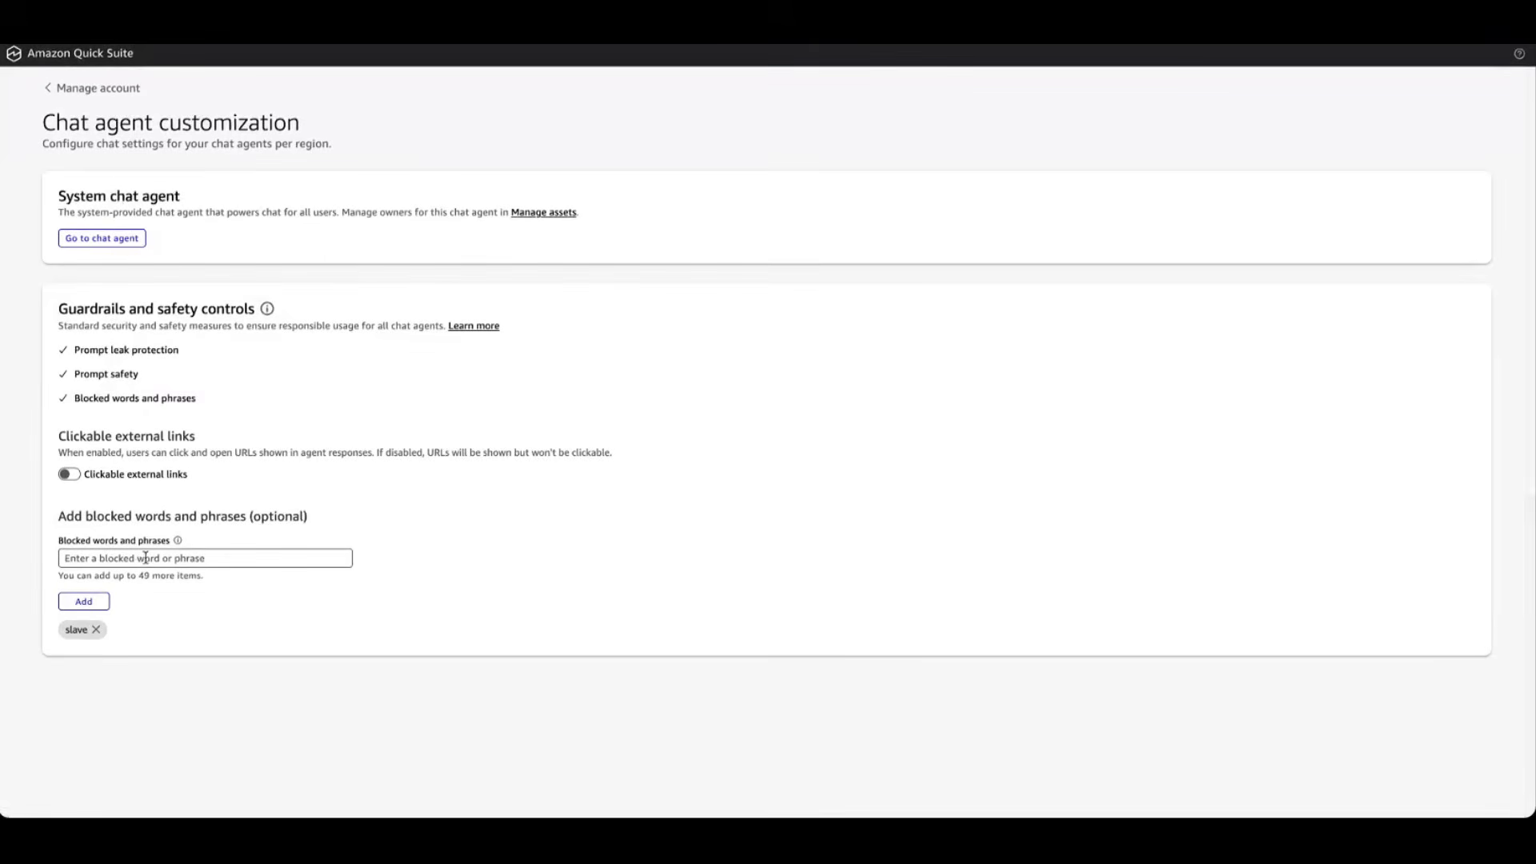
pyautogui.click(96, 554)
pyautogui.write('password')
pyautogui.click(91, 602)
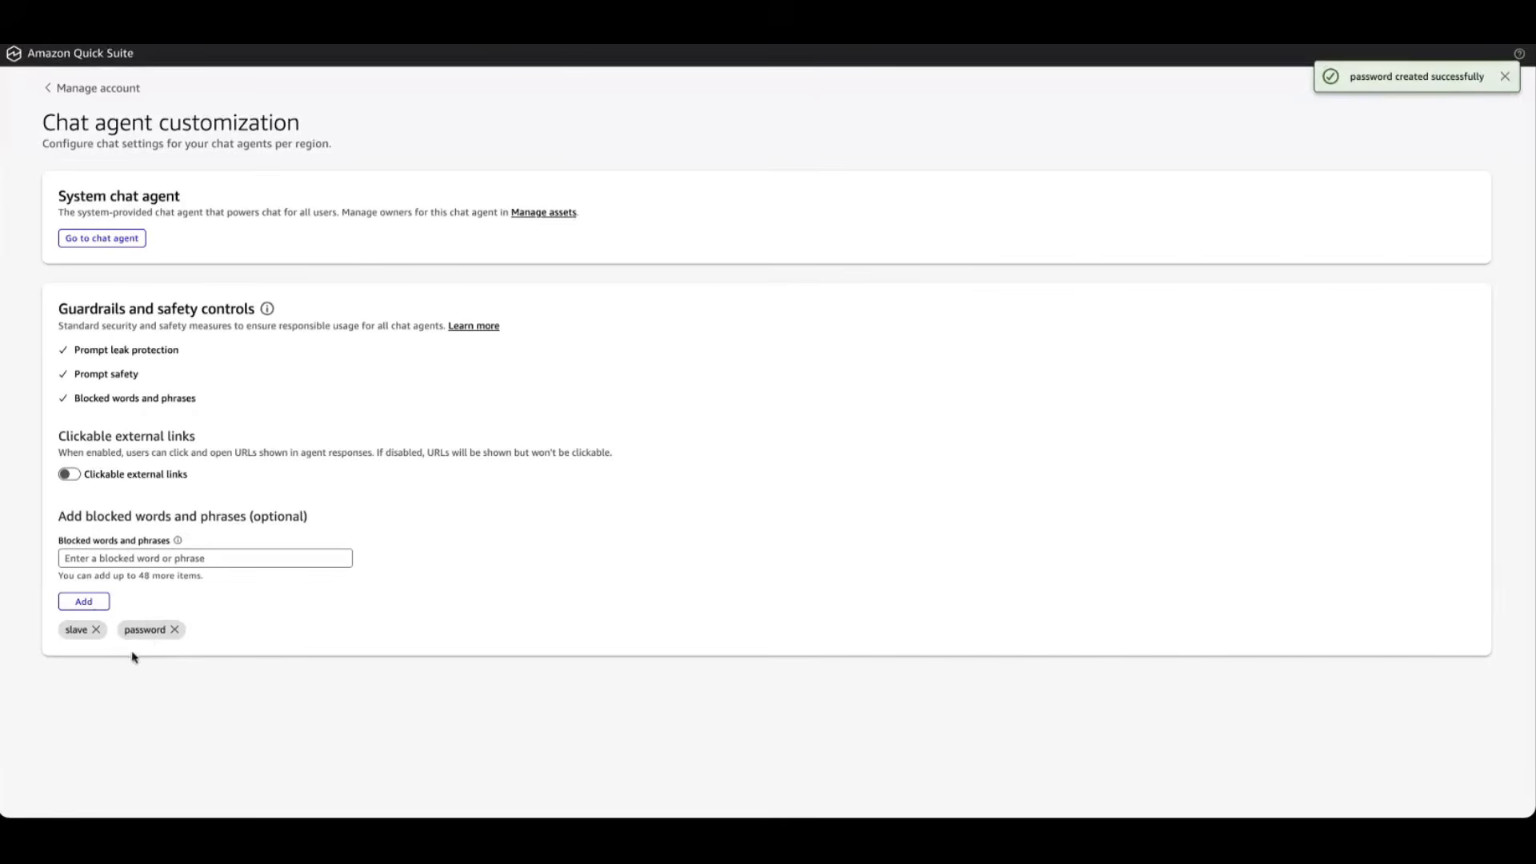
pyautogui.click(90, 558)
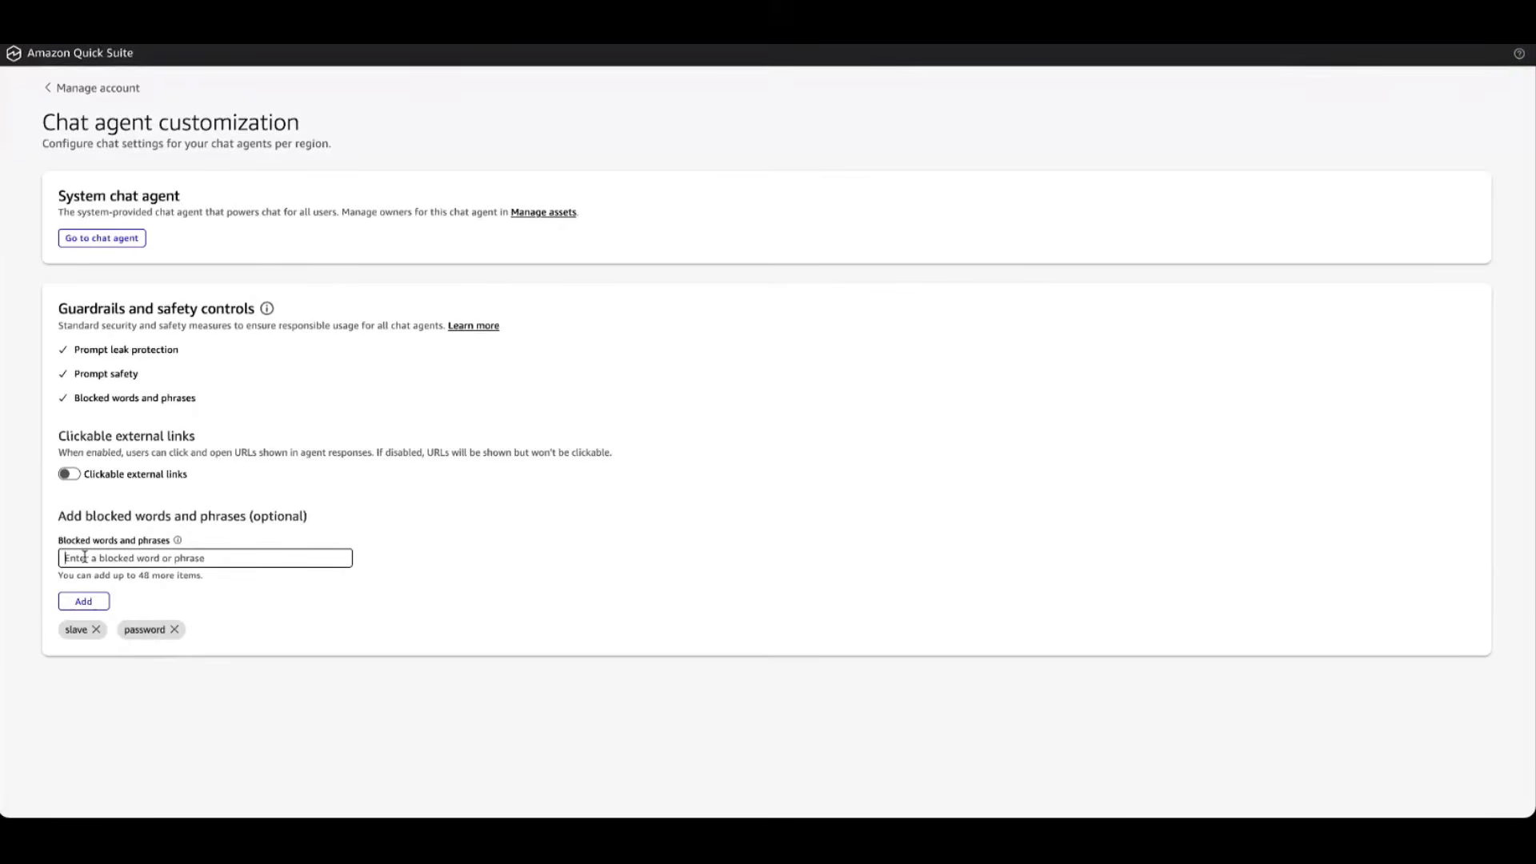
pyautogui.click(80, 92)
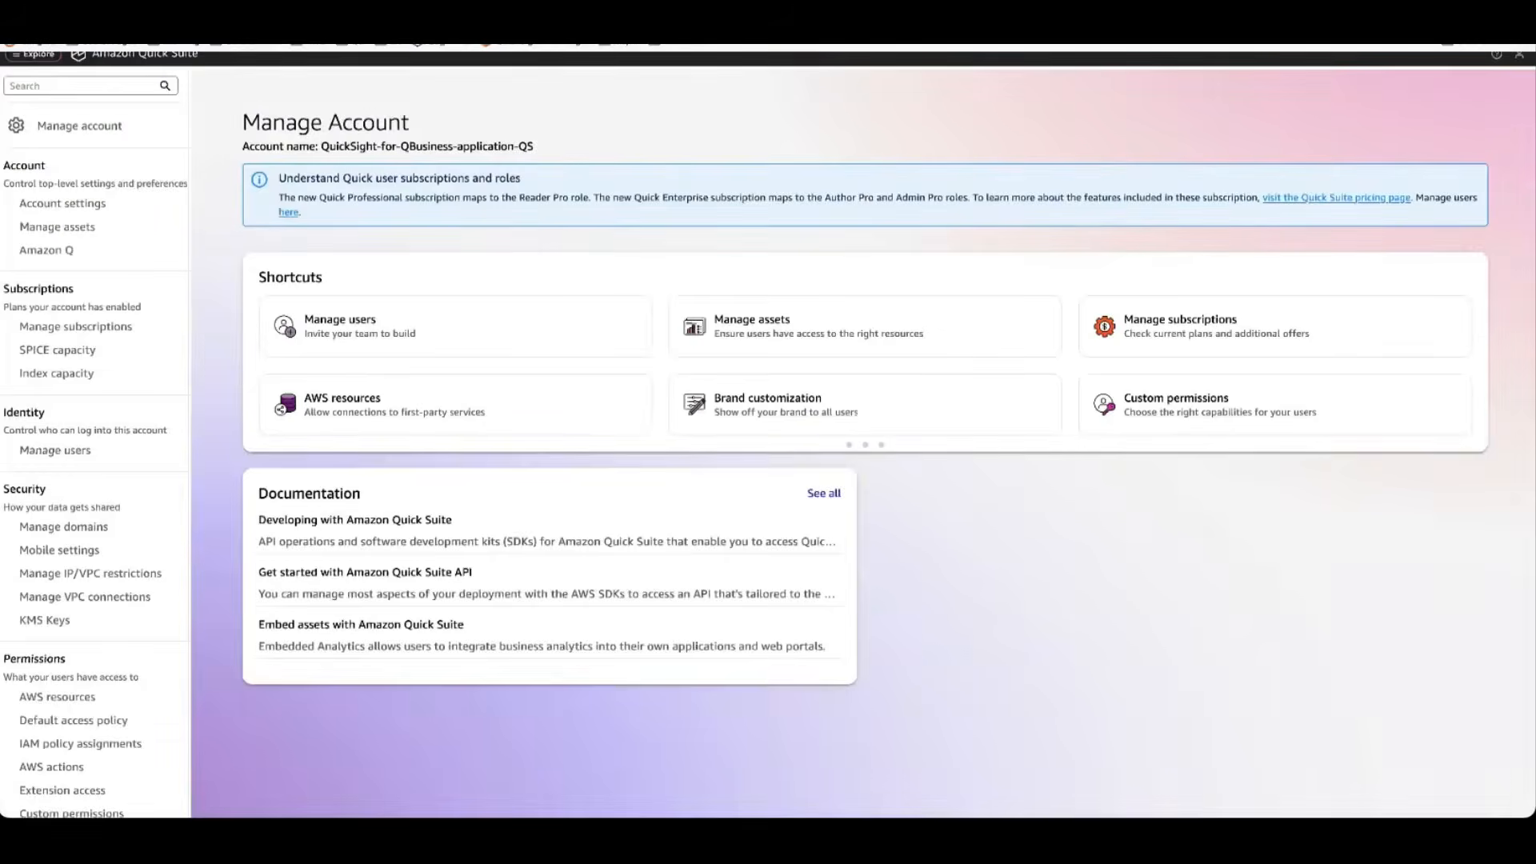
# - Open the Quick Suite usage metrics and filter the queries and conversations section to the My Assistant agent
pyautogui.scroll(-3, 80, 760)
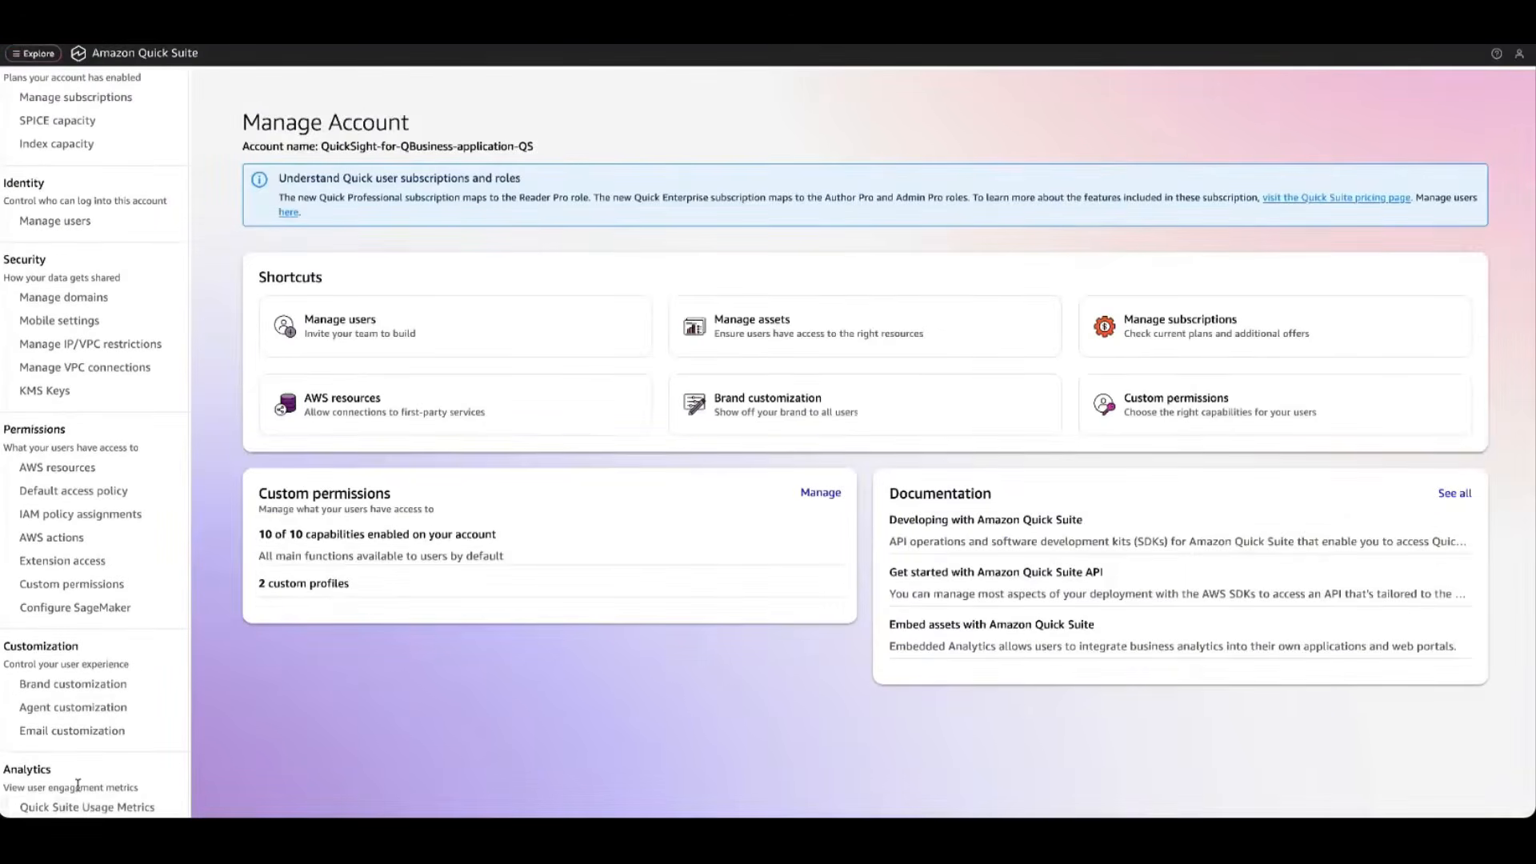
pyautogui.click(77, 808)
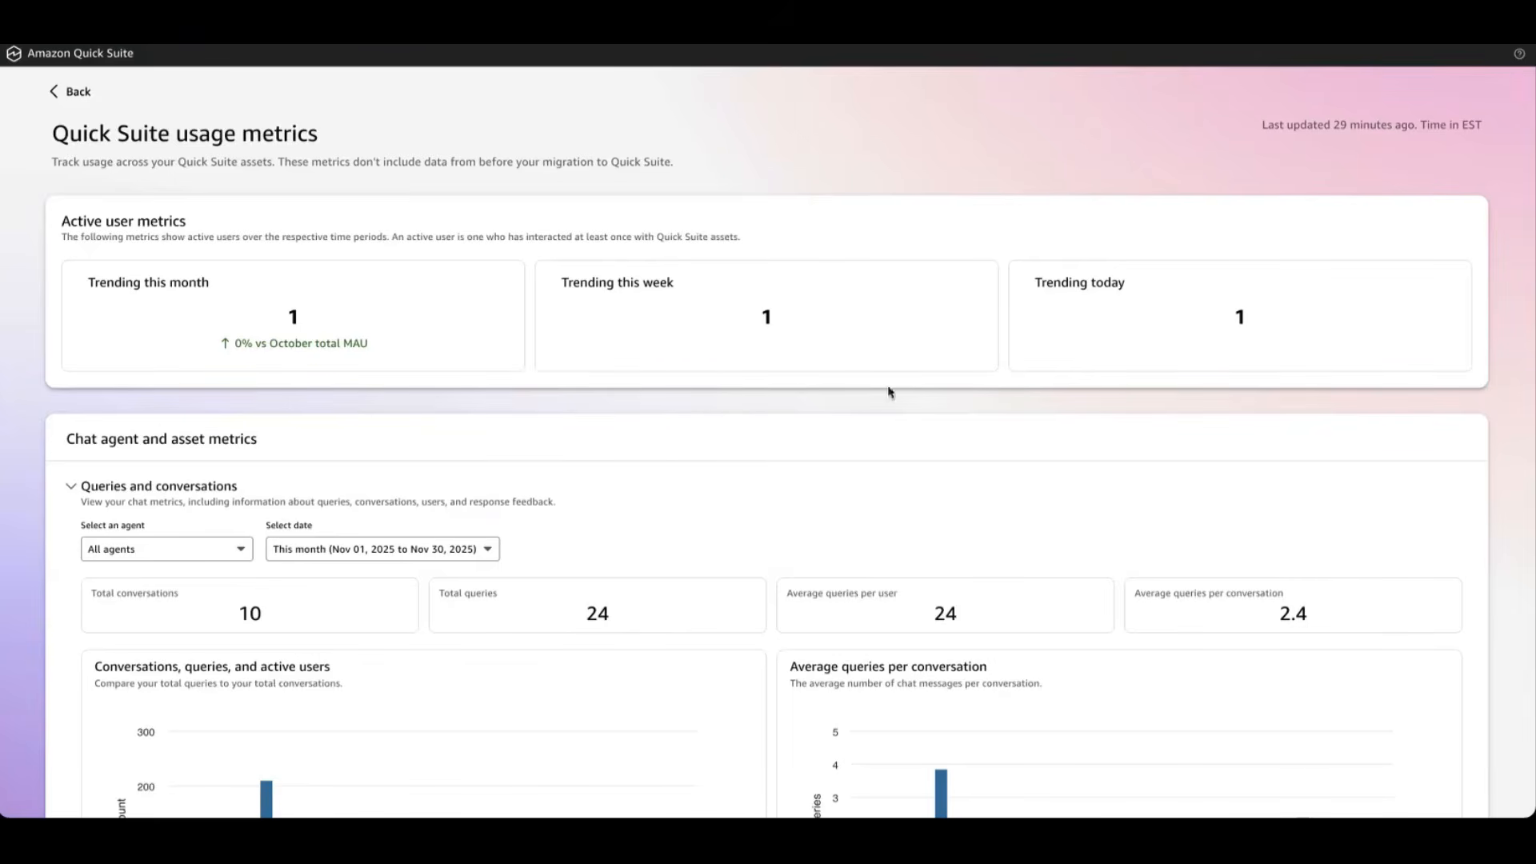
pyautogui.scroll(-3, 623, 446)
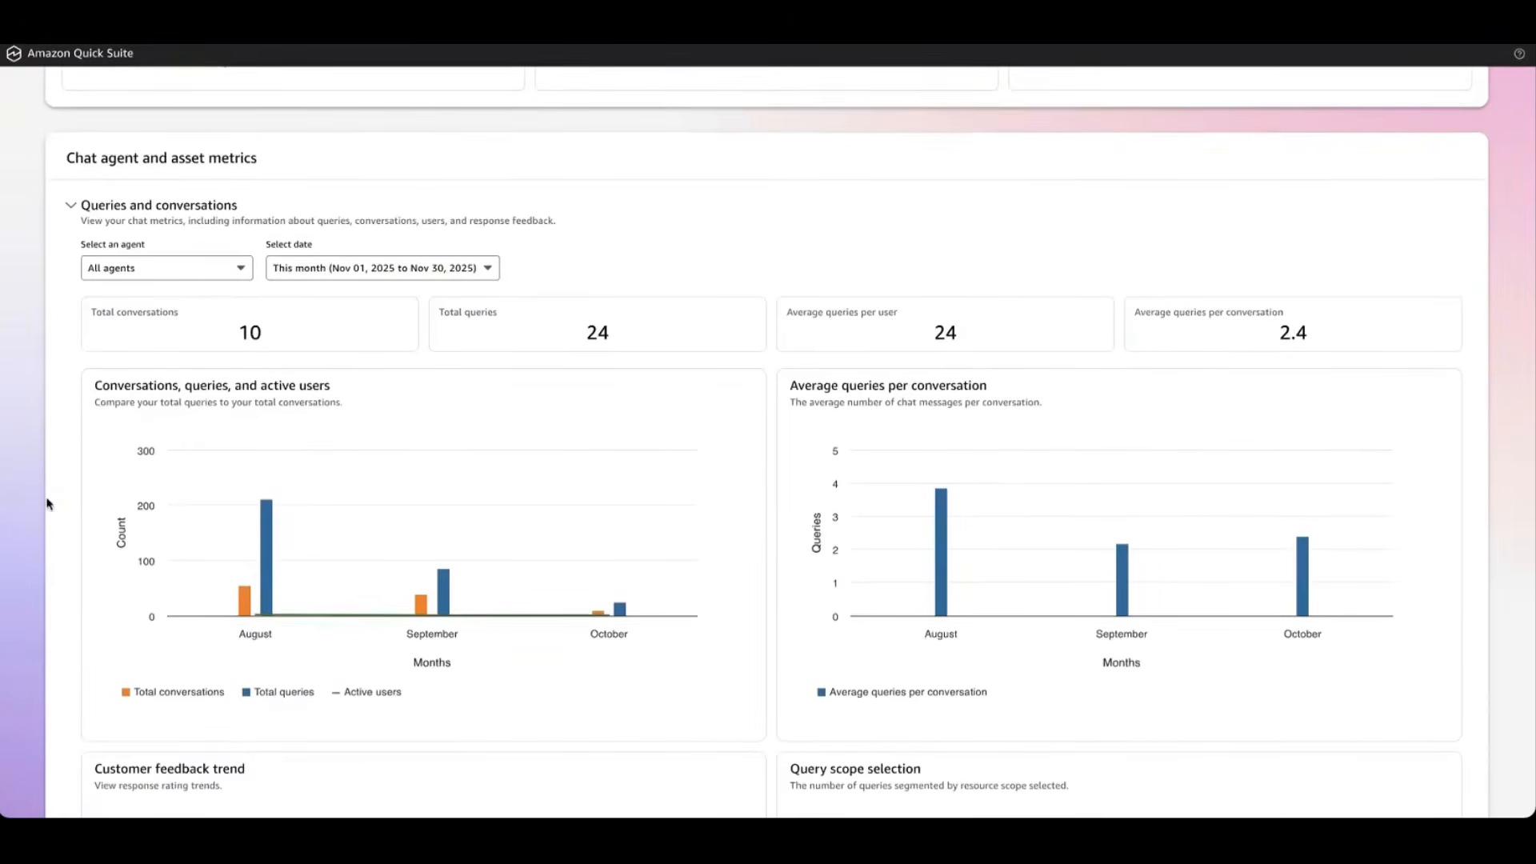
pyautogui.click(168, 269)
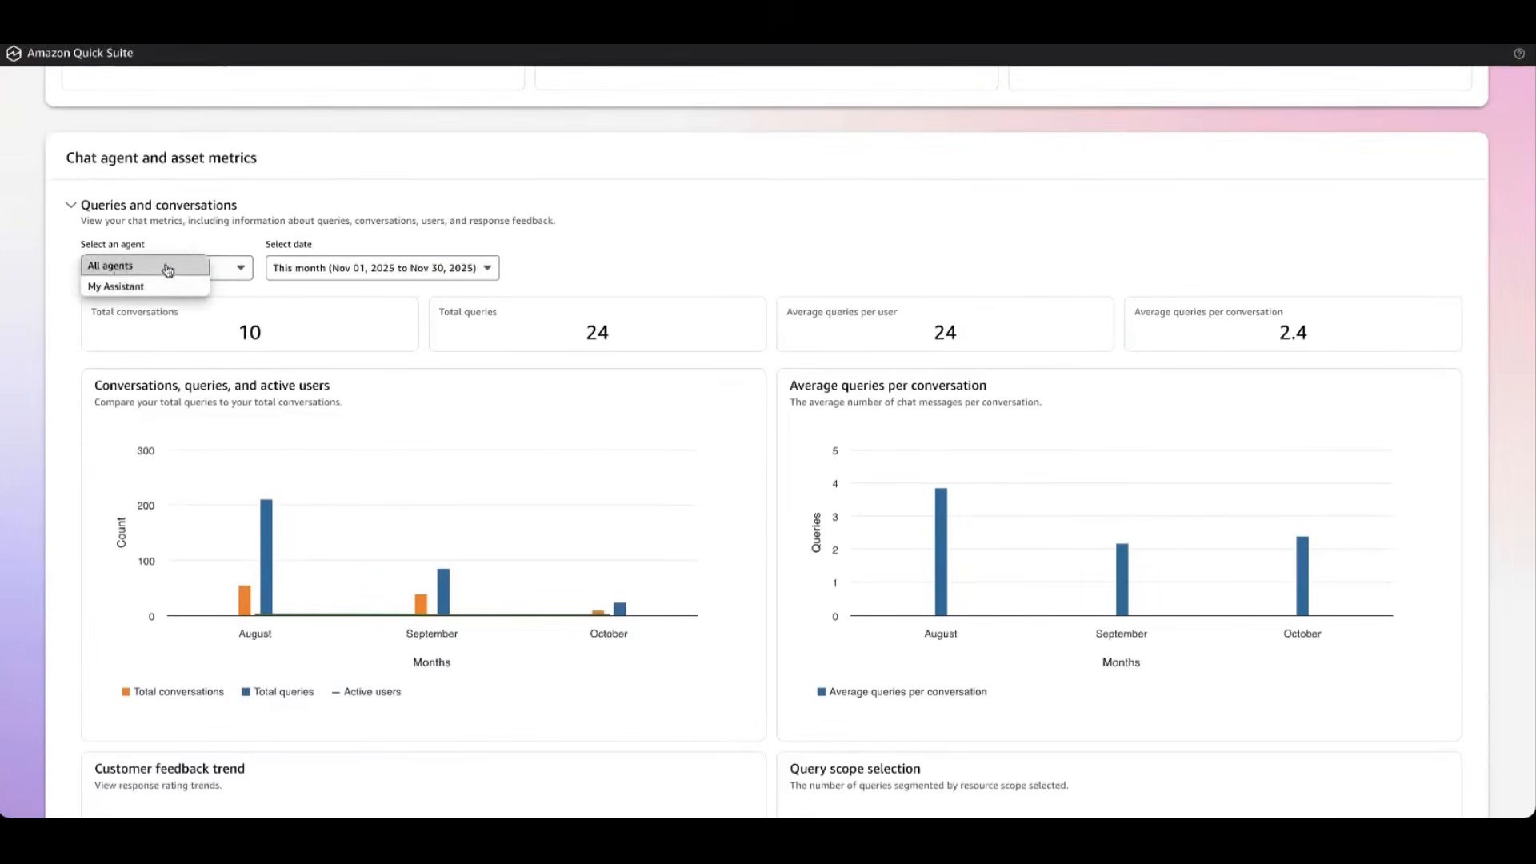
pyautogui.click(116, 287)
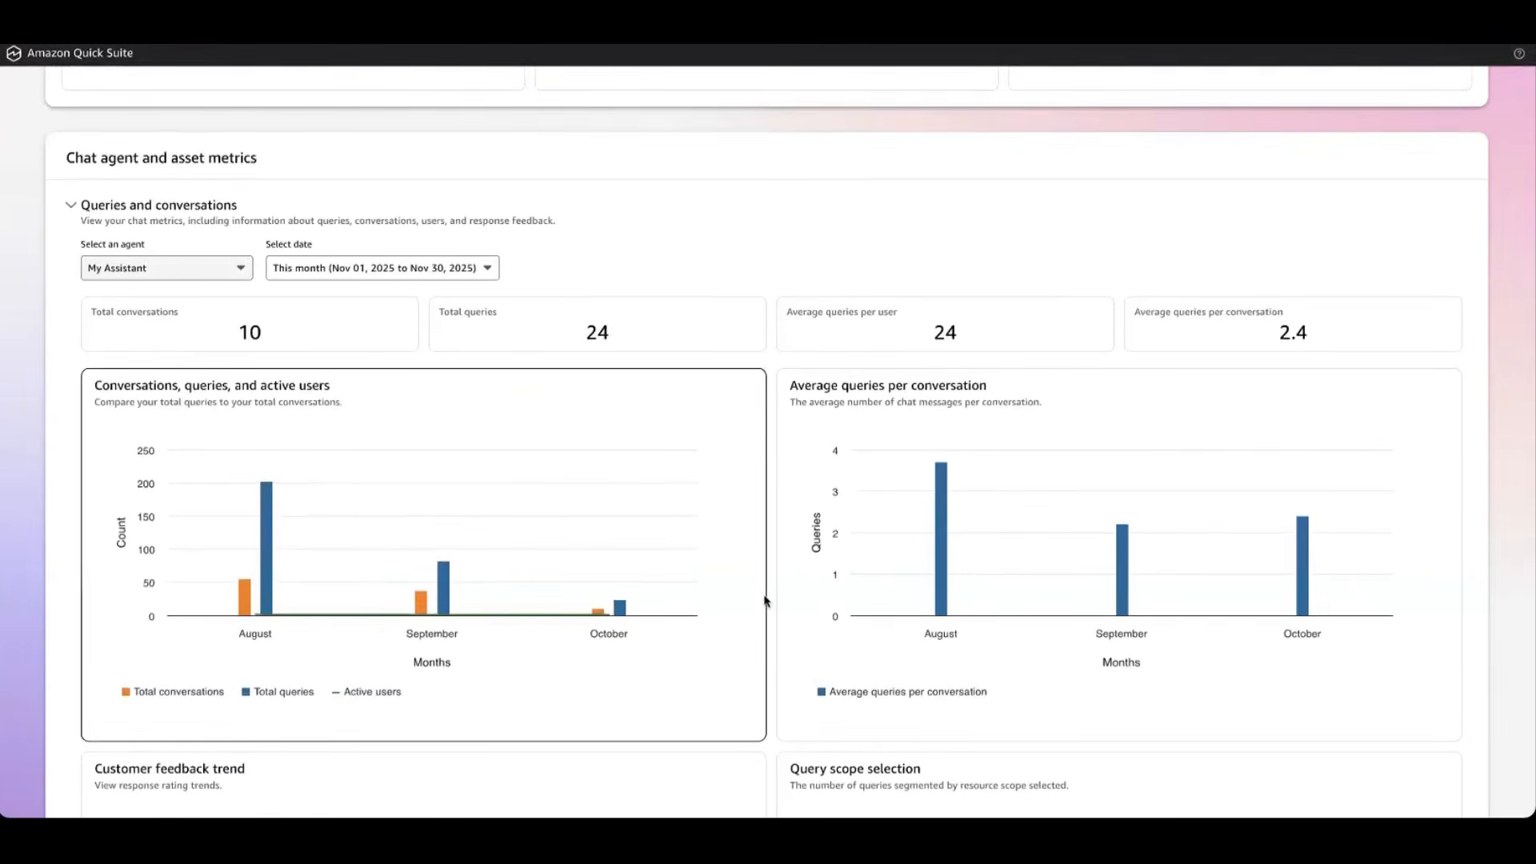
# - Review the conversation, feedback and query scope charts and the asset creation and usage metrics
pyautogui.scroll(-3, 765, 600)
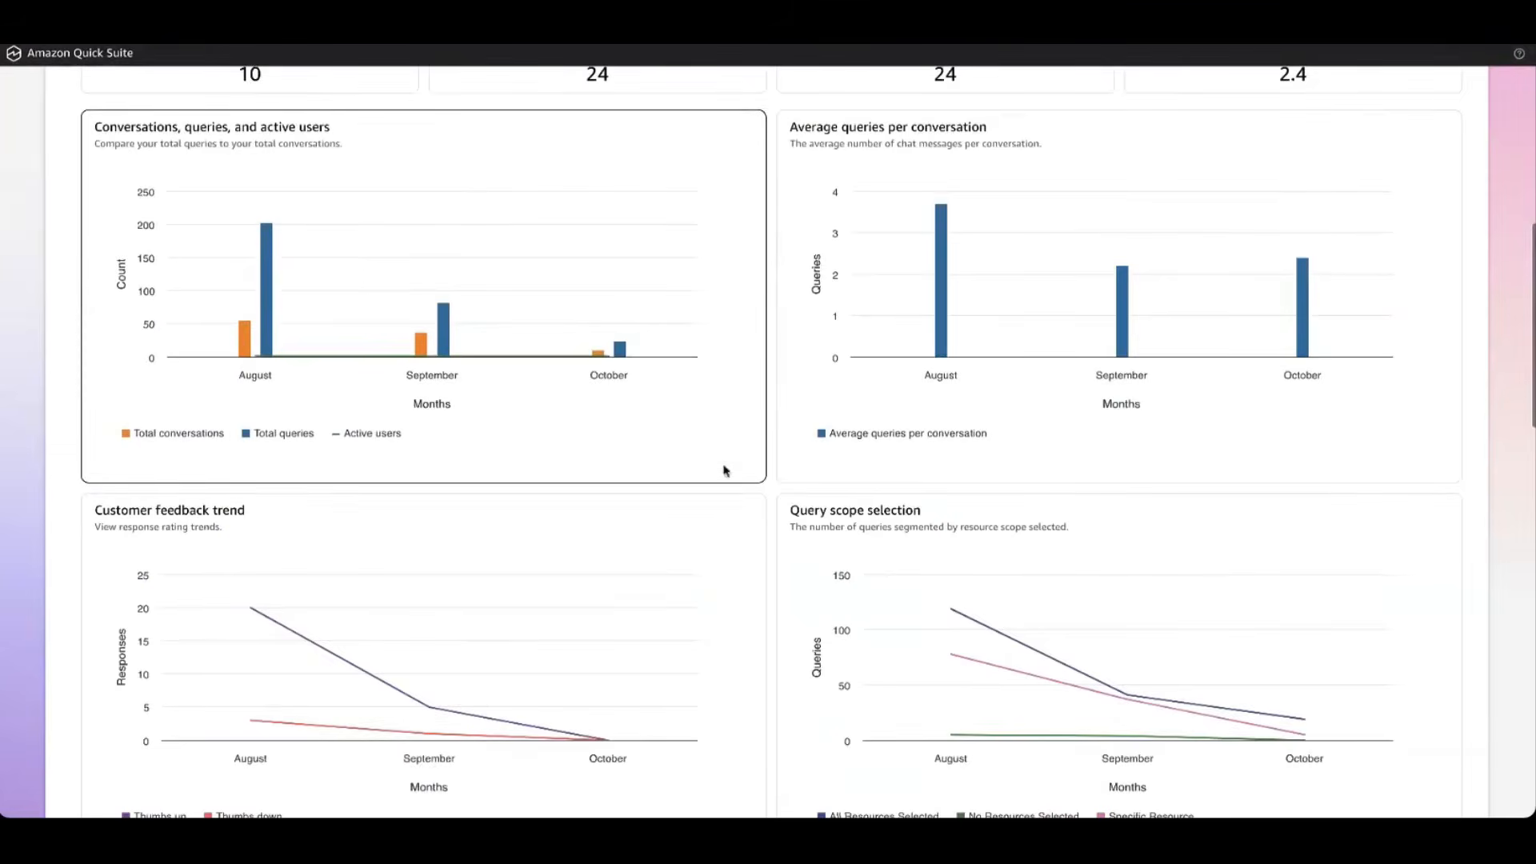
pyautogui.scroll(-2, 786, 613)
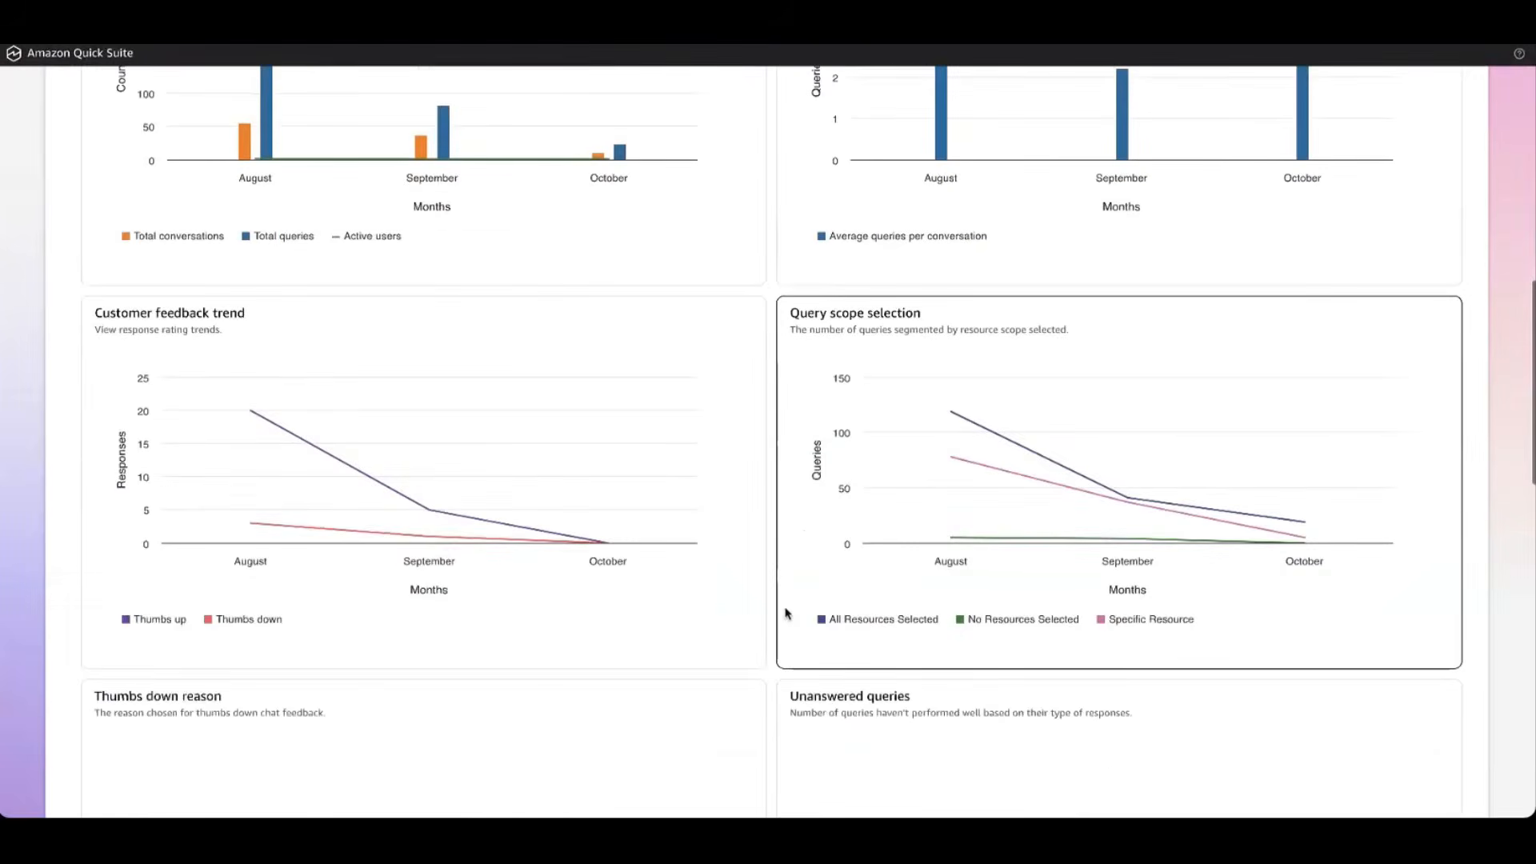
pyautogui.scroll(-9, 786, 614)
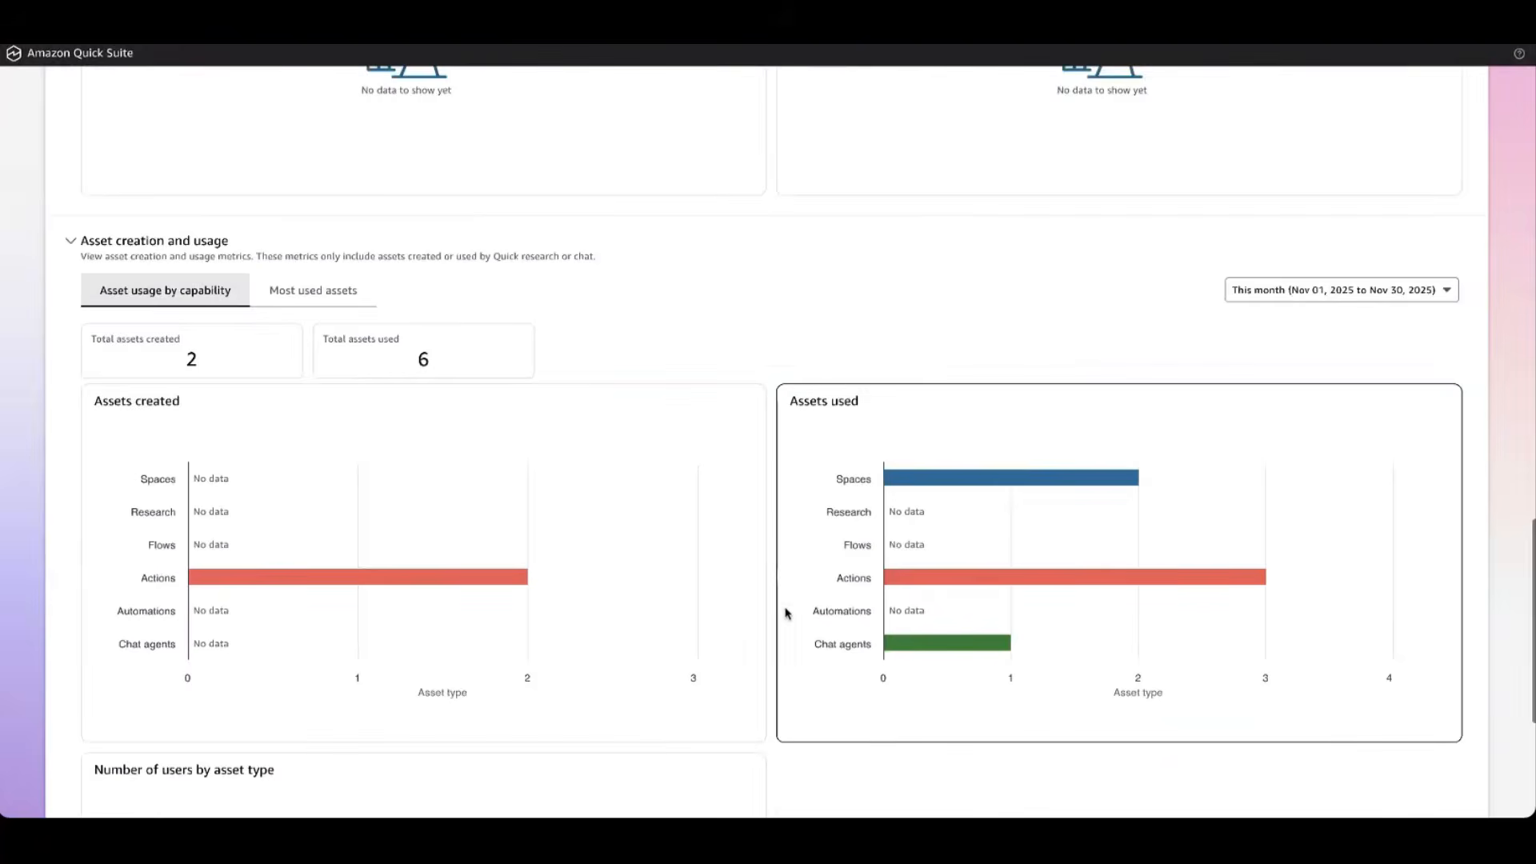
pyautogui.scroll(-1, 784, 613)
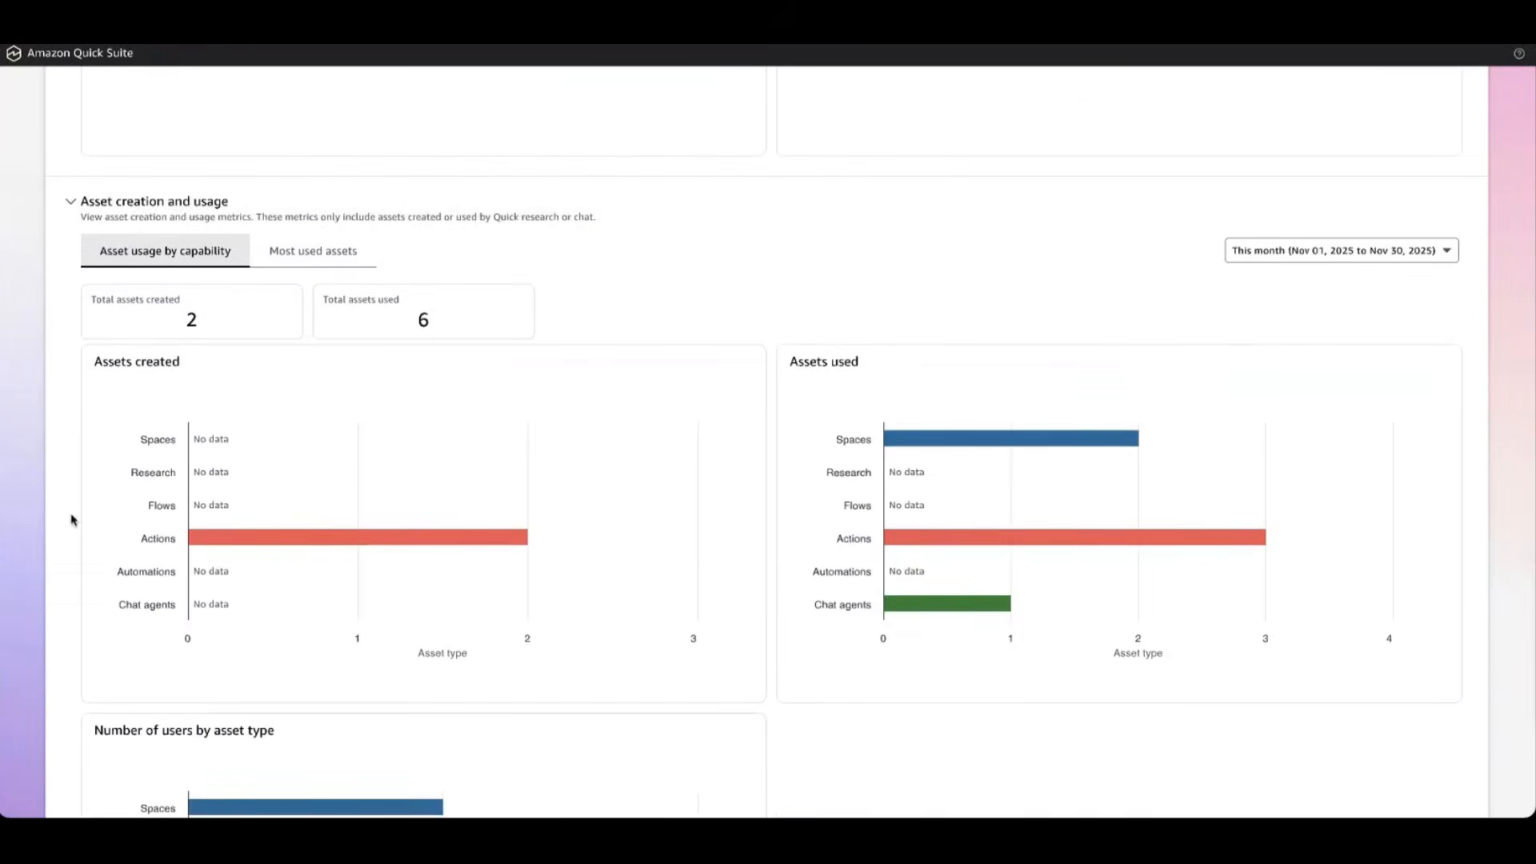
# - Examine the assets created, assets used and number of users by asset type charts in the asset creation and usage section
pyautogui.scroll(-1, 71, 520)
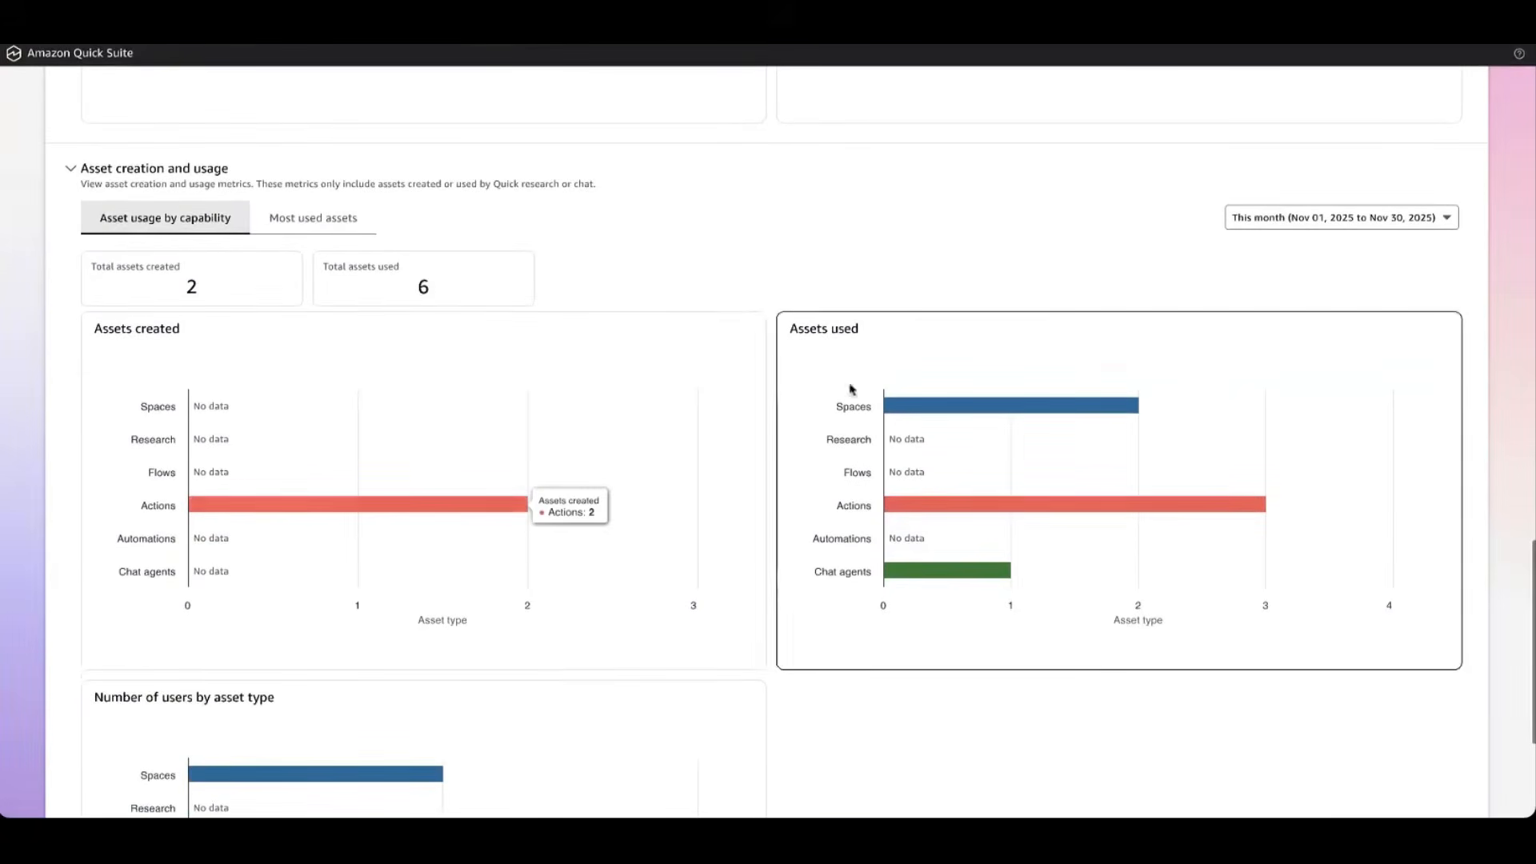
pyautogui.scroll(-3, 912, 639)
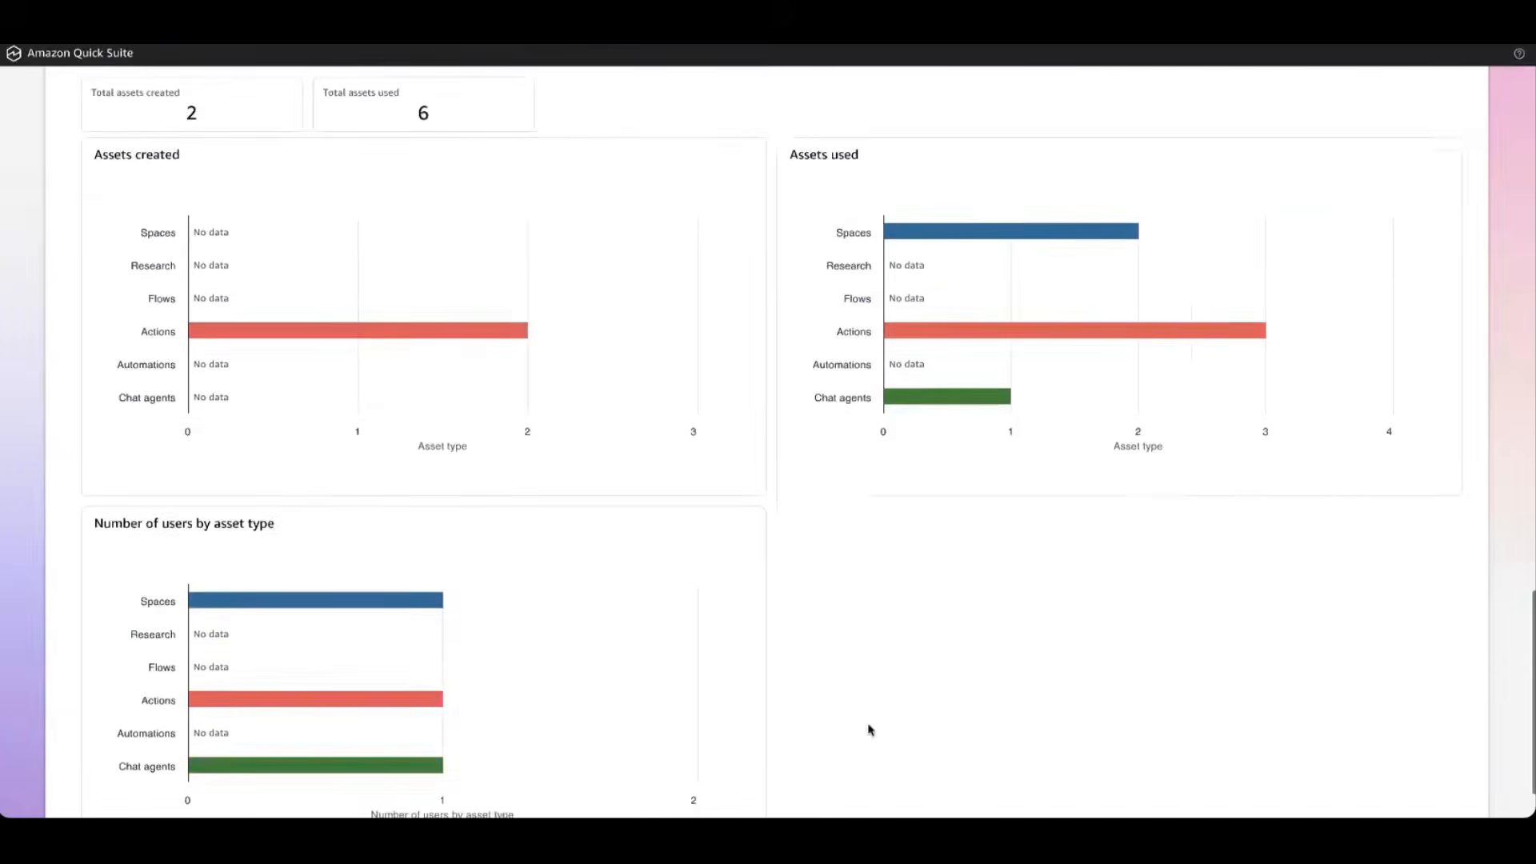
pyautogui.scroll(5, 904, 520)
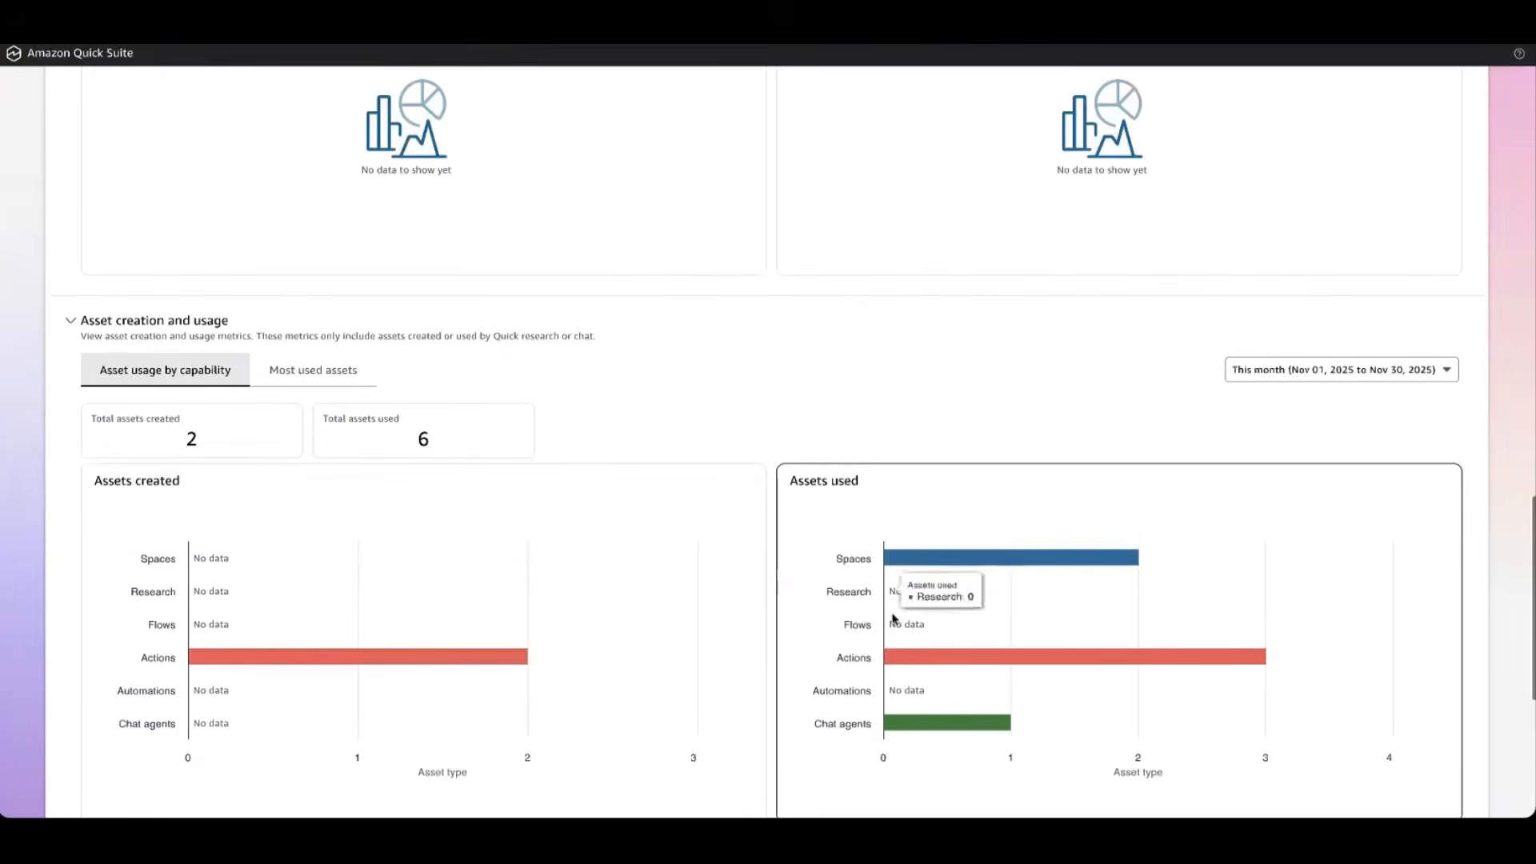
pyautogui.scroll(-5, 895, 617)
pyautogui.scroll(1, 893, 619)
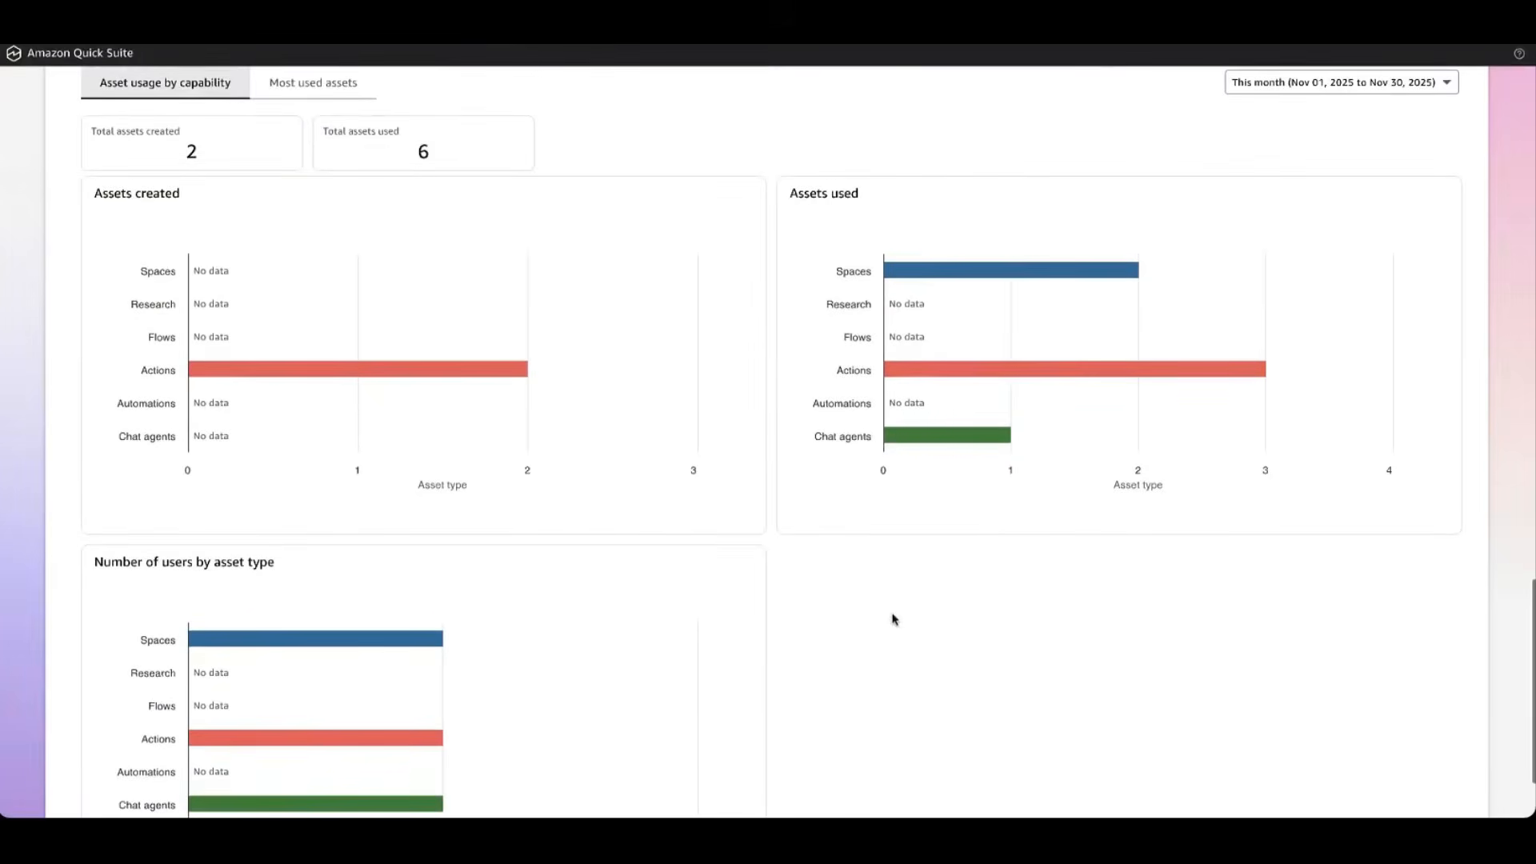
pyautogui.scroll(-2, 894, 619)
pyautogui.scroll(5, 893, 619)
pyautogui.scroll(20, 893, 619)
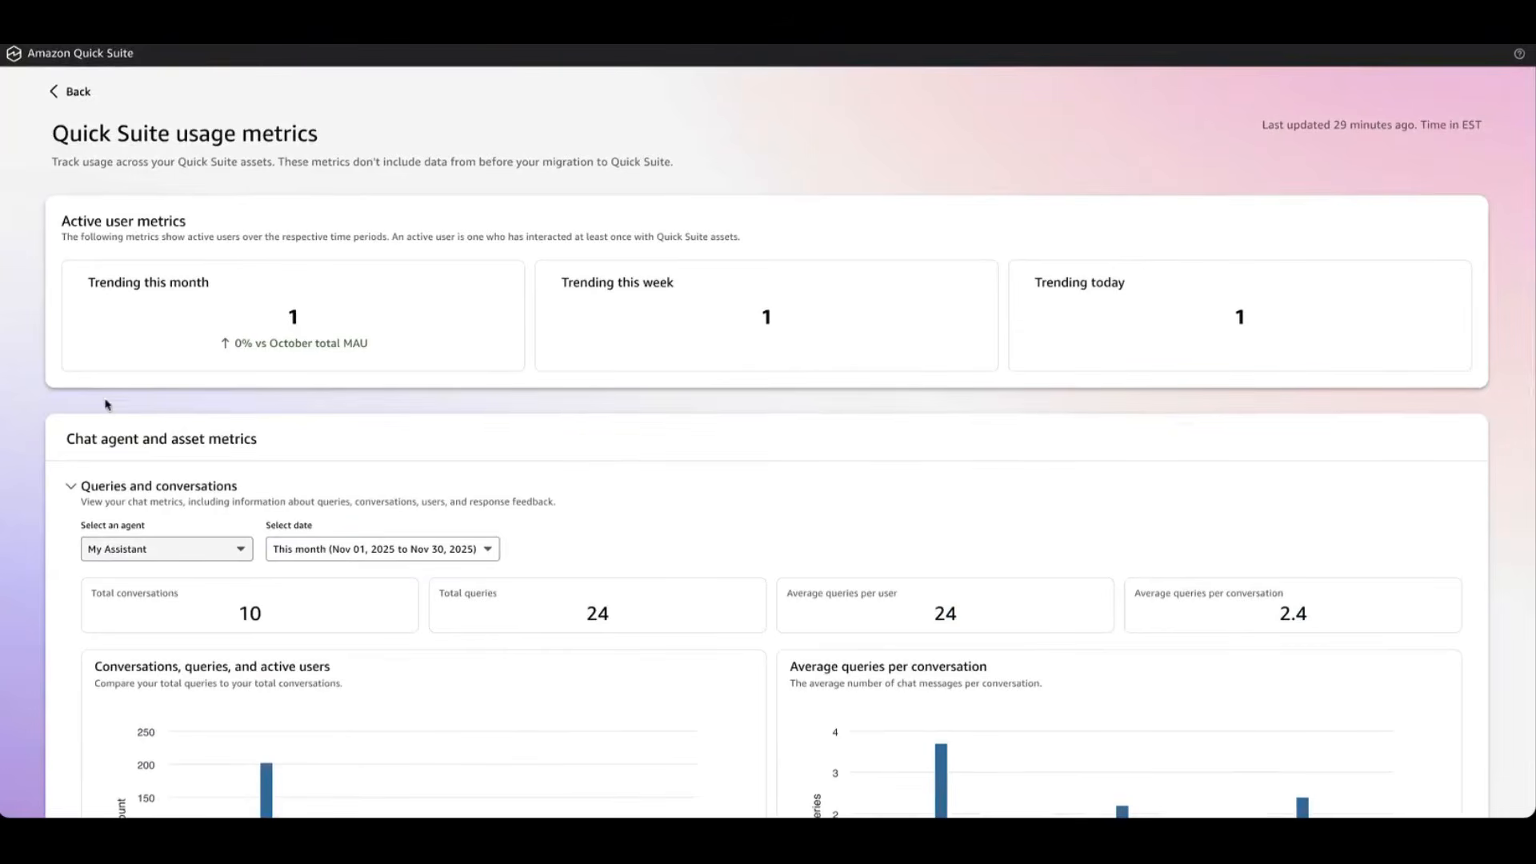
# - Review the whole usage metrics page again, from the My Assistant query and conversation charts through feedback and unanswered queries to asset usage by capability
pyautogui.scroll(-5, 21, 521)
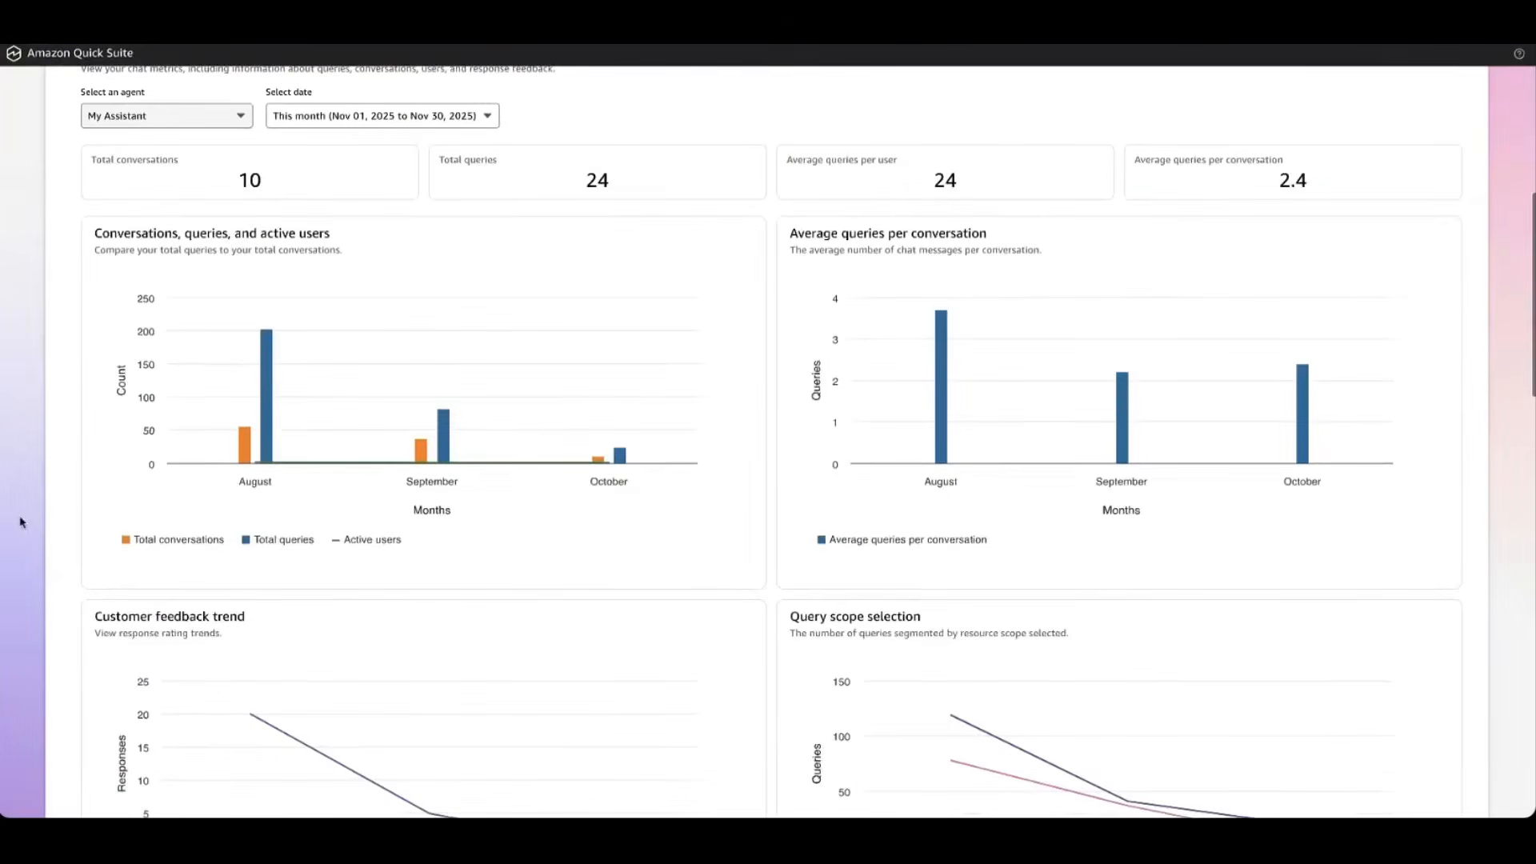
pyautogui.scroll(5, 21, 522)
pyautogui.scroll(-5, 20, 521)
pyautogui.scroll(-10, 21, 522)
pyautogui.scroll(-6, 21, 521)
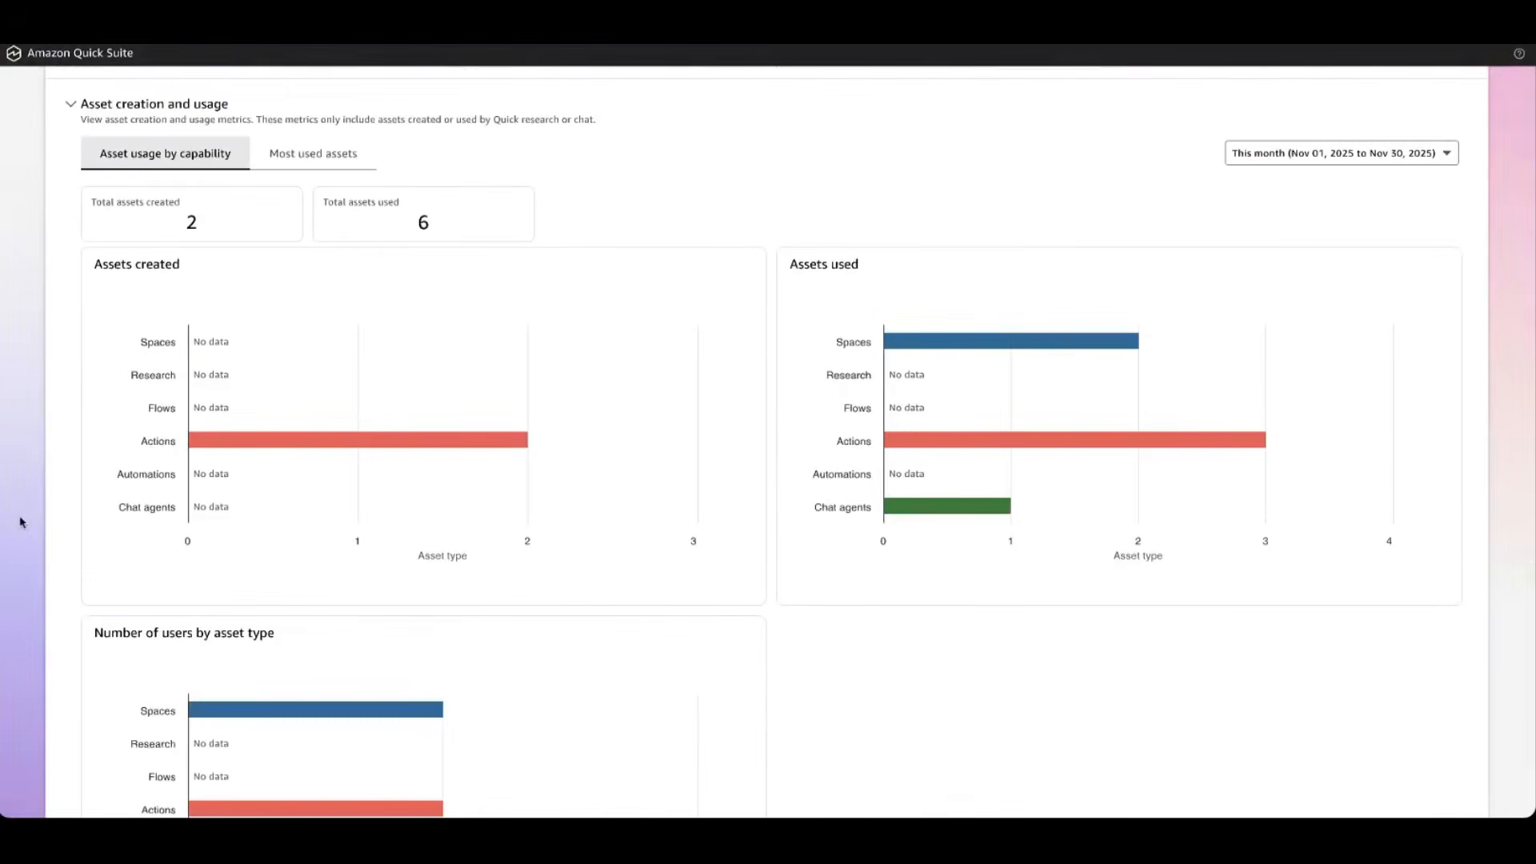
pyautogui.scroll(-3, 21, 521)
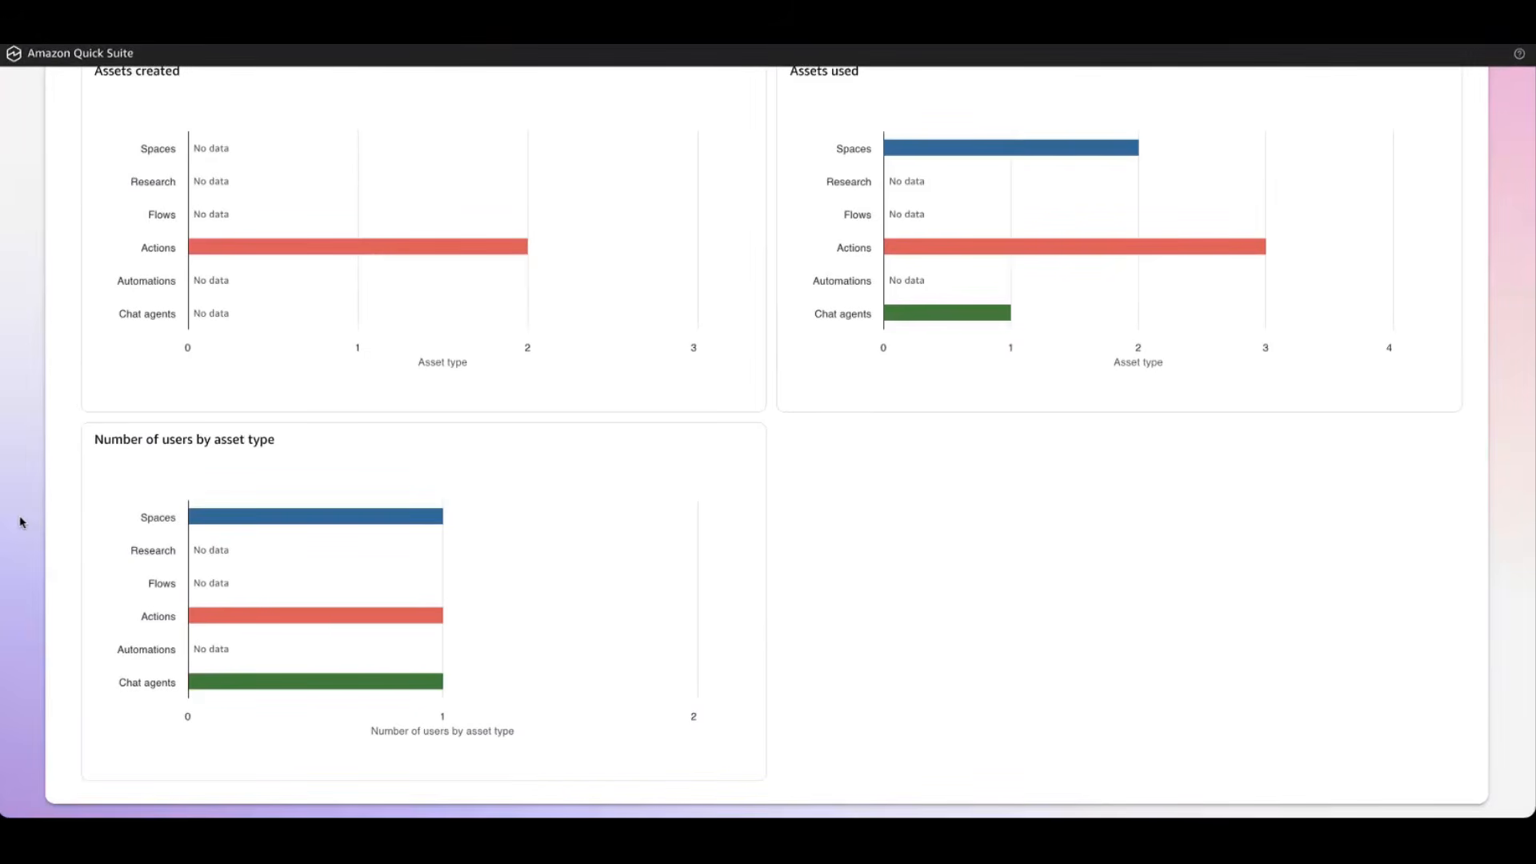
pyautogui.scroll(8, 20, 522)
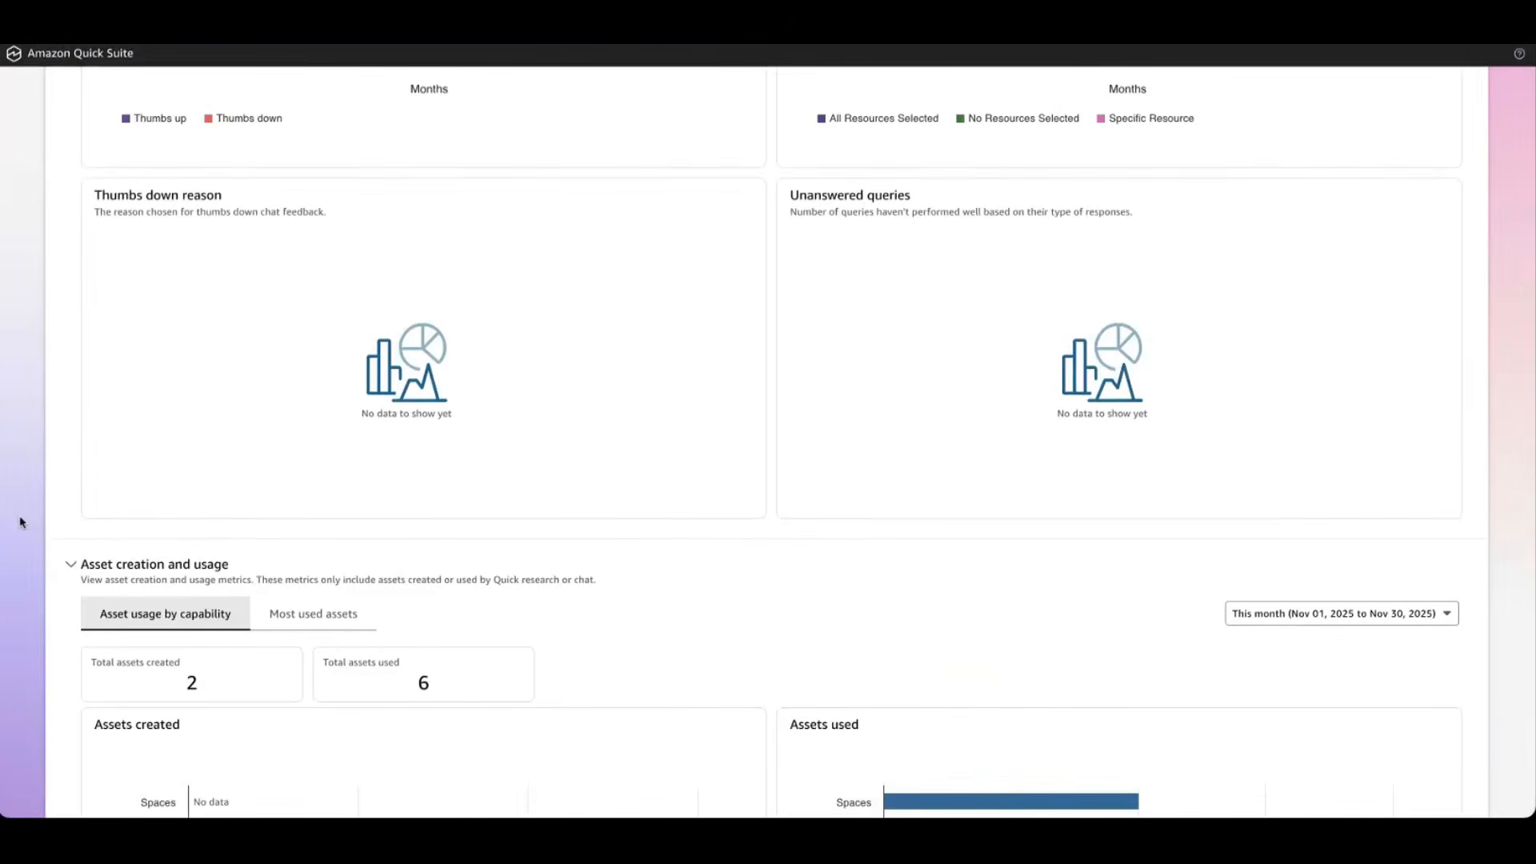
pyautogui.scroll(-4, 22, 522)
pyautogui.scroll(19, 23, 522)
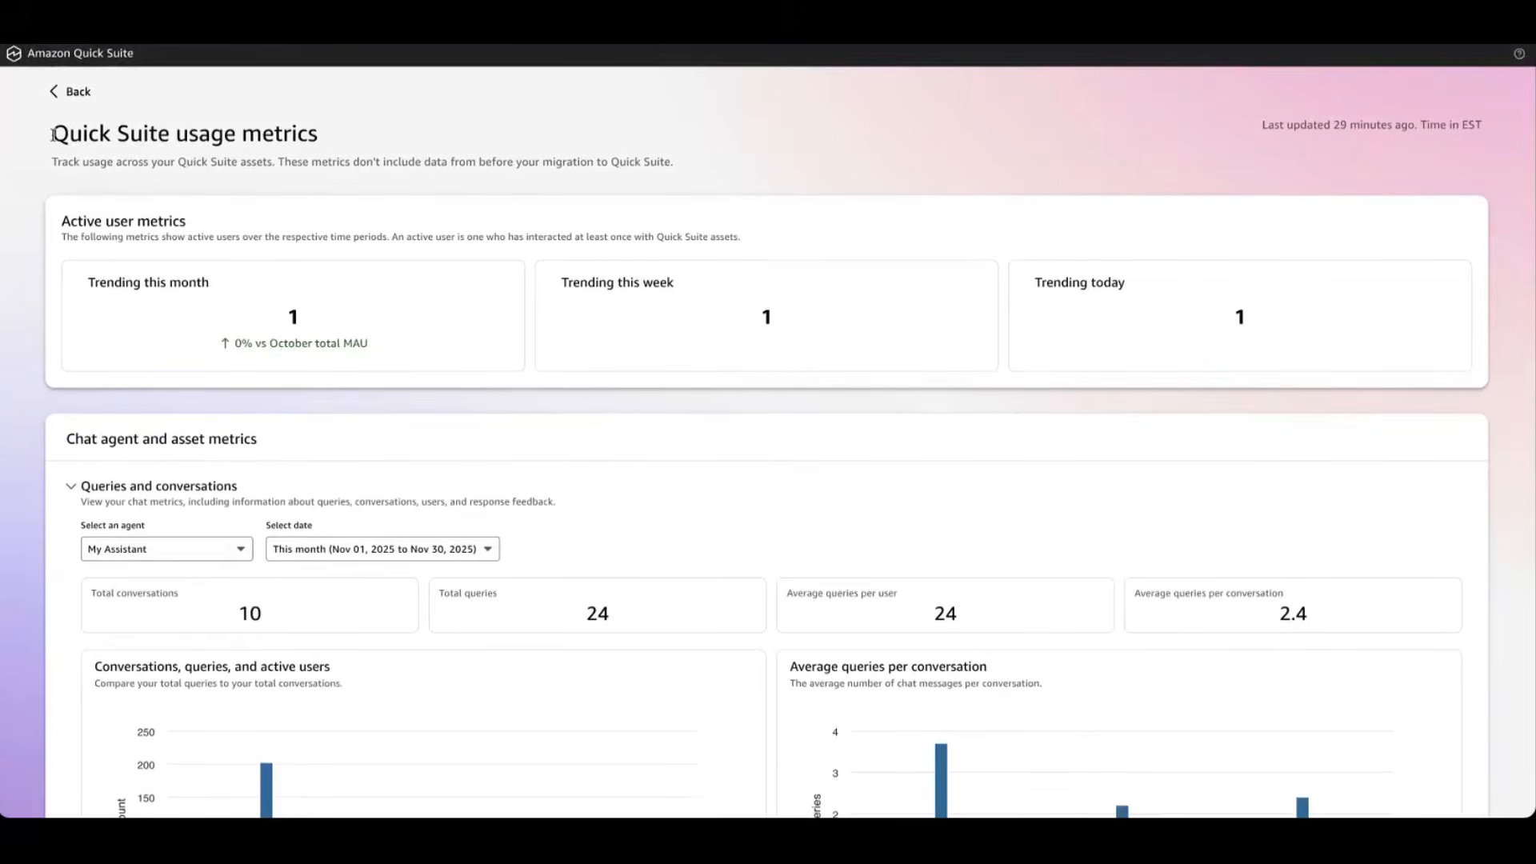
# - Leave the Quick Suite usage metrics and return to the Quick Suite home page
pyautogui.moveTo(52, 134); pyautogui.dragTo(379, 140)
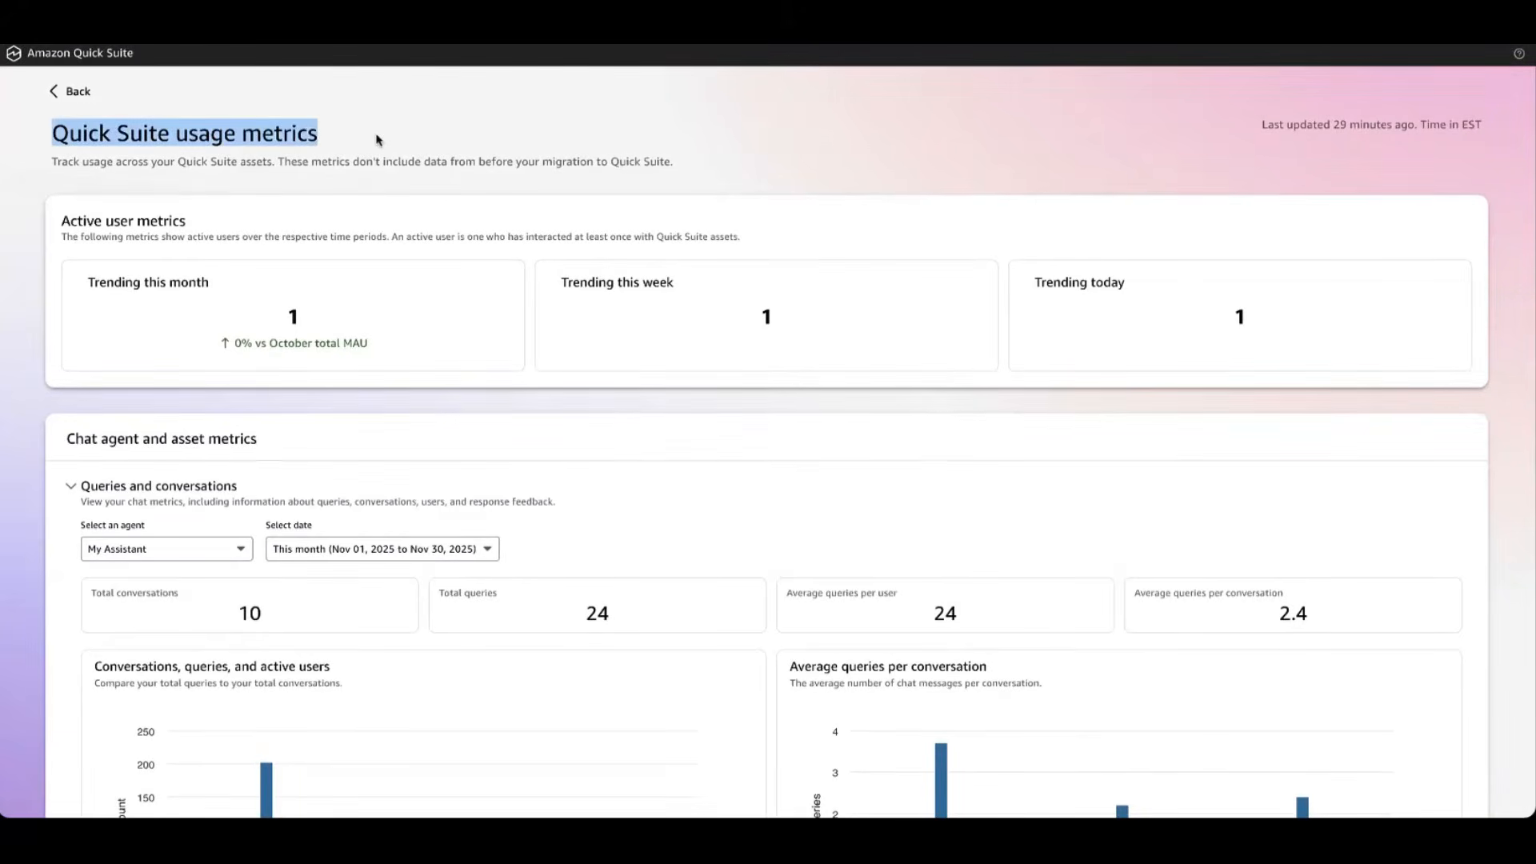
pyautogui.click(289, 138)
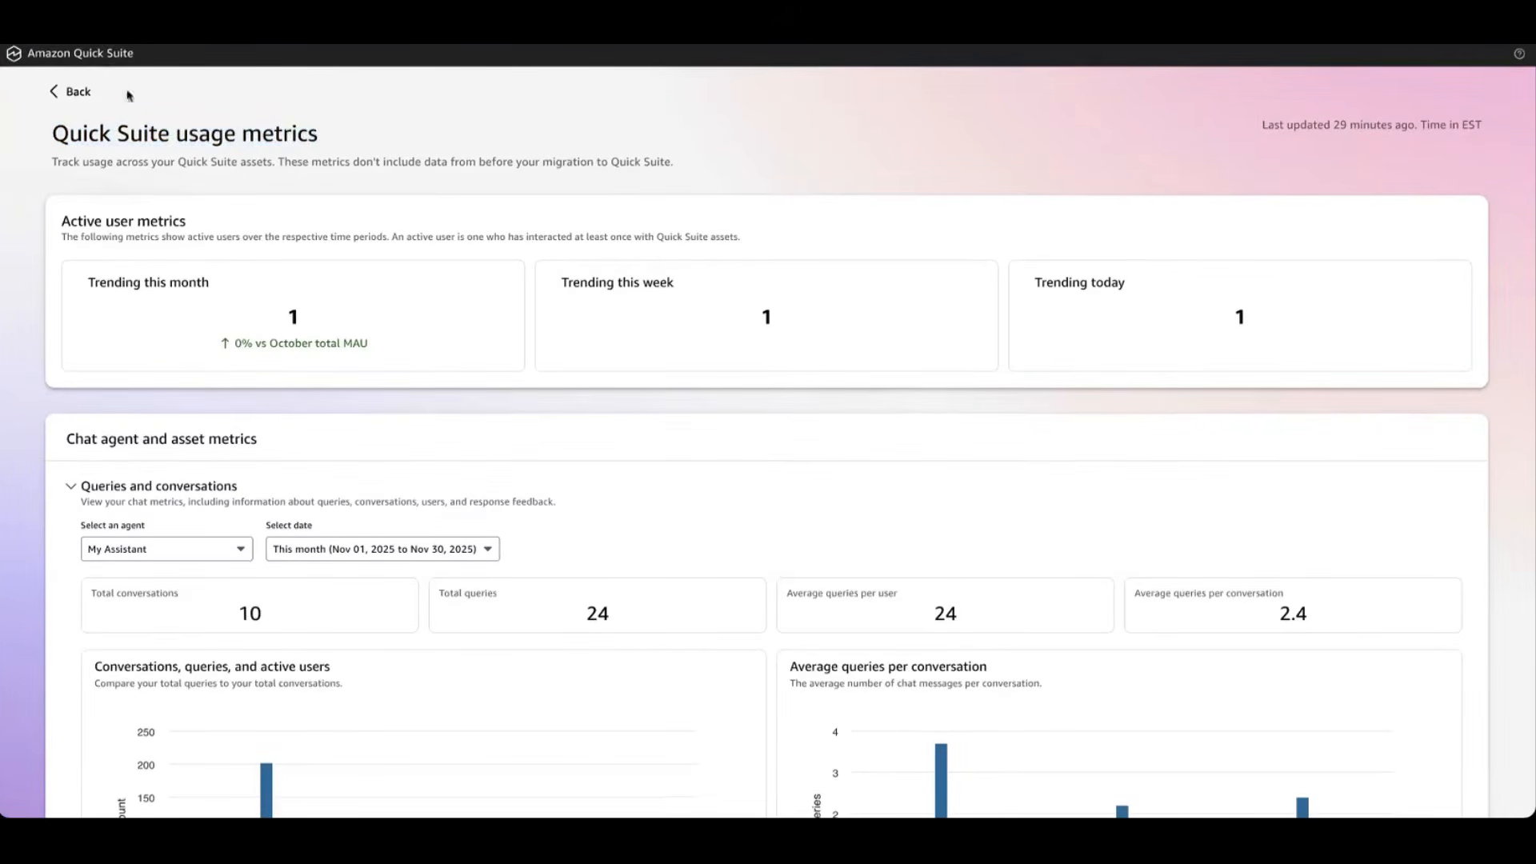
pyautogui.click(86, 55)
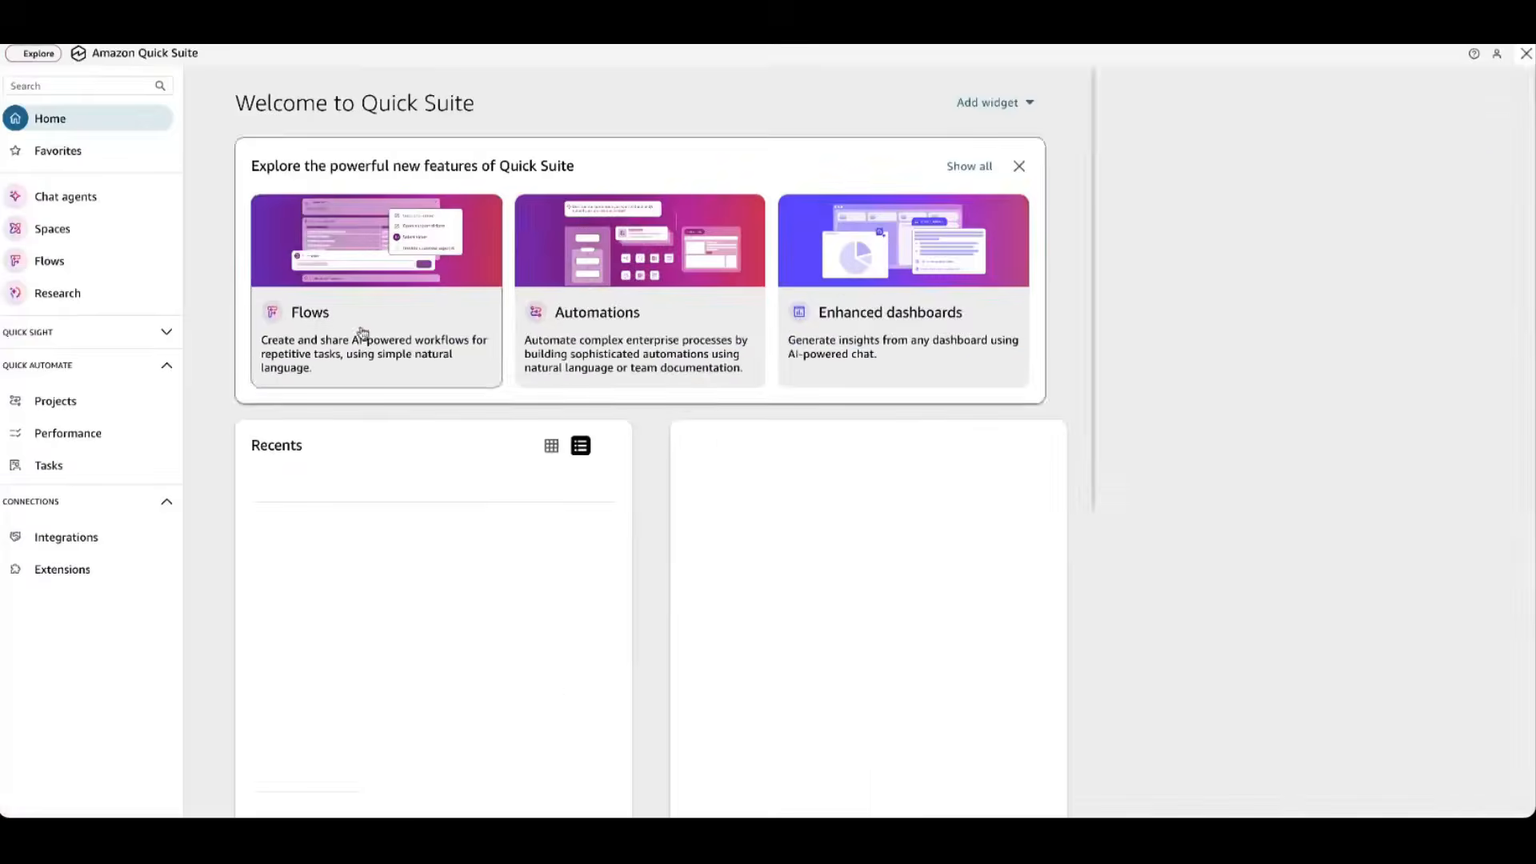
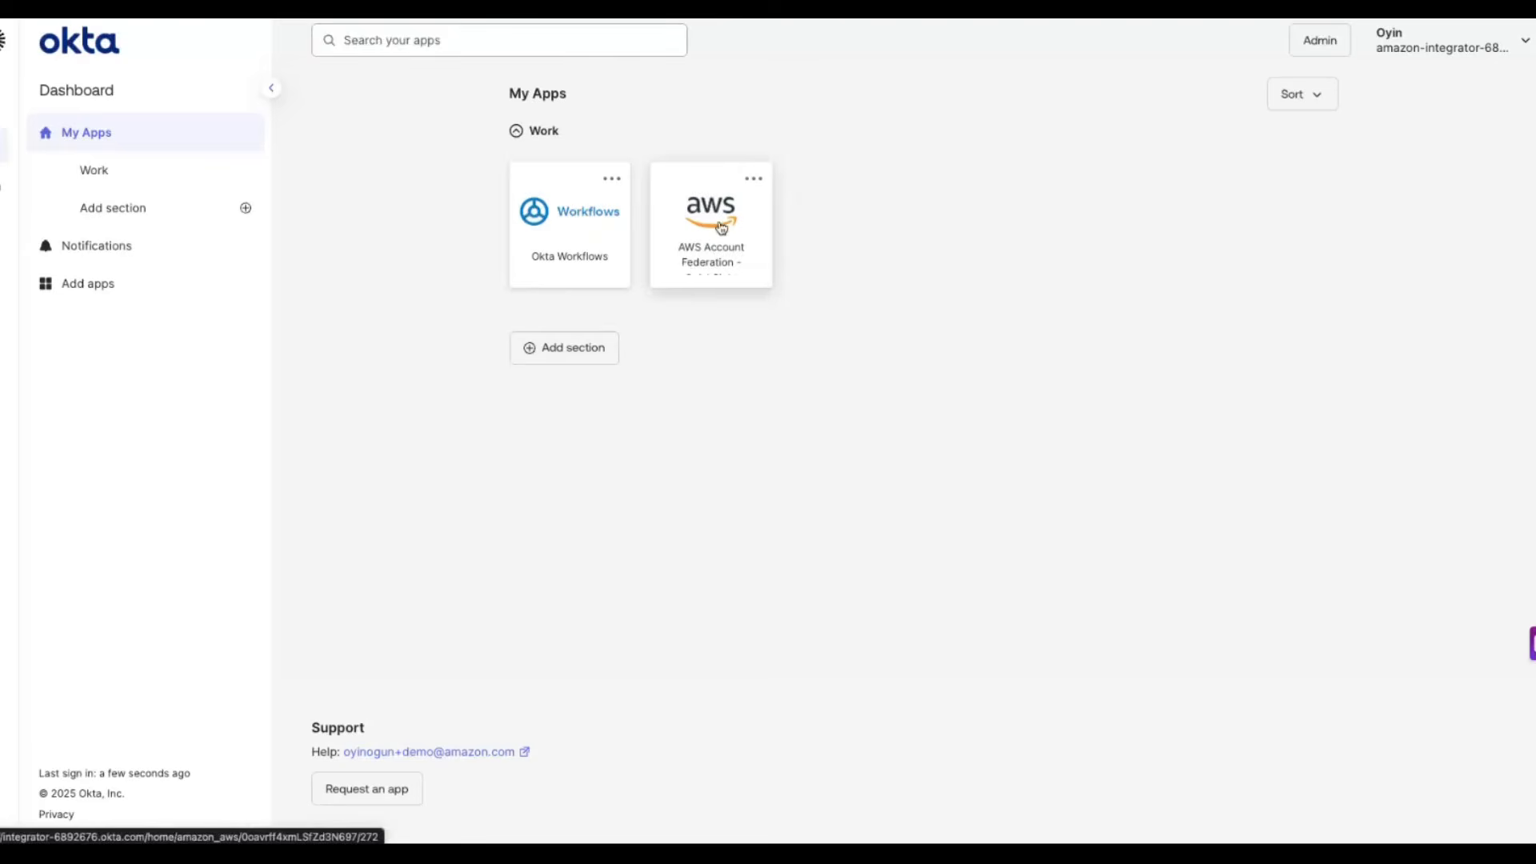
# - Launch Quick Suite through the AWS Account Federation app in Okta and look over the features available to the admin
pyautogui.click(721, 227)
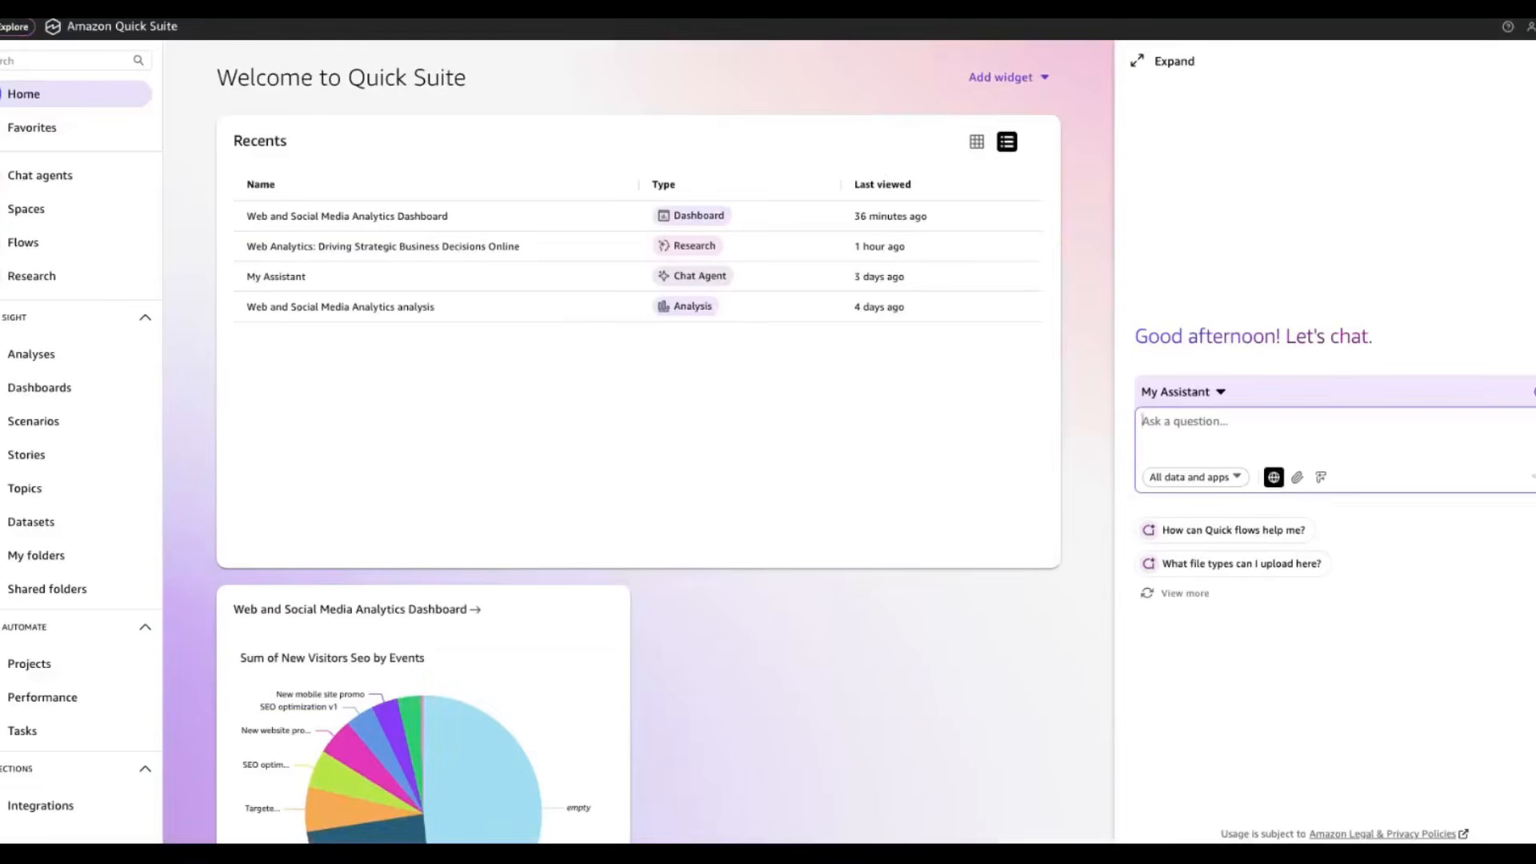
pyautogui.click(88, 8)
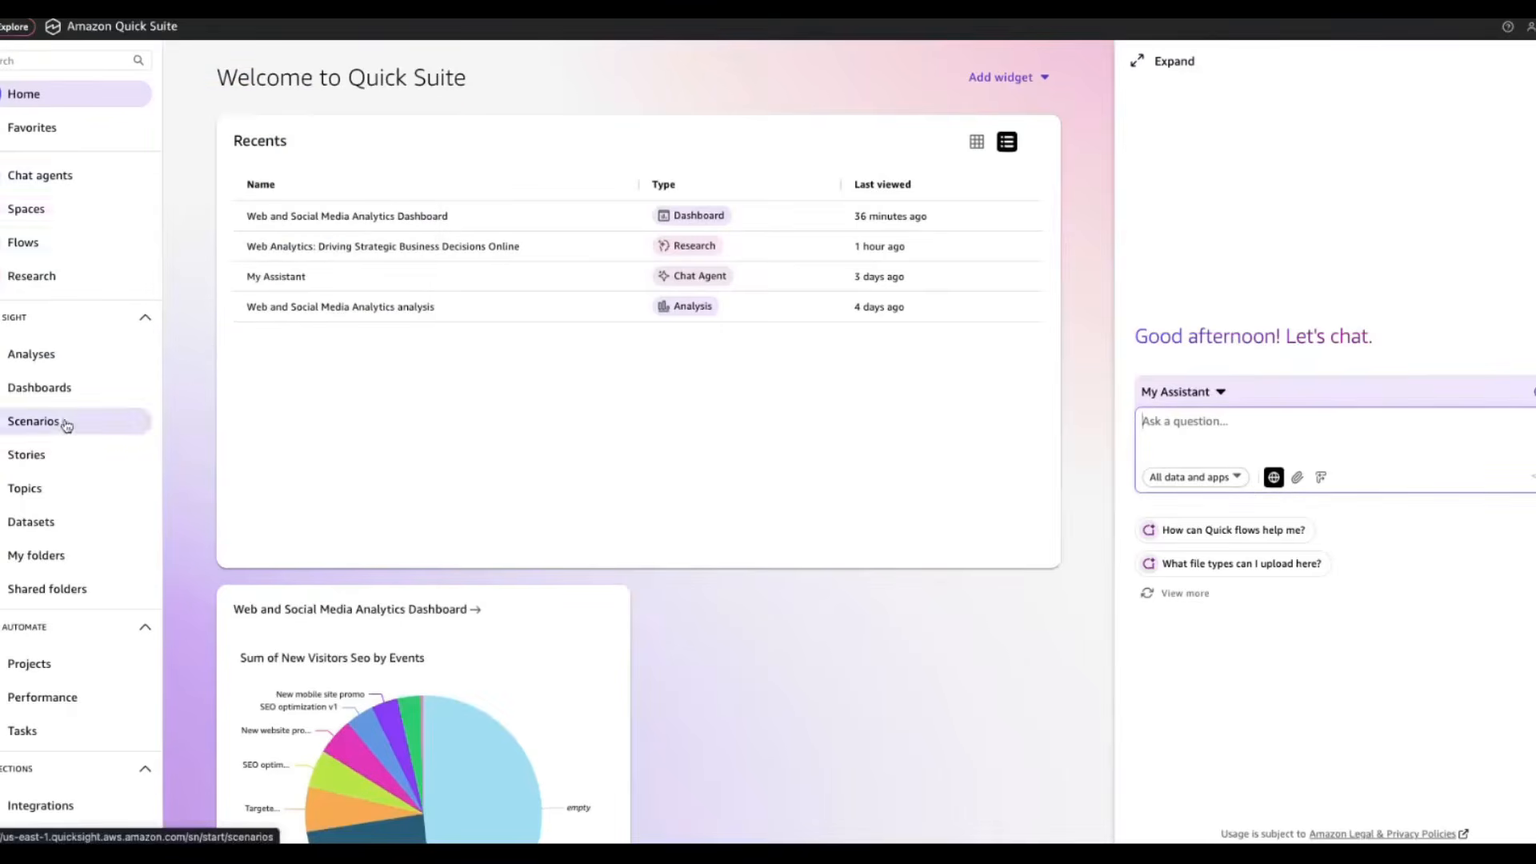
pyautogui.scroll(-1, 66, 423)
pyautogui.scroll(1, 120, 324)
pyautogui.scroll(-1, 85, 417)
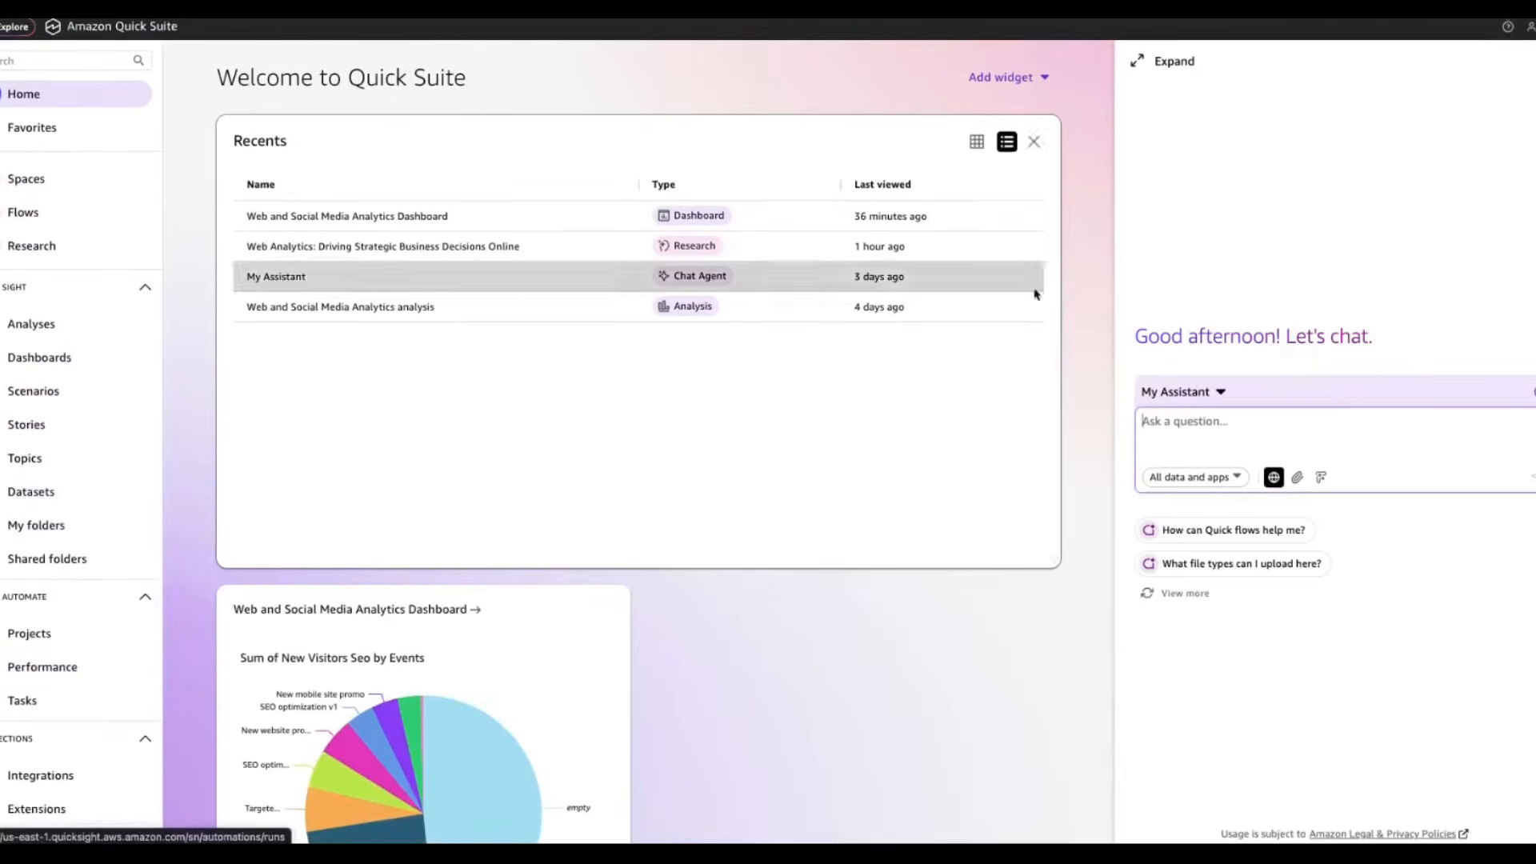
# - Open the Quick Suite account management page, review its administration options and return to the home page
pyautogui.click(1529, 32)
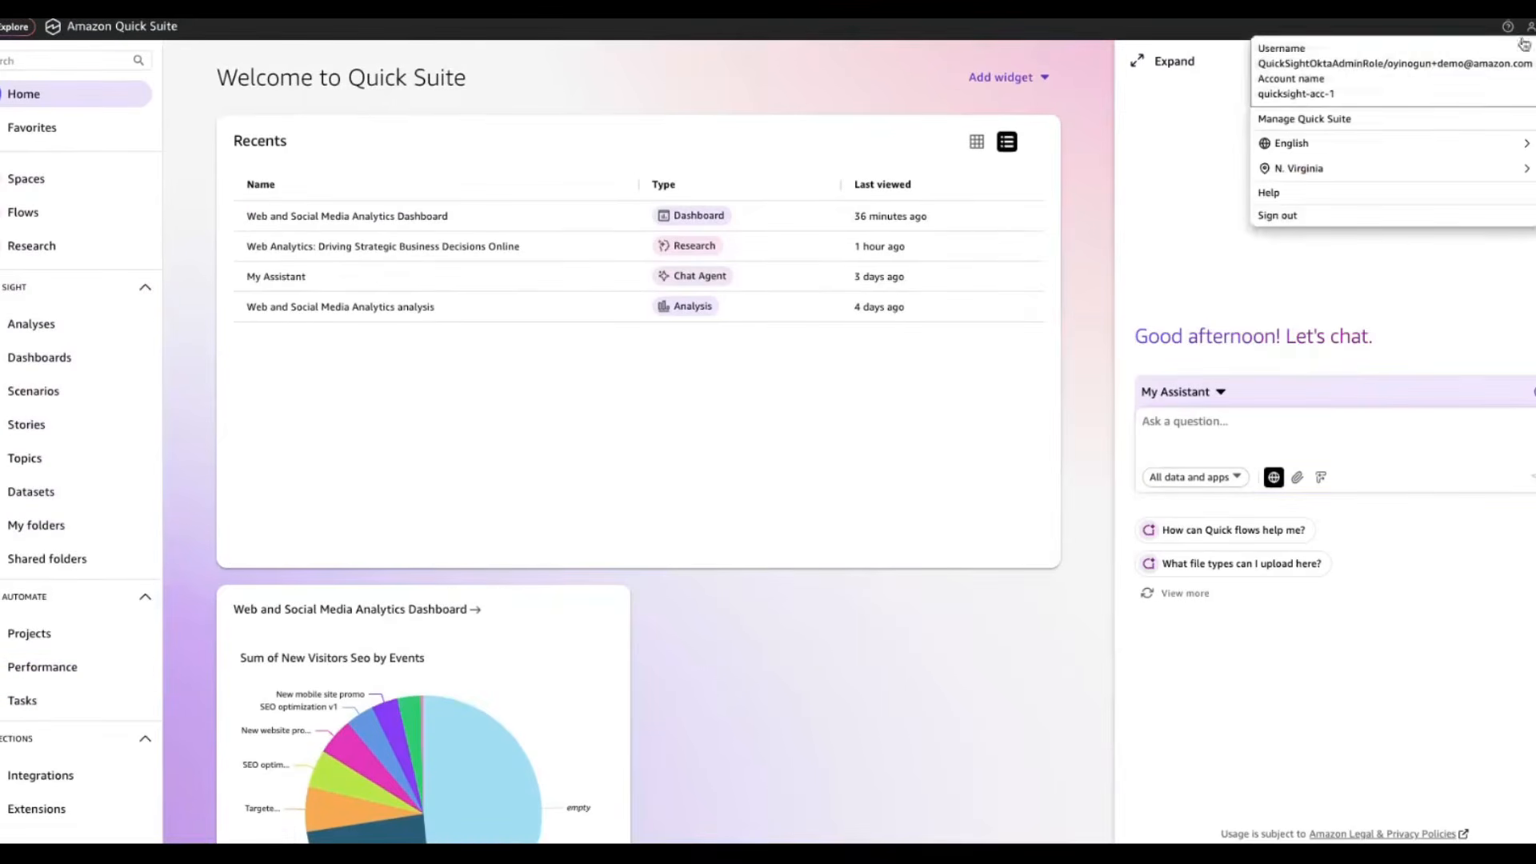
pyautogui.click(1293, 120)
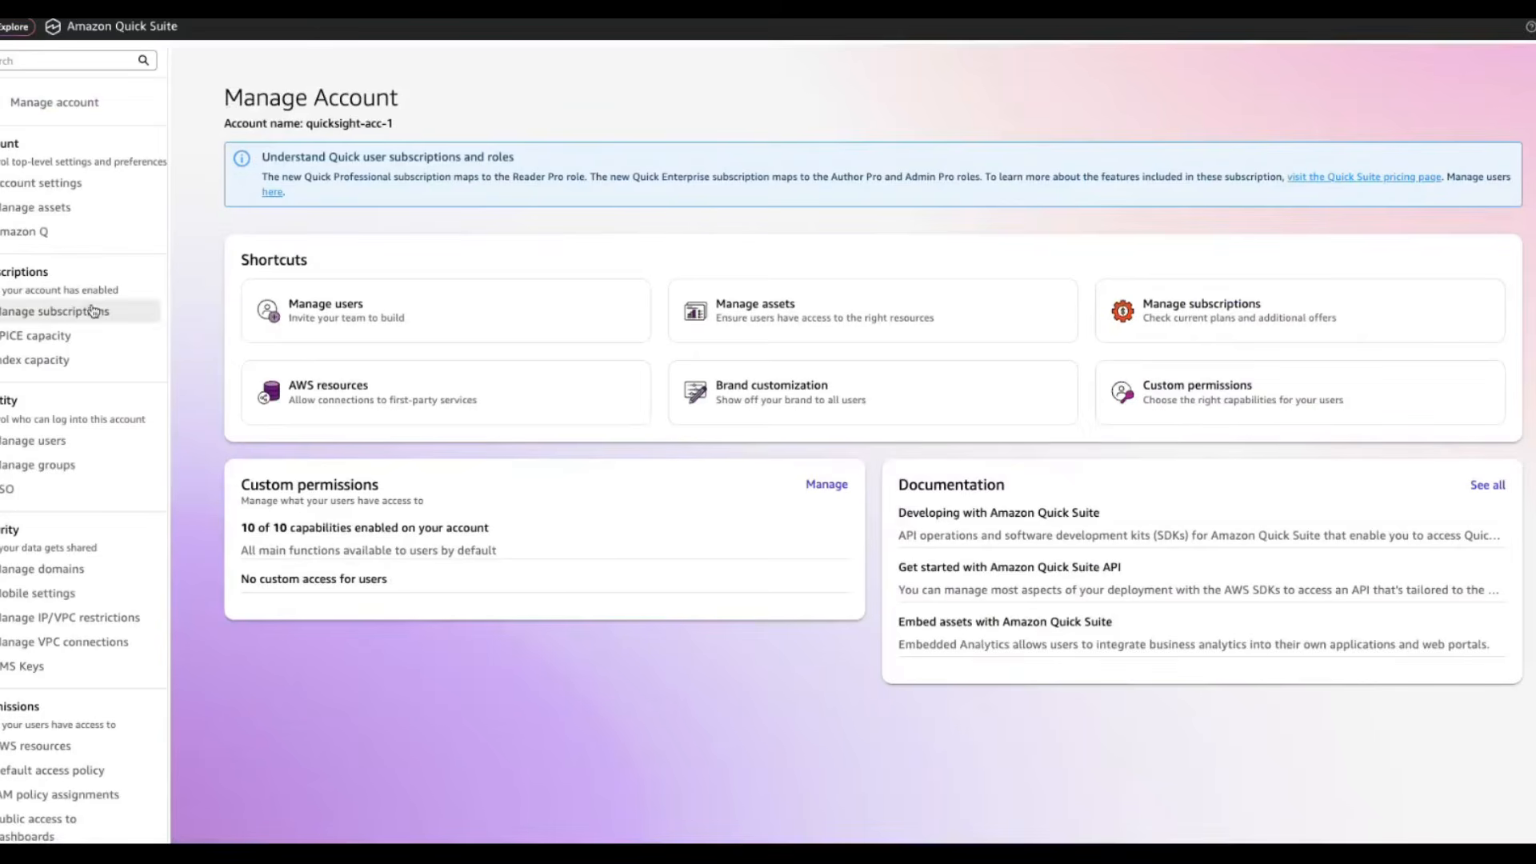
pyautogui.scroll(-4, 93, 308)
pyautogui.scroll(4, 93, 311)
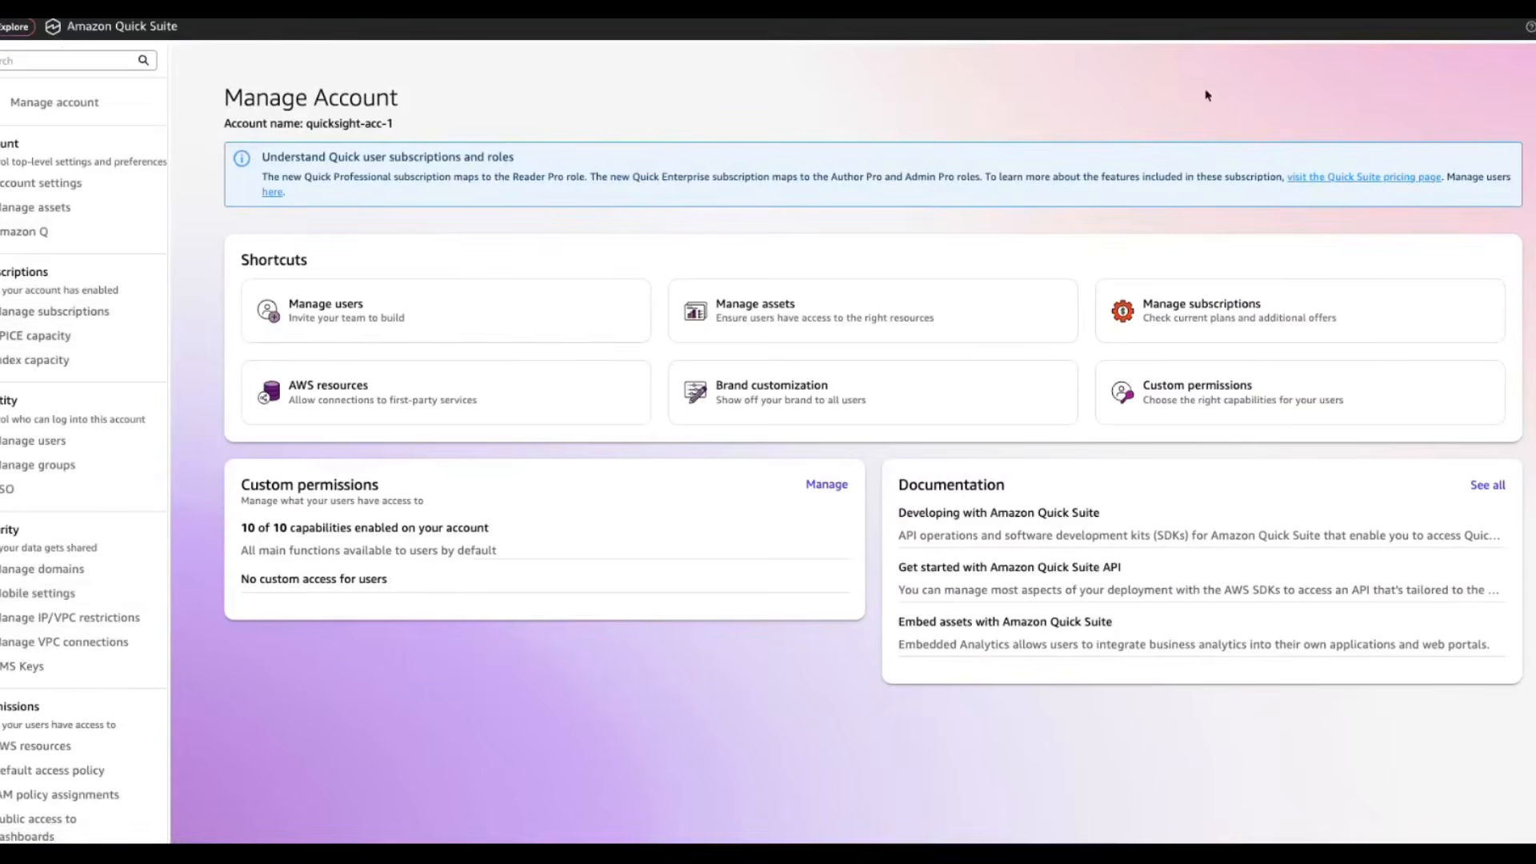
pyautogui.click(168, 32)
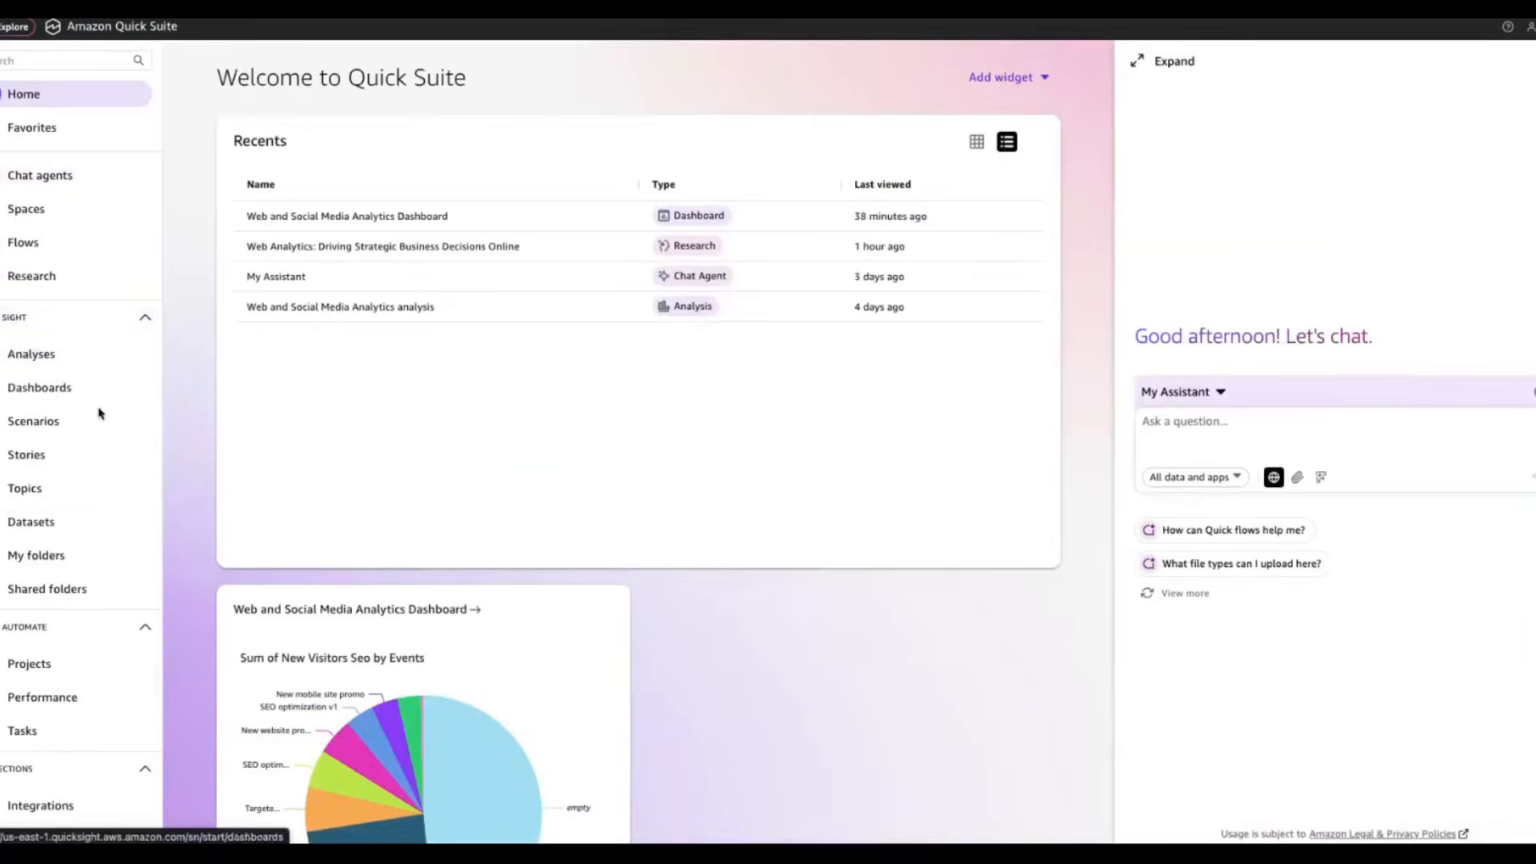
# - Browse the contents of the Author Assets and Reader Assets folders inside the shared IAM Fed Demo Folder
pyautogui.click(63, 592)
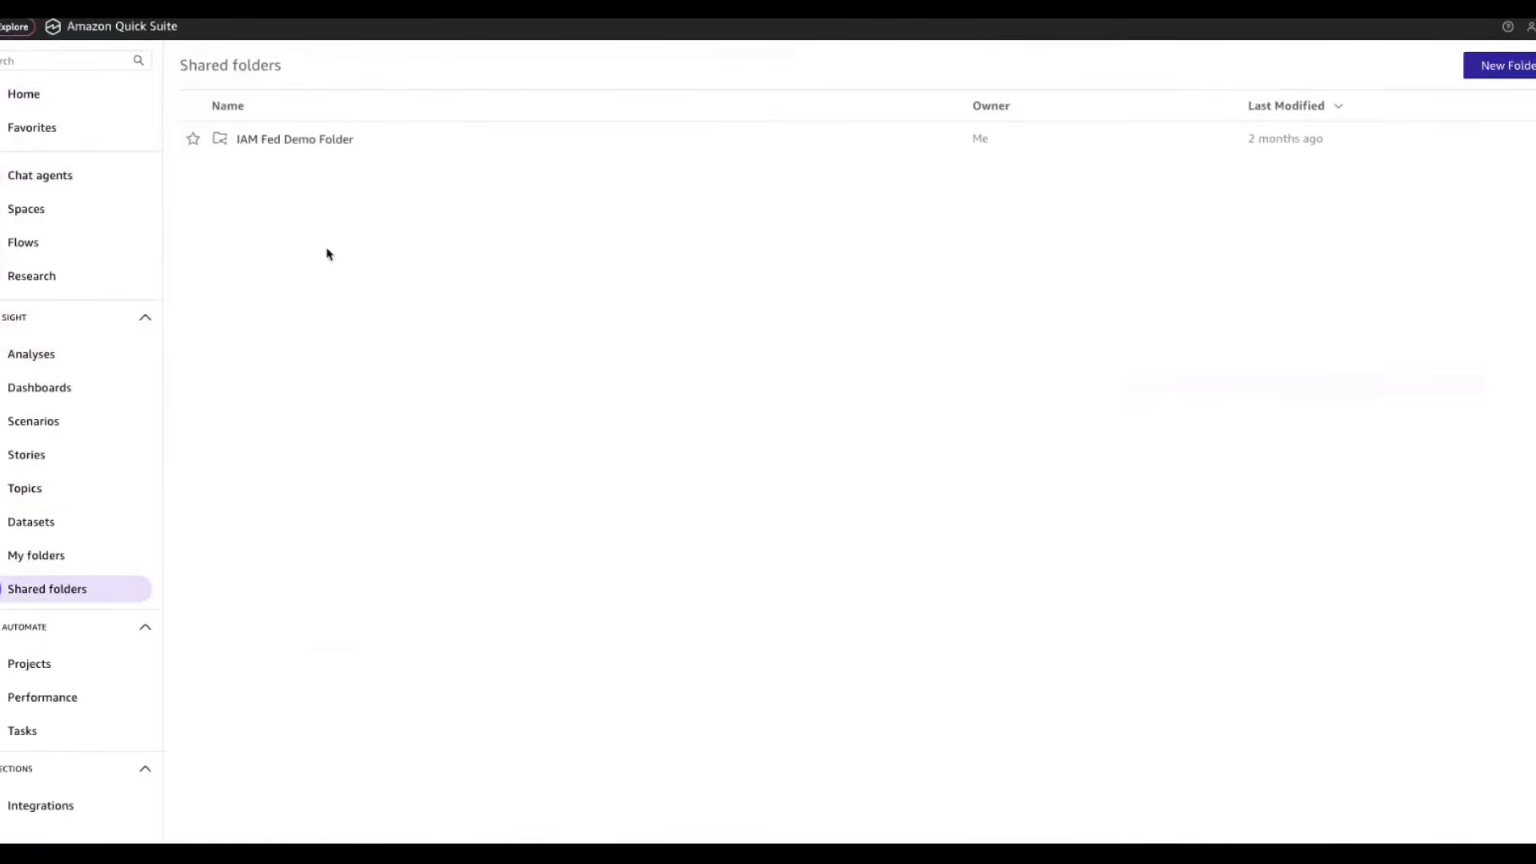
pyautogui.click(329, 151)
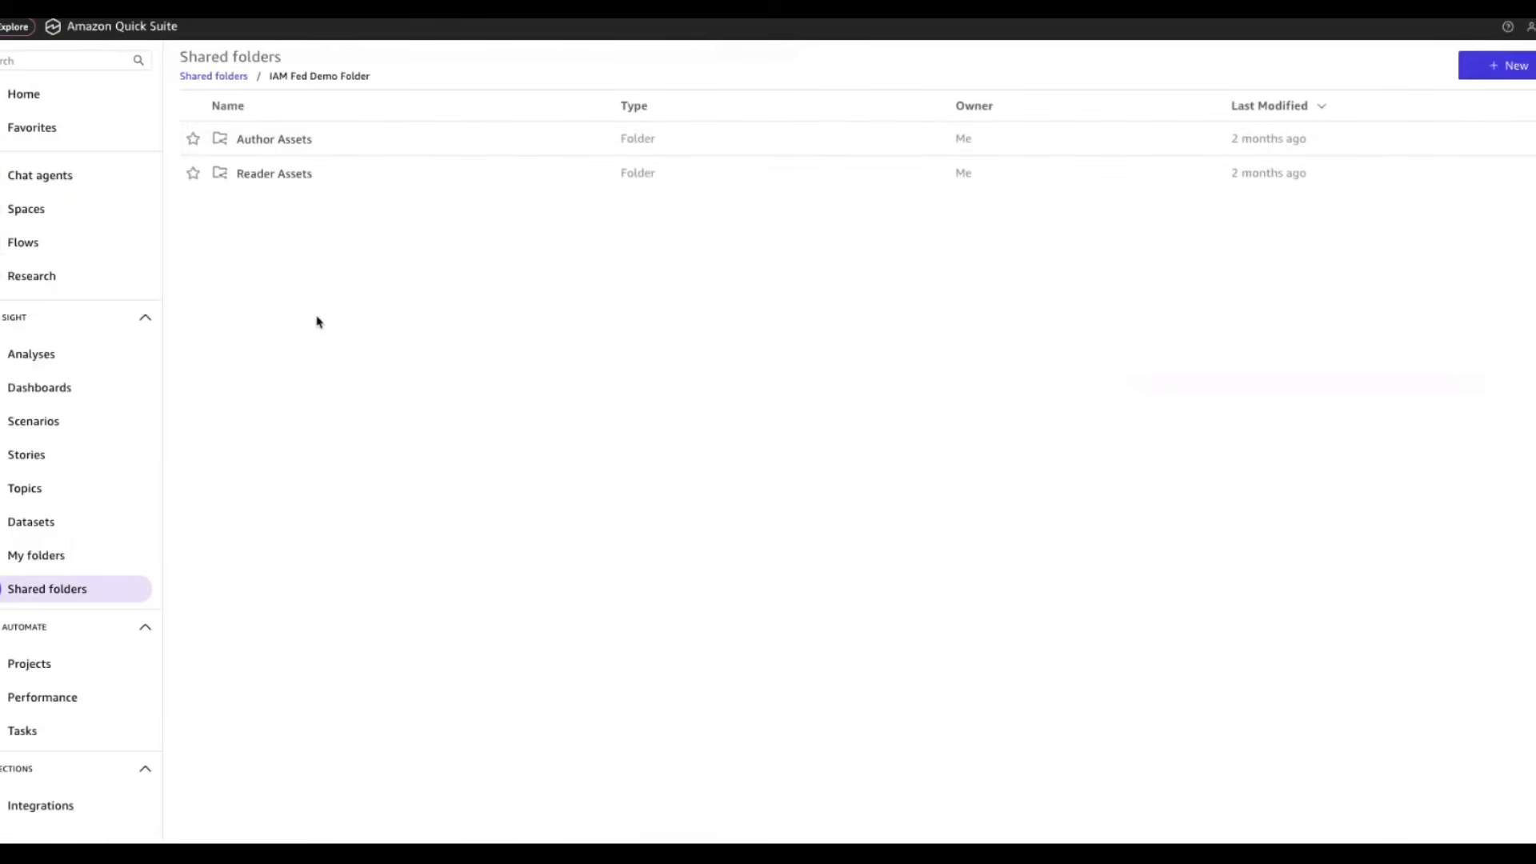
pyautogui.click(298, 144)
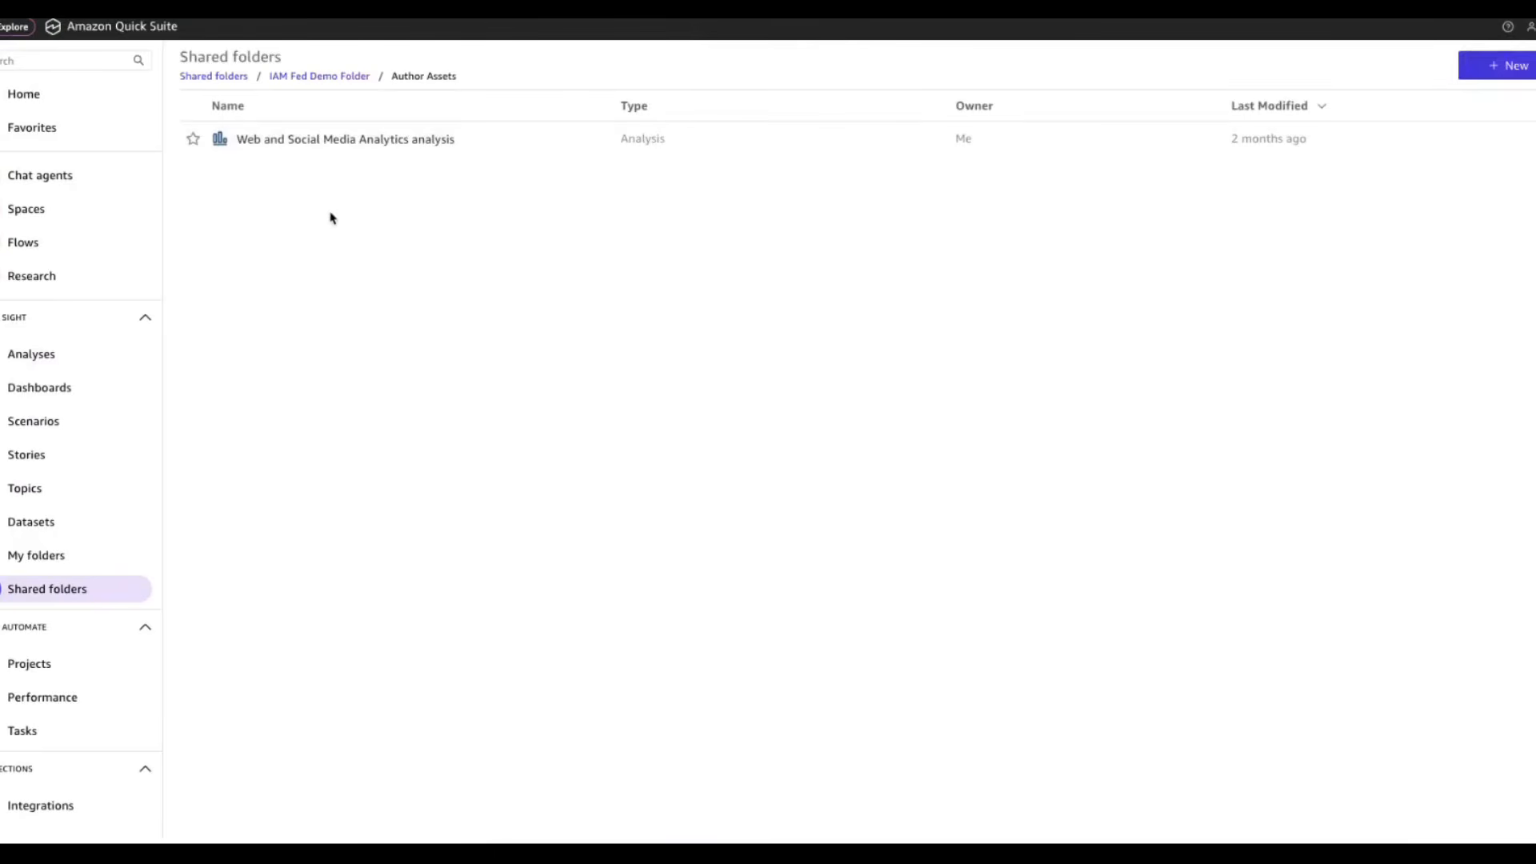
pyautogui.click(352, 75)
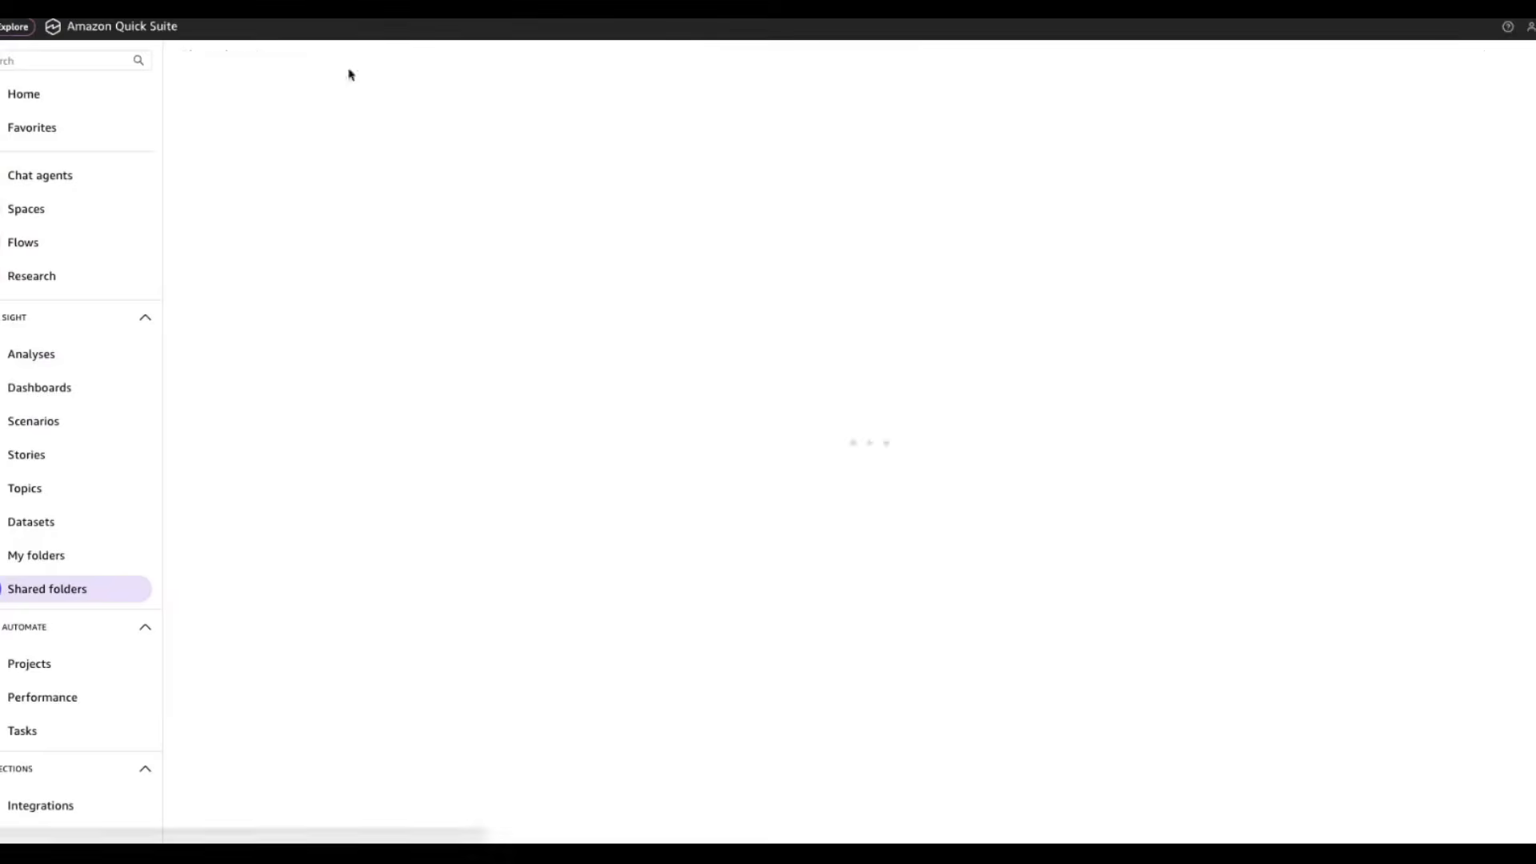
pyautogui.click(285, 172)
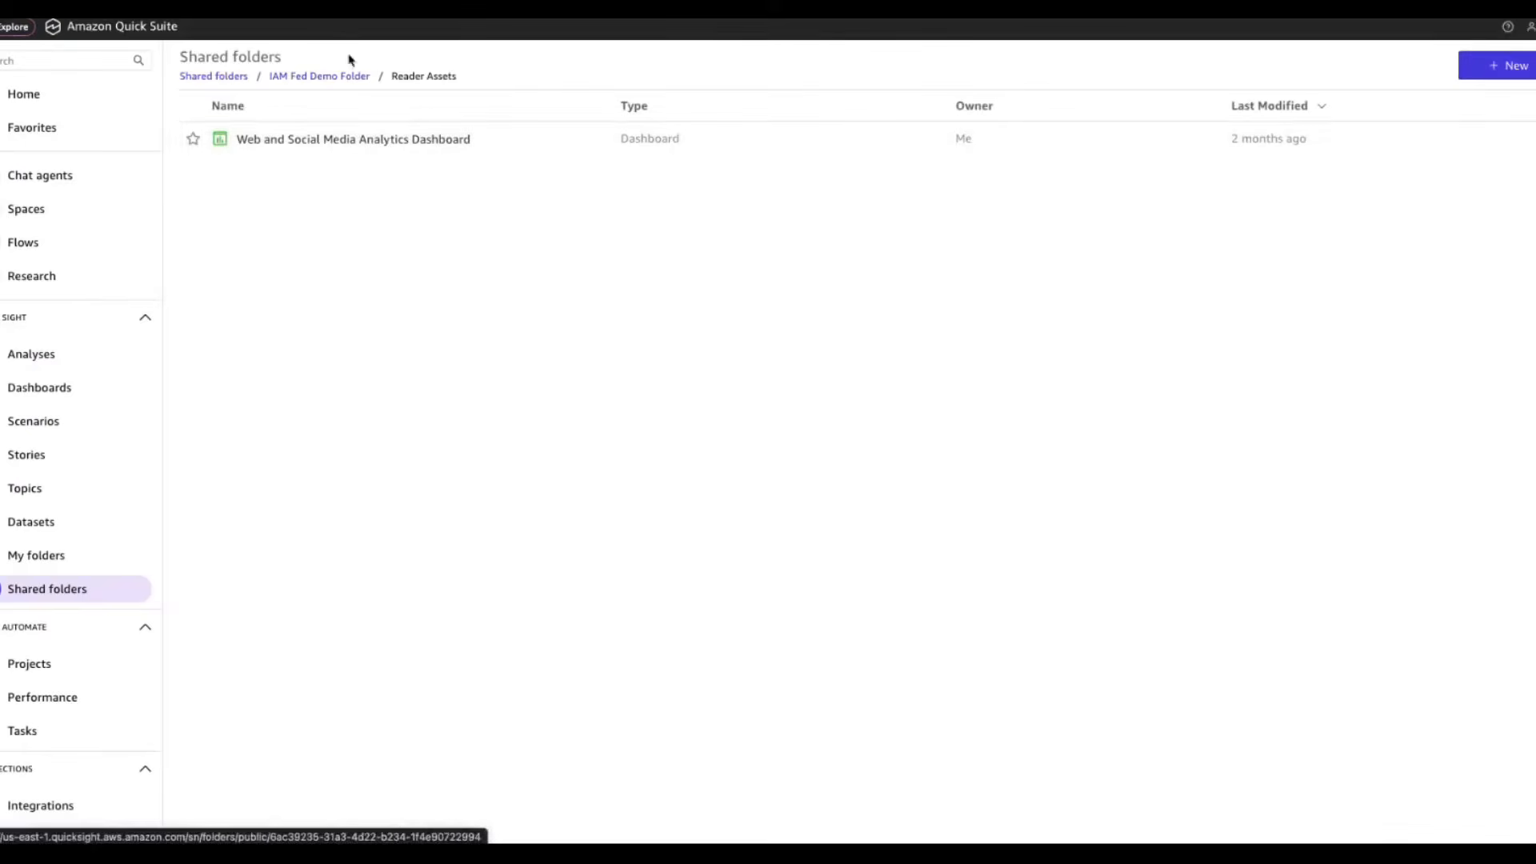
pyautogui.click(333, 75)
pyautogui.click(275, 140)
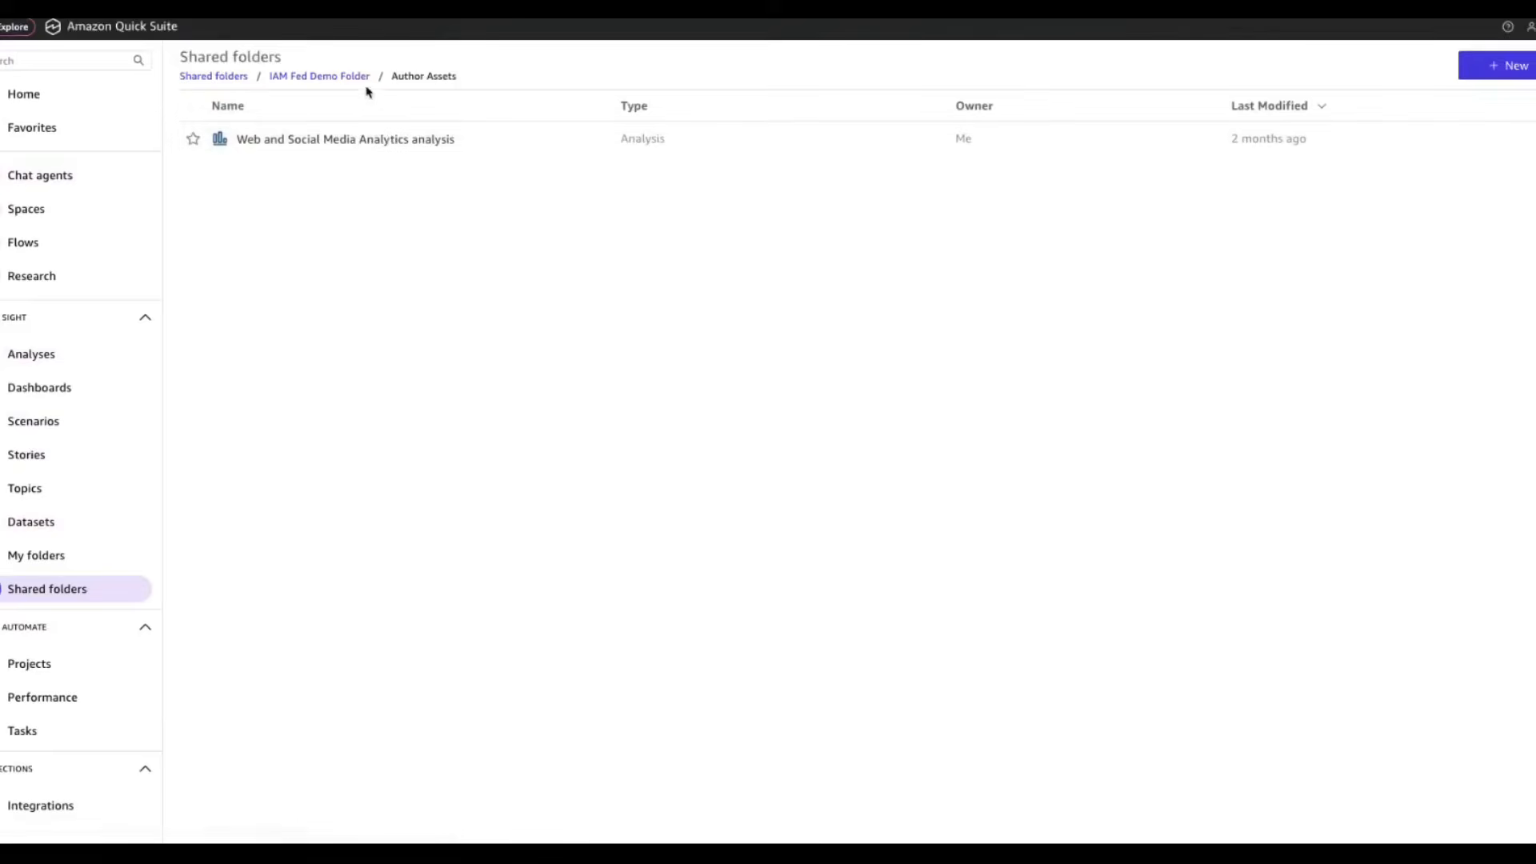
pyautogui.scroll(-1, 75, 552)
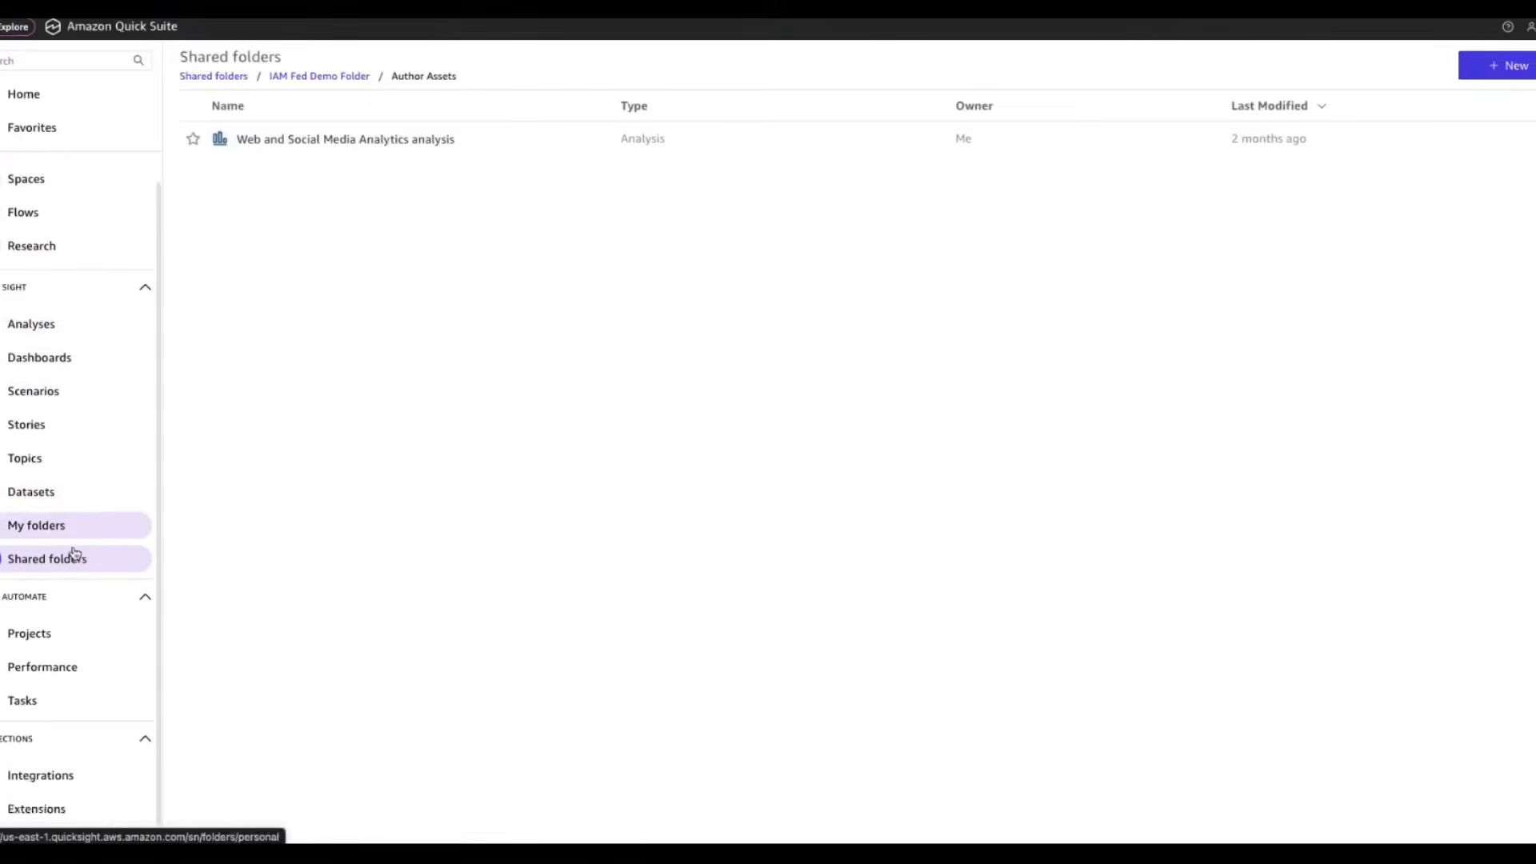
pyautogui.scroll(1, 75, 552)
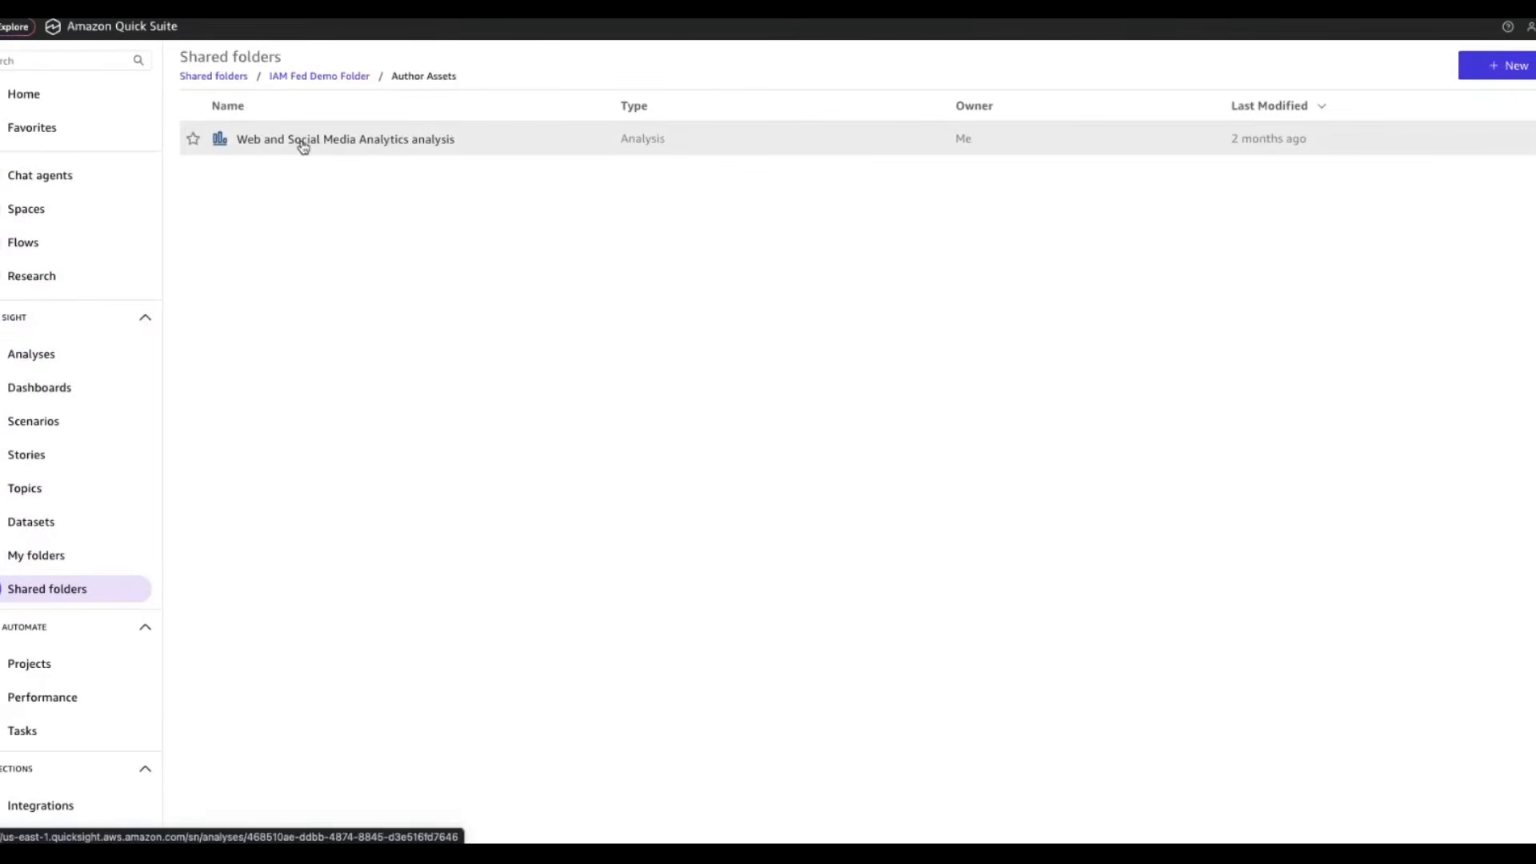
# - View the Web and Social Media Analytics analysis from Author Assets, followed by the lists of analyses and dashboards
pyautogui.click(378, 142)
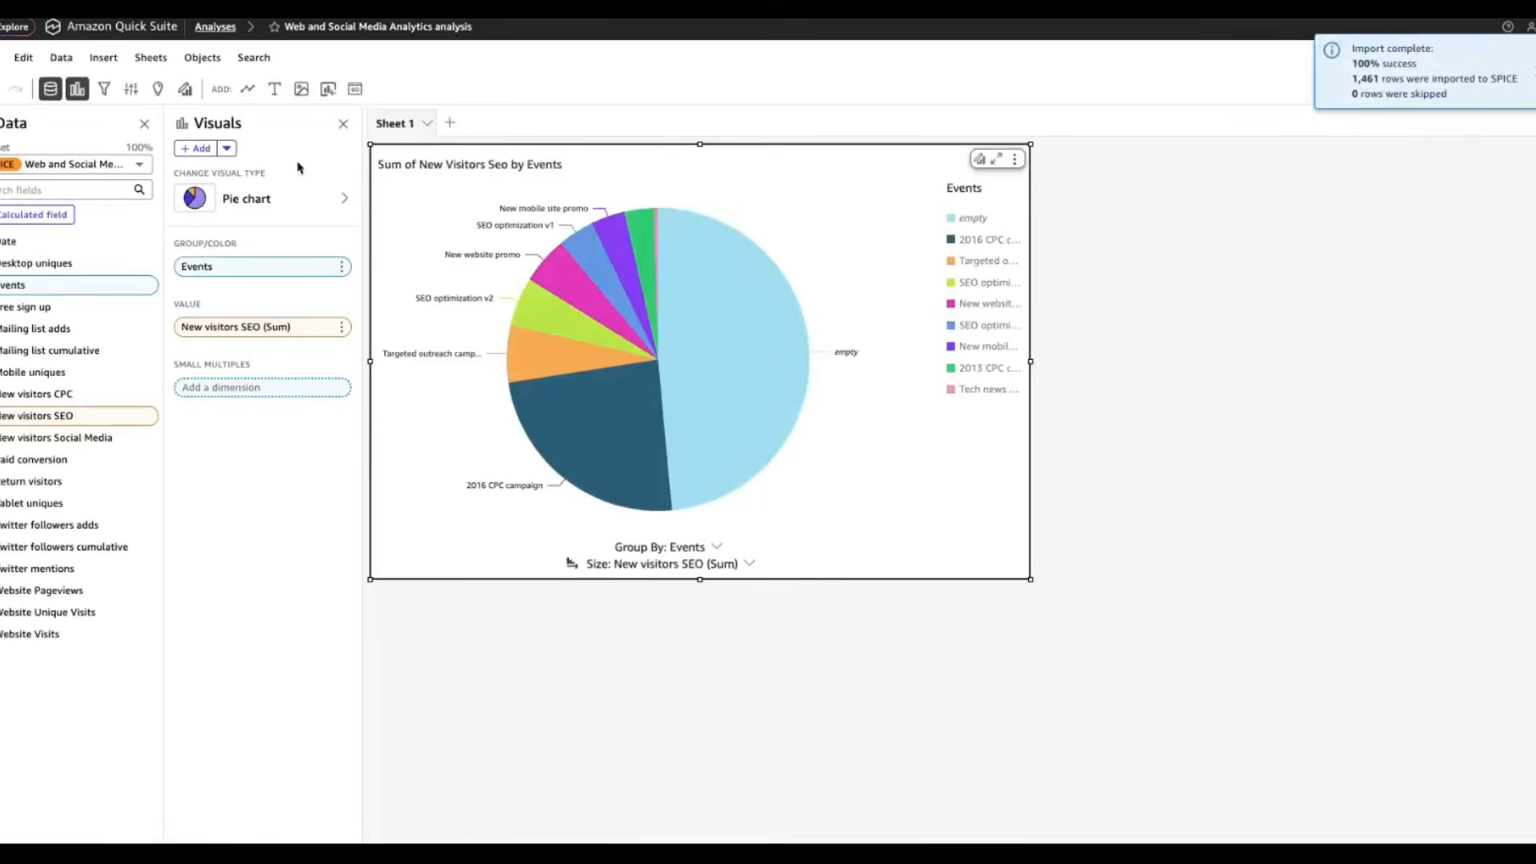
pyautogui.click(216, 27)
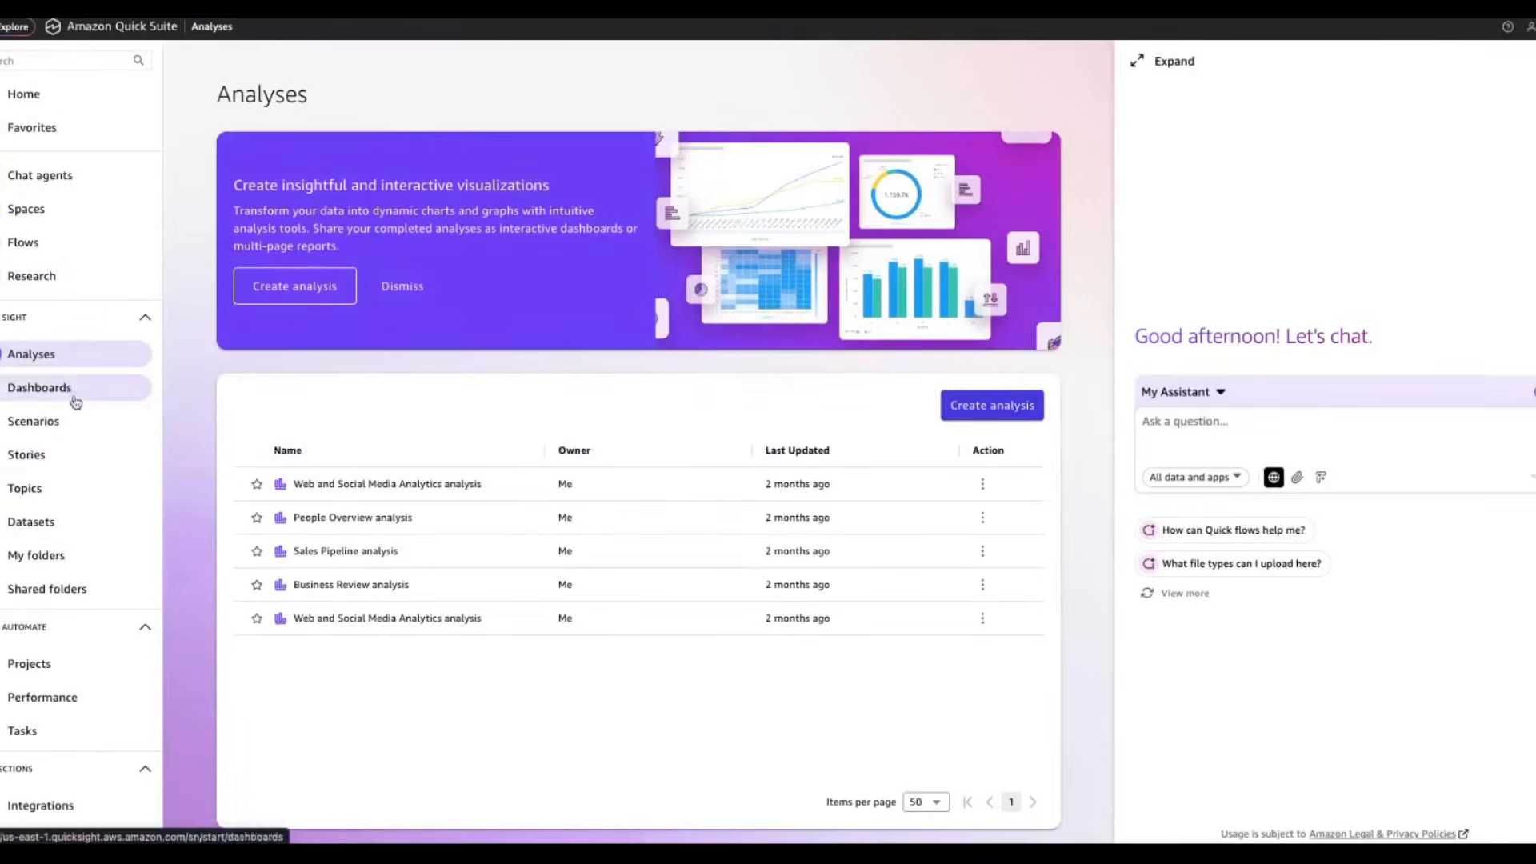
pyautogui.click(49, 390)
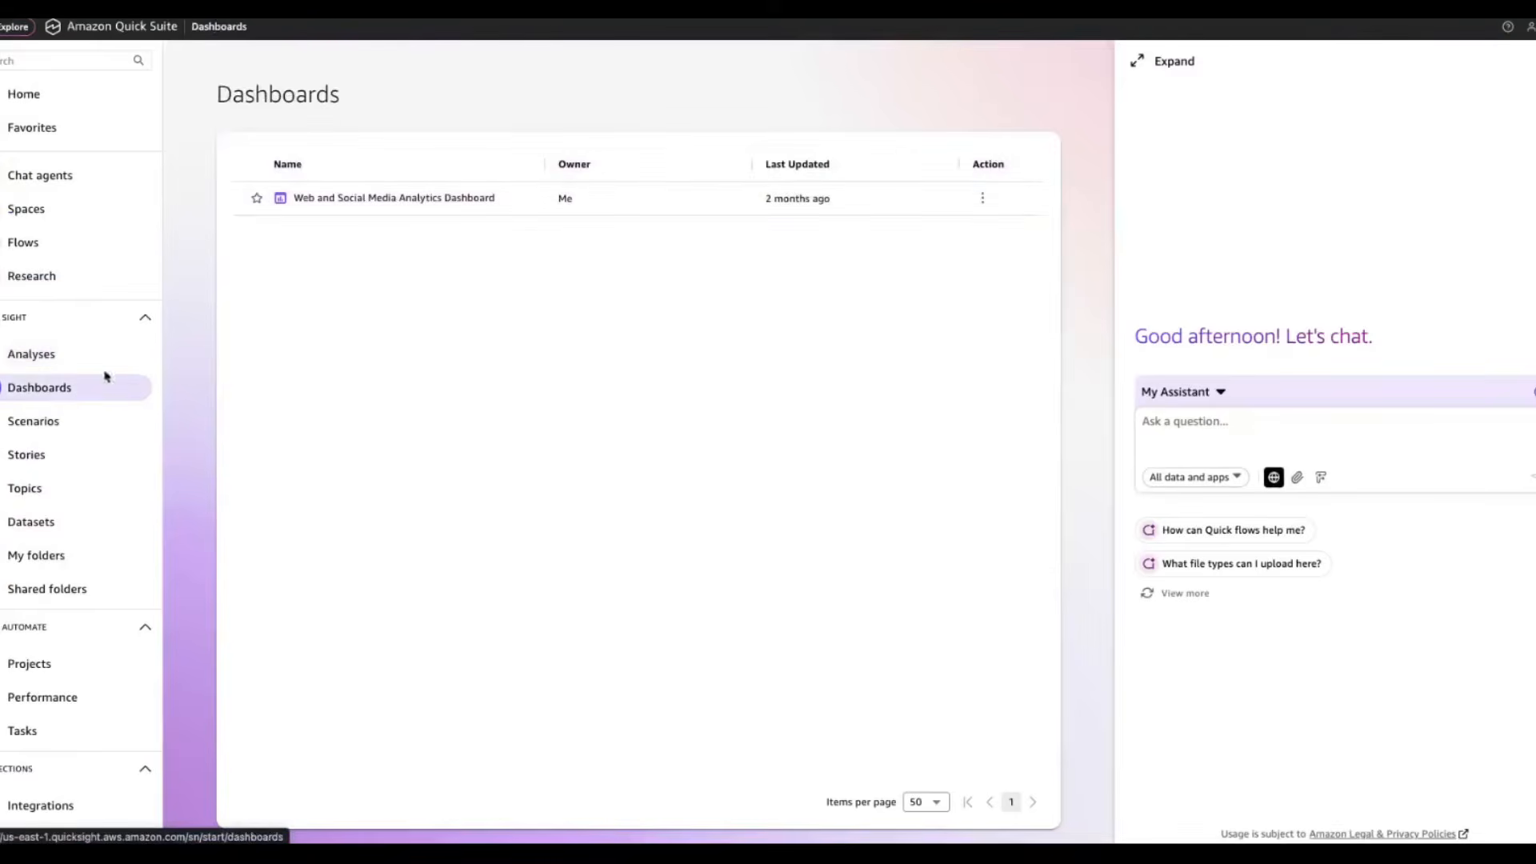
# - Go back to the shared IAM Fed Demo Folder and view its Reader Assets folder
pyautogui.click(62, 588)
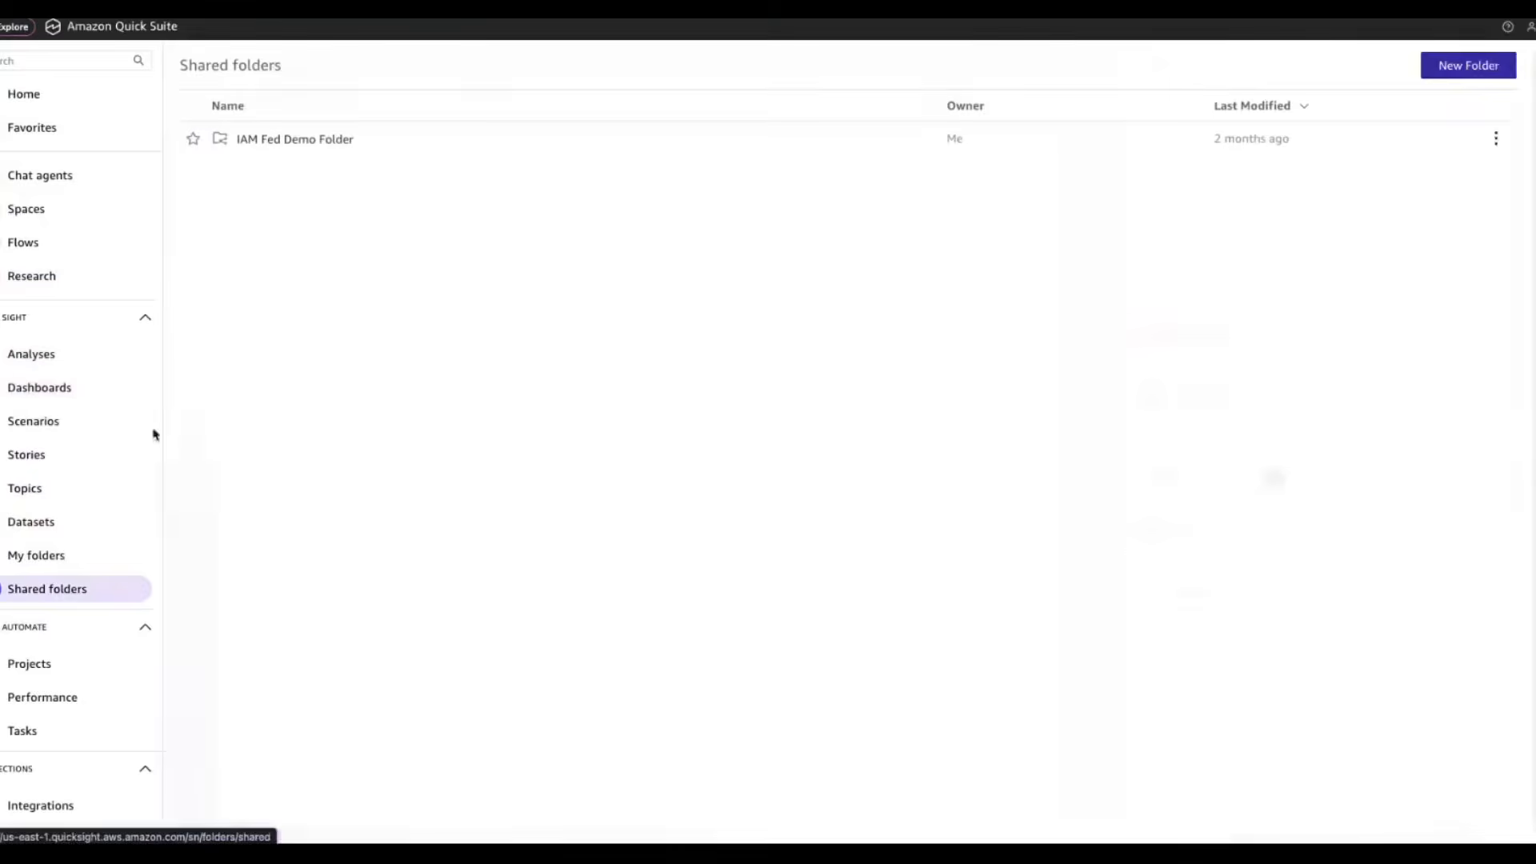
pyautogui.click(329, 141)
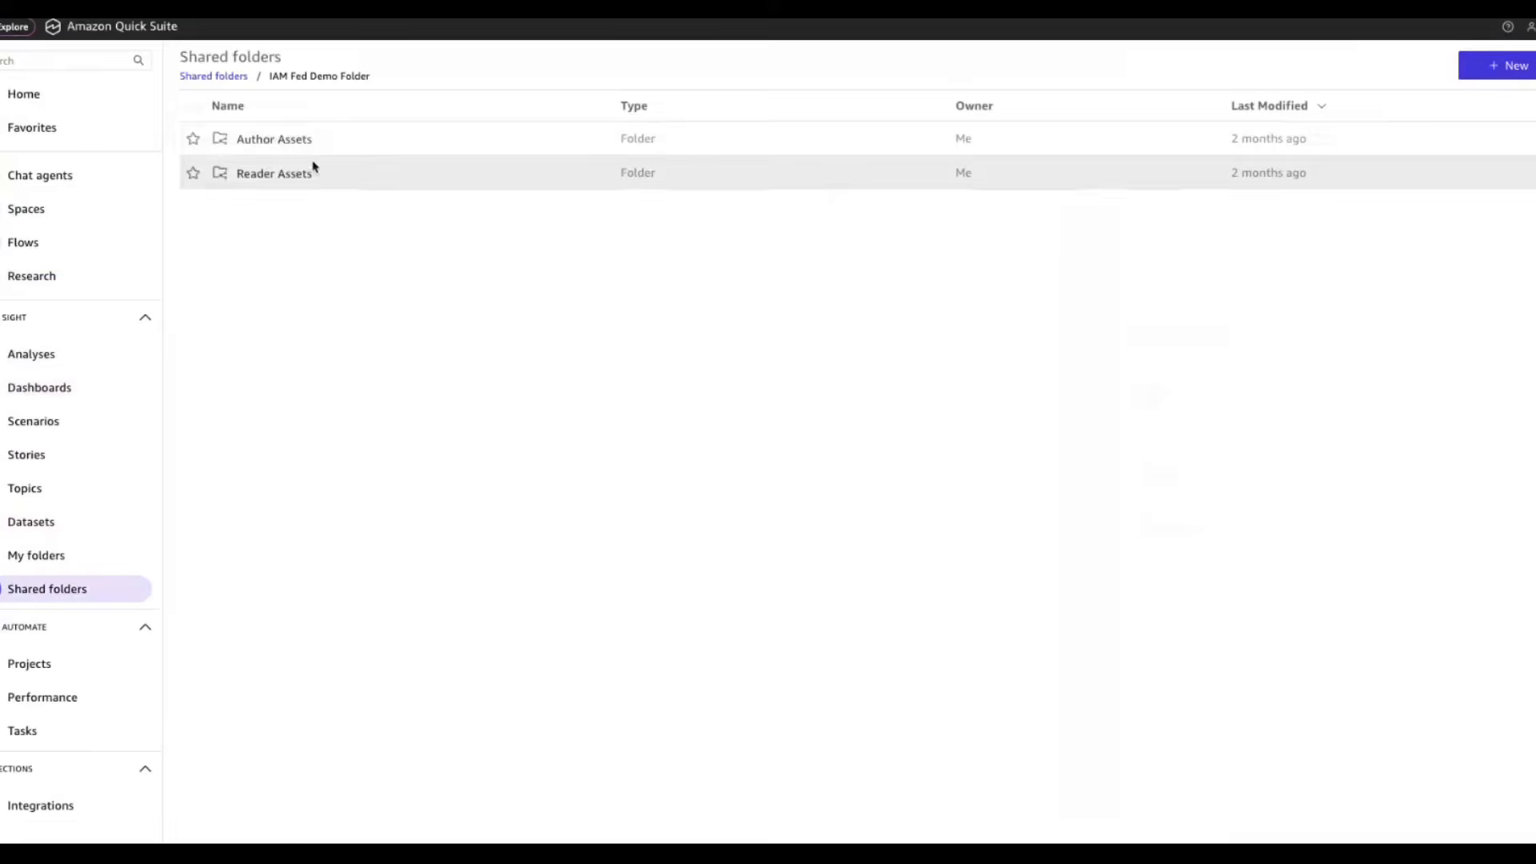
pyautogui.click(267, 175)
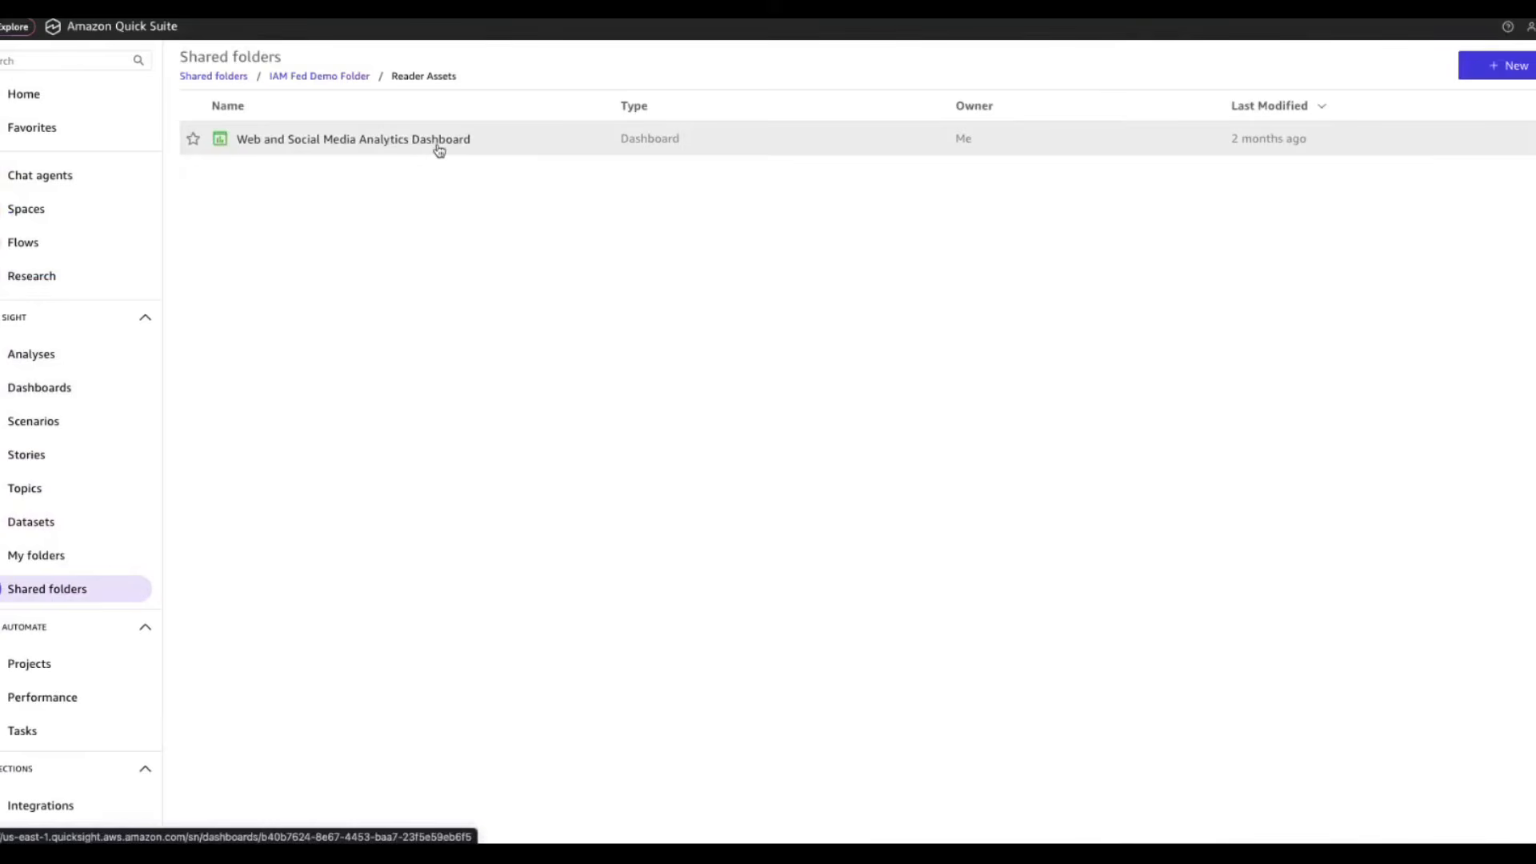
# - Sign the admin out of Quick Suite and out of the Okta dashboard
pyautogui.click(1529, 32)
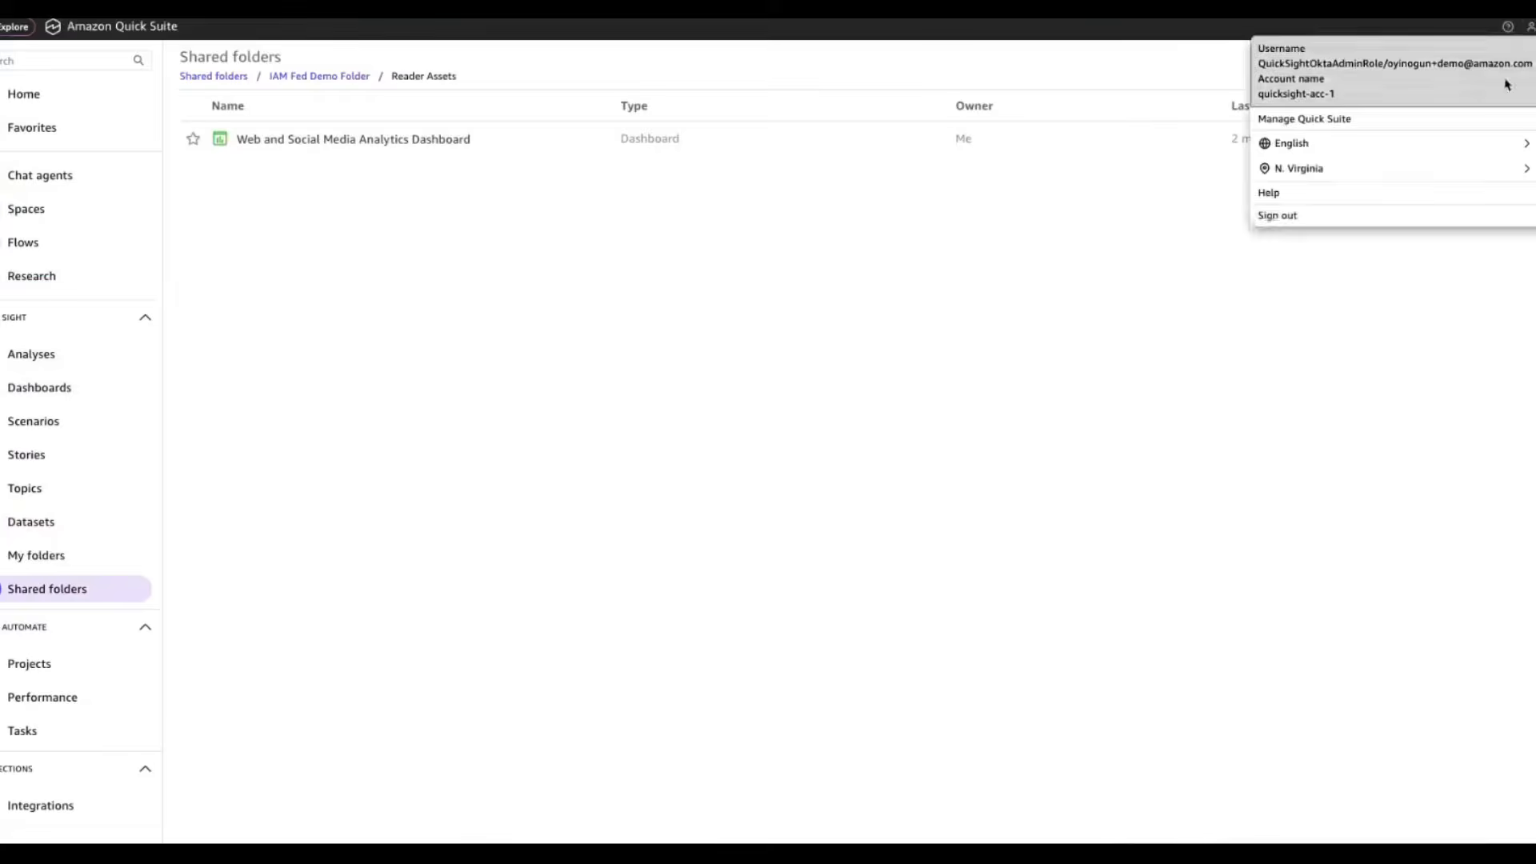
pyautogui.click(1328, 216)
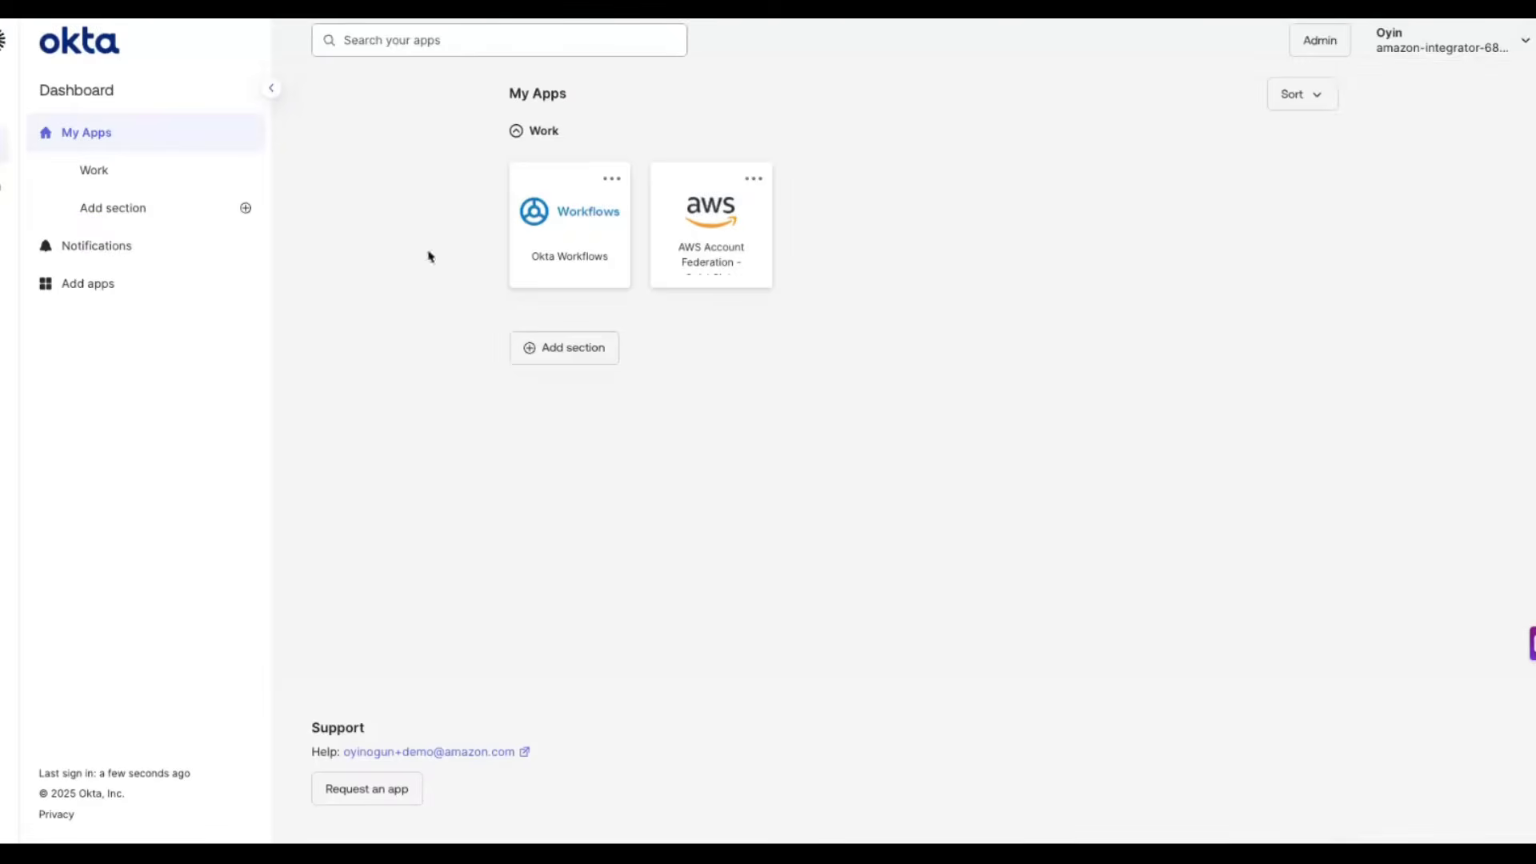
pyautogui.click(1432, 44)
pyautogui.click(1379, 272)
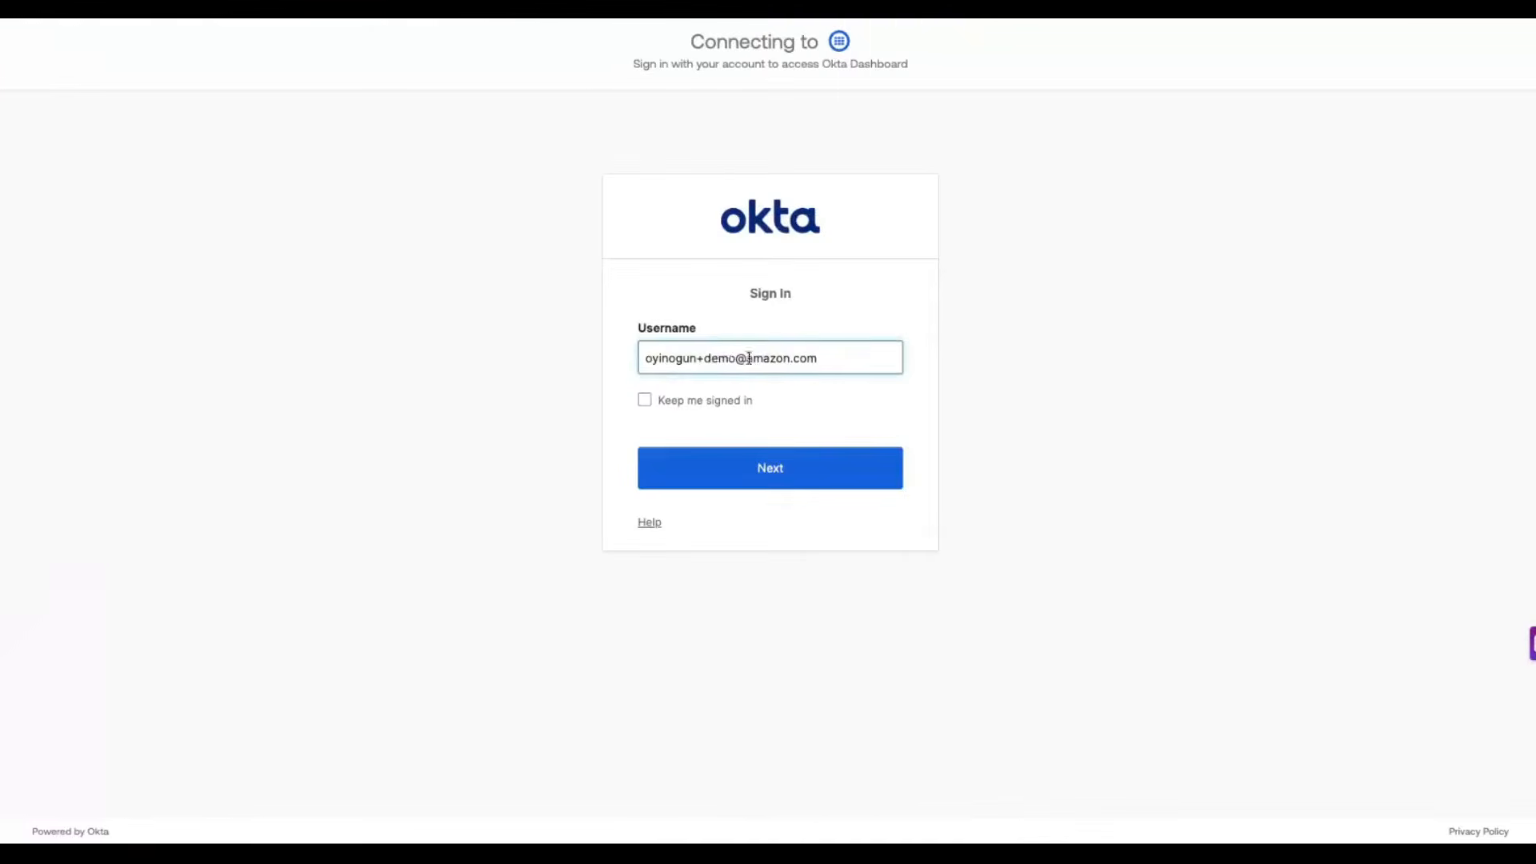
# - Sign in to Okta as the author by entering that account's username and password
pyautogui.tripleClick(728, 356)
pyautogui.press('super+v')
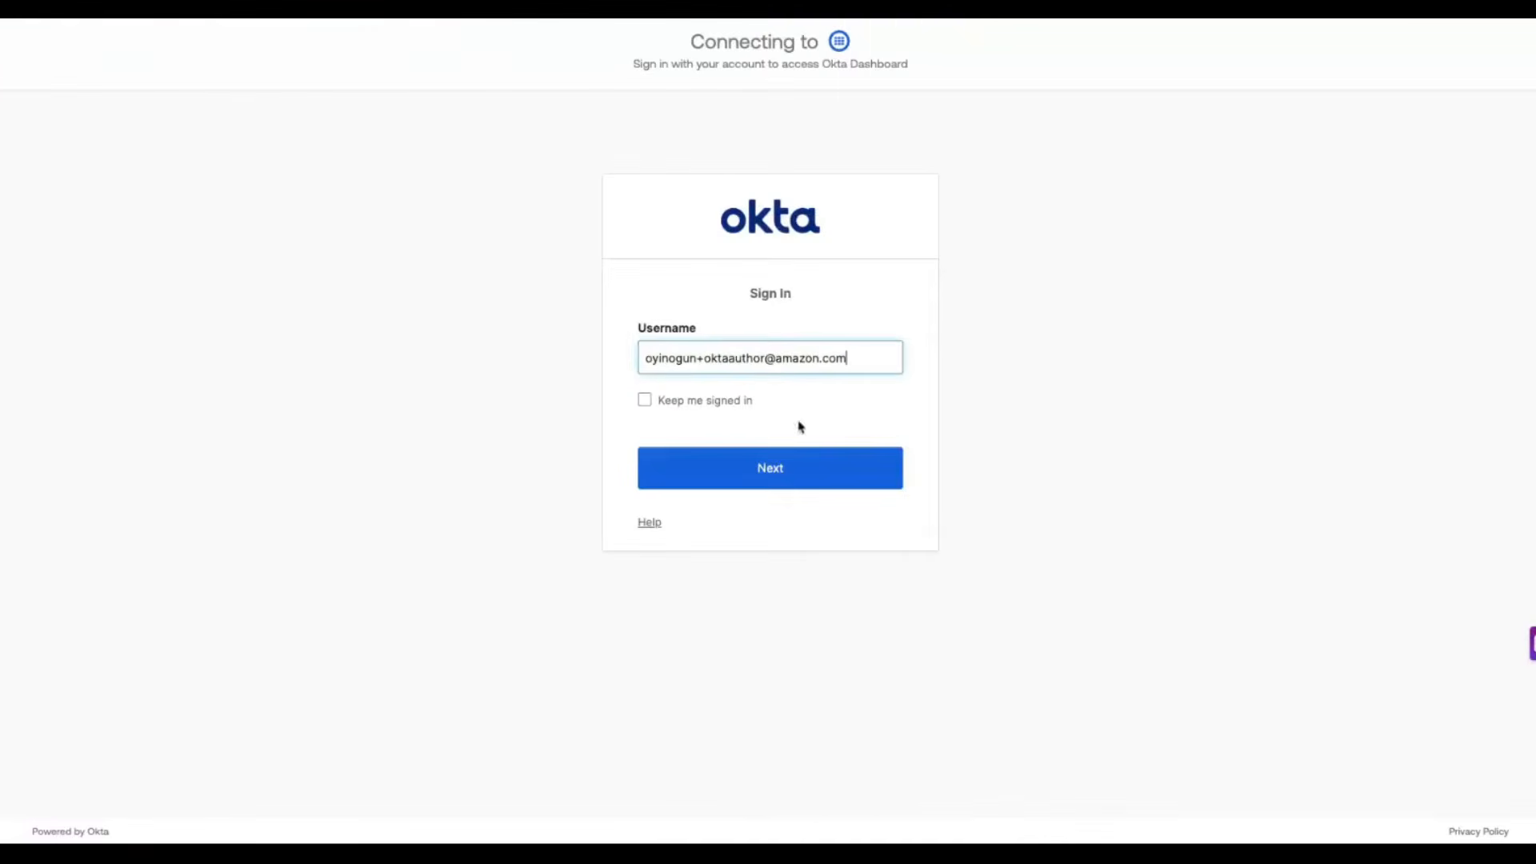
pyautogui.click(768, 484)
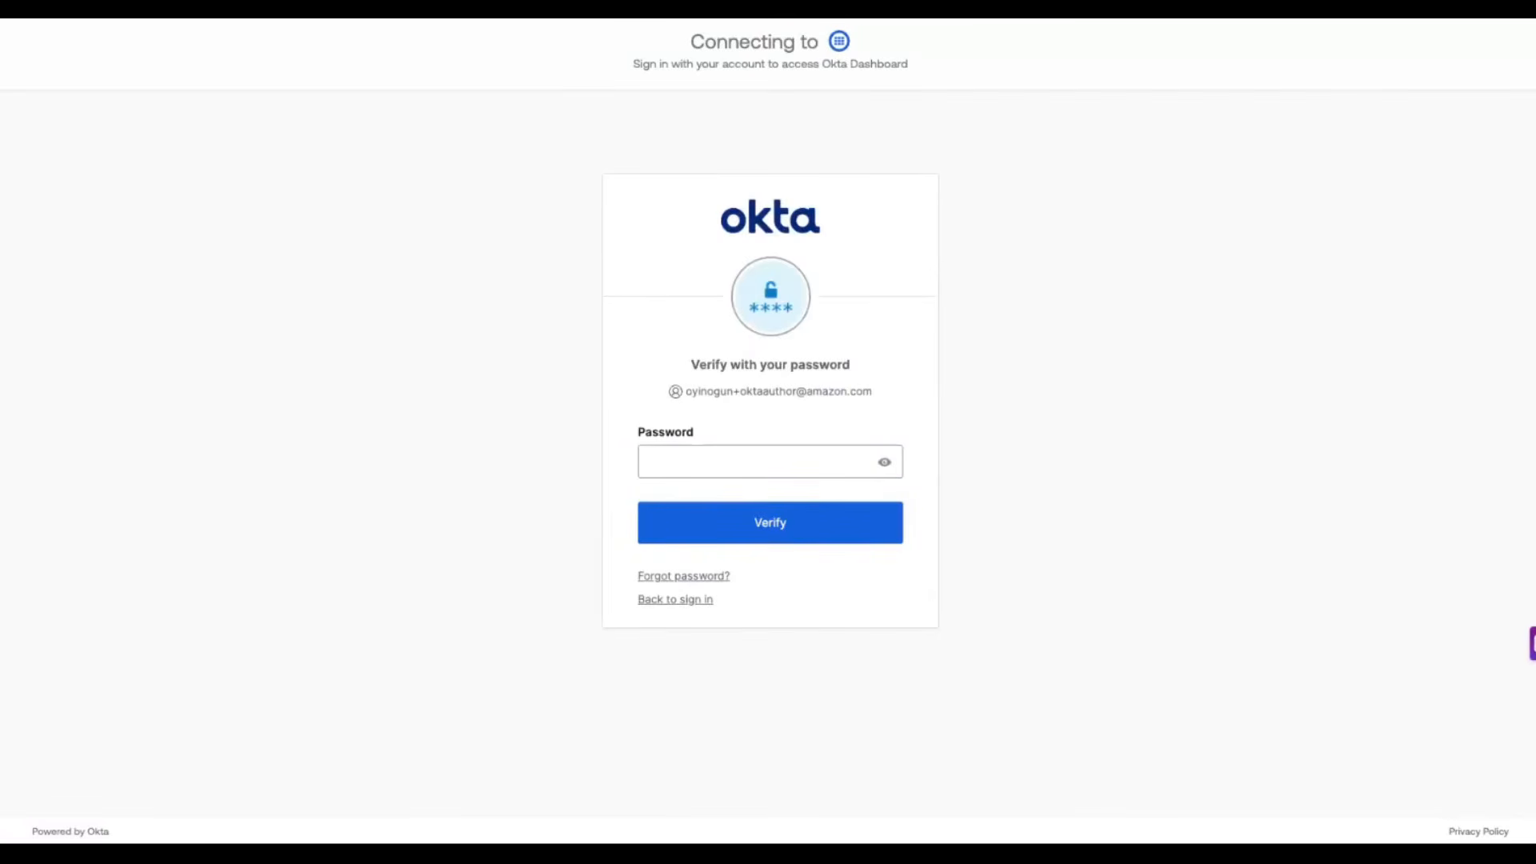
pyautogui.click(707, 468)
pyautogui.press('super+v')
pyautogui.click(699, 534)
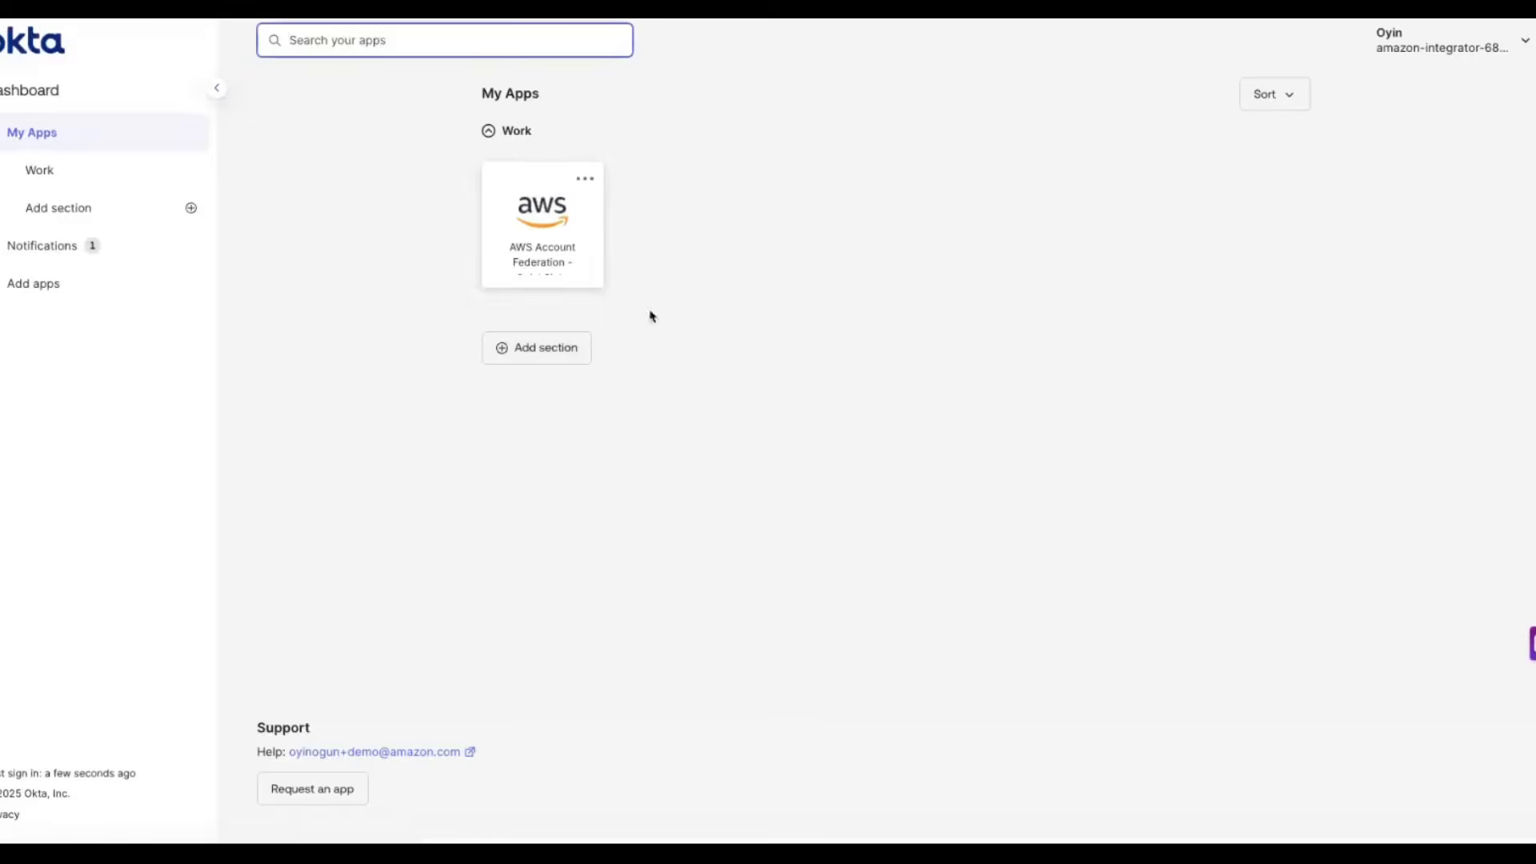
# - Launch Quick Suite through the AWS Account Federation app, confirm the author's AWS session and check the signed-in role in the profile details
pyautogui.click(538, 210)
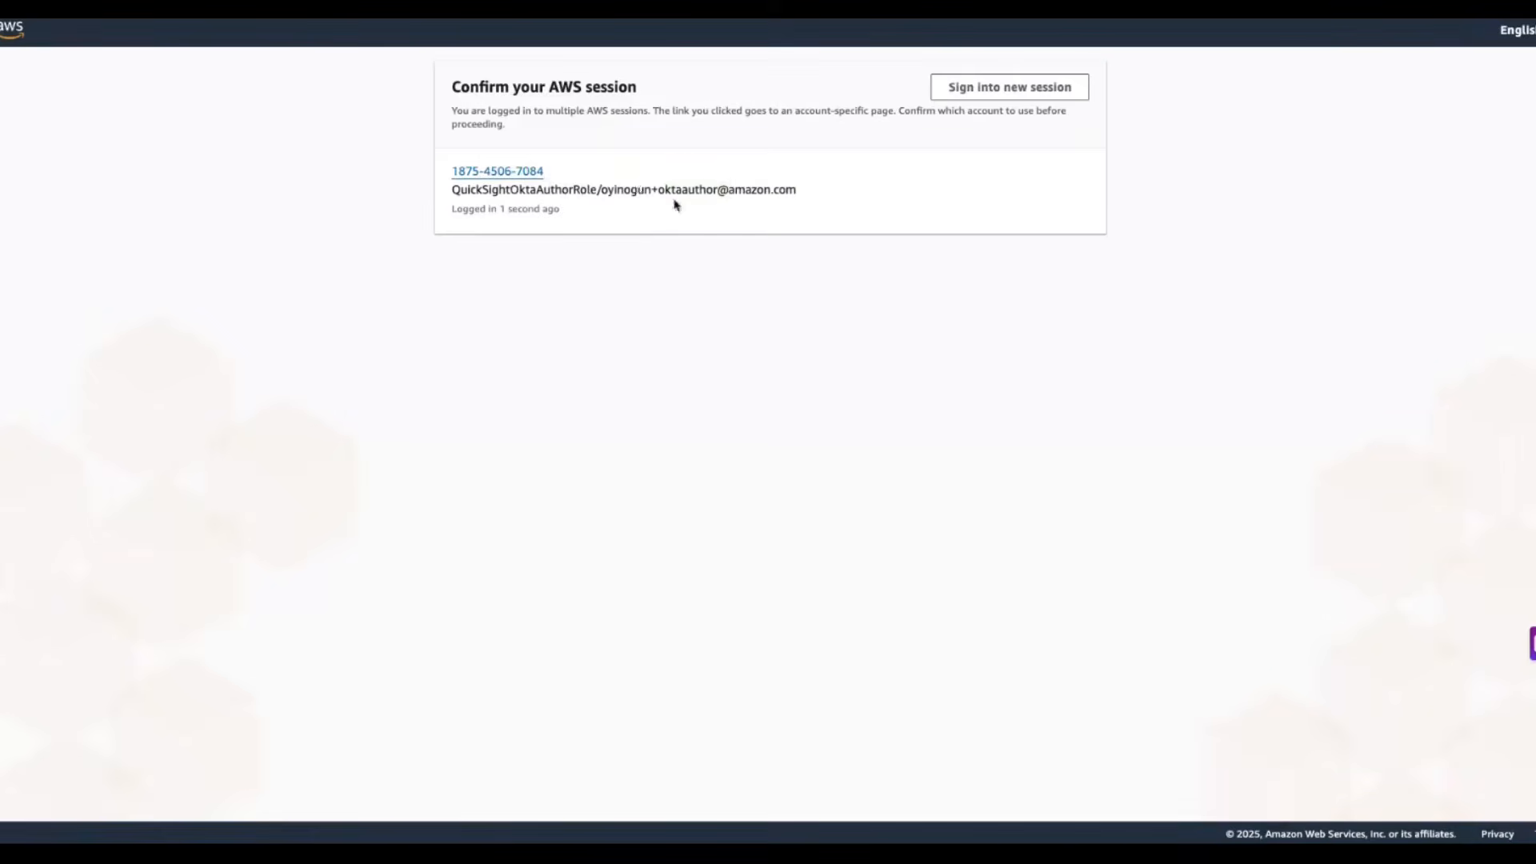
pyautogui.click(484, 171)
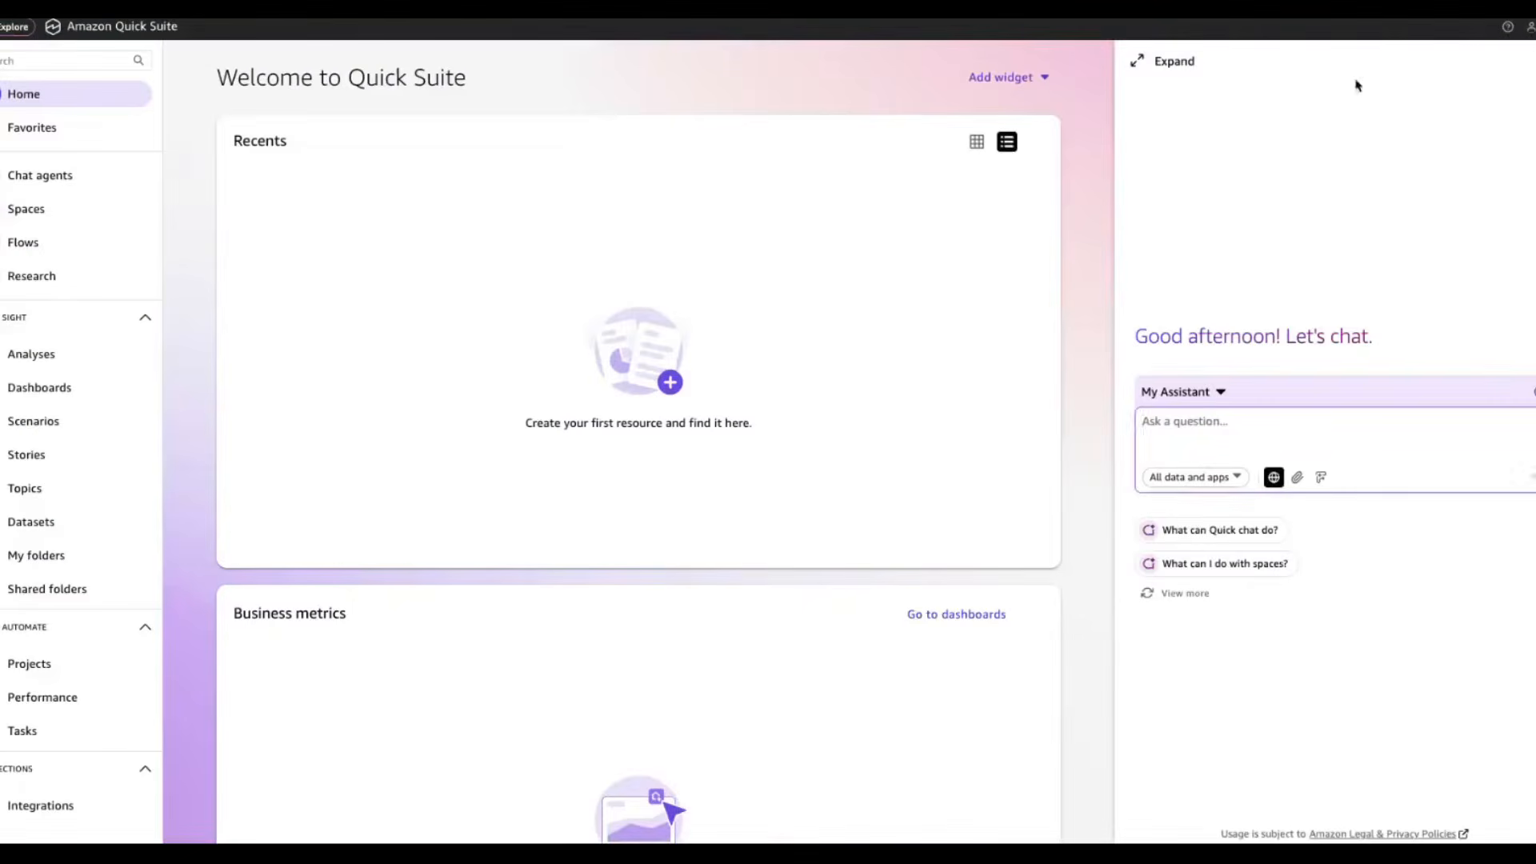
pyautogui.click(1530, 32)
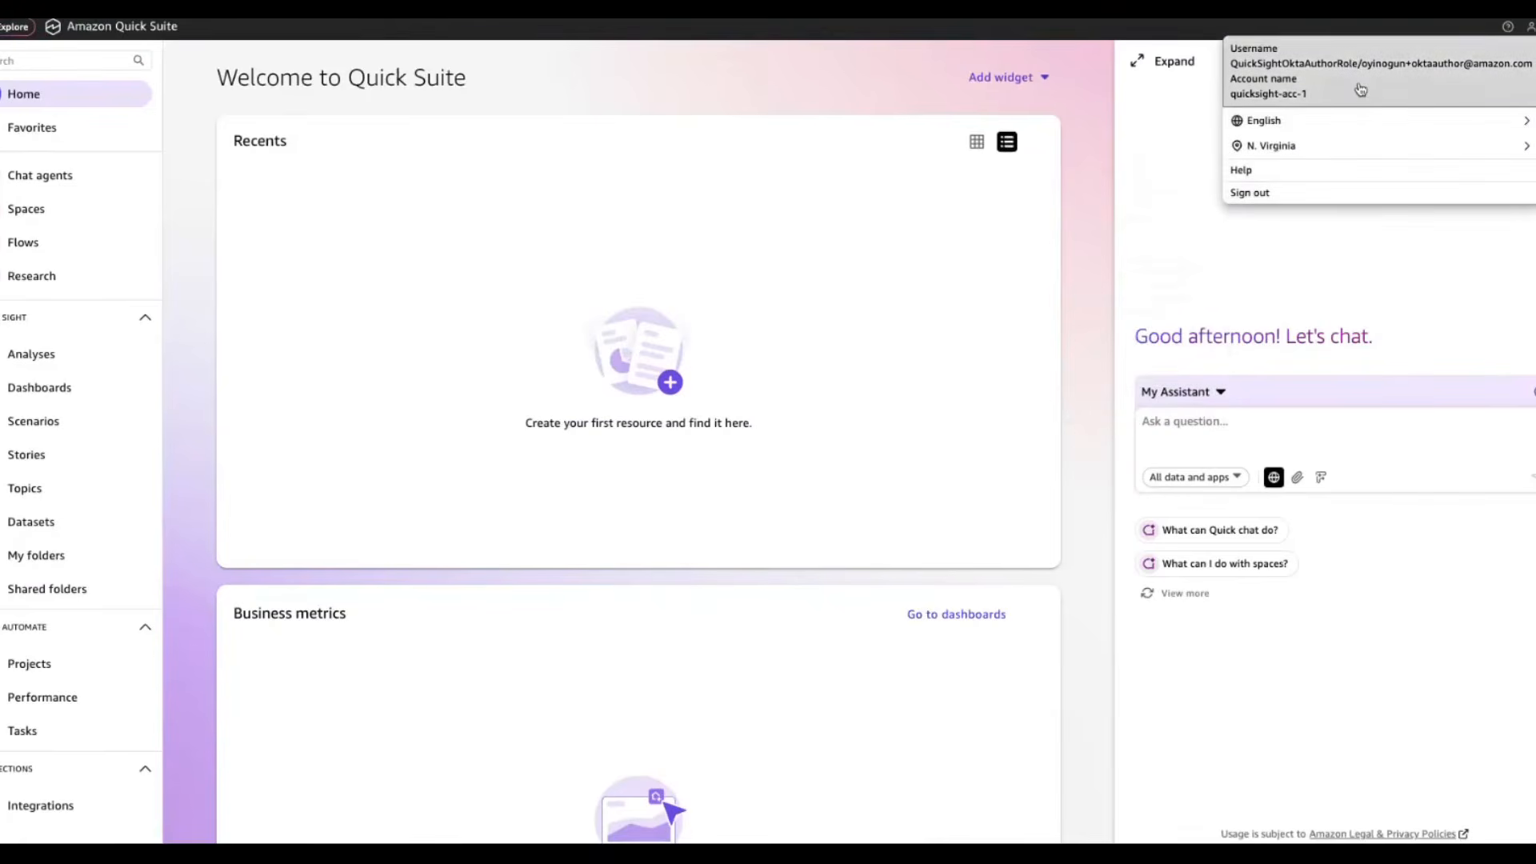
pyautogui.click(1099, 109)
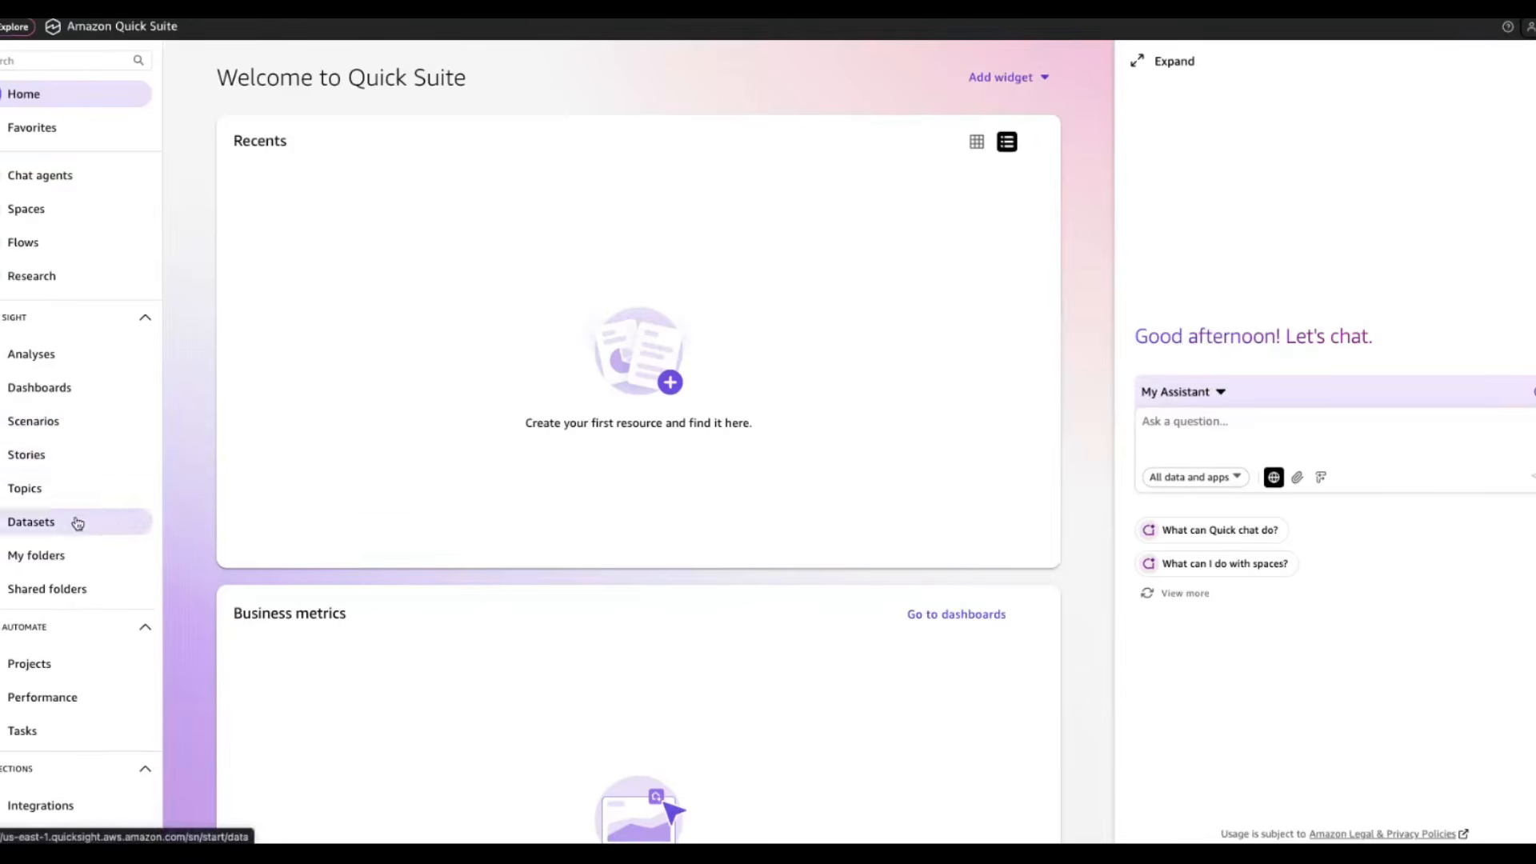
# - Look over the Quick Suite features available to the author and open the shared folders list
pyautogui.scroll(-1, 79, 524)
pyautogui.scroll(1, 78, 523)
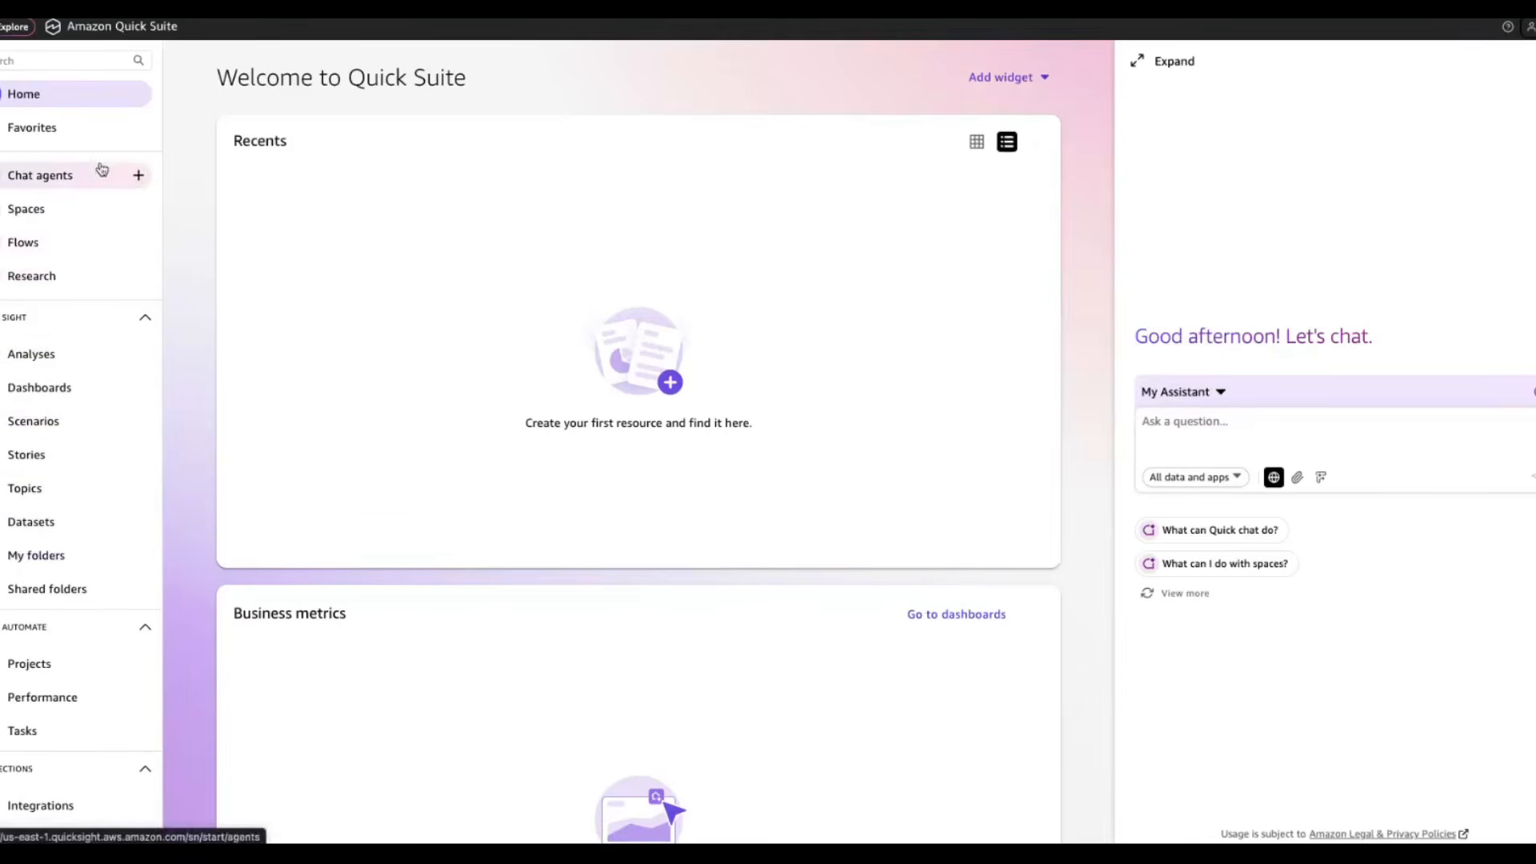
pyautogui.scroll(-1, 79, 514)
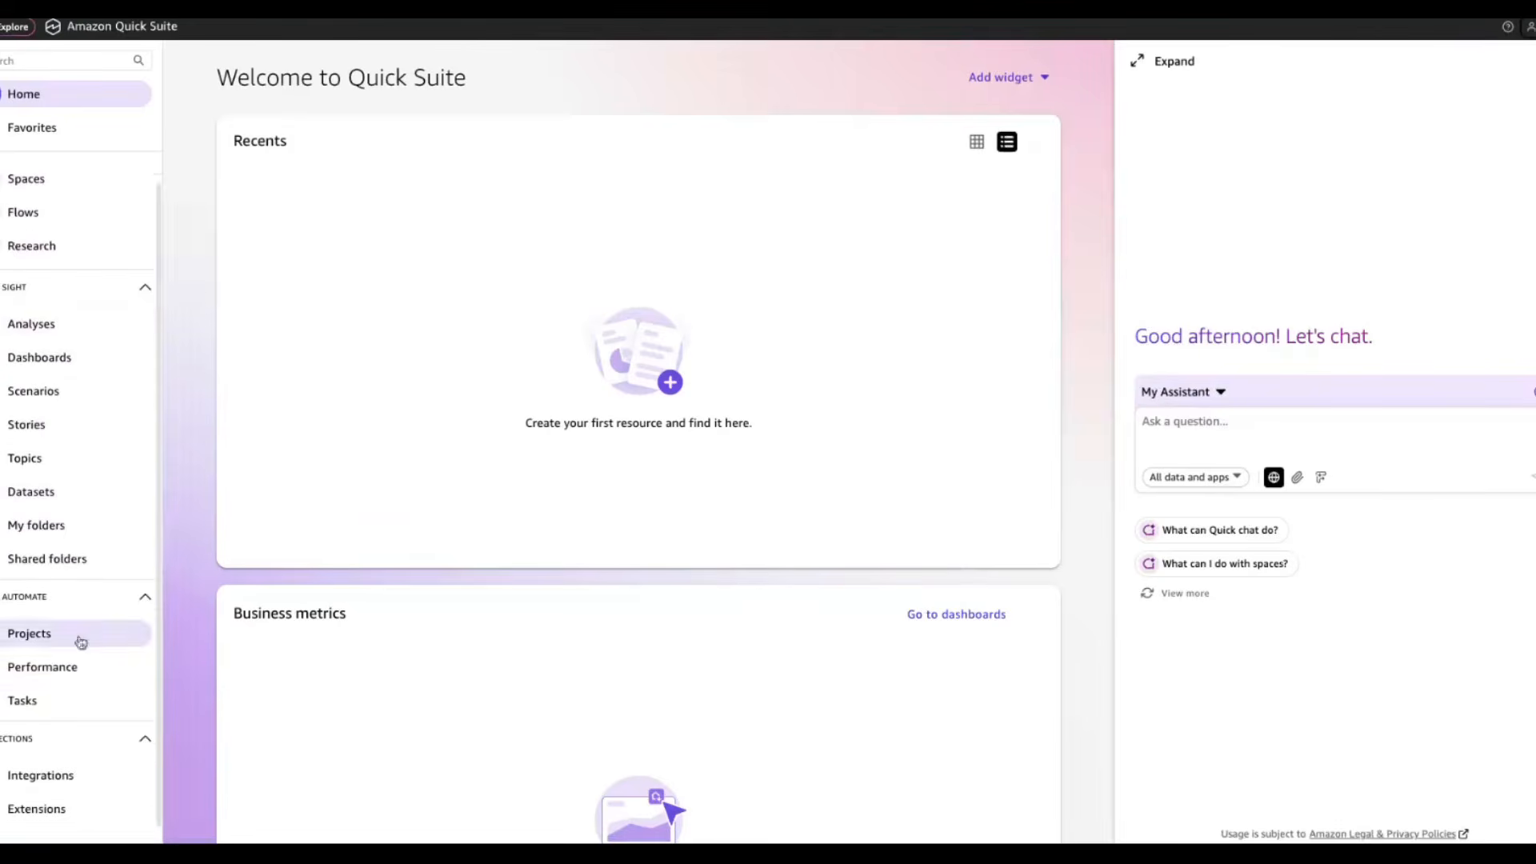
pyautogui.scroll(1, 95, 321)
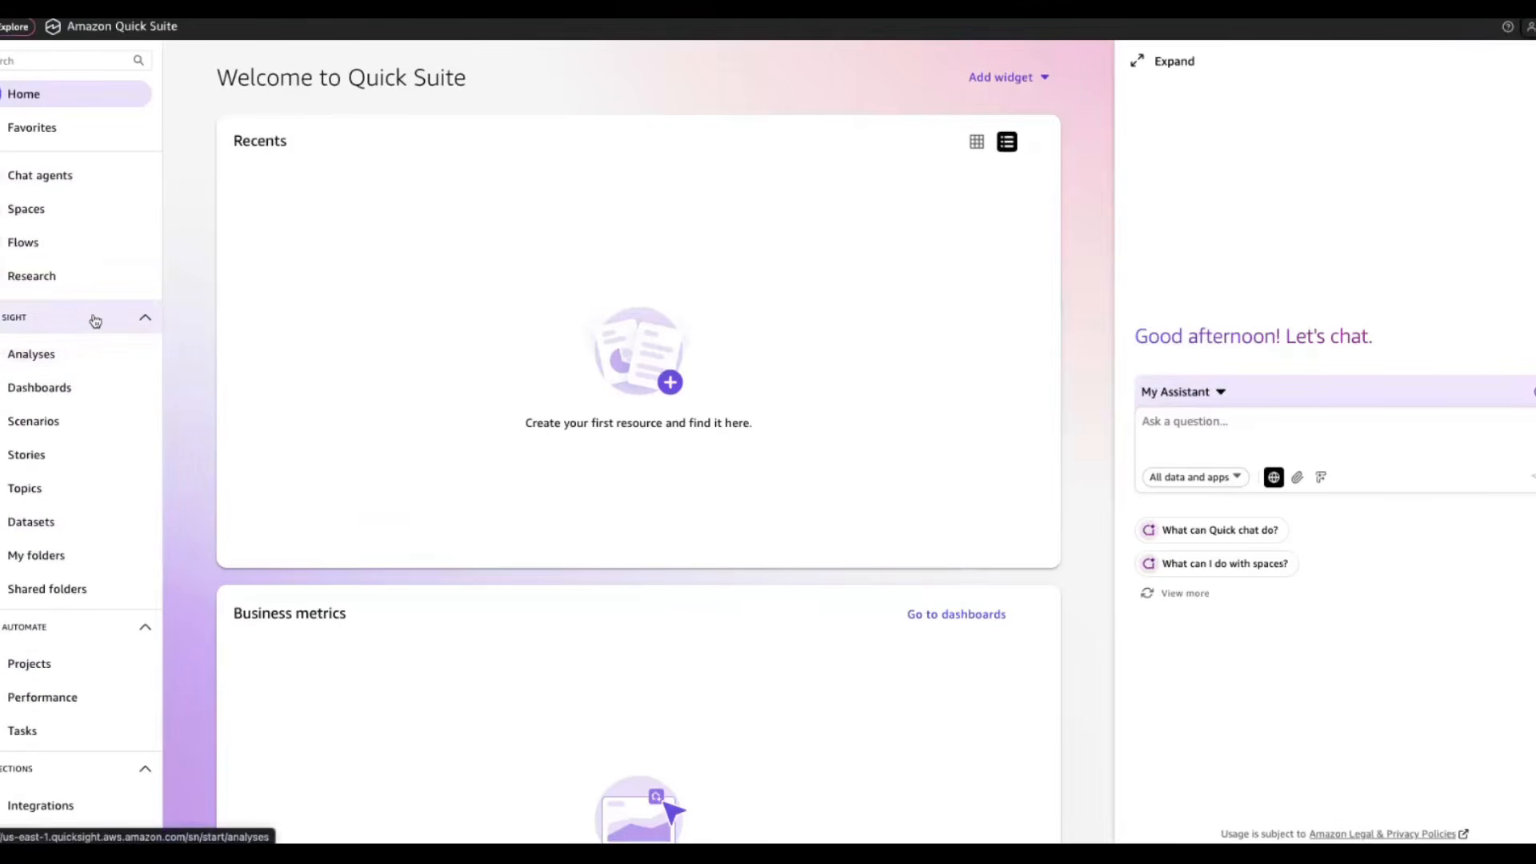
pyautogui.click(58, 598)
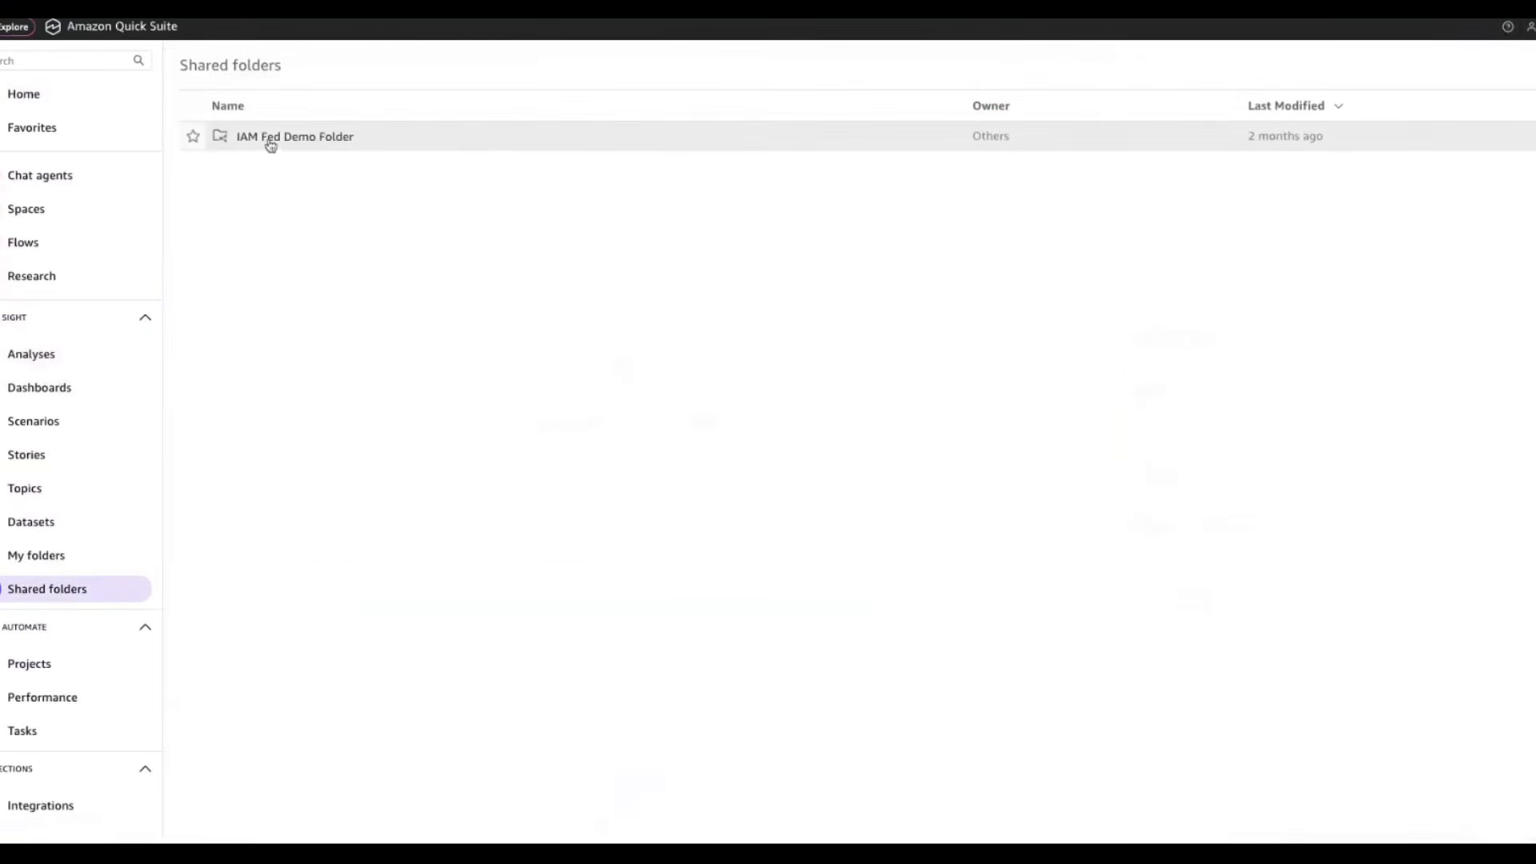
# - Open the Web and Social Media Analytics analysis in the Author Assets folder inside IAM Fed Demo Folder
pyautogui.click(331, 143)
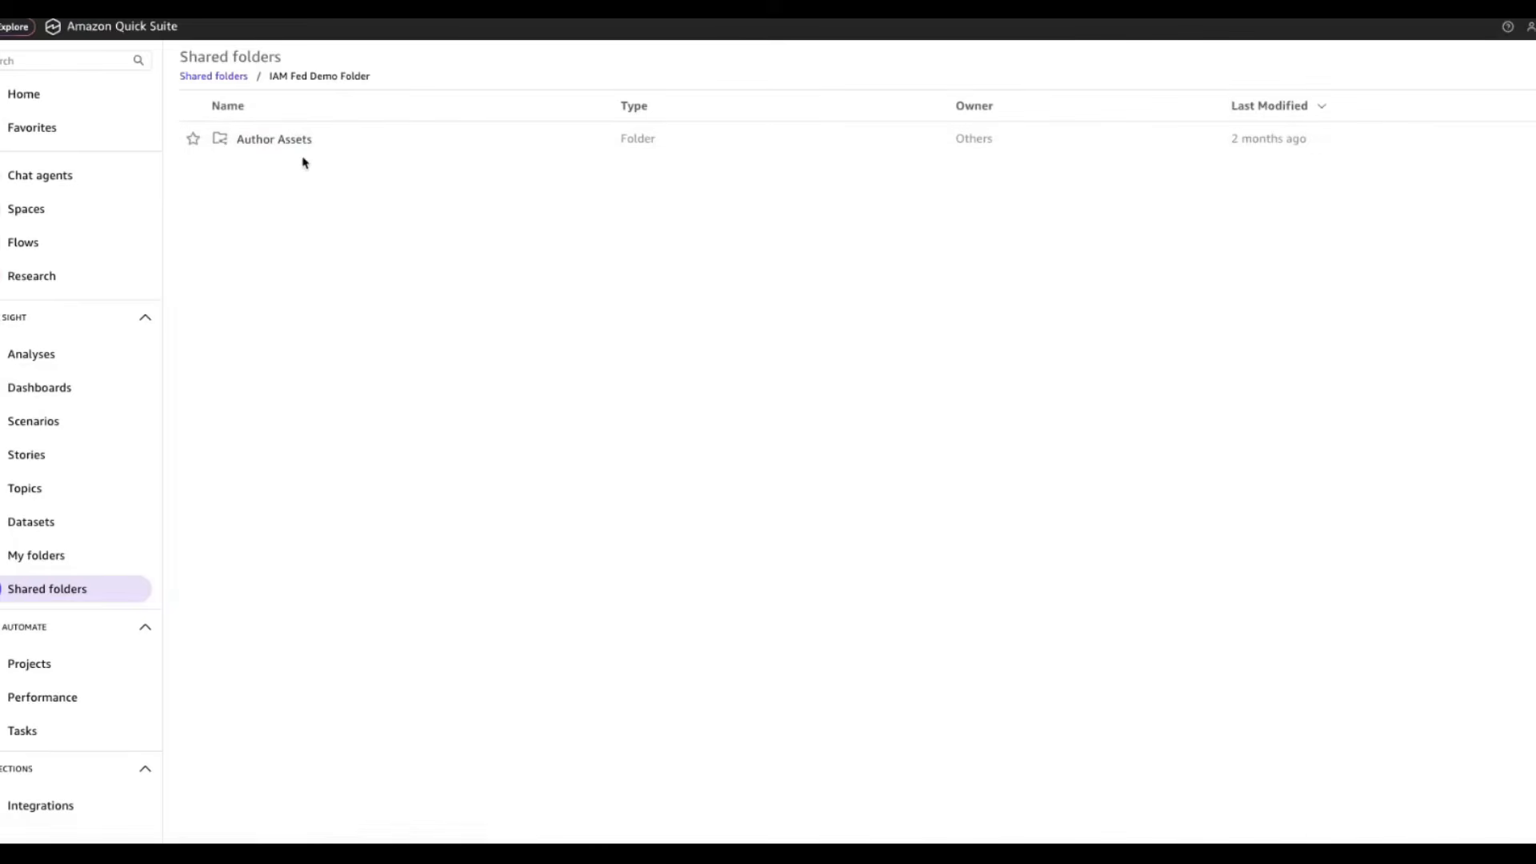
pyautogui.click(278, 152)
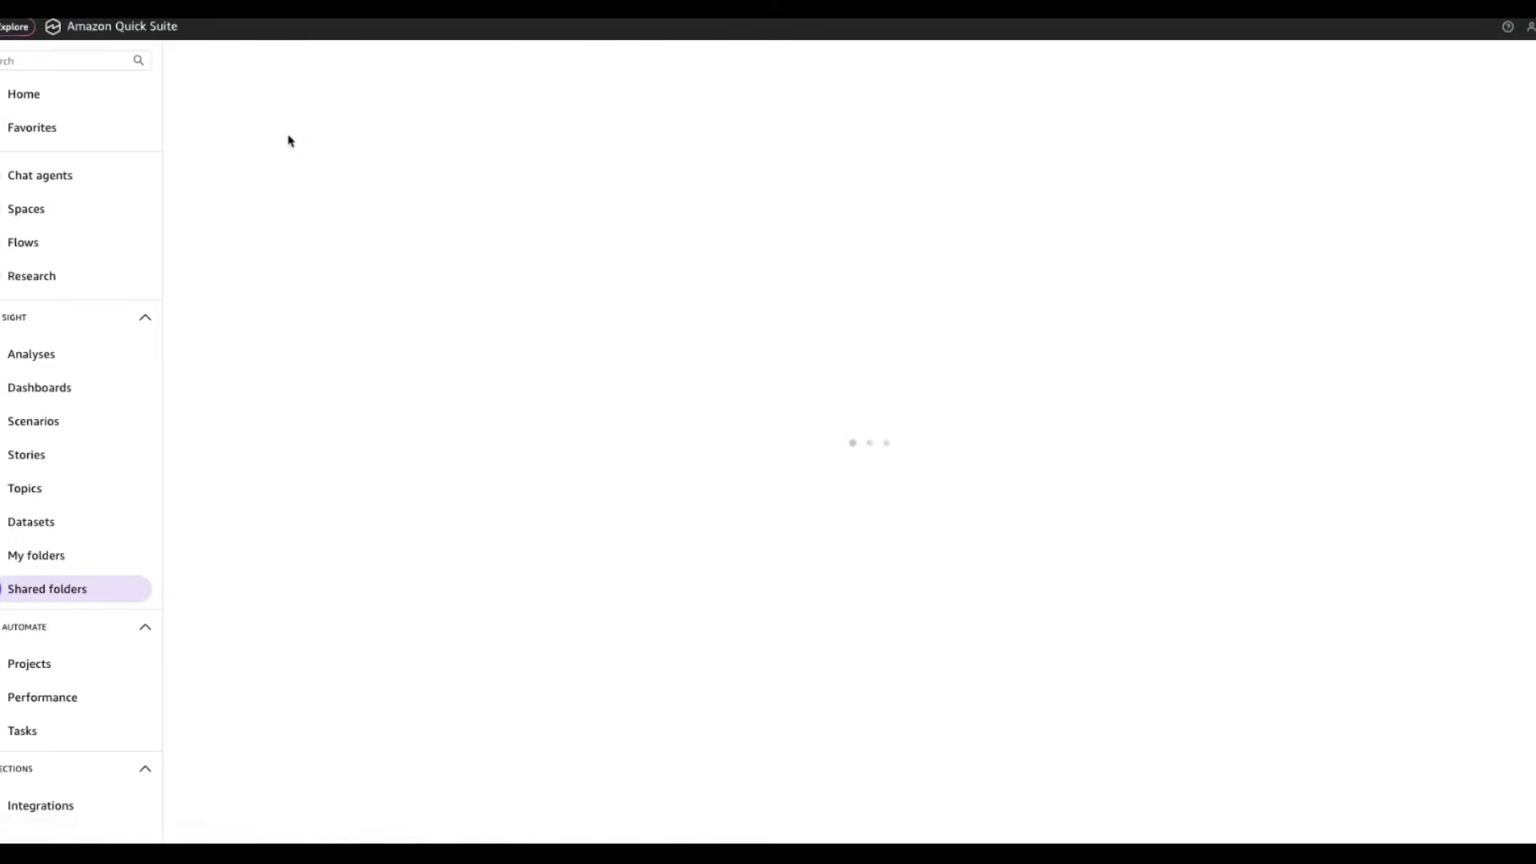
pyautogui.click(323, 150)
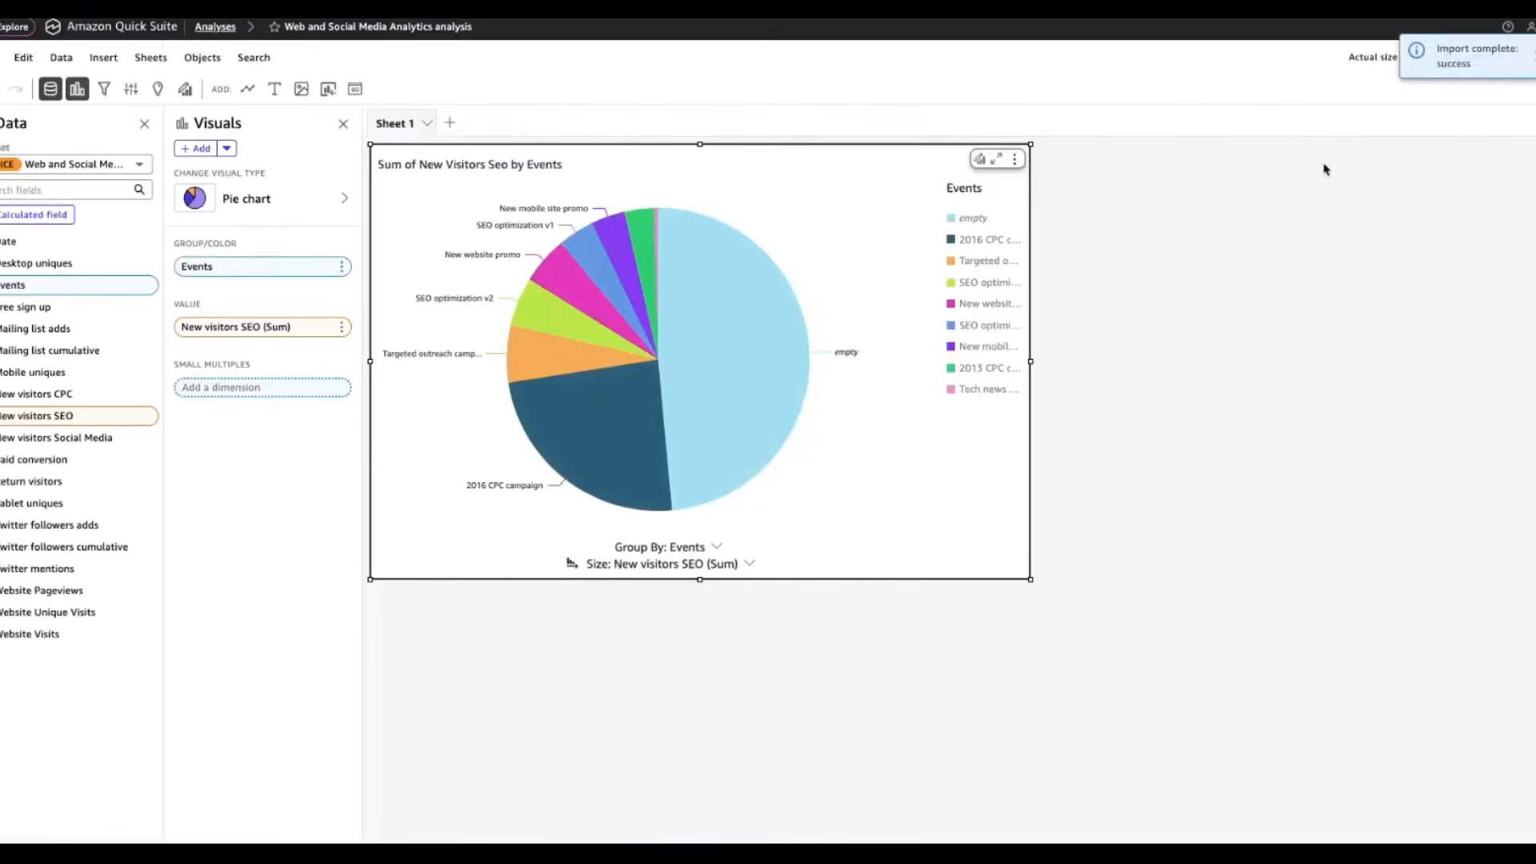
# - Sign the author out of Quick Suite and out of the Okta dashboard
pyautogui.click(1528, 26)
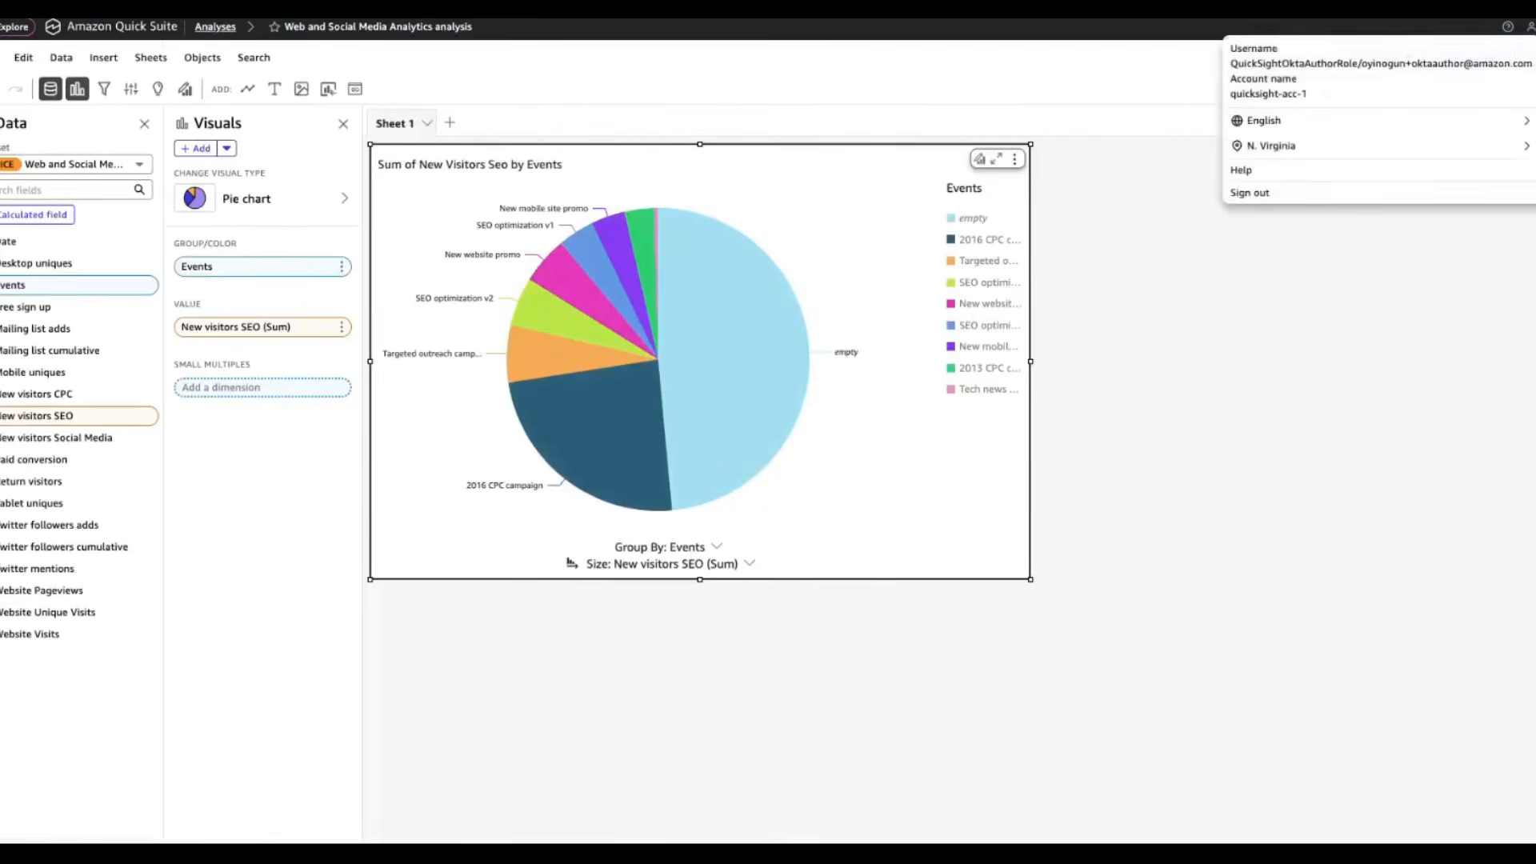
pyautogui.click(1282, 196)
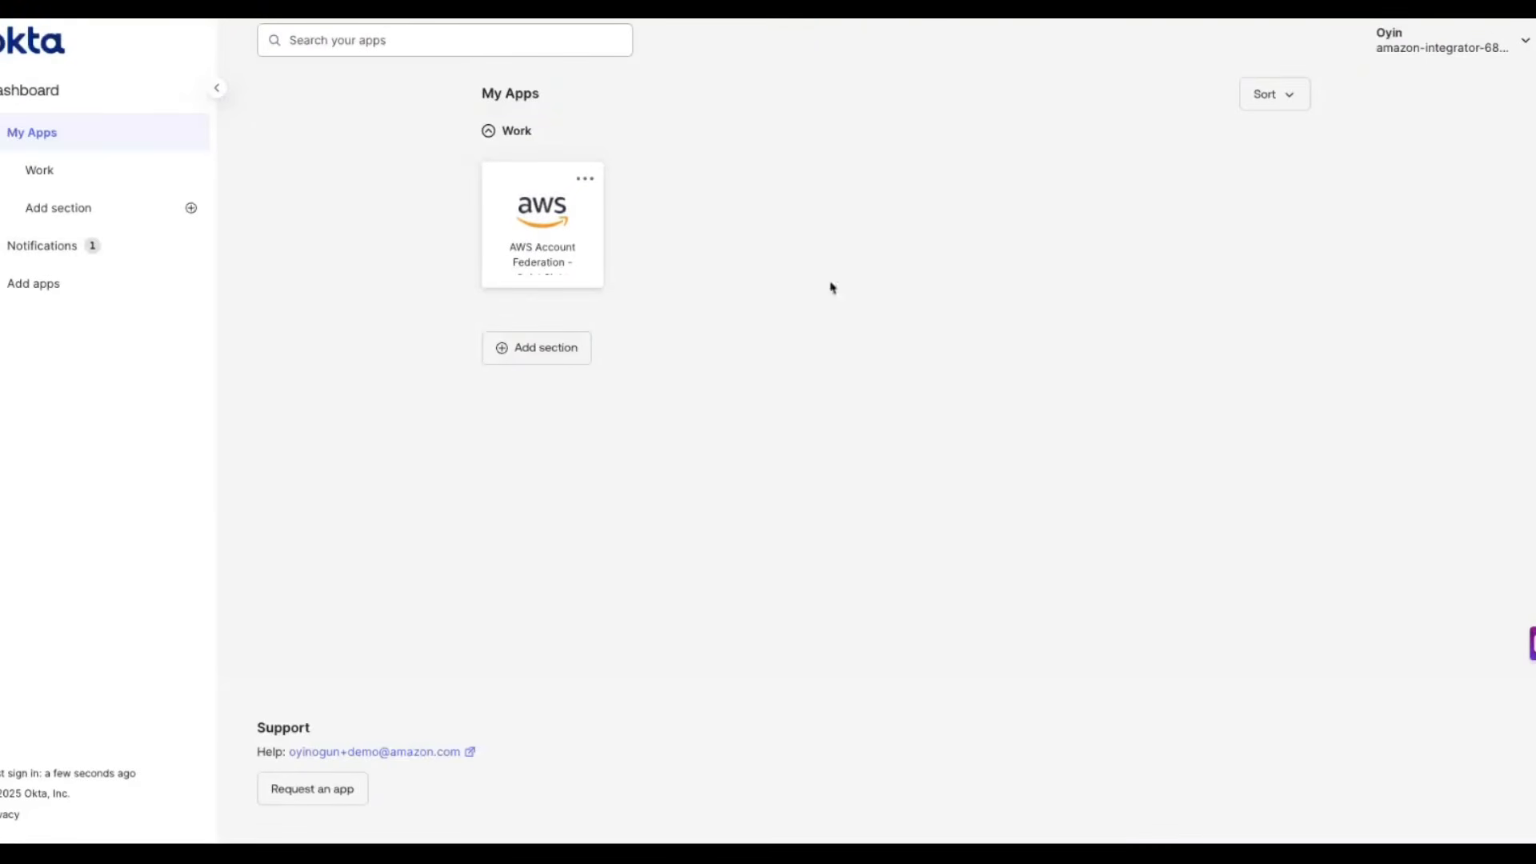
pyautogui.click(1420, 52)
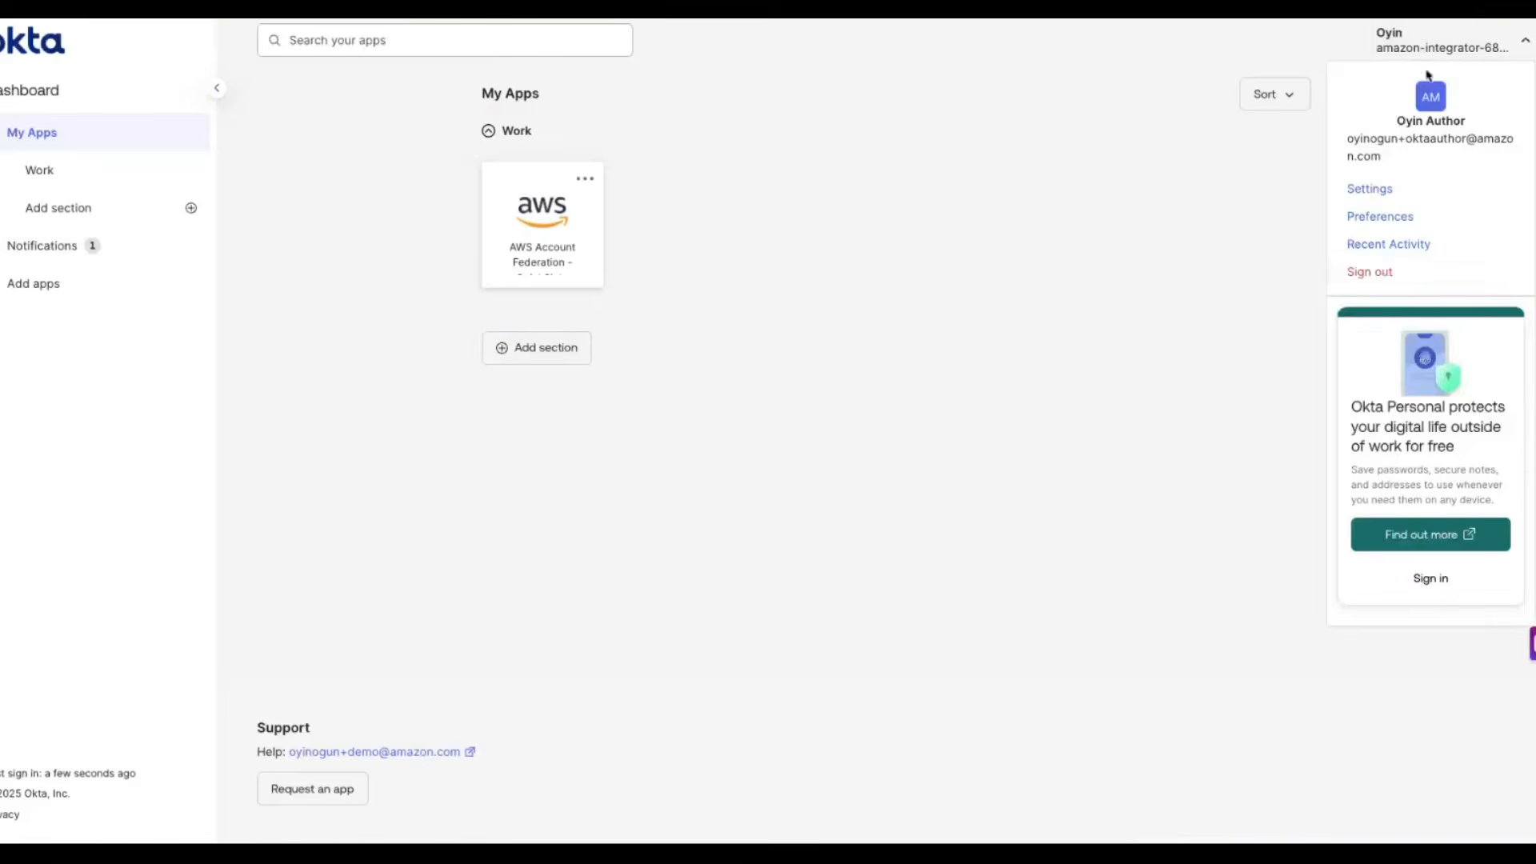
pyautogui.click(1387, 276)
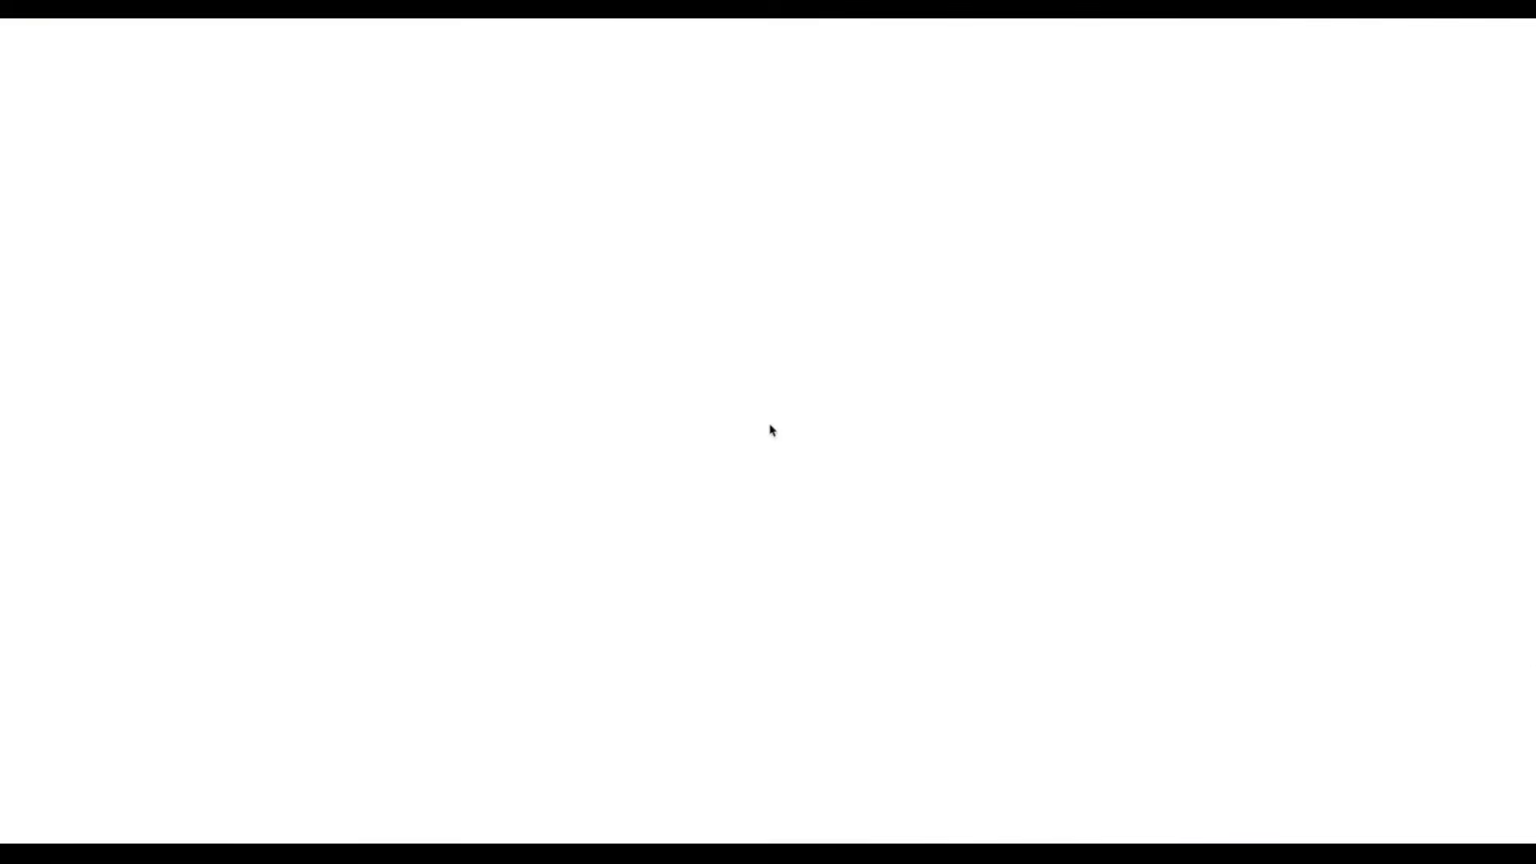
# - Sign in to Okta as the reader by entering that account's username and password
pyautogui.tripleClick(704, 348)
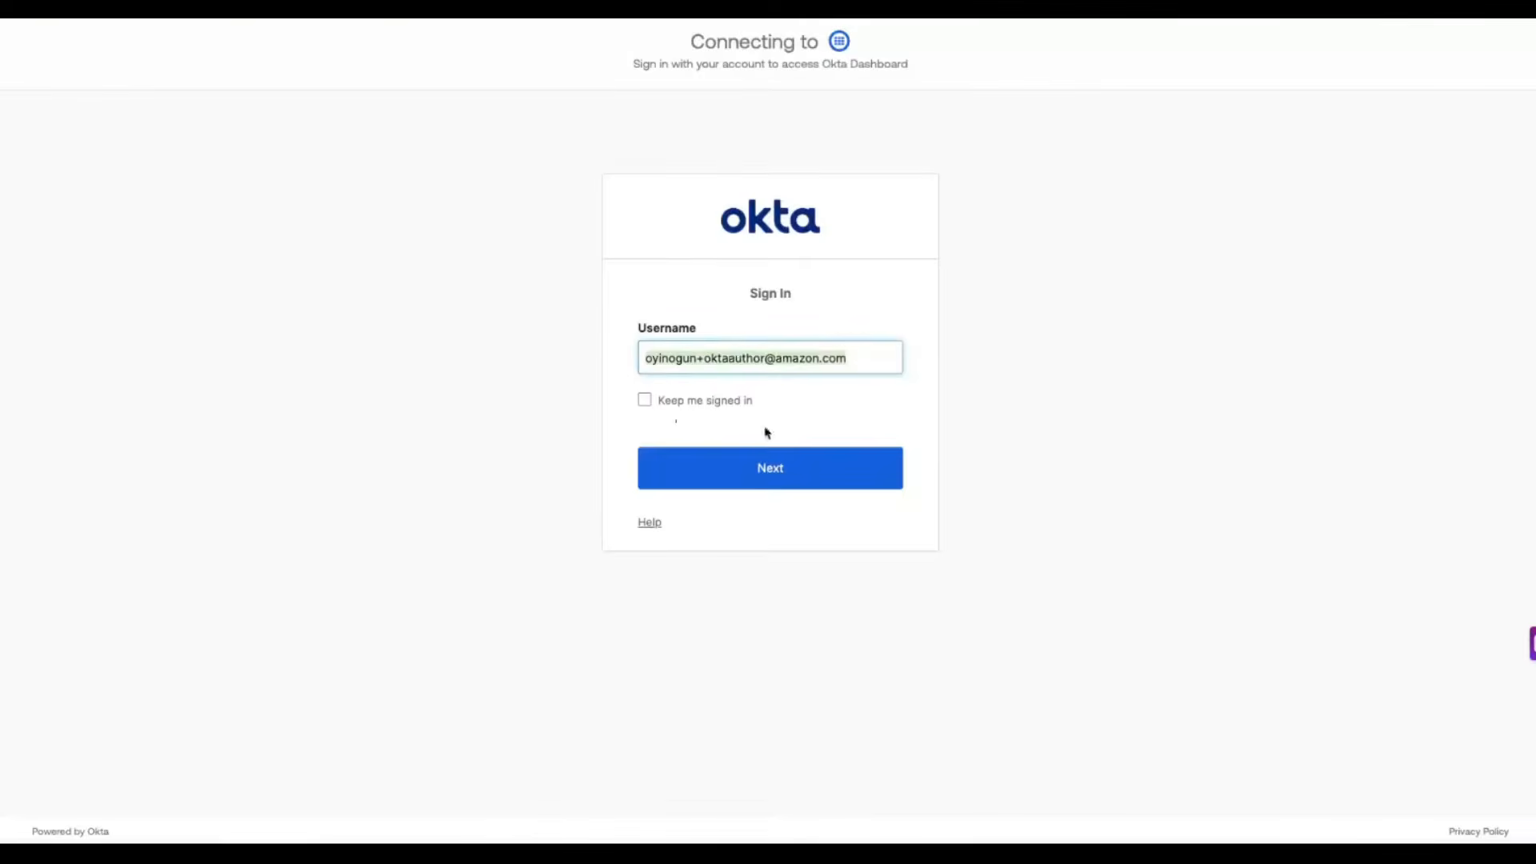
pyautogui.press('super+v')
pyautogui.click(736, 479)
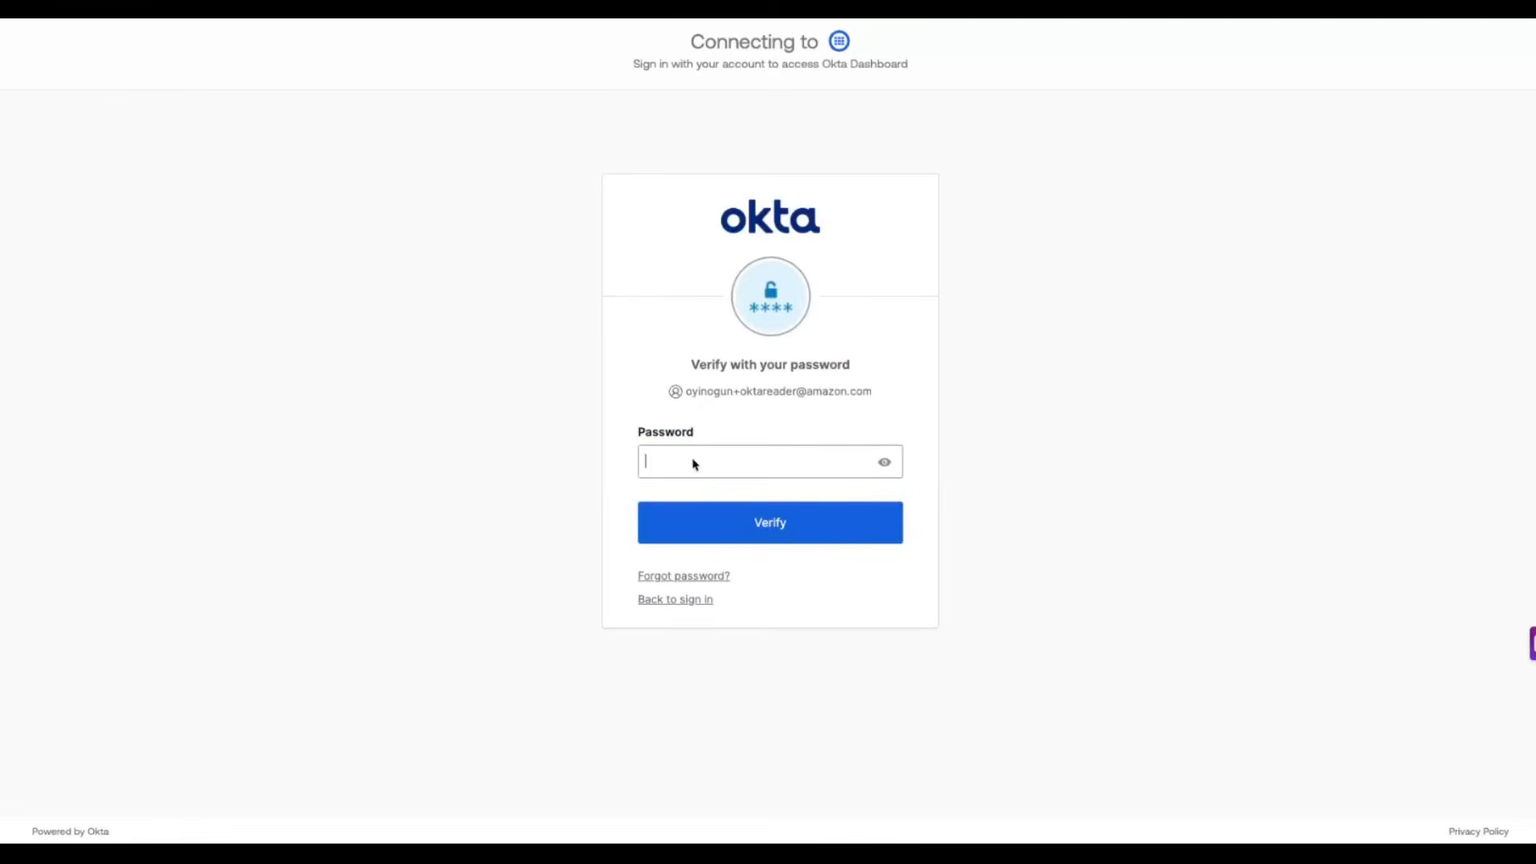
pyautogui.press('super+v')
pyautogui.click(698, 523)
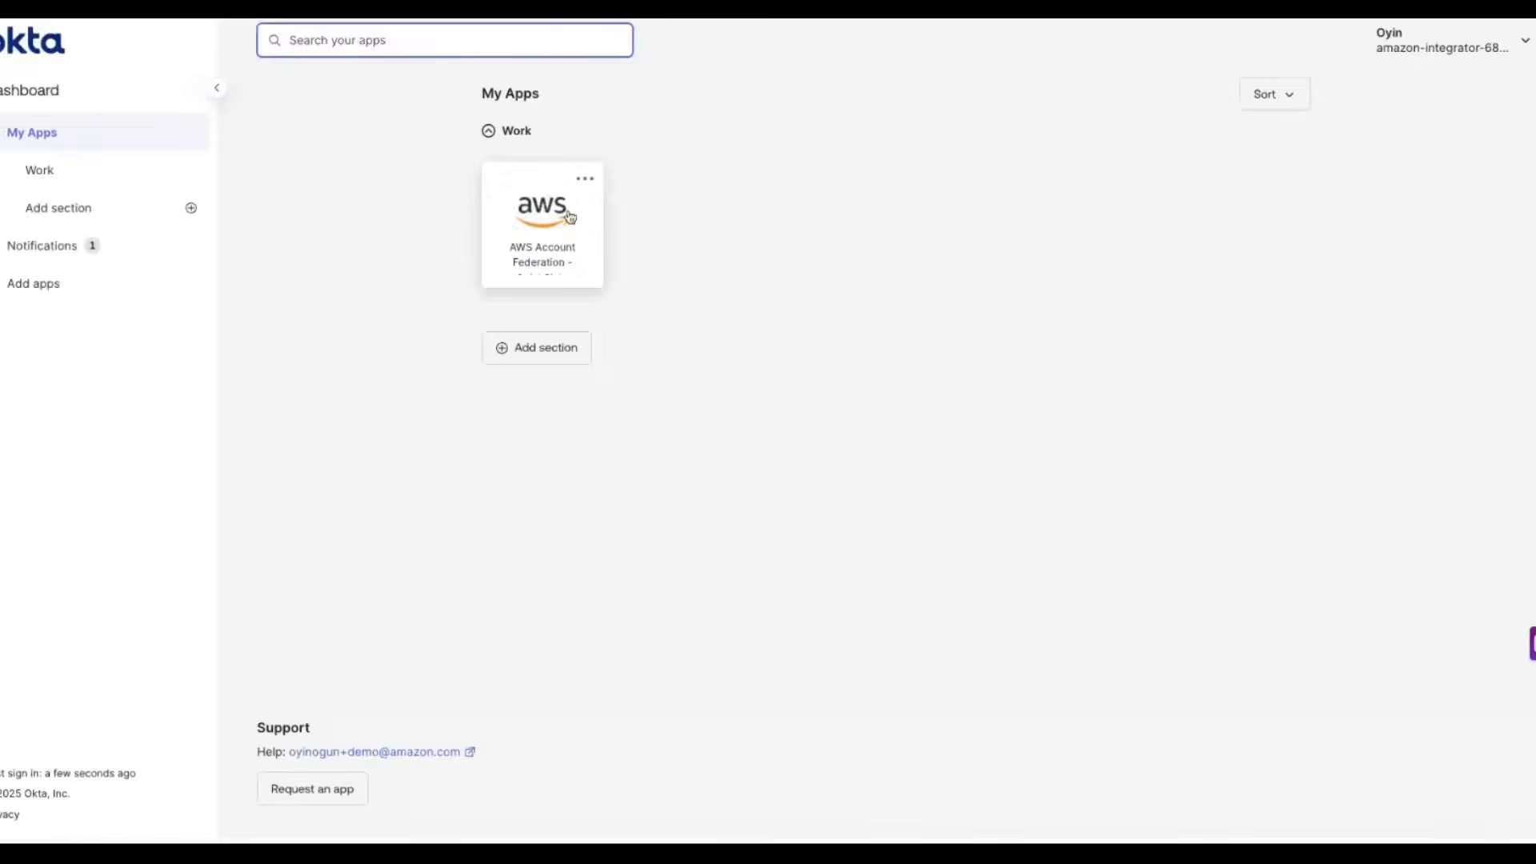
# - Launch Quick Suite through the AWS Account Federation app, confirm the reader's AWS session and check the signed-in role in the profile details
pyautogui.click(564, 221)
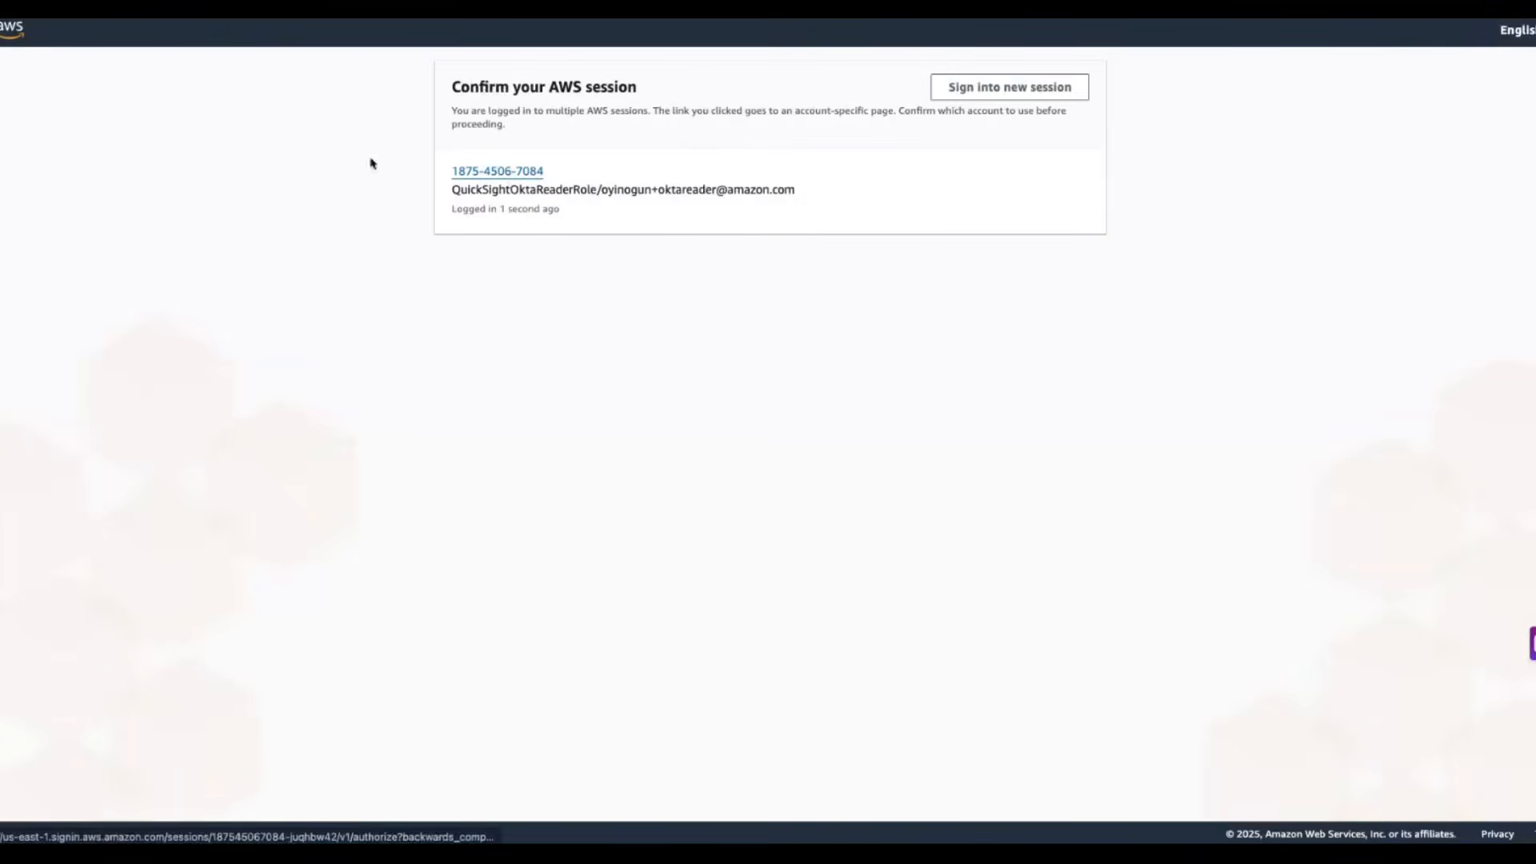
pyautogui.click(502, 170)
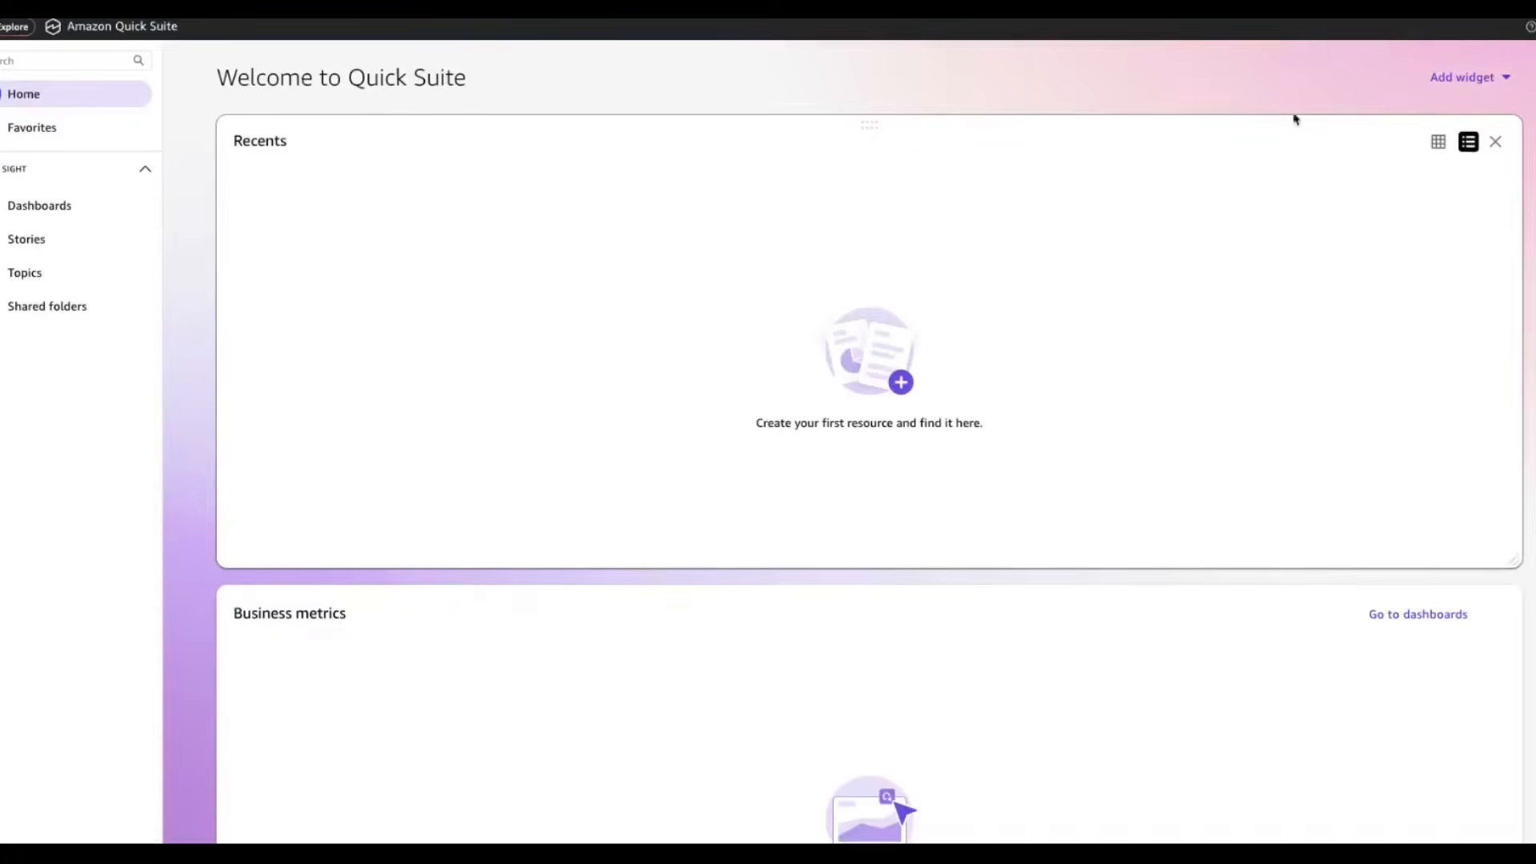
pyautogui.click(1529, 26)
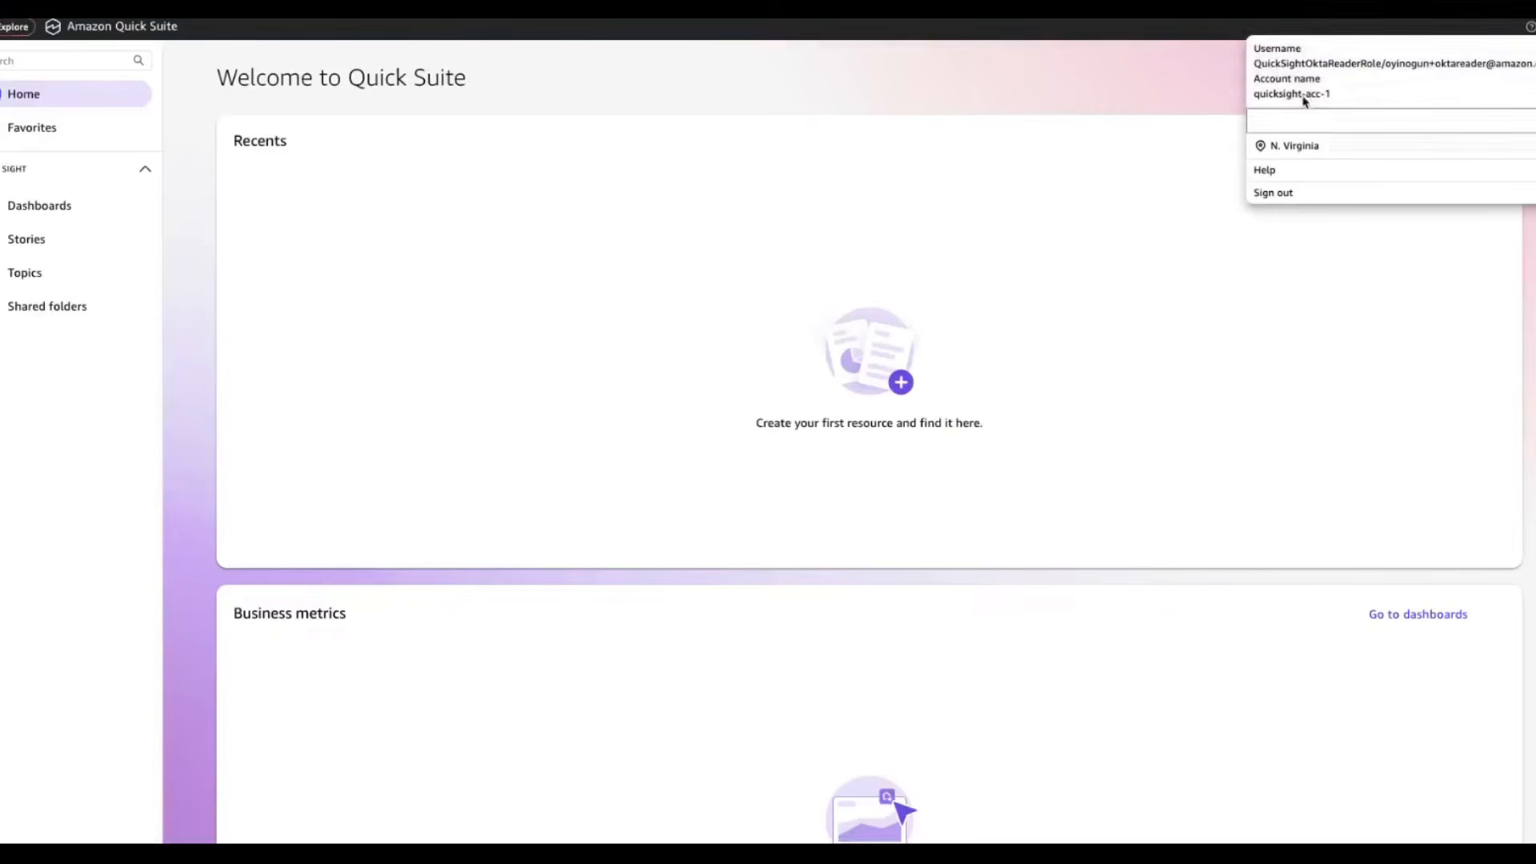
pyautogui.click(1143, 82)
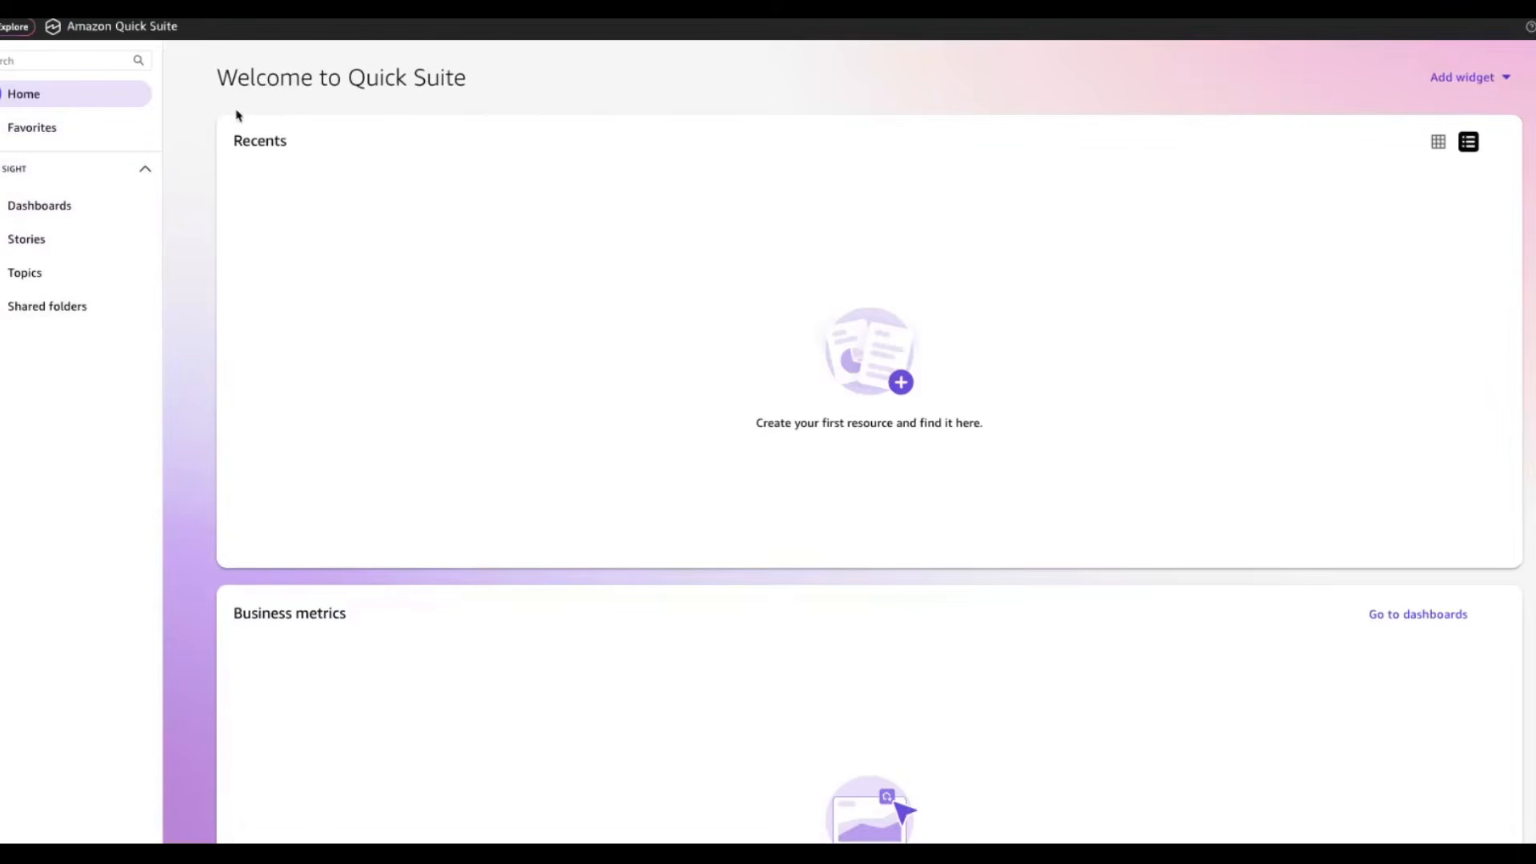
# - Open the Web and Social Media Analytics Dashboard from the Reader Assets folder inside the shared IAM Fed Demo Folder
pyautogui.click(27, 311)
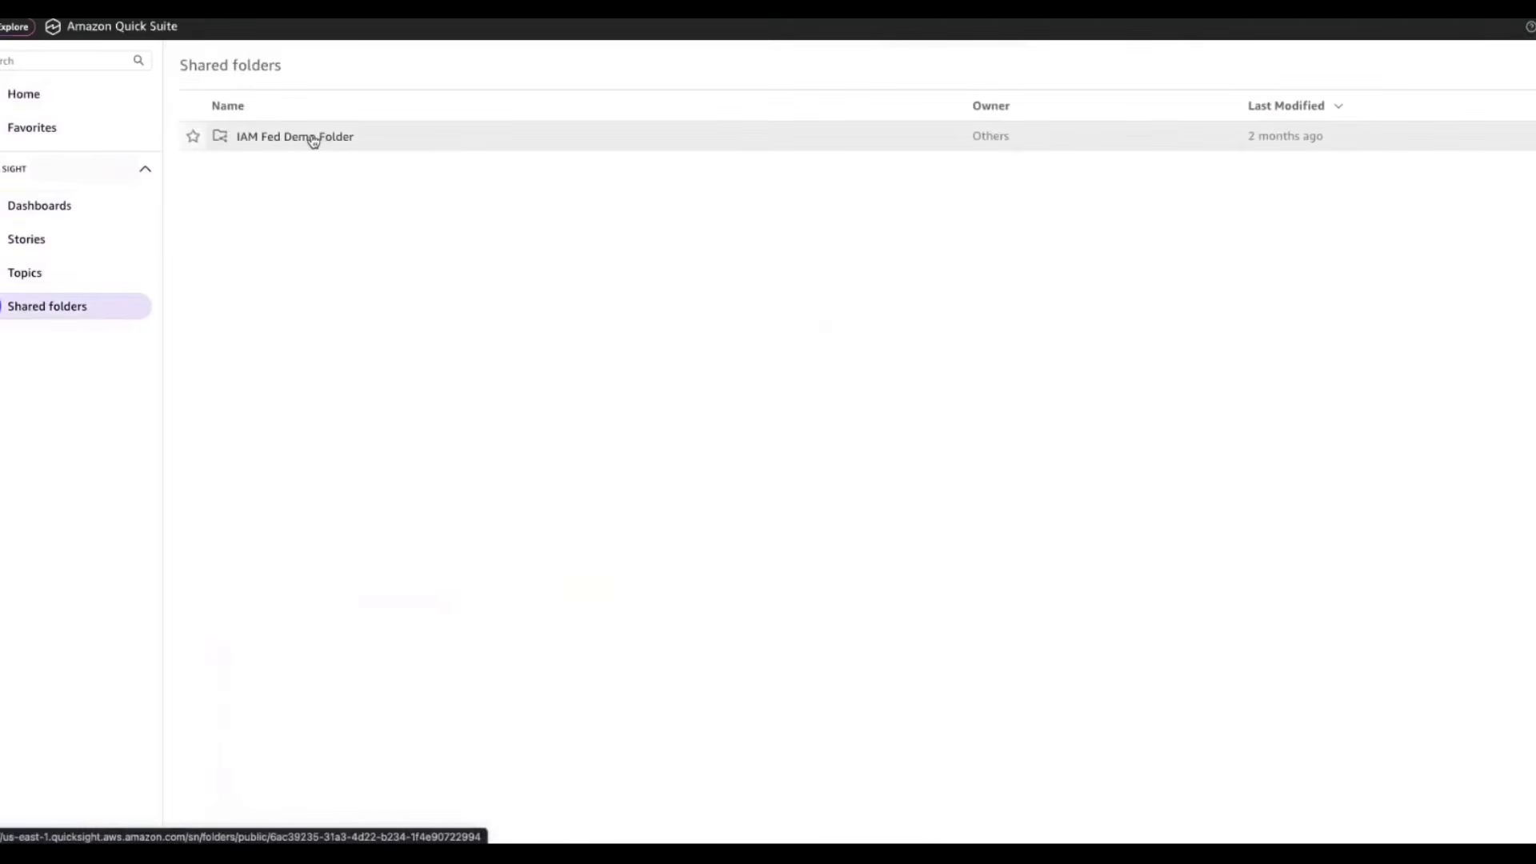
pyautogui.click(313, 140)
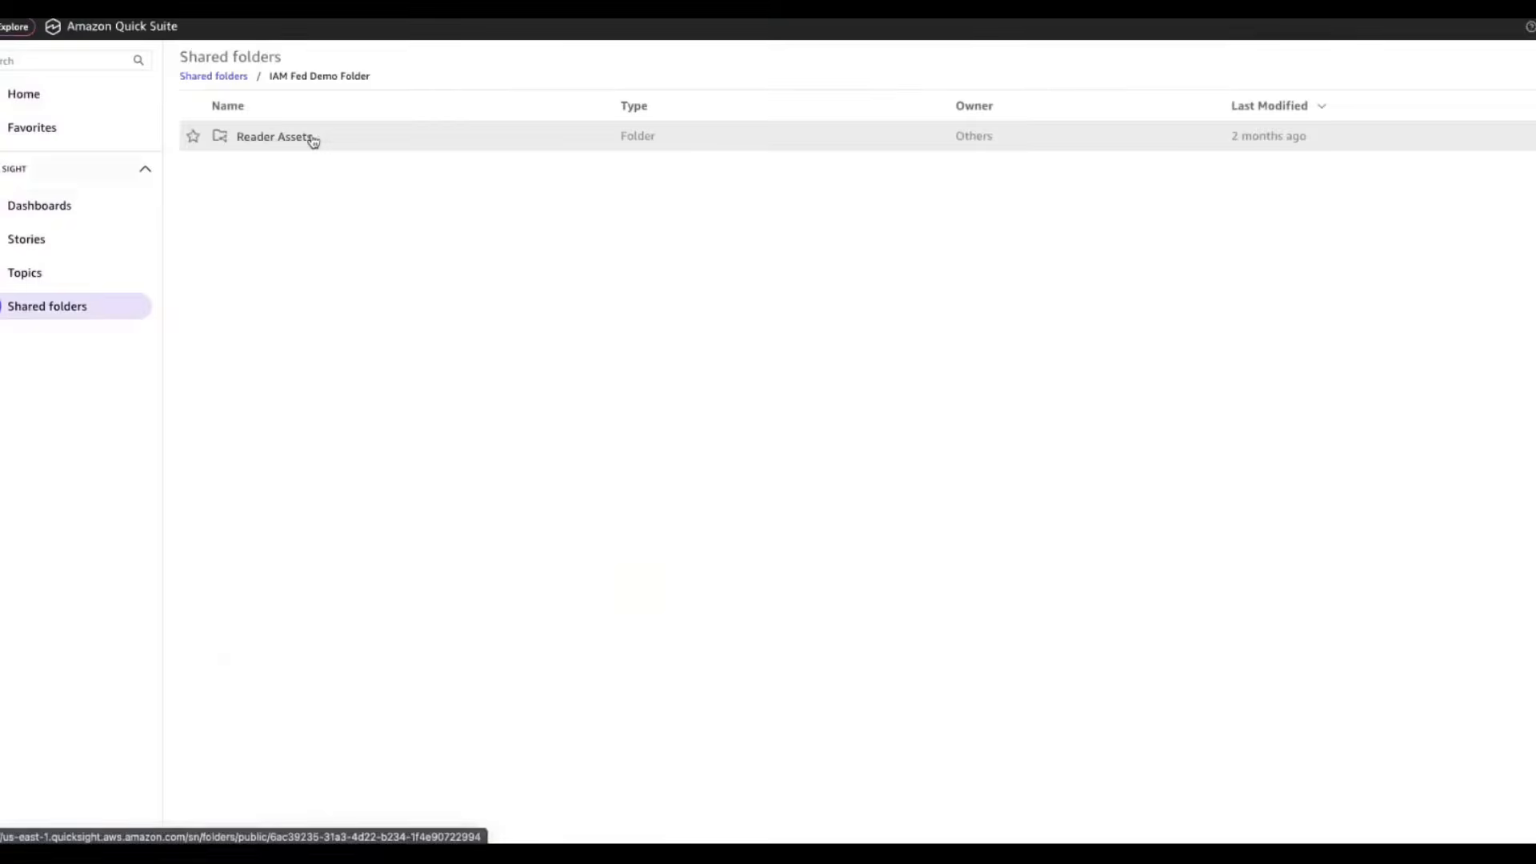
pyautogui.click(263, 140)
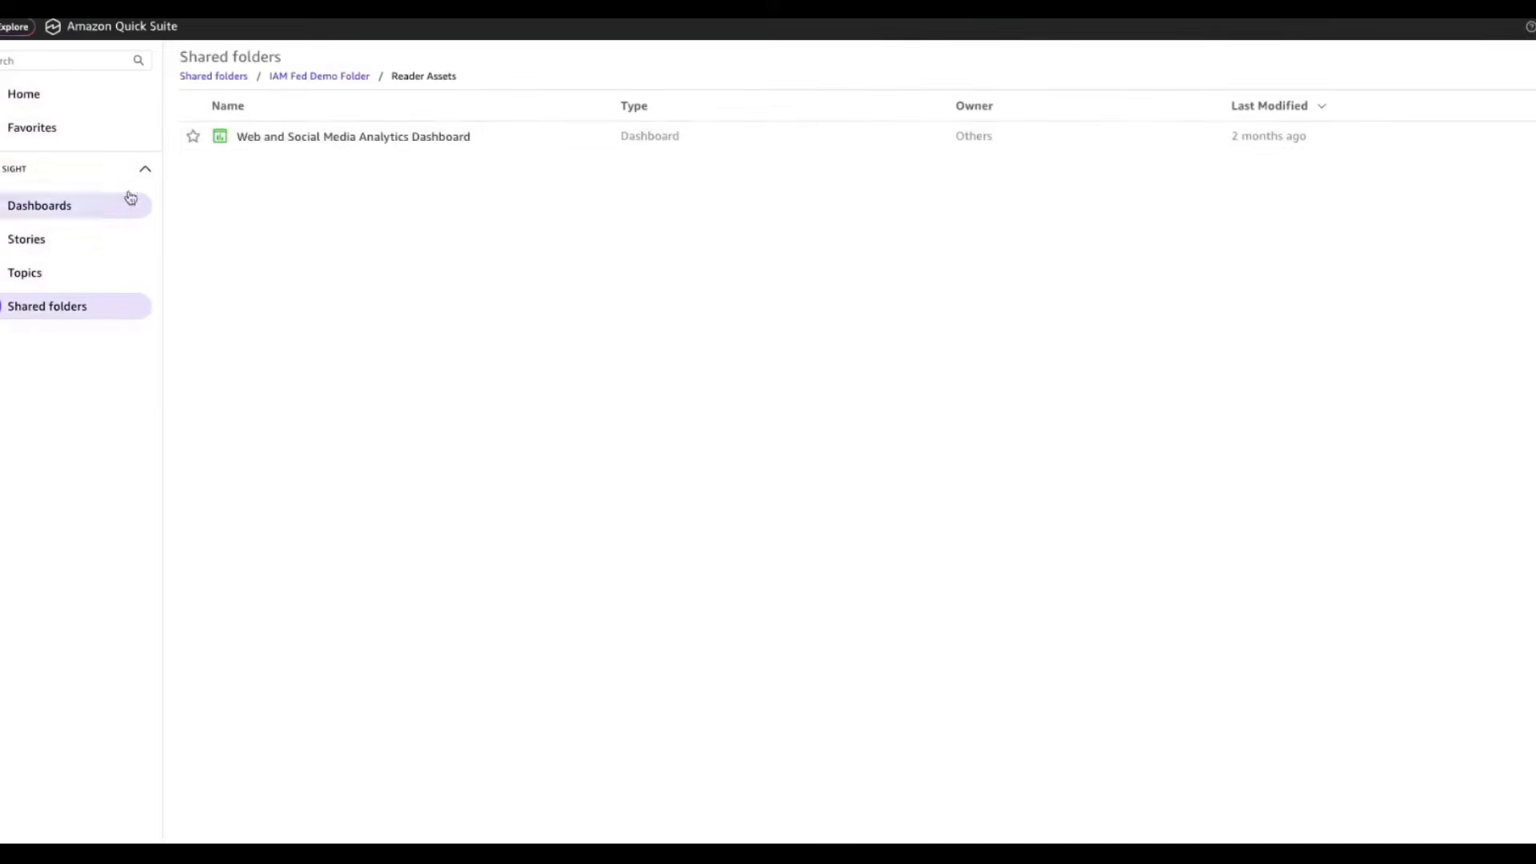
pyautogui.click(284, 142)
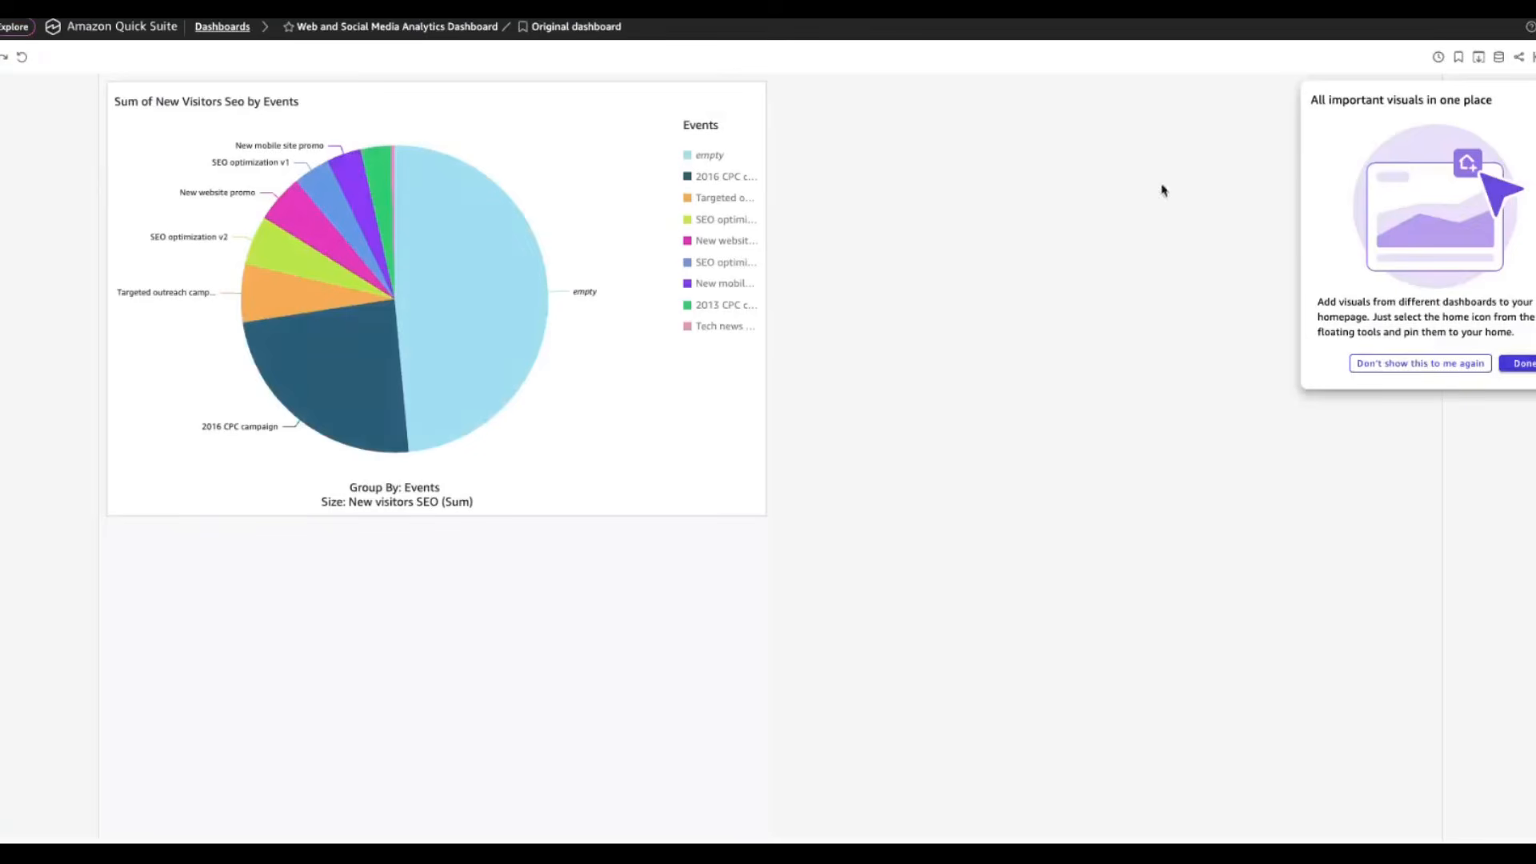
# - Sign the reader out of Quick Suite and out of the Okta dashboard
pyautogui.click(1535, 27)
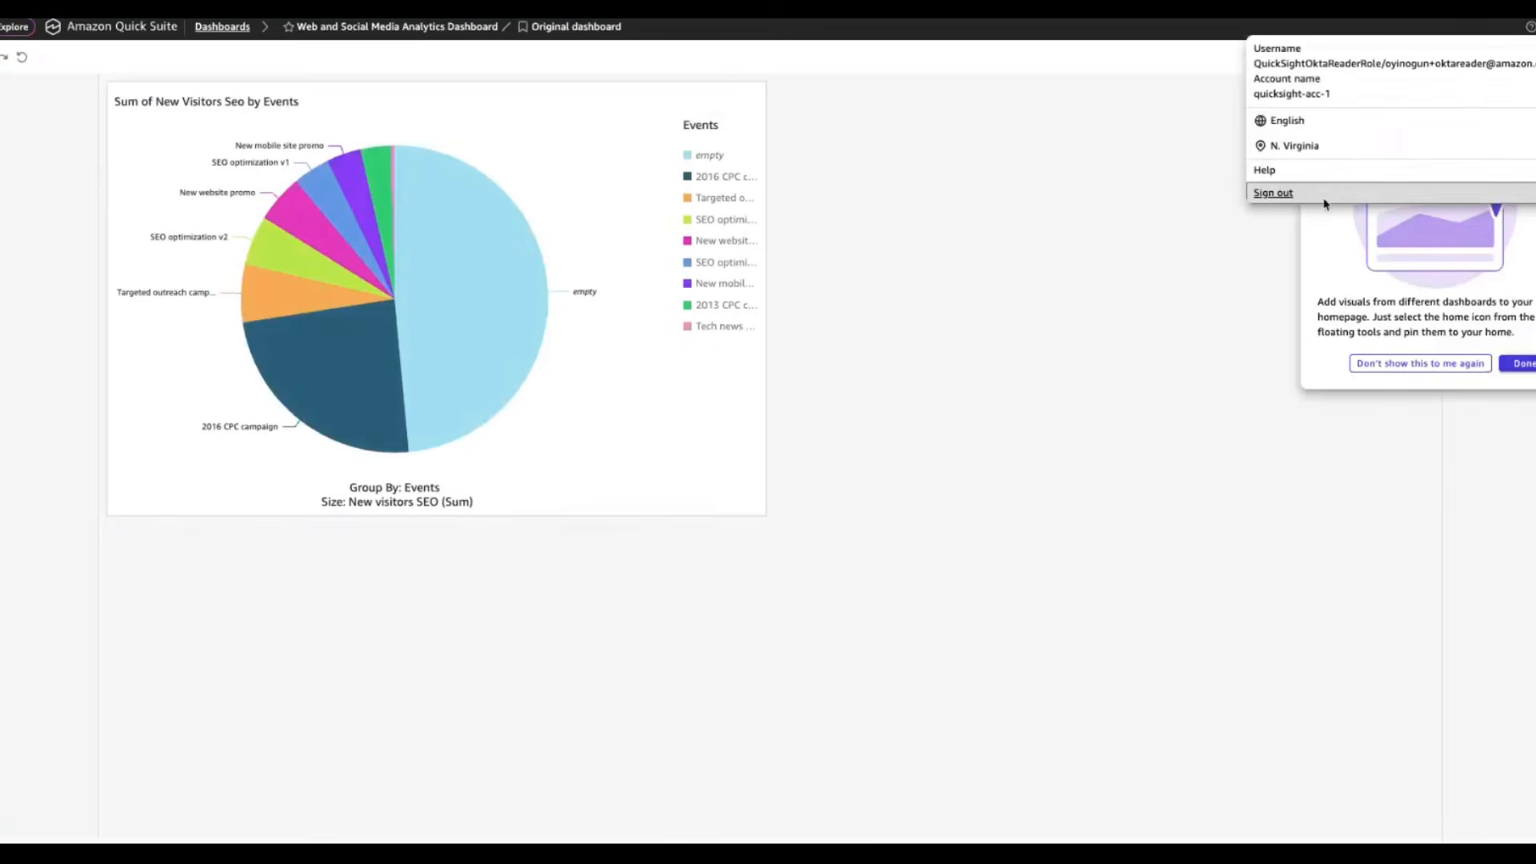
pyautogui.click(1280, 194)
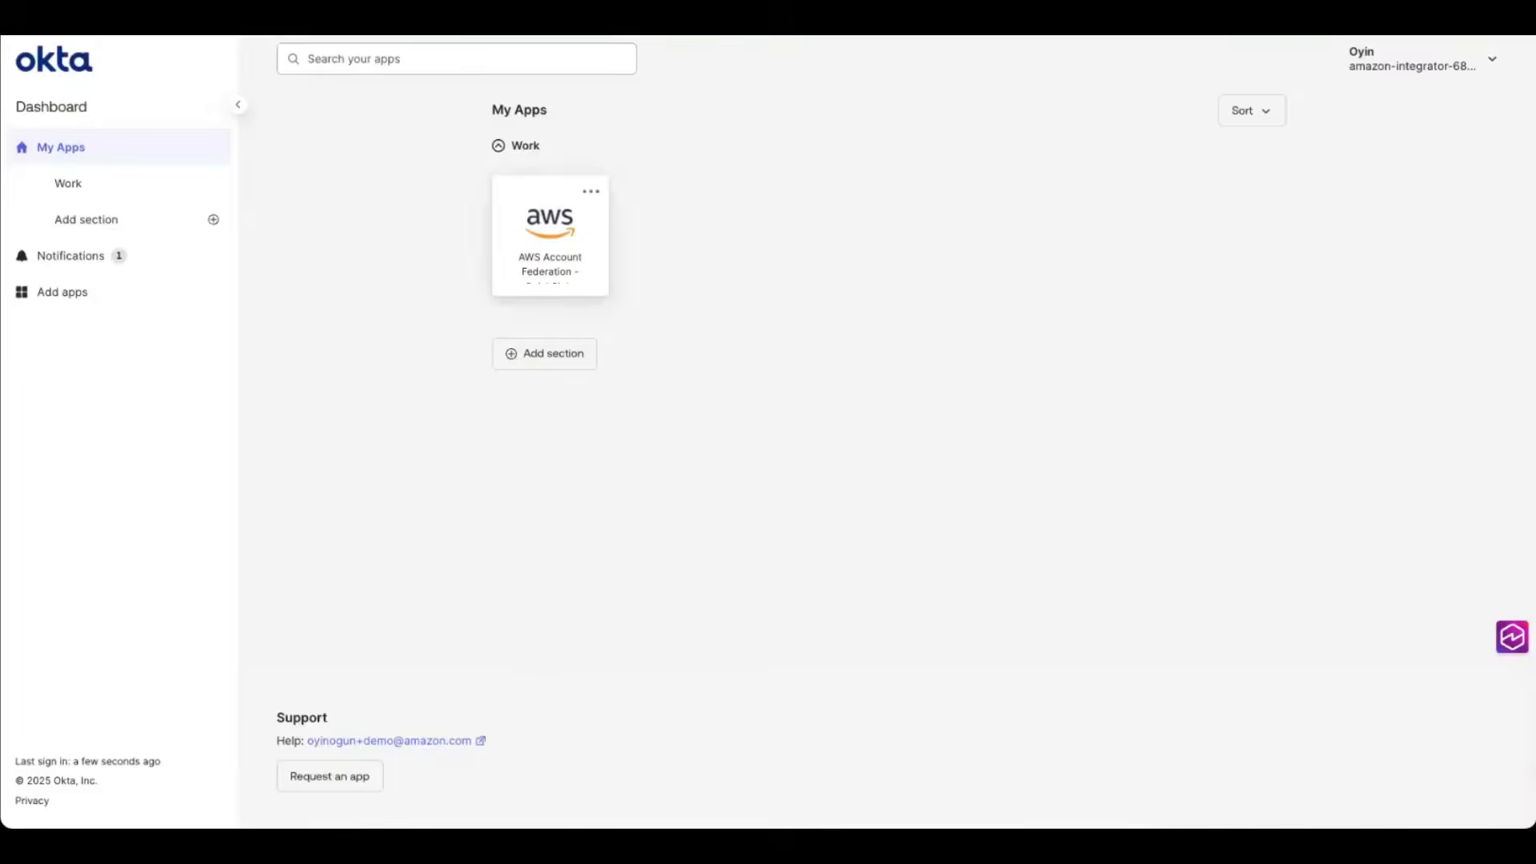
pyautogui.click(1392, 69)
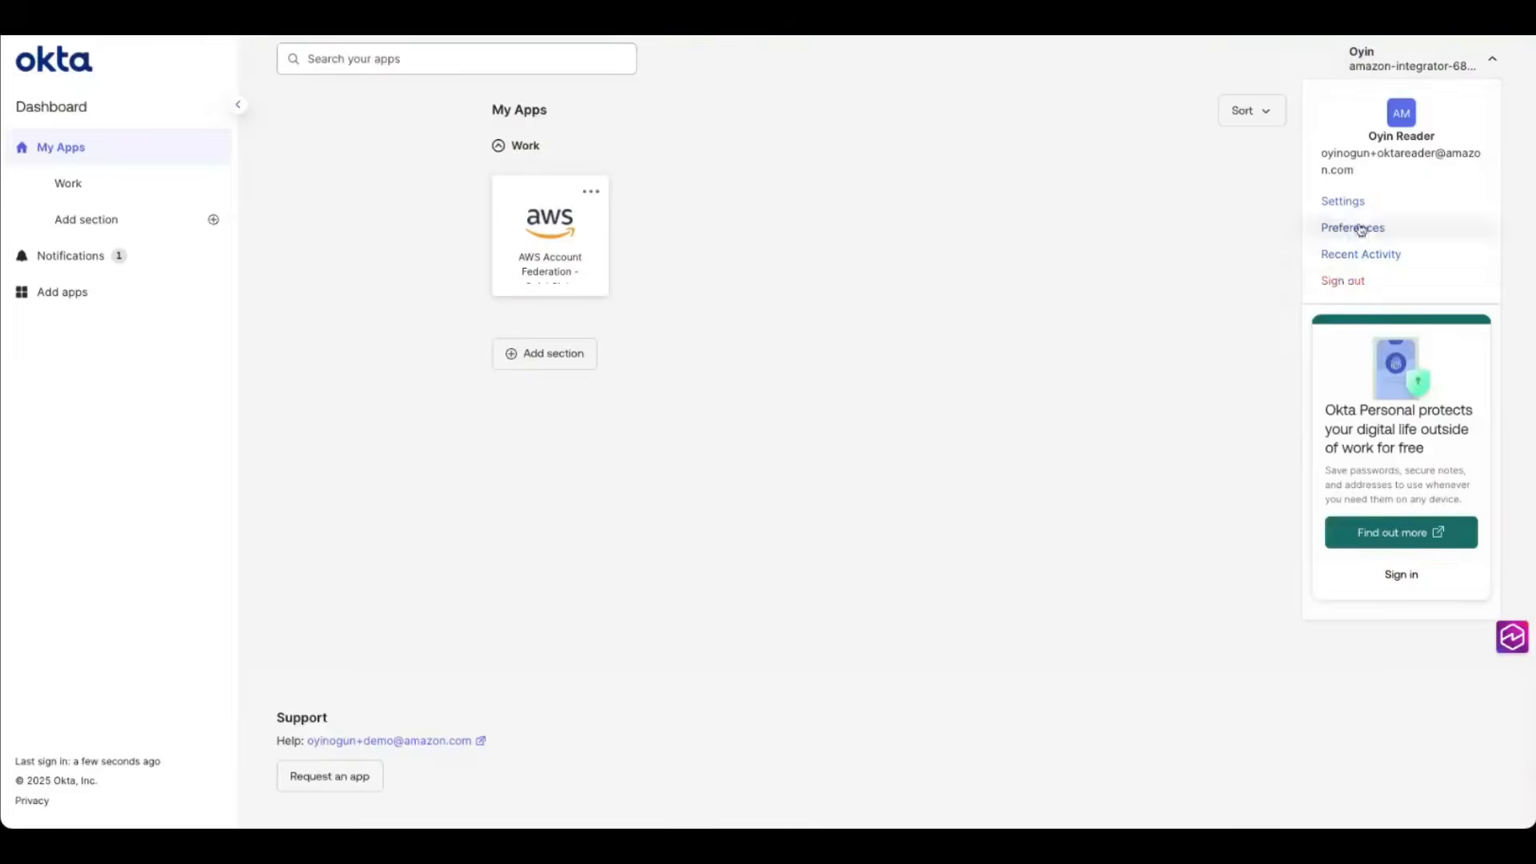
pyautogui.click(1344, 280)
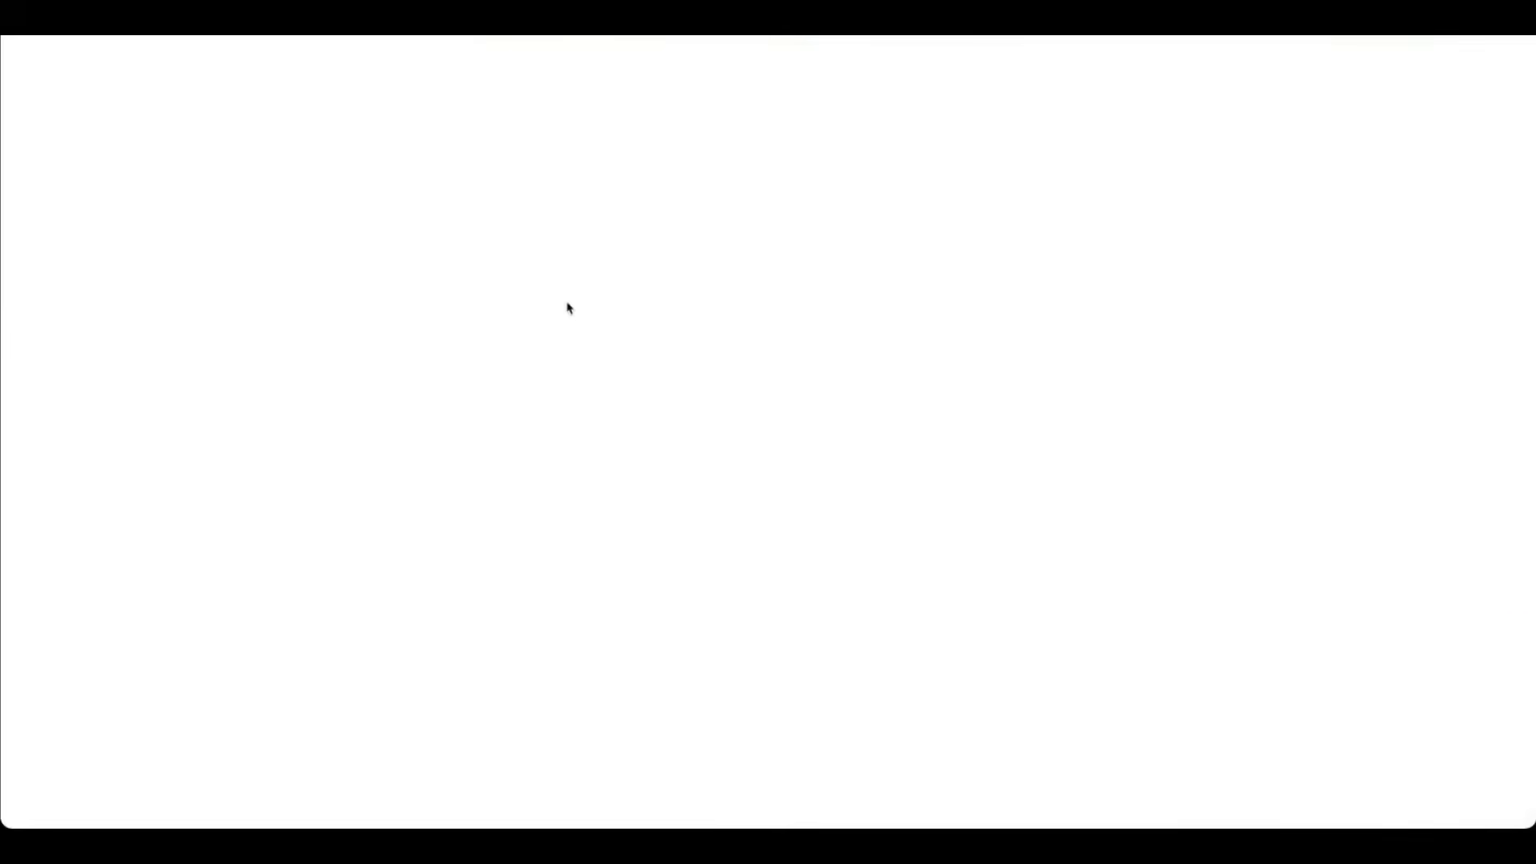
# - Sign in to Okta as the admin by entering that account's username, password and Okta Verify code
pyautogui.tripleClick(735, 365)
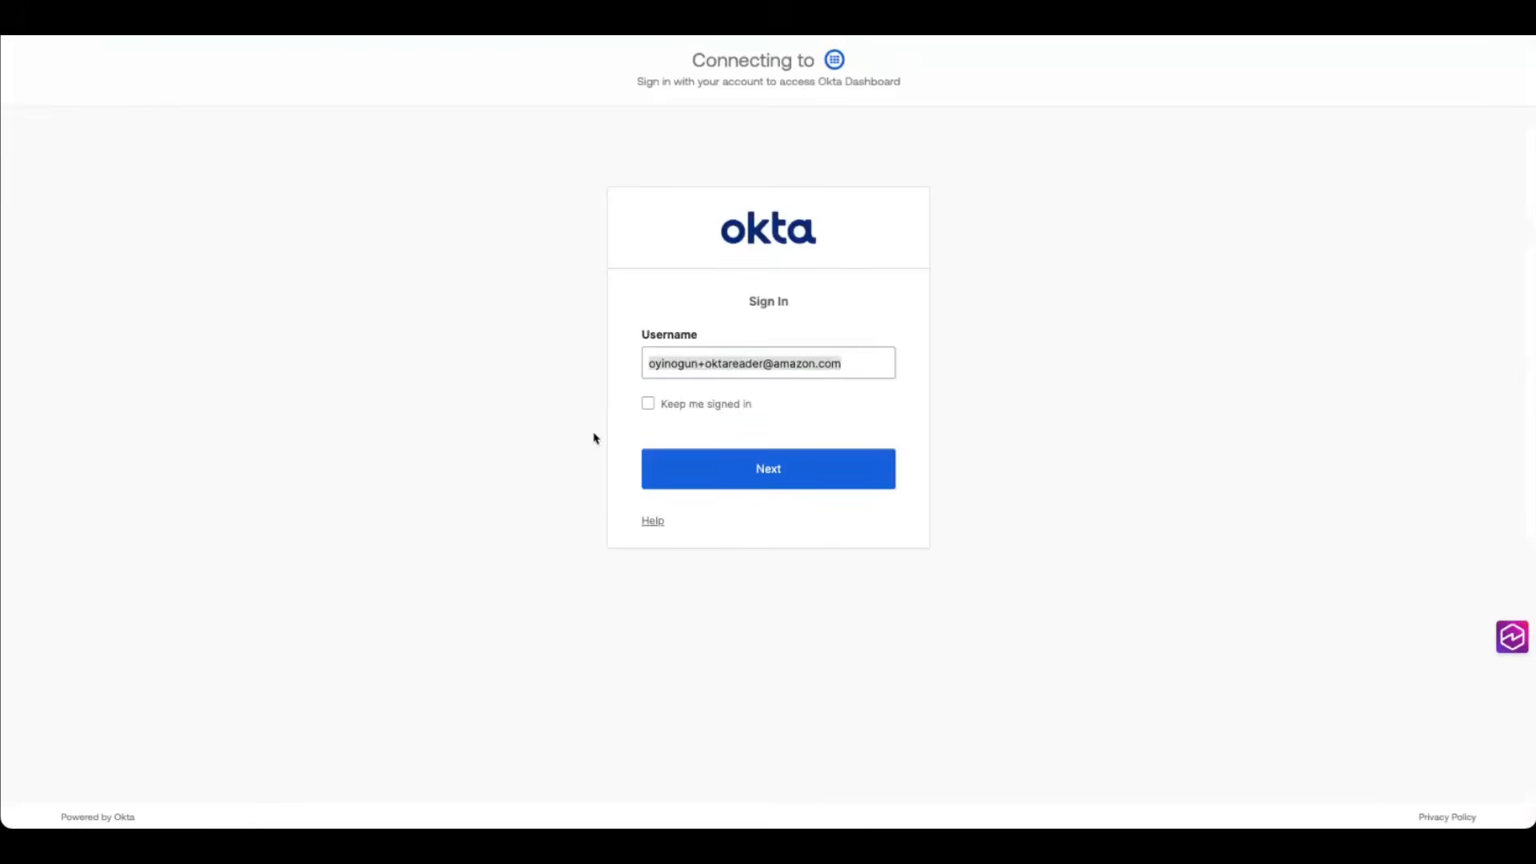
pyautogui.tripleClick(766, 362)
pyautogui.press('BackSpace')
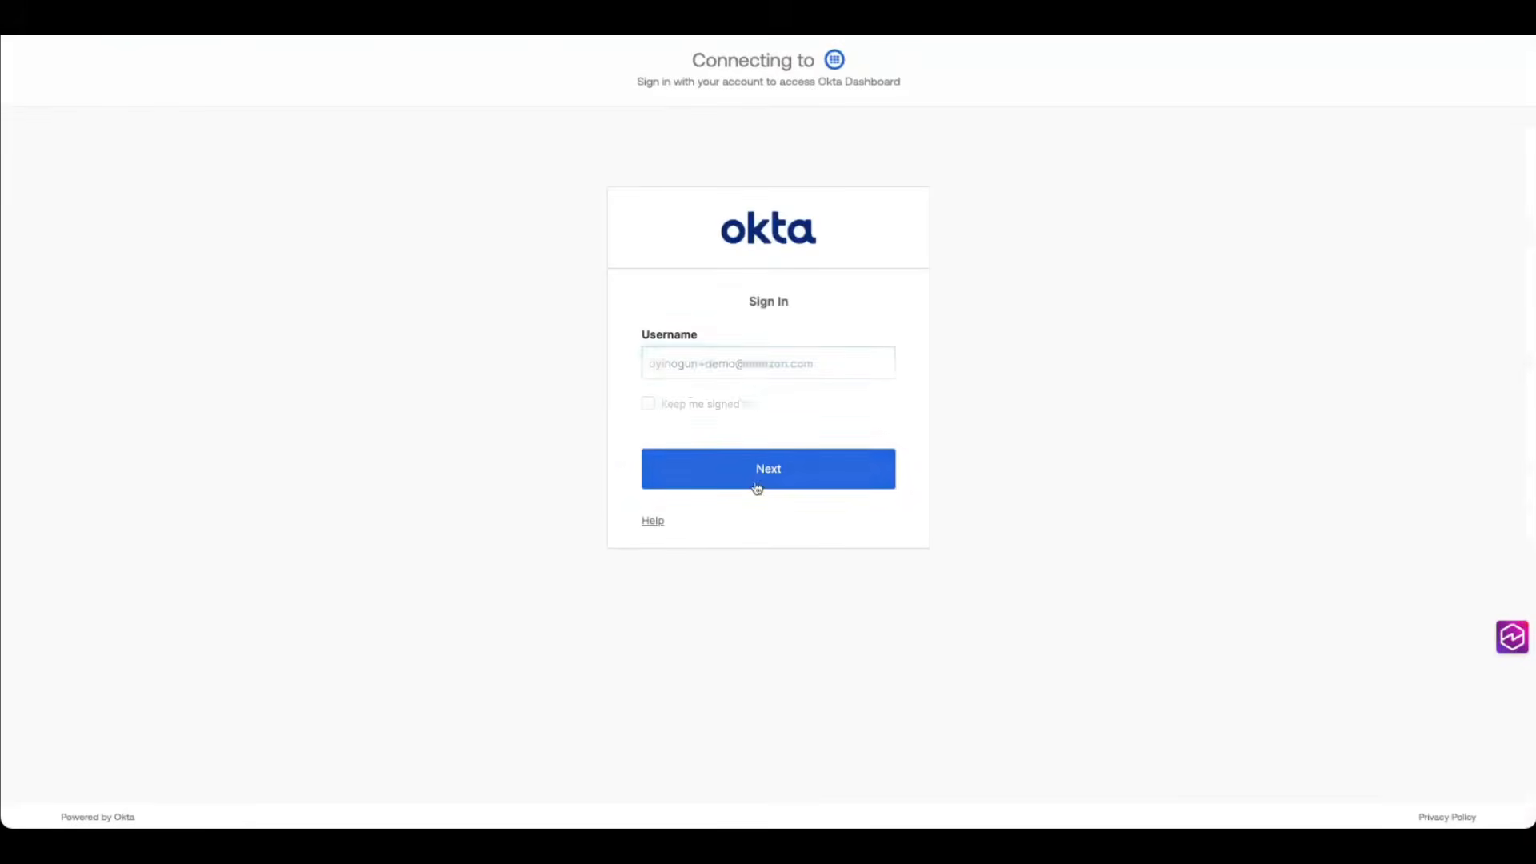
pyautogui.click(757, 487)
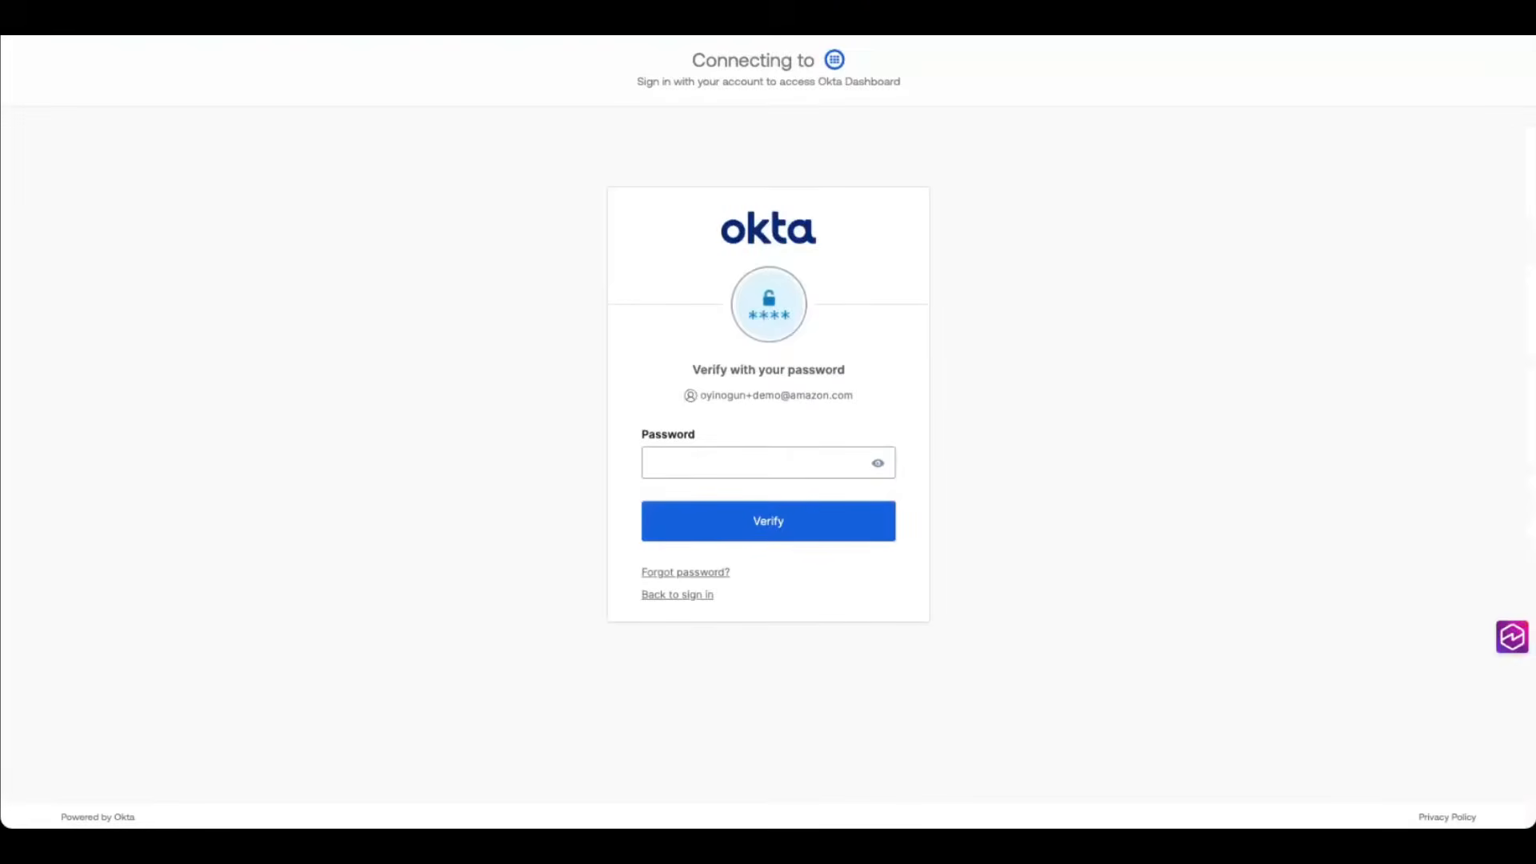
pyautogui.click(757, 459)
pyautogui.hotkey('ctrl', 'v')
pyautogui.click(730, 528)
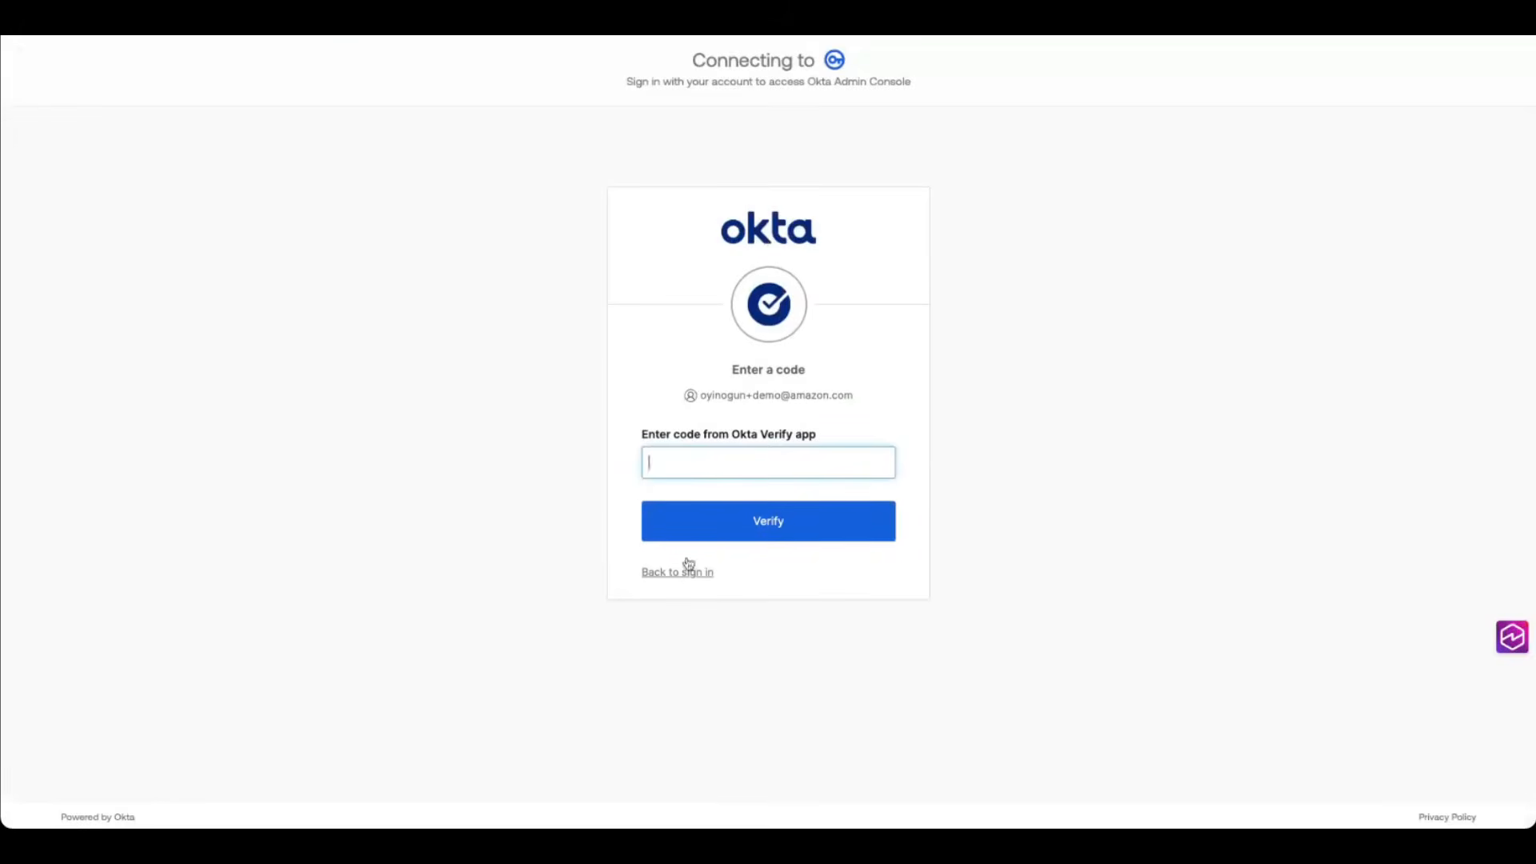
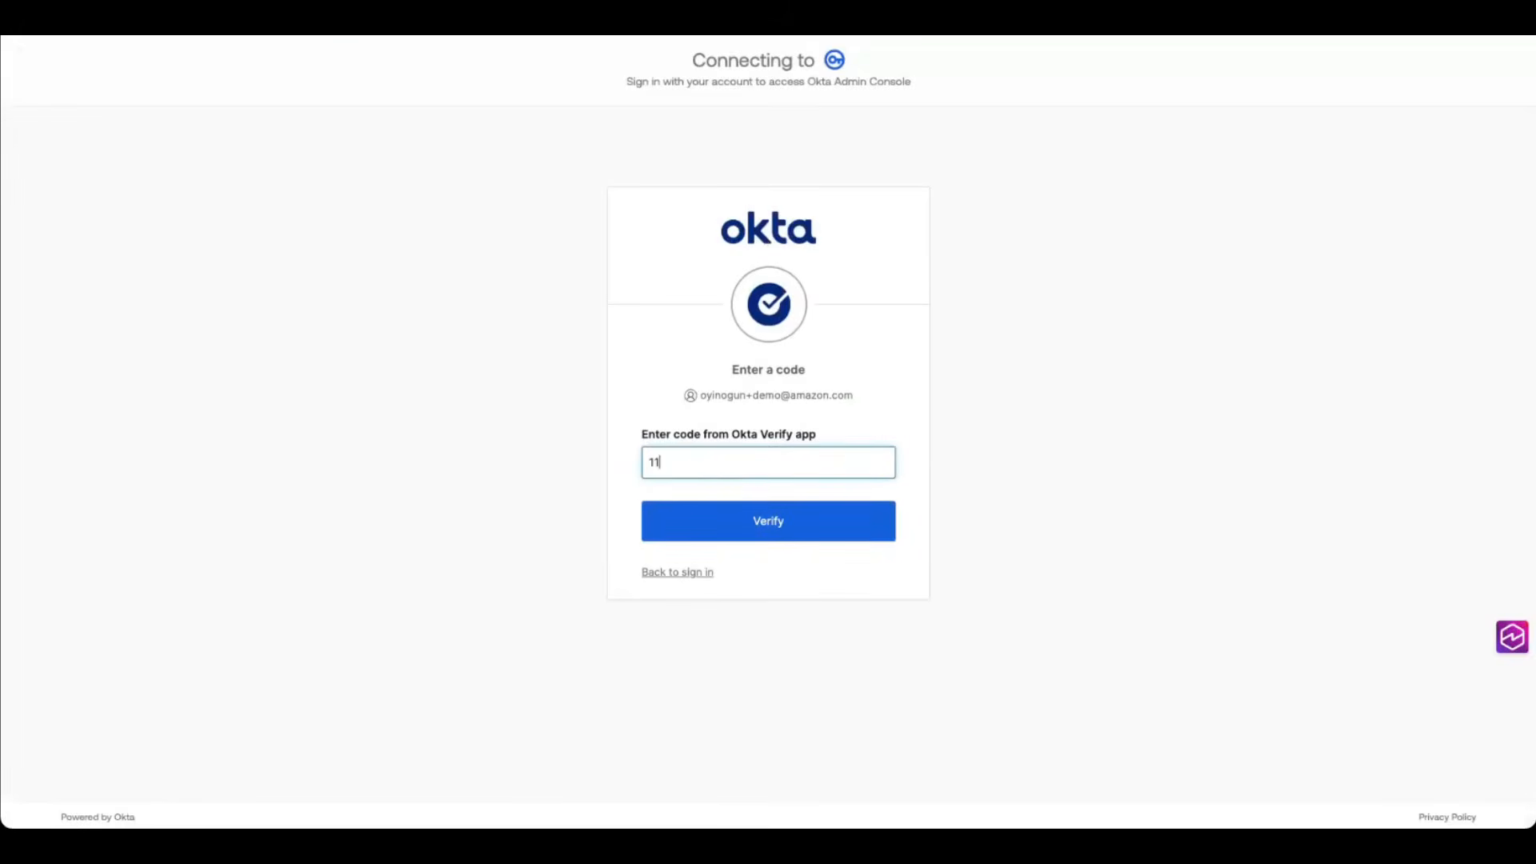
pyautogui.press('Return')
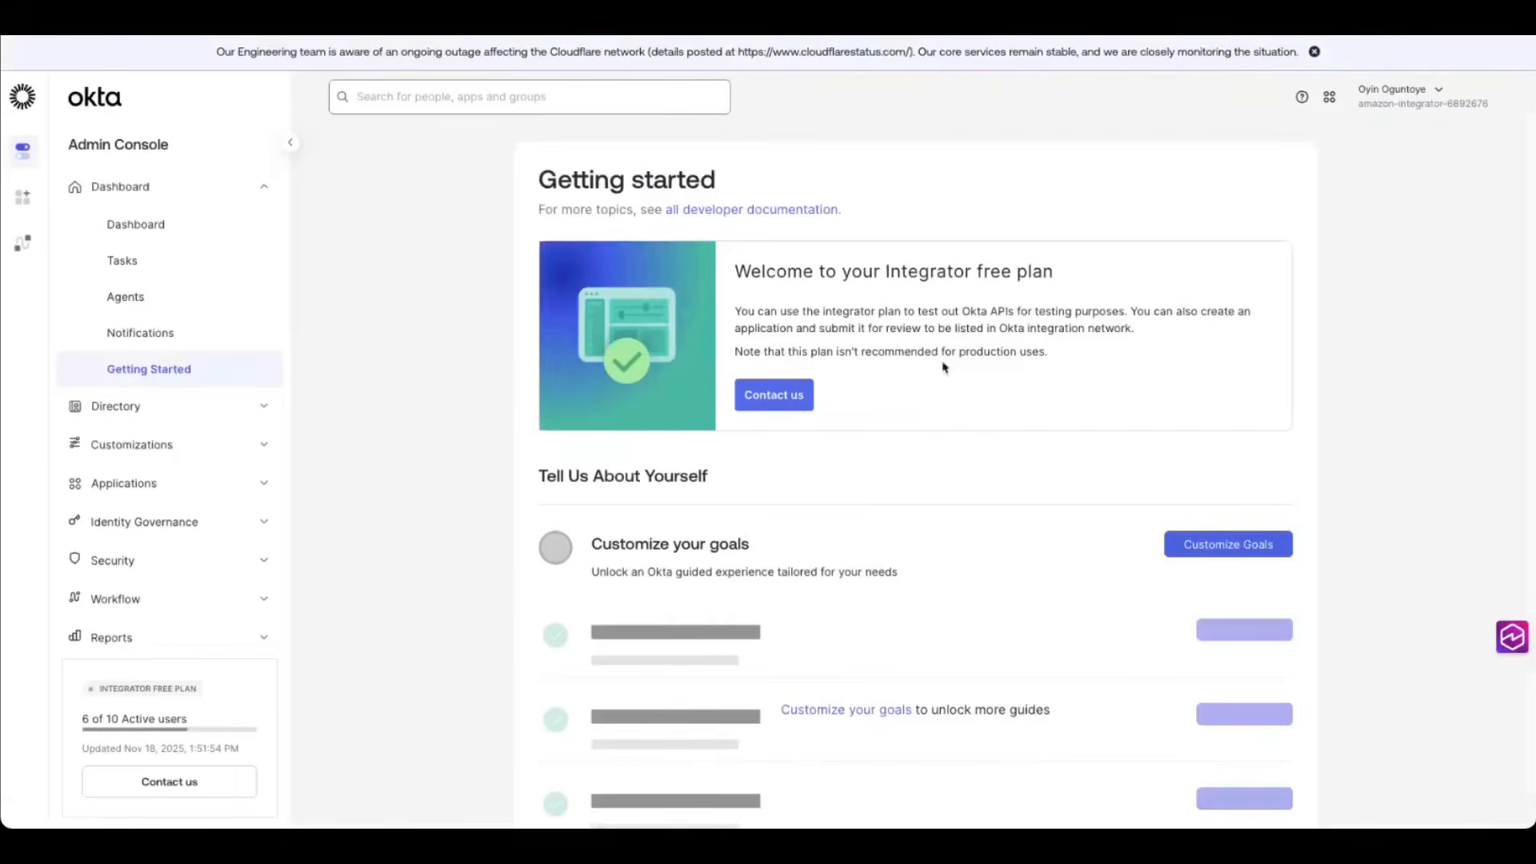
# - Go from the Okta Admin Console to the admin's end user dashboard
pyautogui.click(1360, 108)
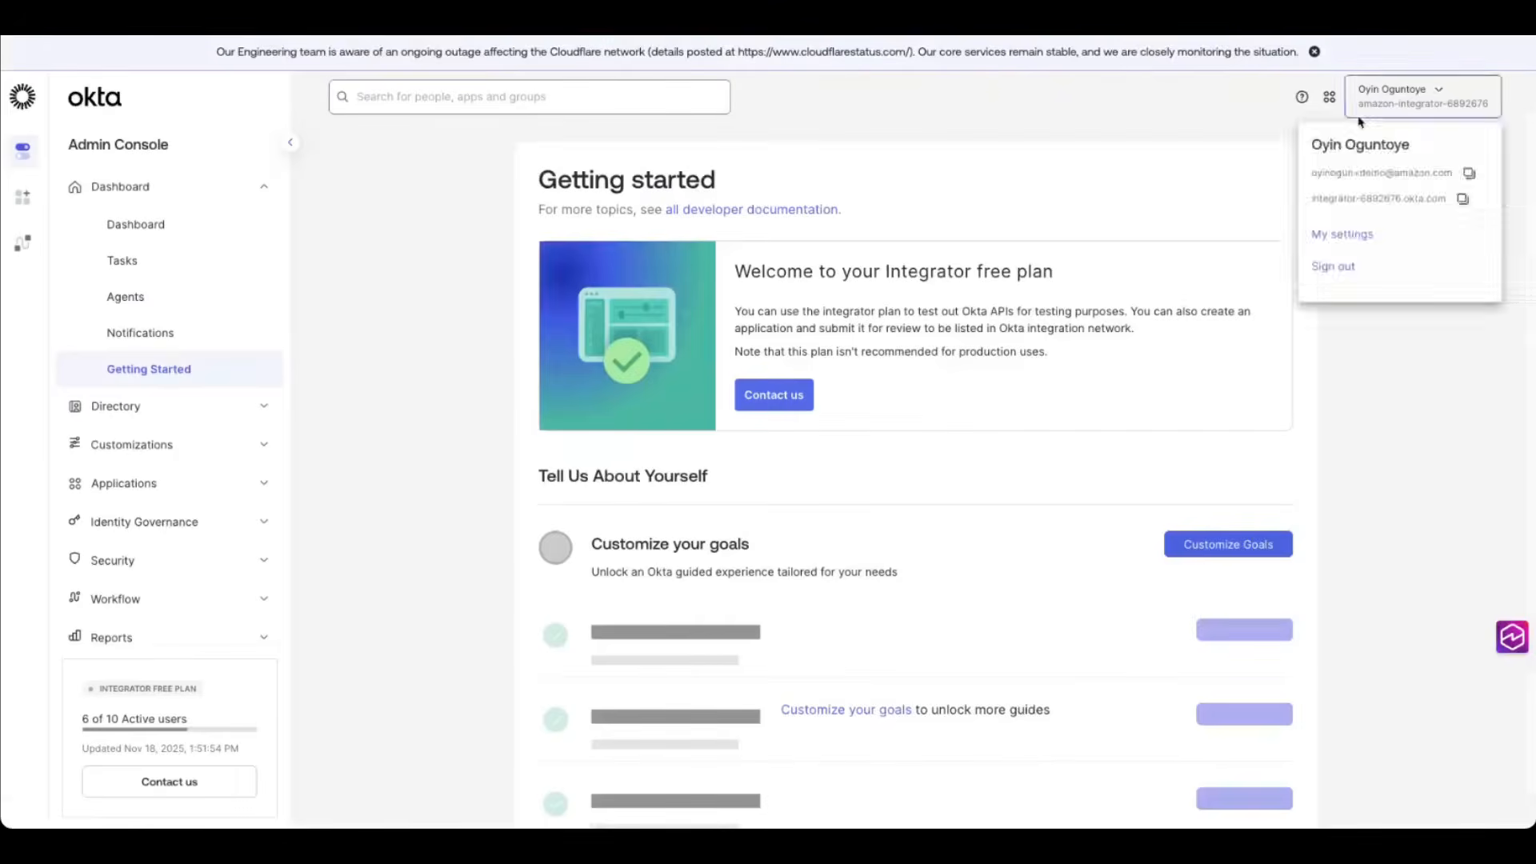
pyautogui.click(1331, 96)
pyautogui.click(1331, 97)
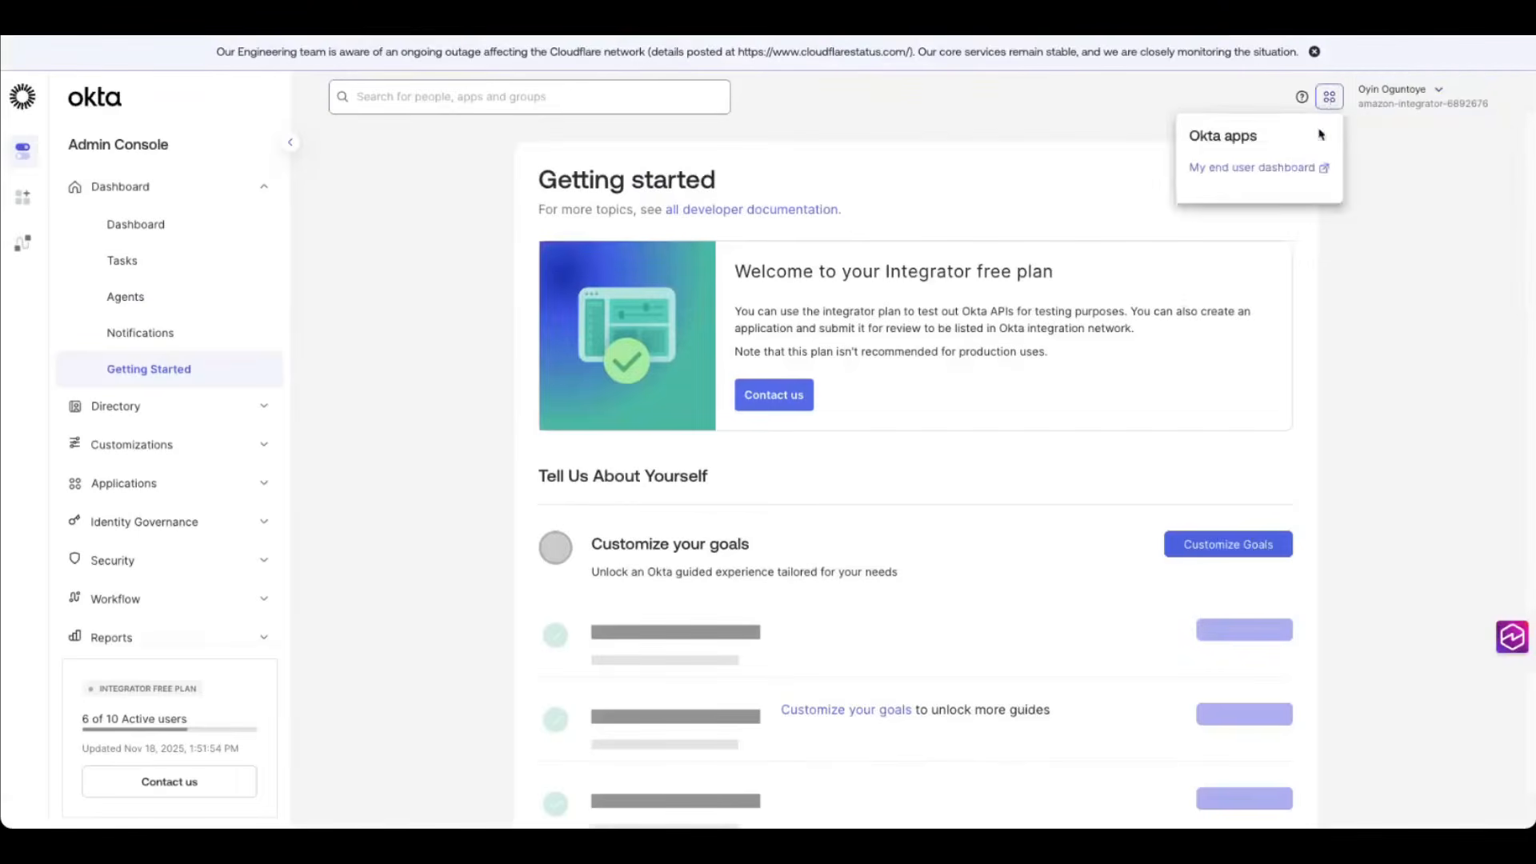
pyautogui.click(1286, 166)
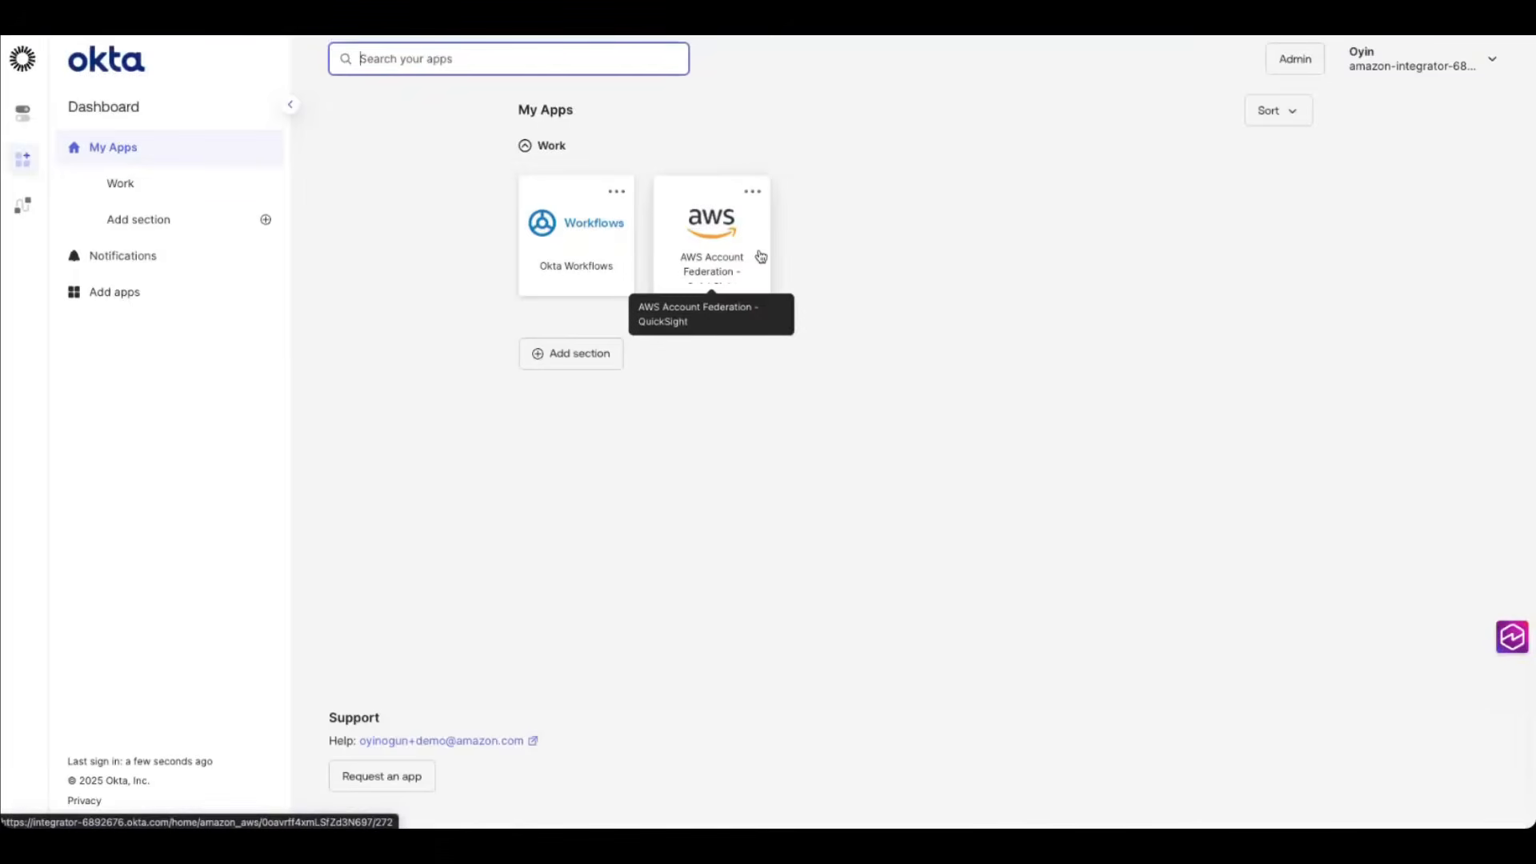
# - Launch Quick Suite through the AWS Account Federation app, confirm the admin's AWS session and check the role and management option in the profile details
pyautogui.click(730, 257)
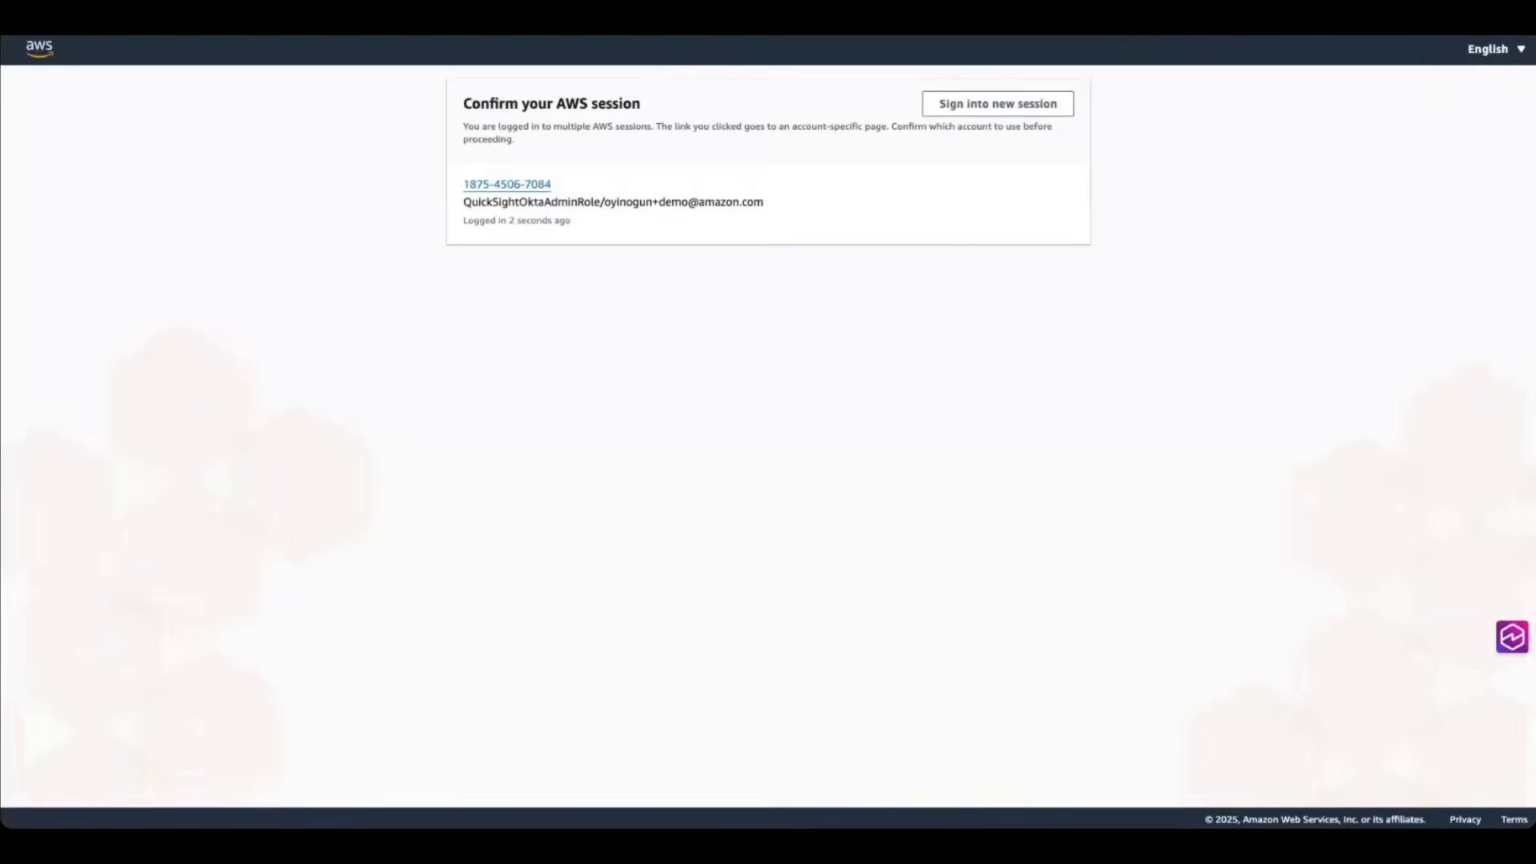
pyautogui.click(498, 185)
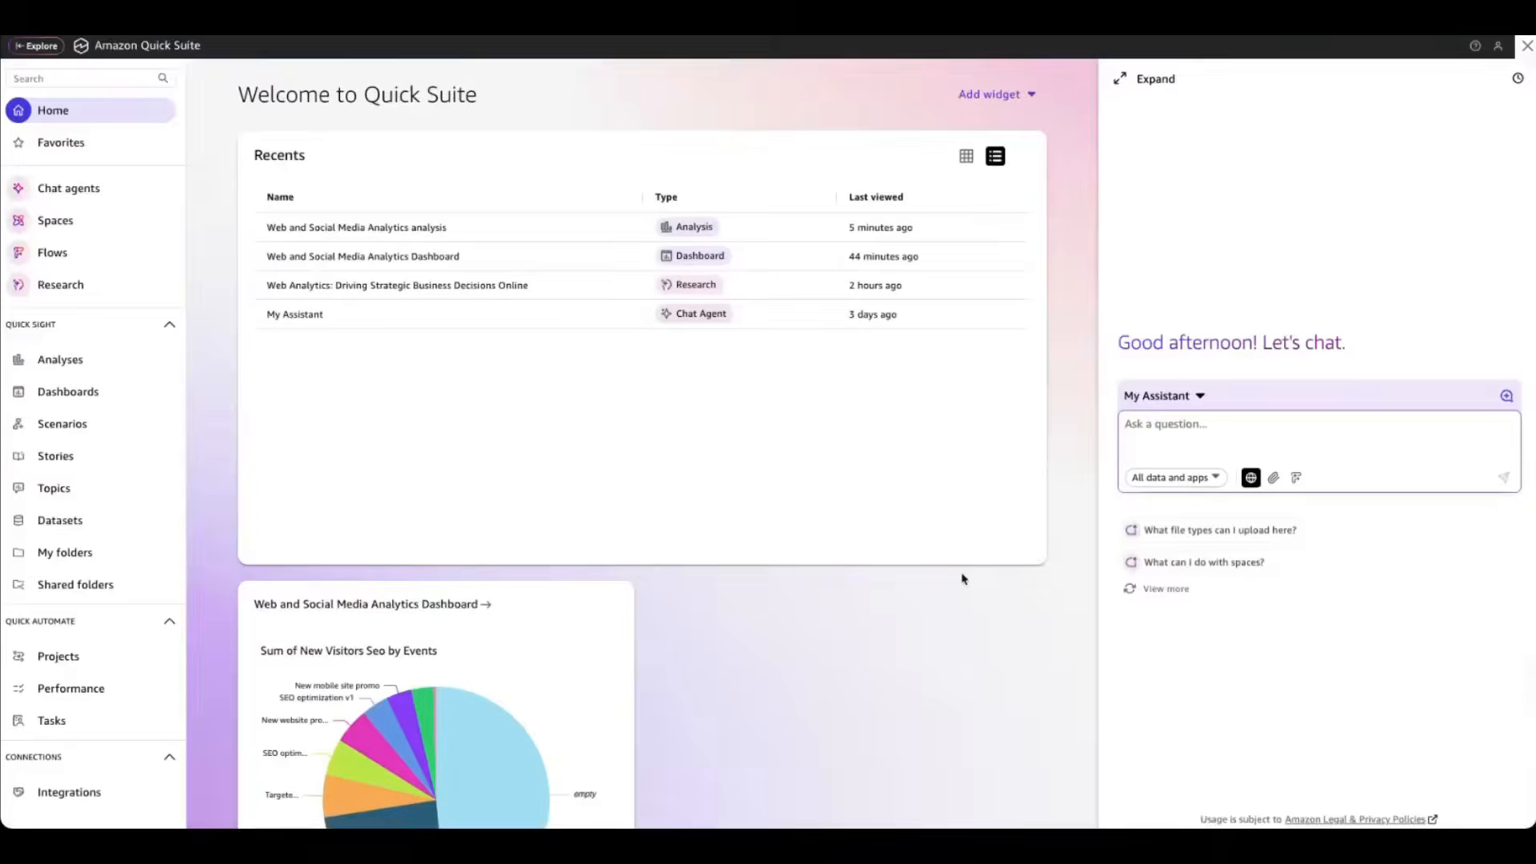
pyautogui.scroll(-3, 938, 698)
pyautogui.scroll(3, 938, 698)
pyautogui.click(1497, 46)
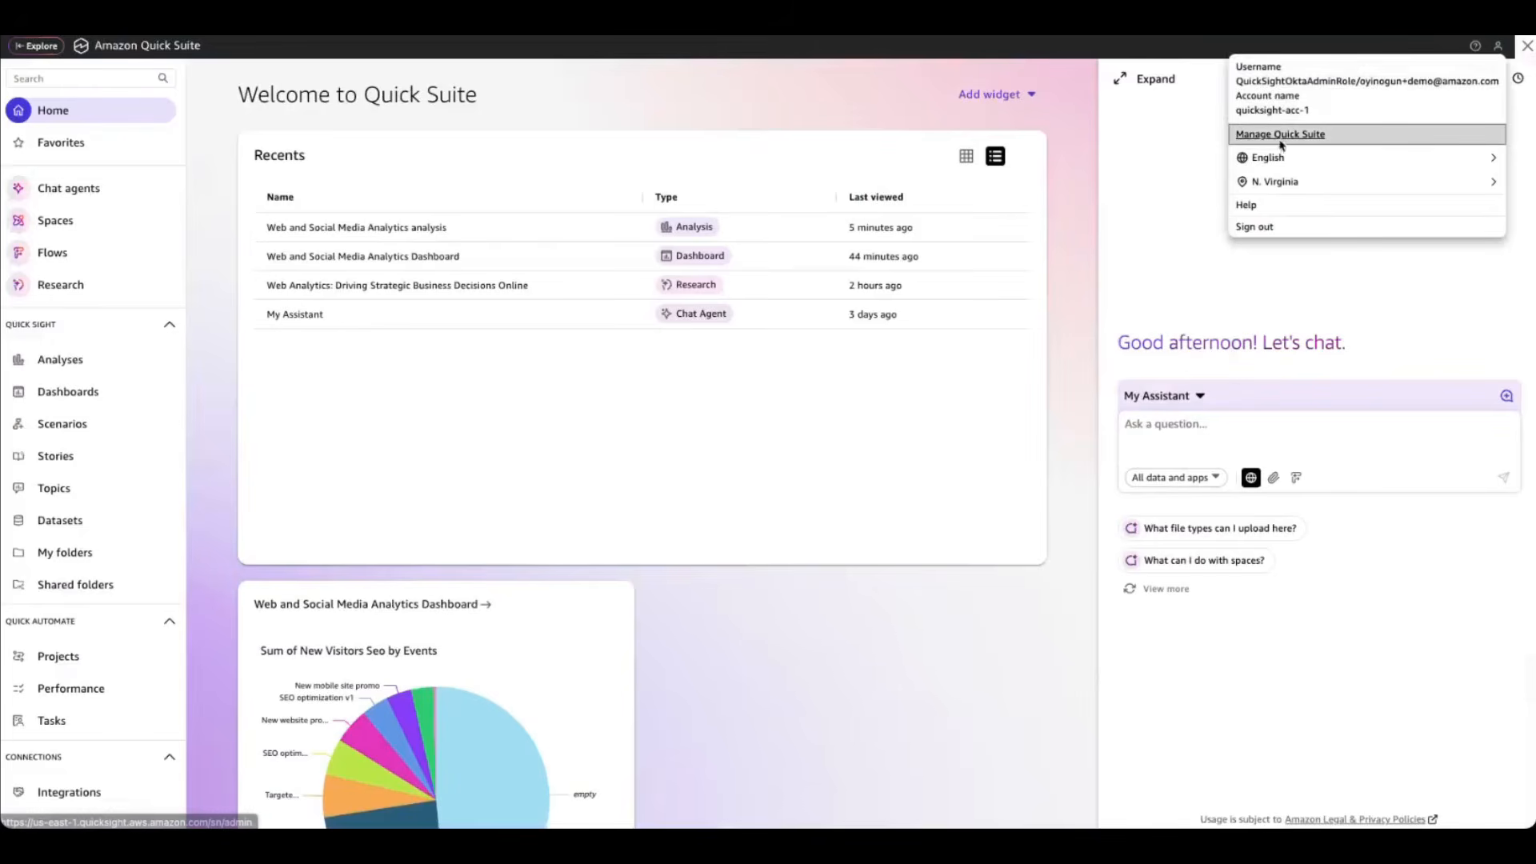
pyautogui.click(1090, 142)
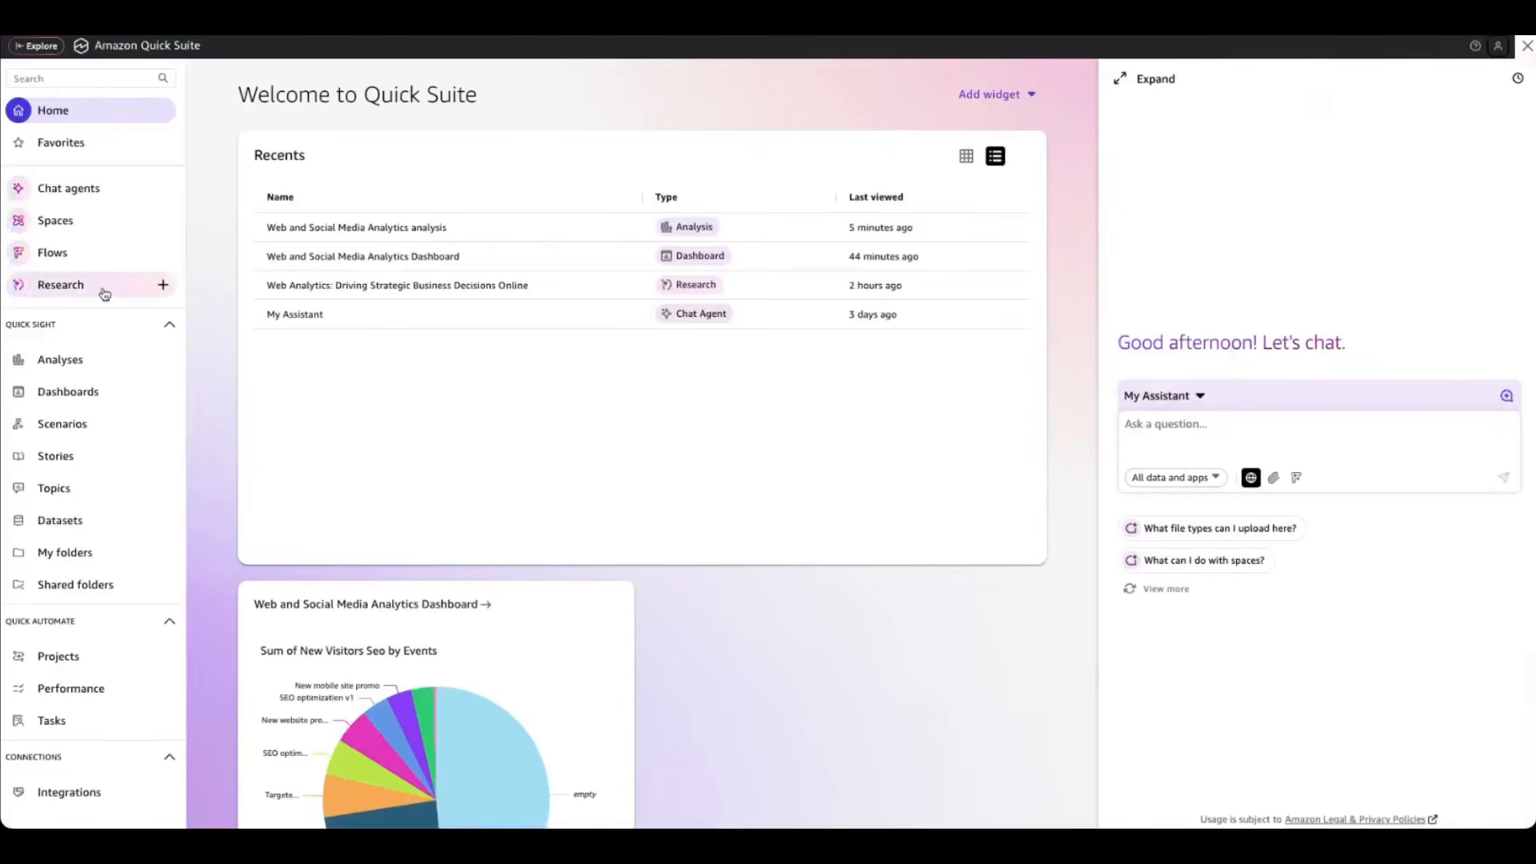
# - Open the "Web Analytics: Driving Strategic Business Decisions Online" research report and read through its executive summary
pyautogui.moveTo(104, 295)
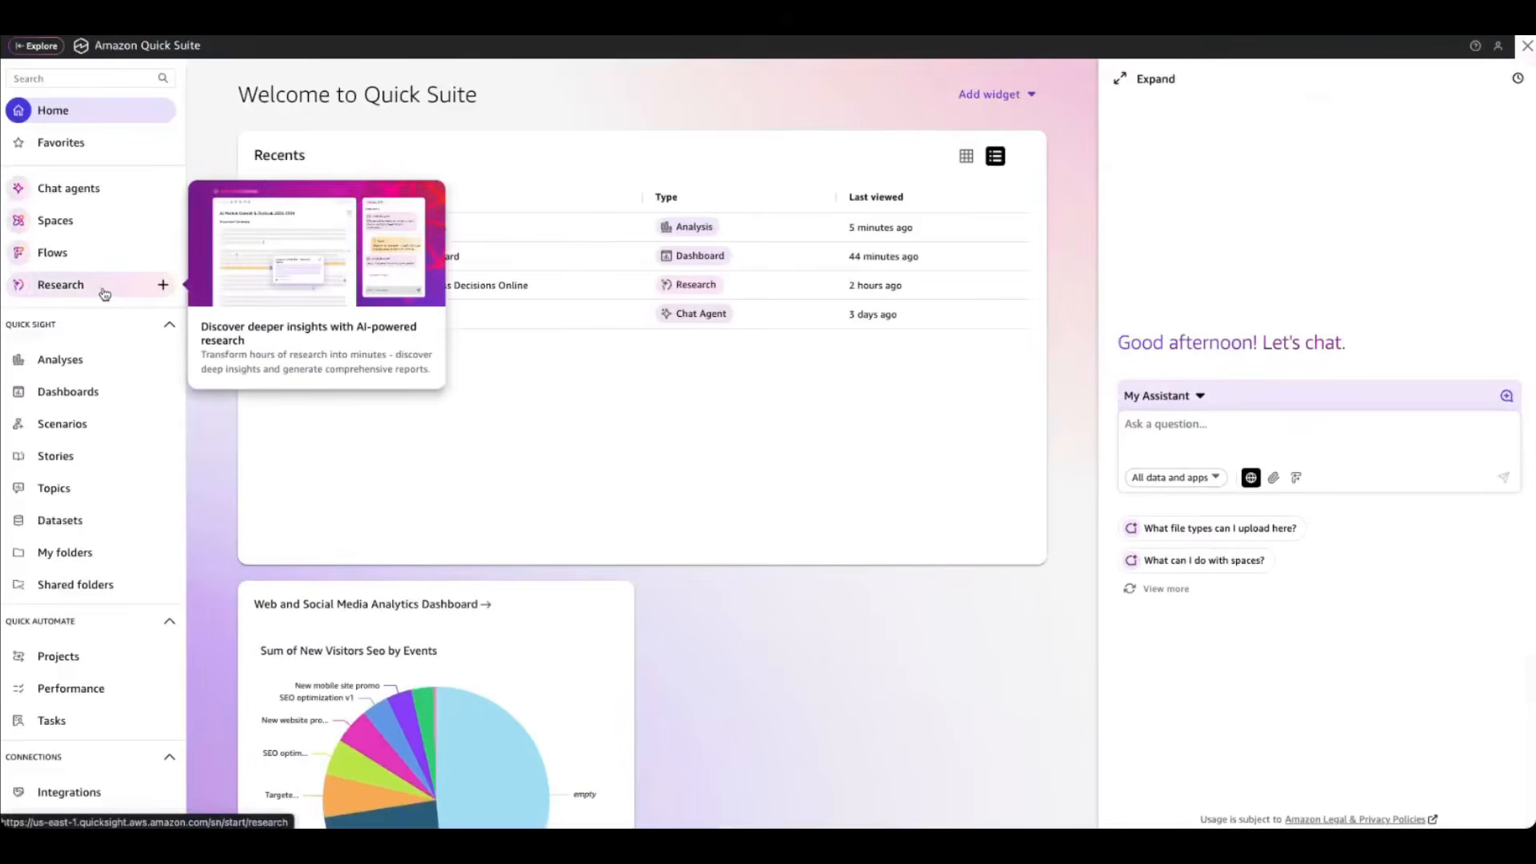
pyautogui.click(104, 292)
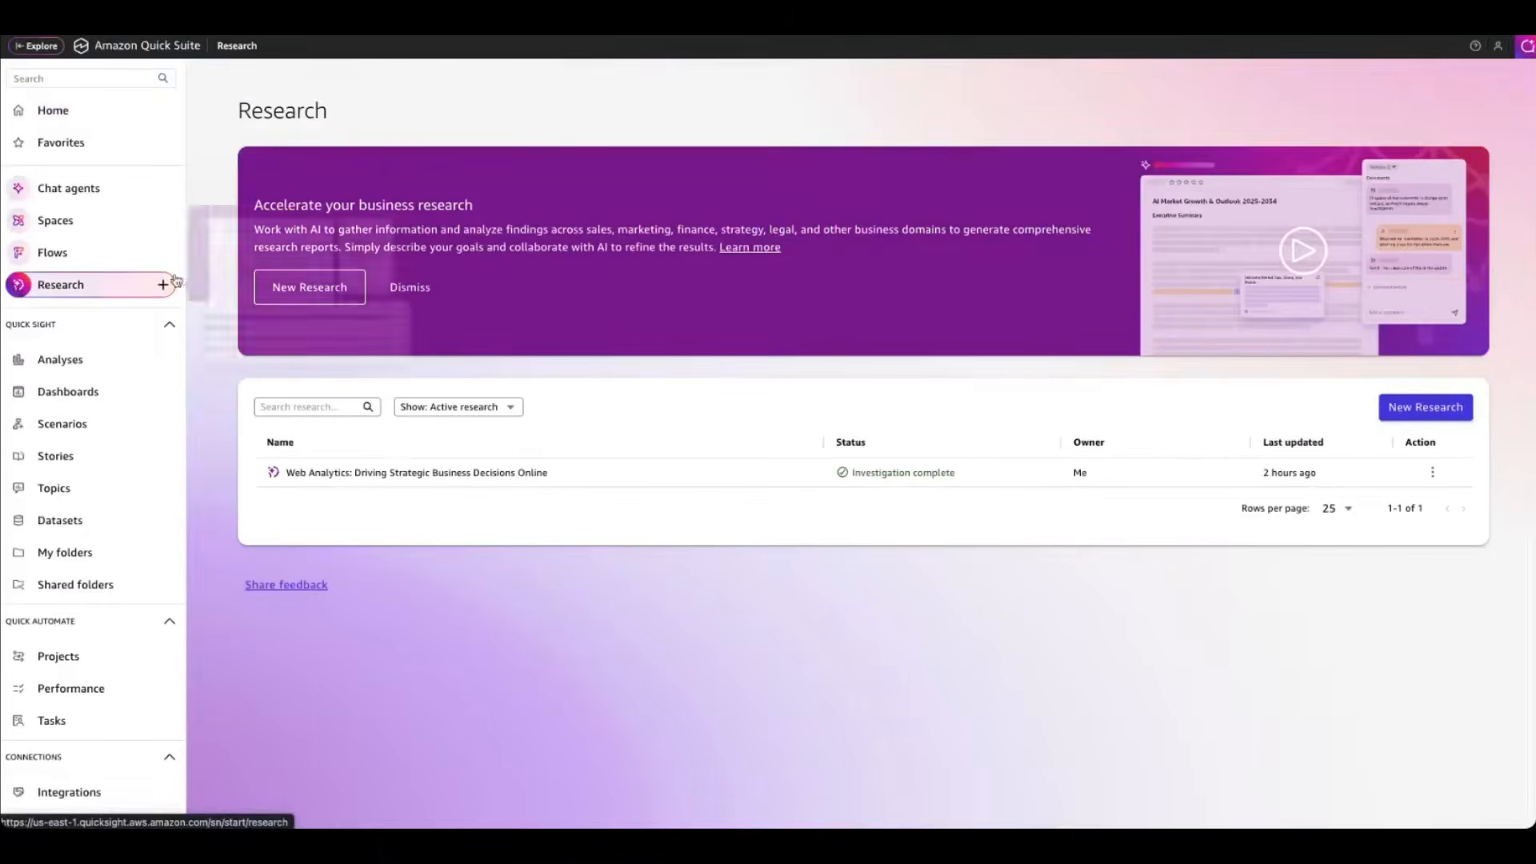
pyautogui.click(359, 473)
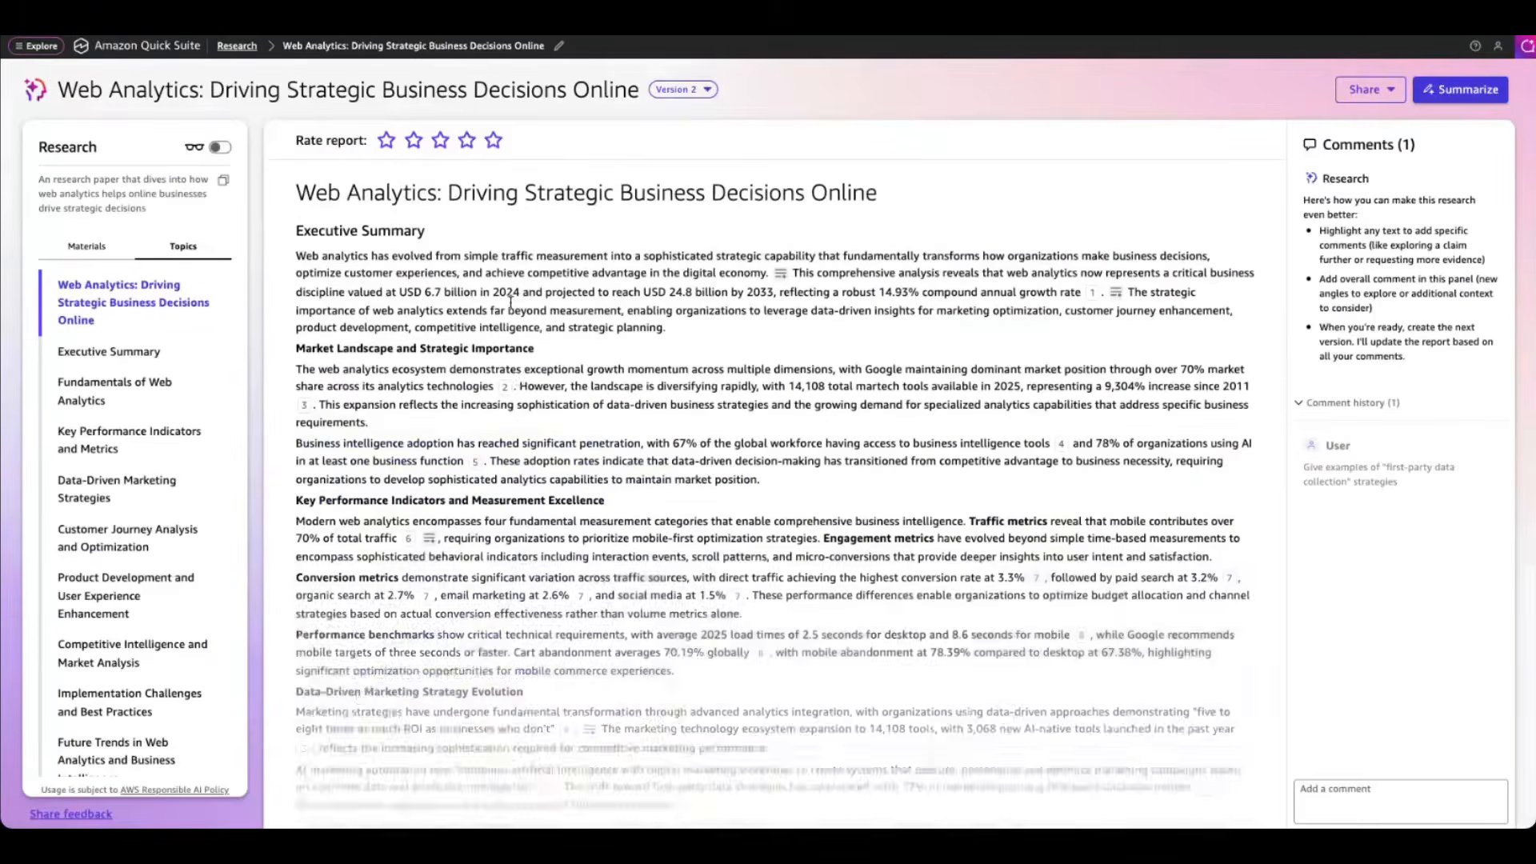
pyautogui.scroll(-5, 521, 496)
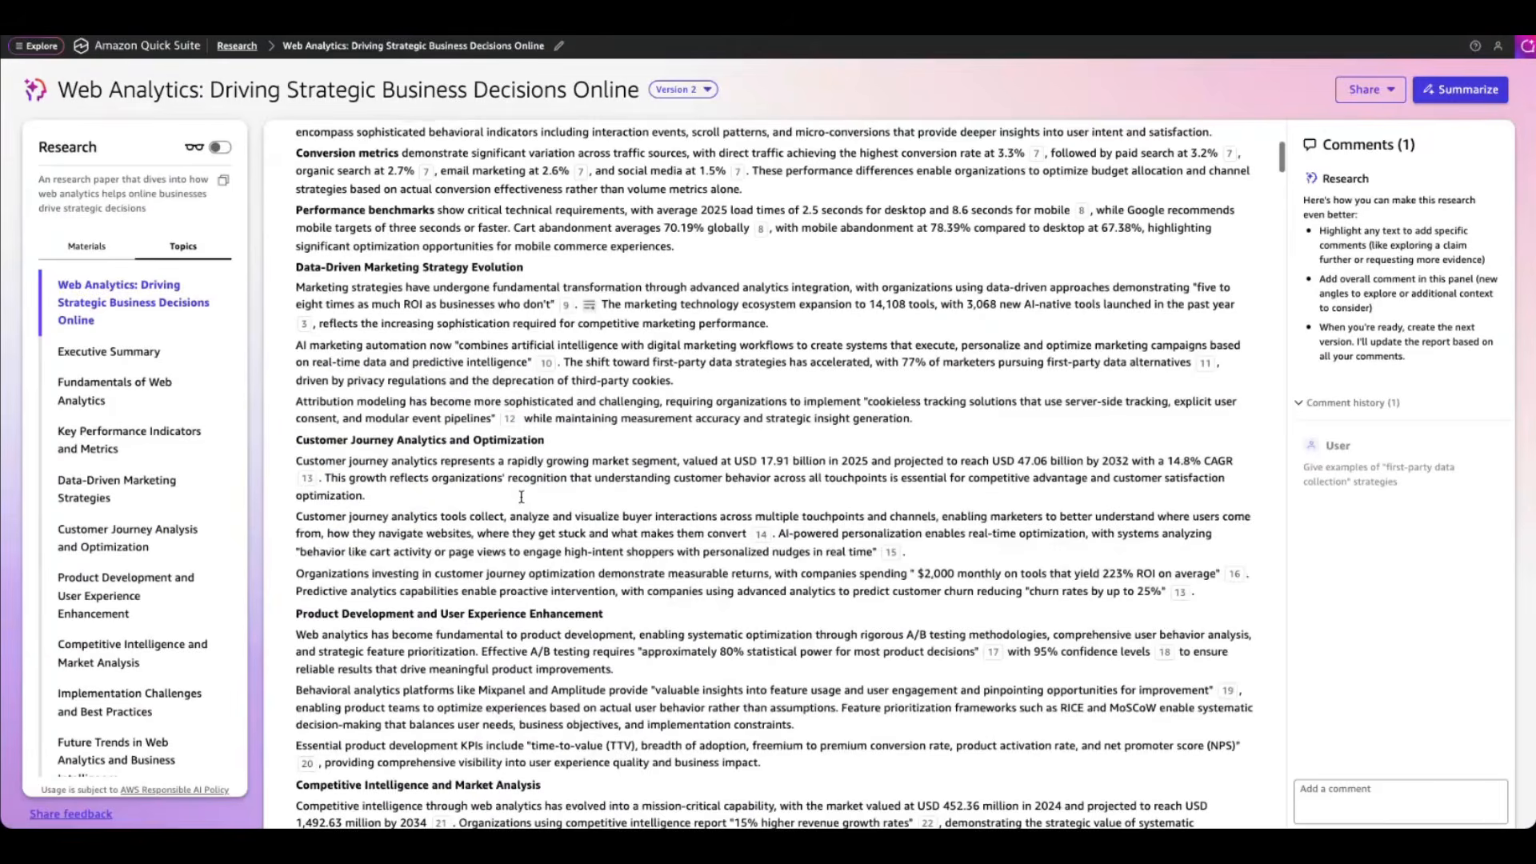
pyautogui.scroll(5, 520, 497)
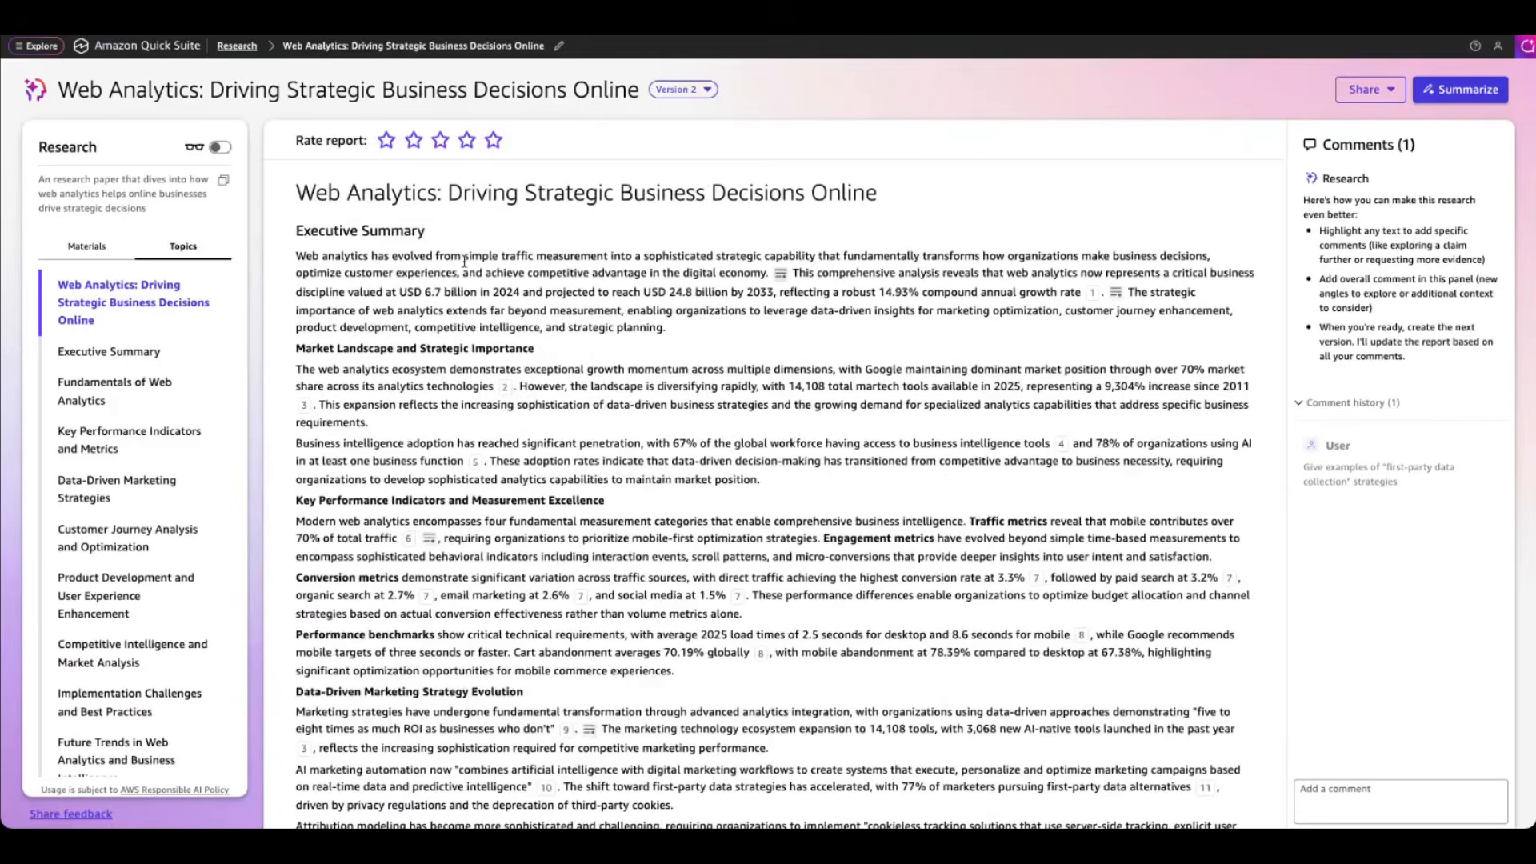
pyautogui.scroll(-20, 442, 273)
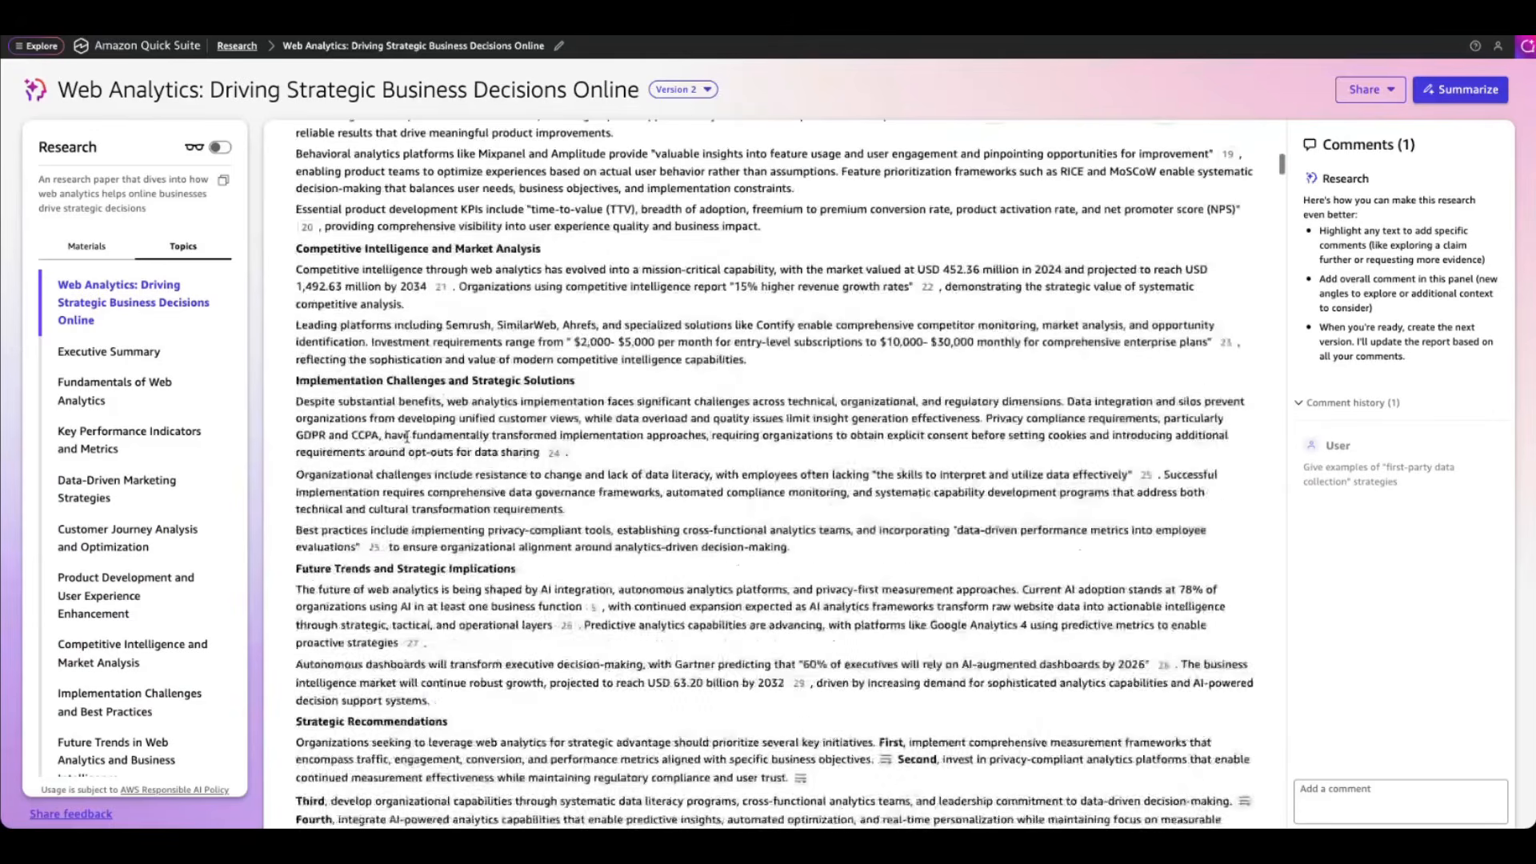
pyautogui.scroll(20, 405, 436)
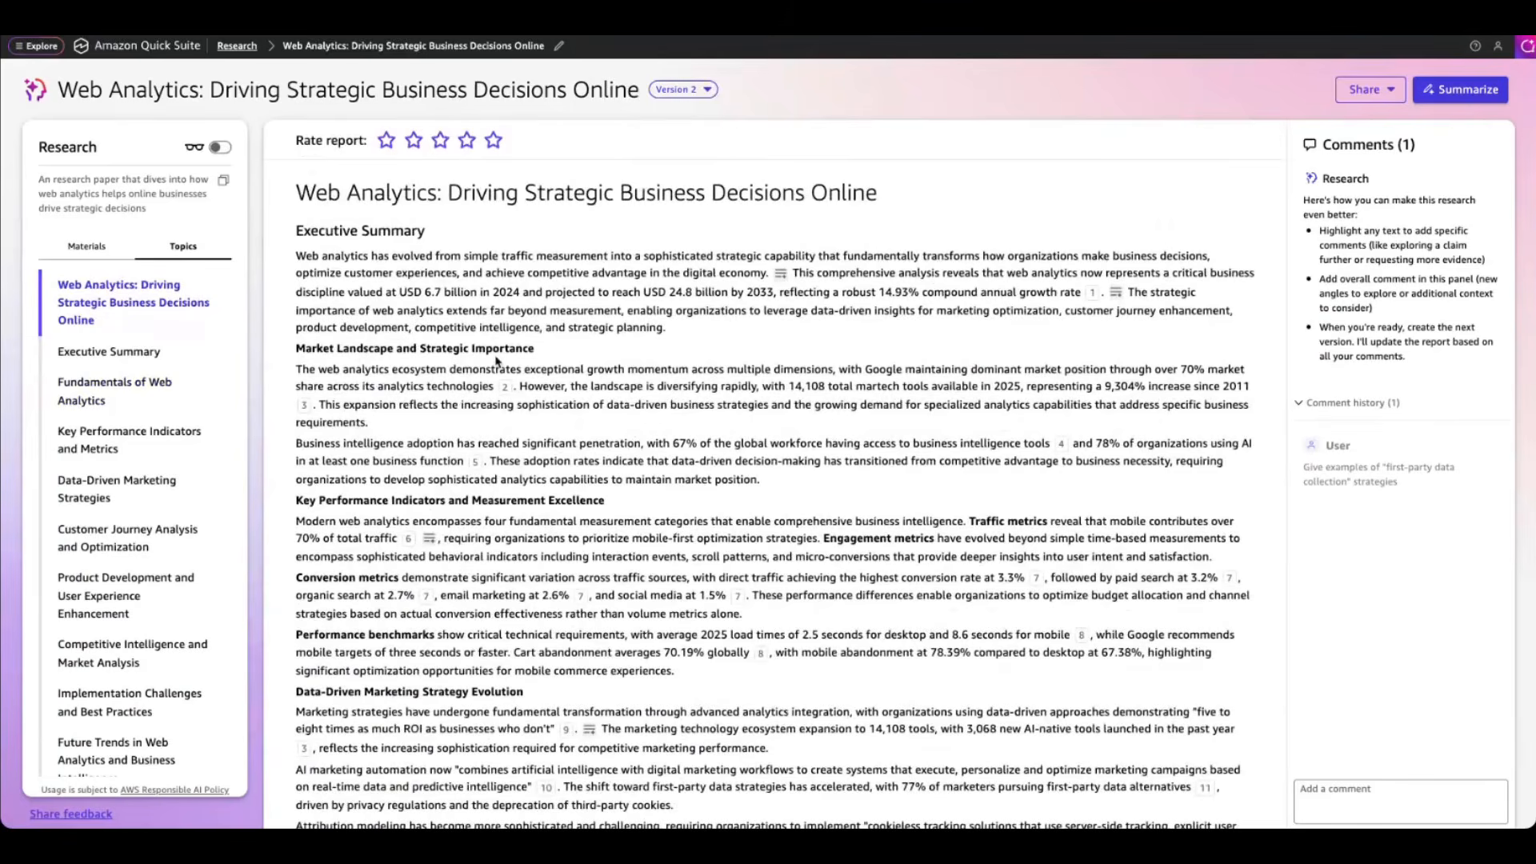
pyautogui.scroll(-15, 545, 444)
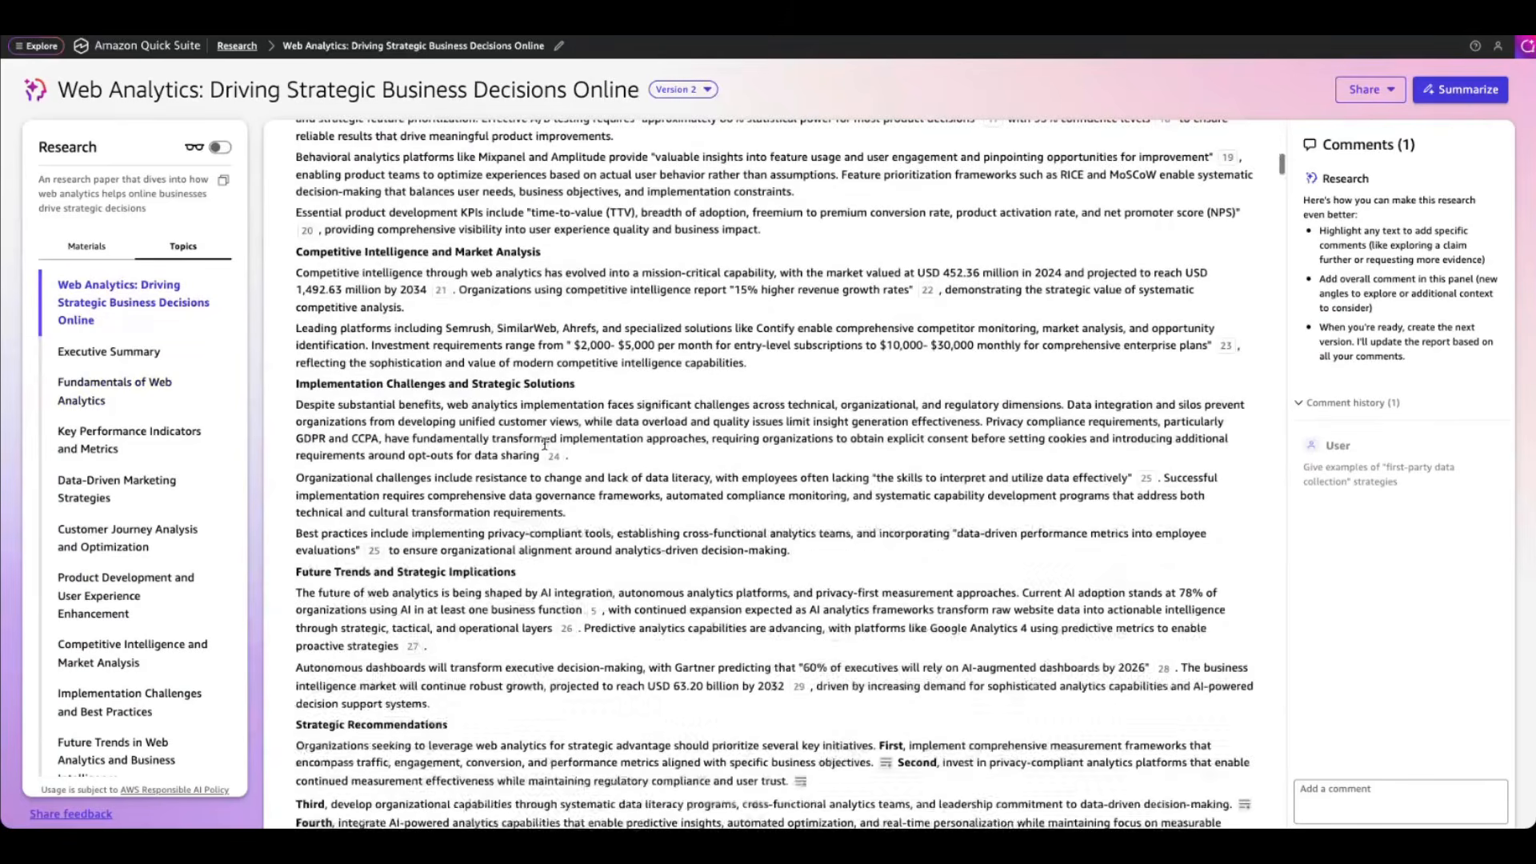
pyautogui.scroll(15, 545, 444)
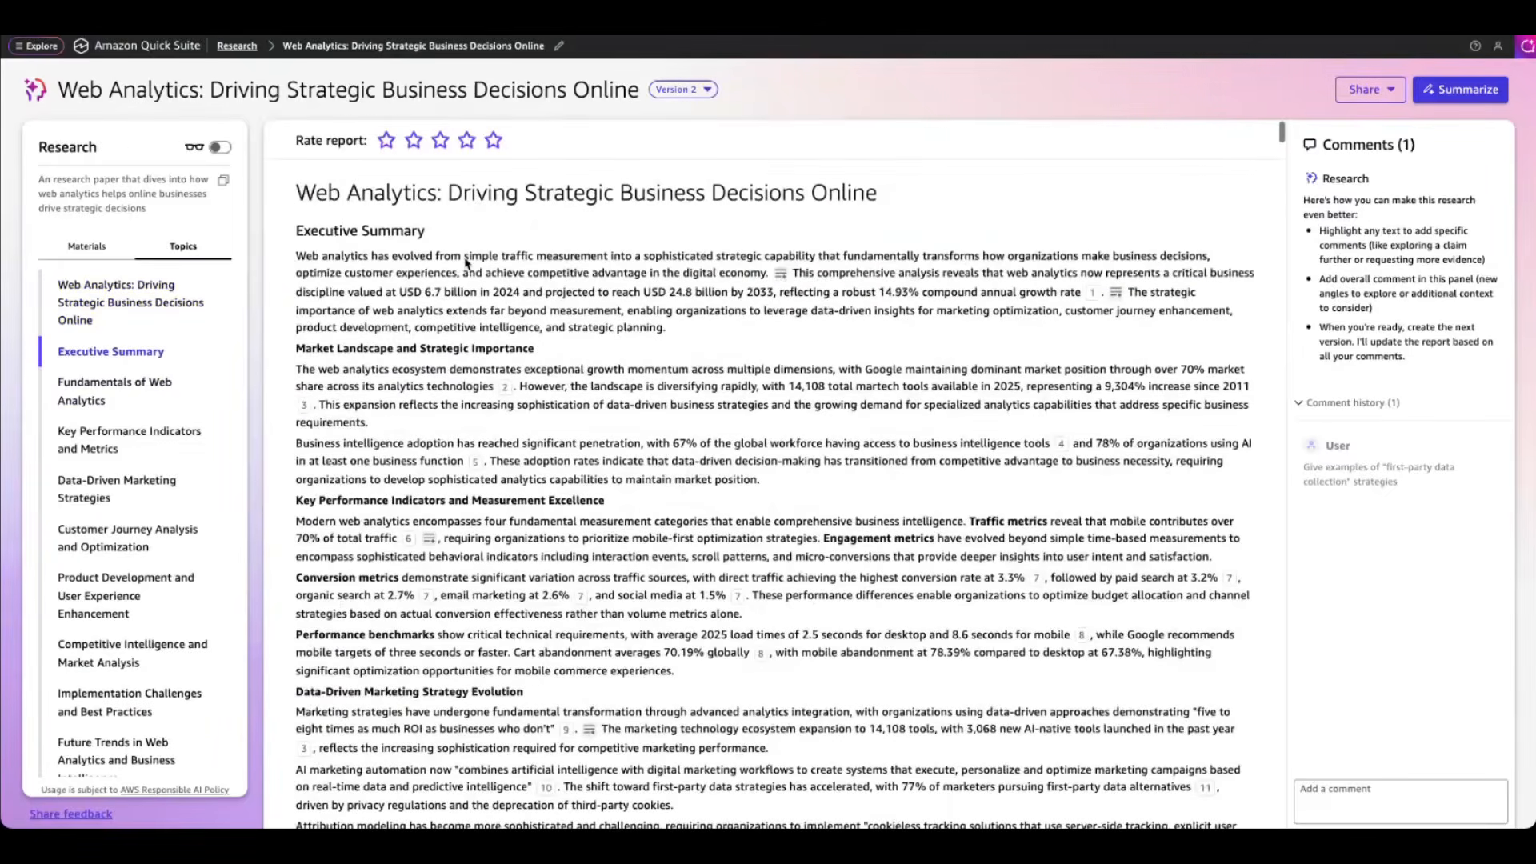
# - Review which users the Web Analytics research report is shared with and their access levels, then close the sharing details
pyautogui.click(1377, 91)
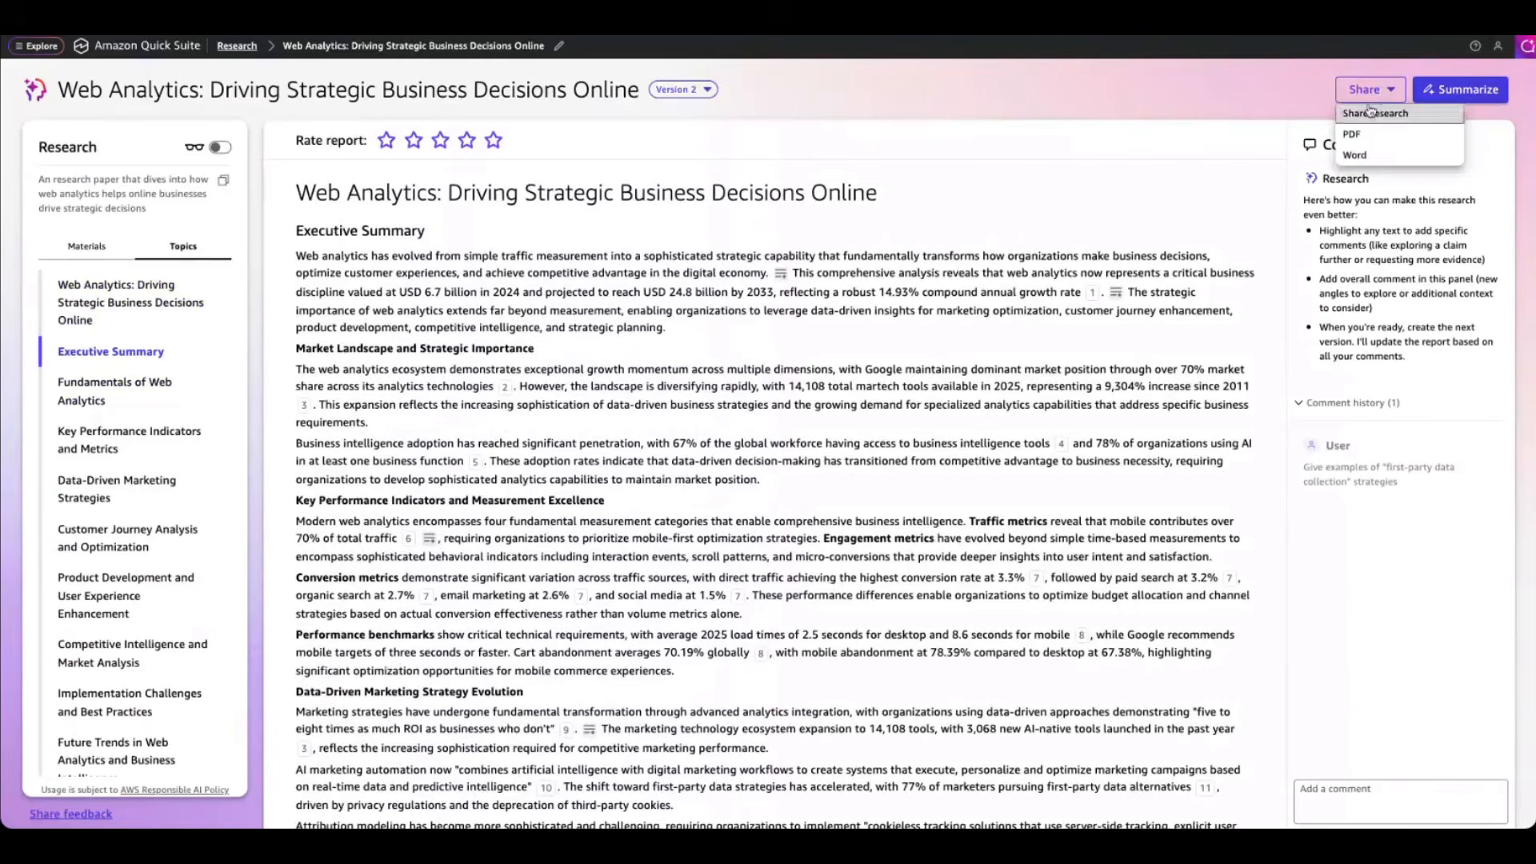
pyautogui.click(1371, 112)
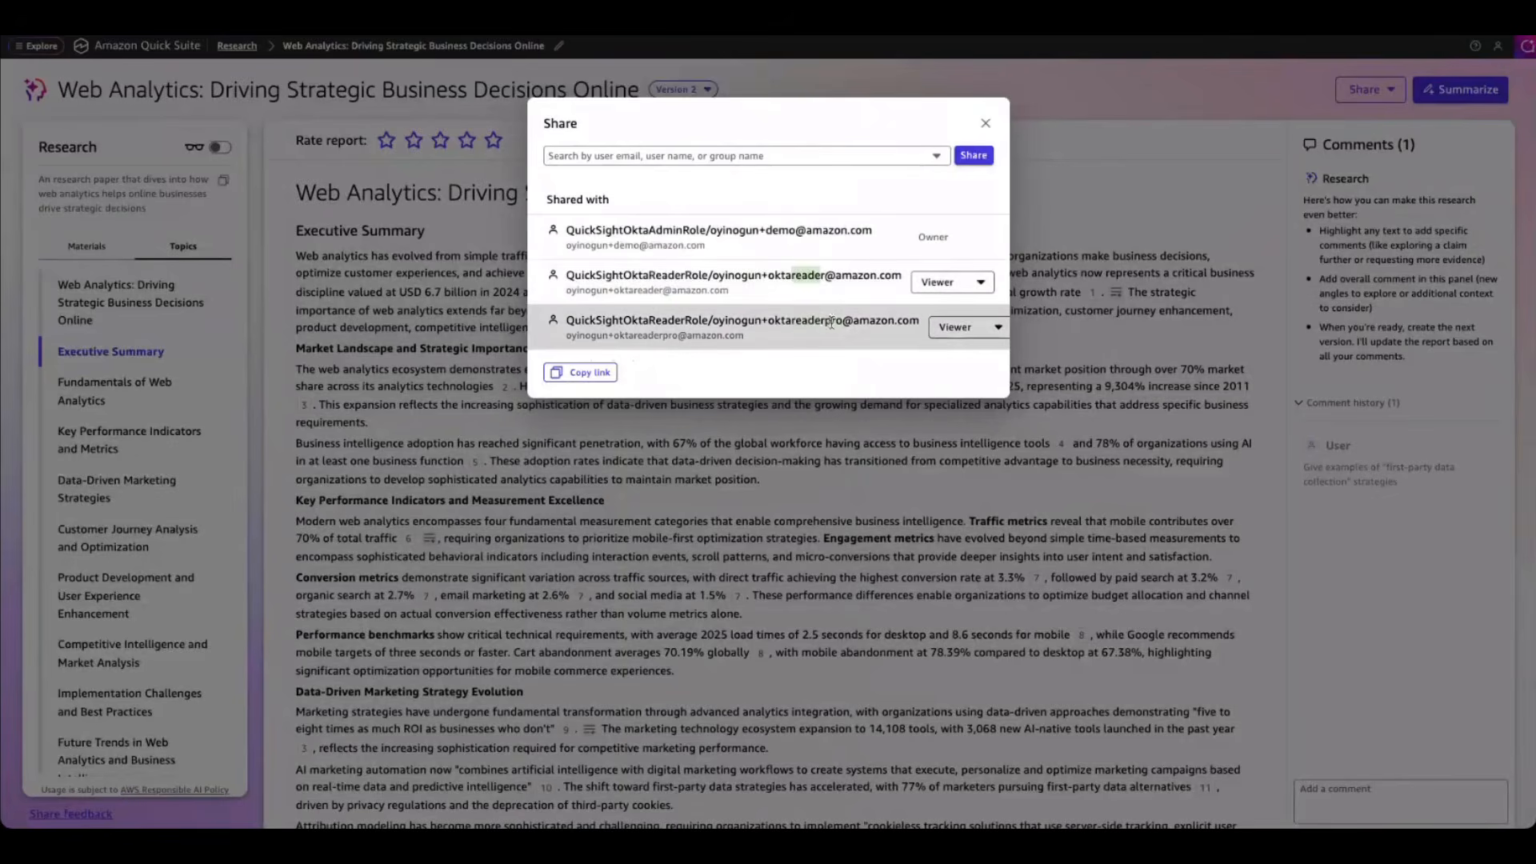
pyautogui.click(986, 124)
pyautogui.click(1357, 91)
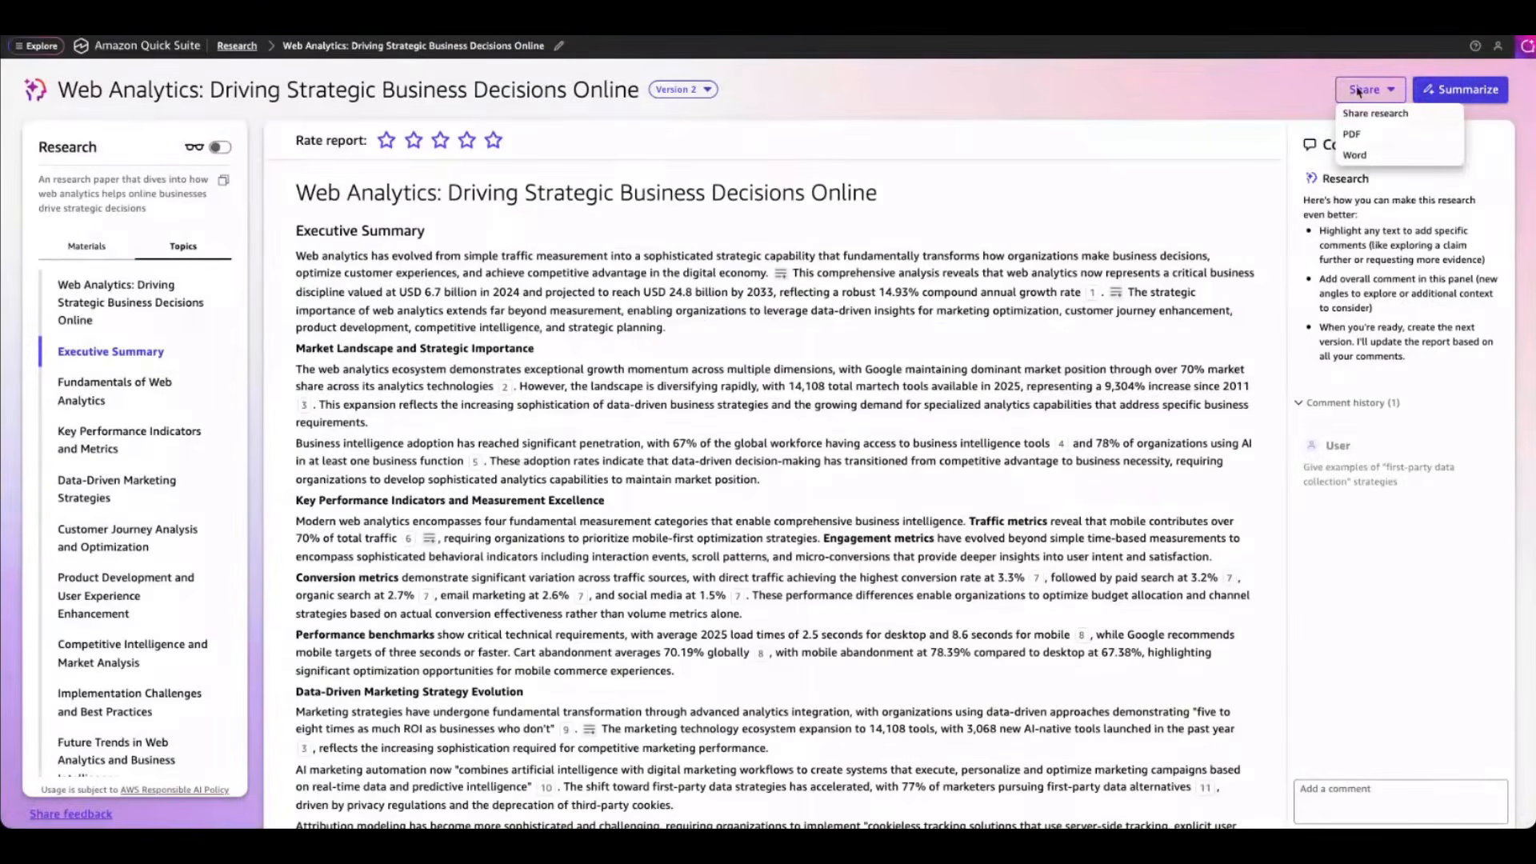
pyautogui.click(1364, 117)
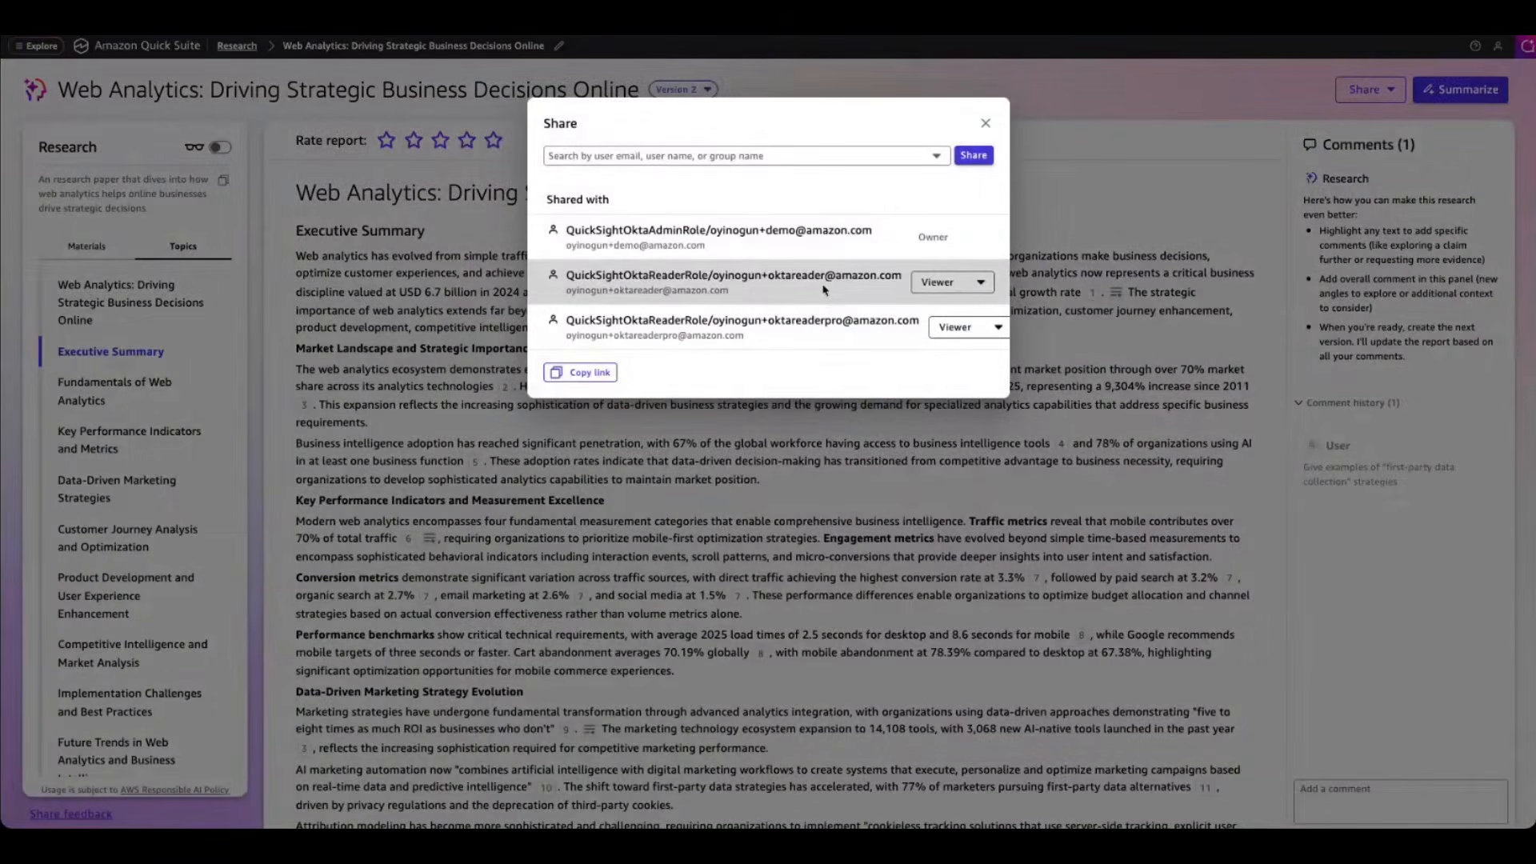
pyautogui.click(985, 123)
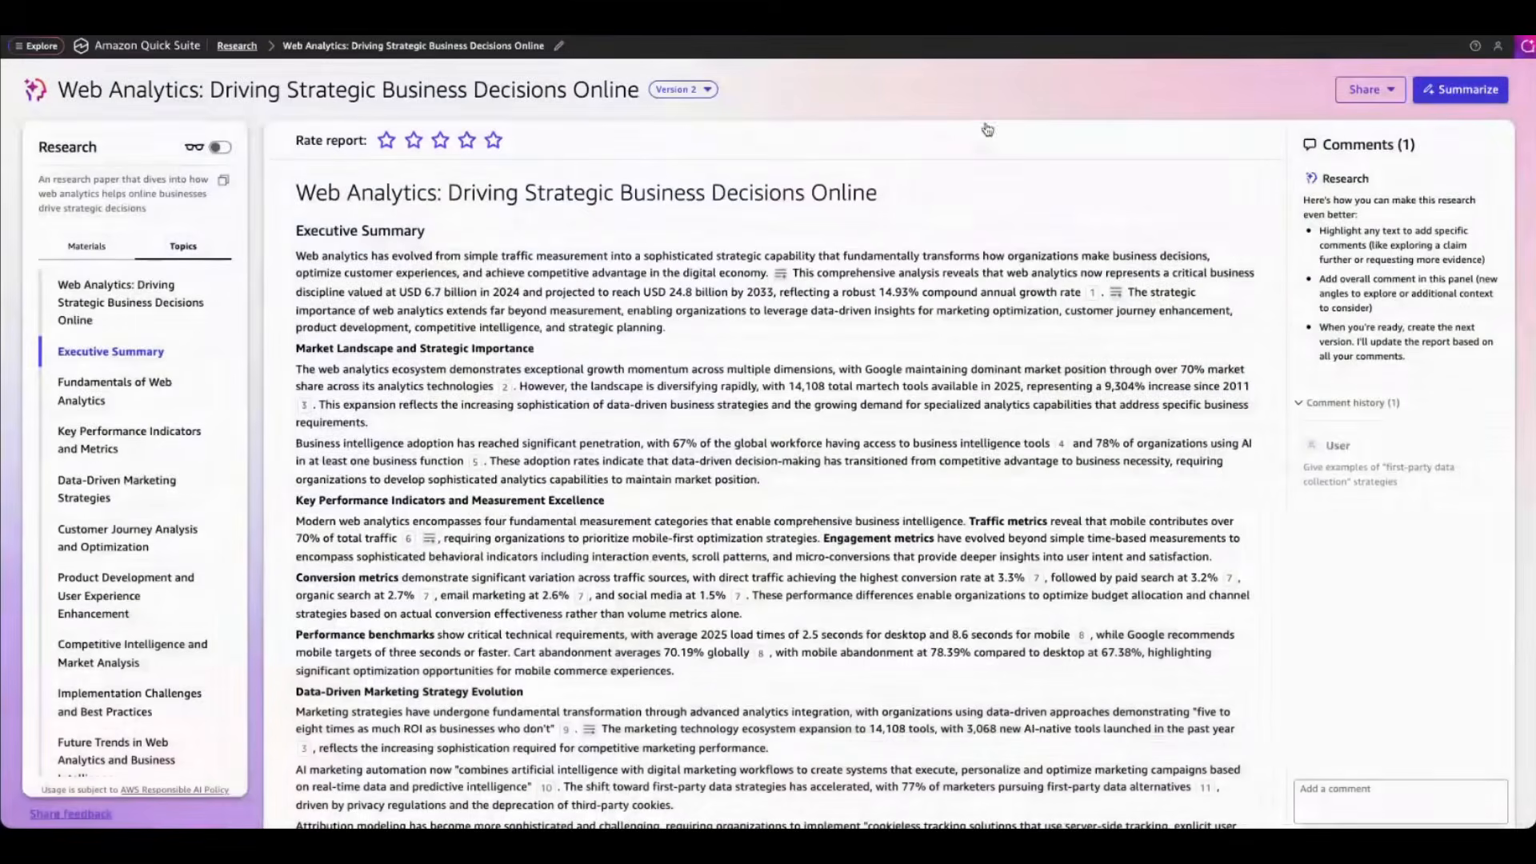
# - Sign the admin out of Quick Suite and out of the Okta dashboard
pyautogui.click(1498, 52)
pyautogui.click(1280, 229)
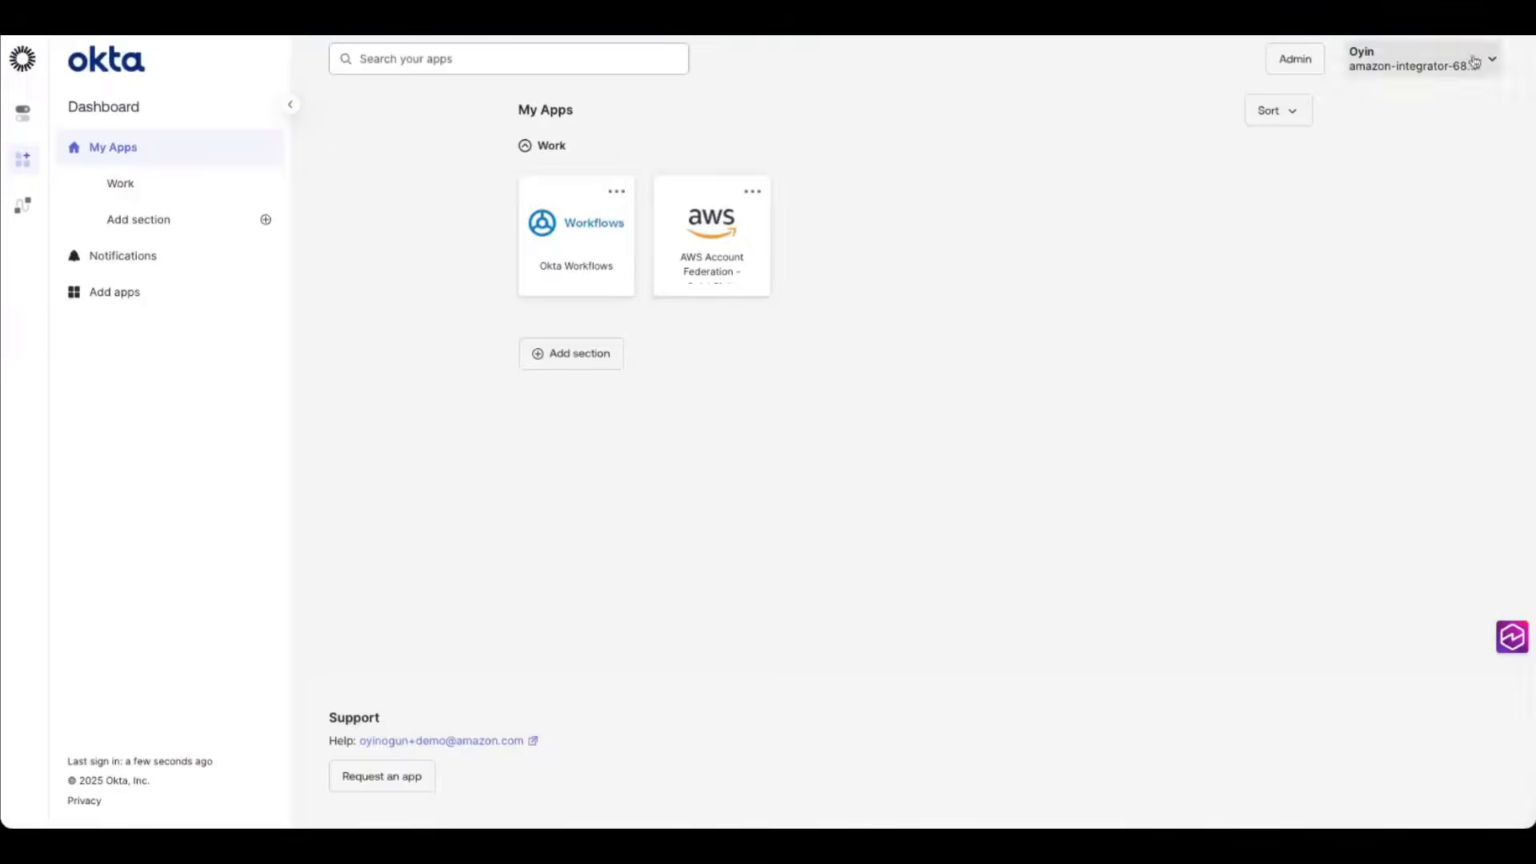
pyautogui.click(1419, 58)
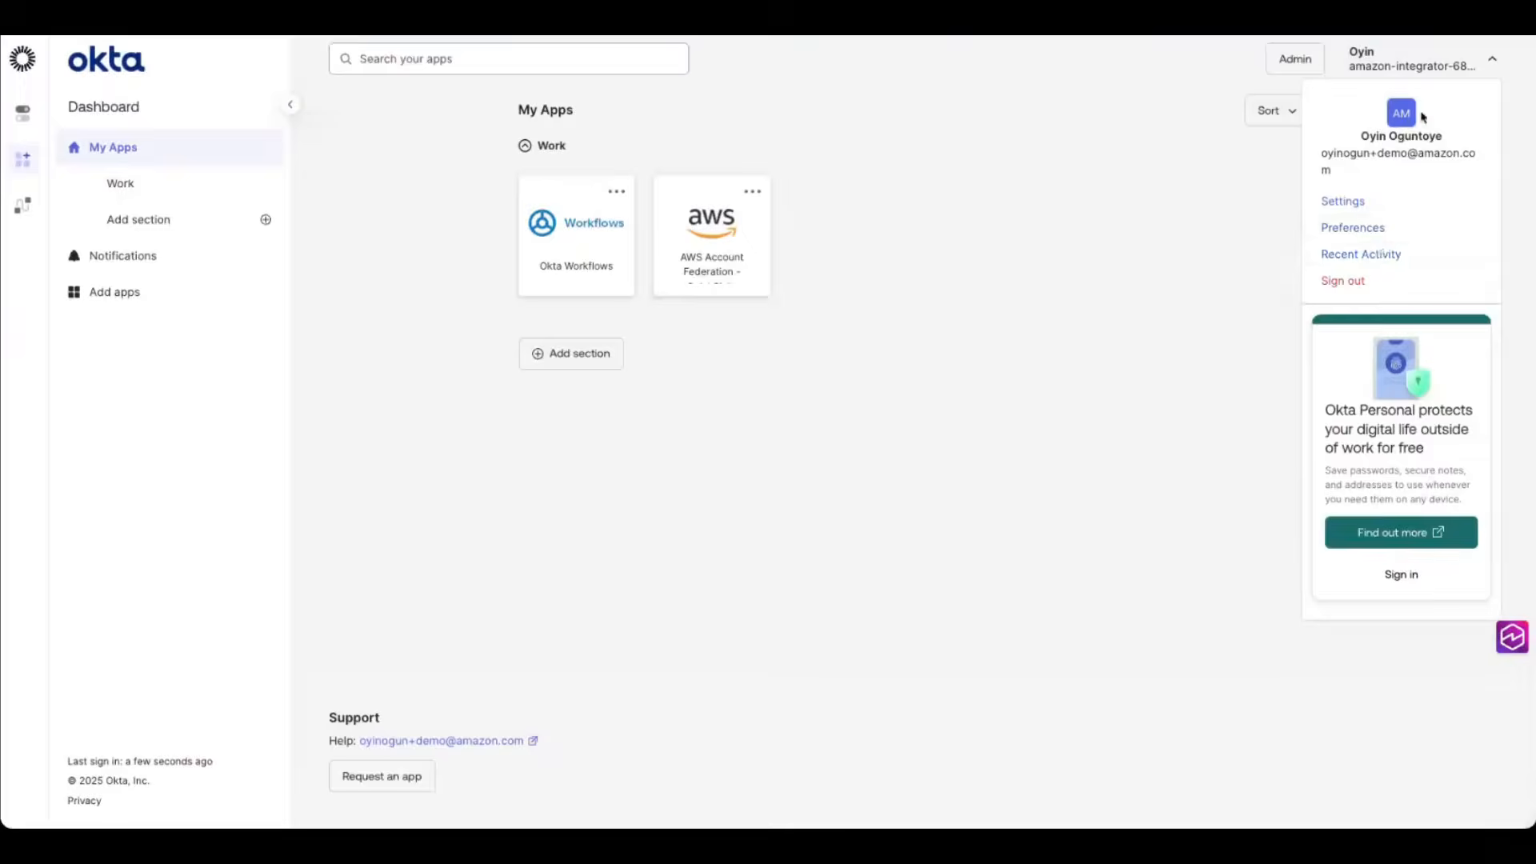
pyautogui.click(1357, 280)
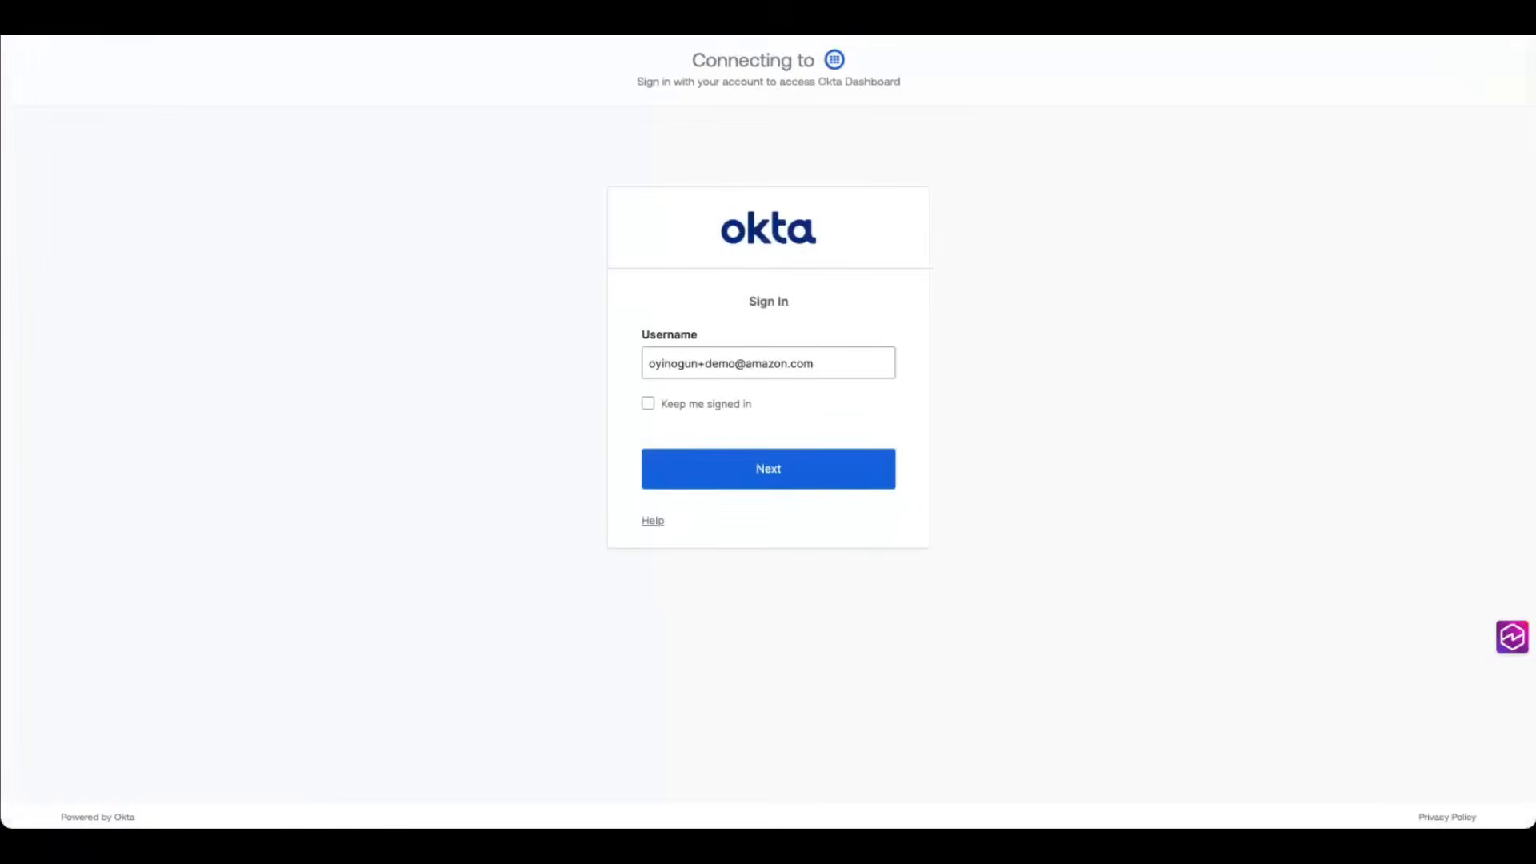
# - Sign in to Okta as the reader by entering that account's username and password
pyautogui.tripleClick(713, 359)
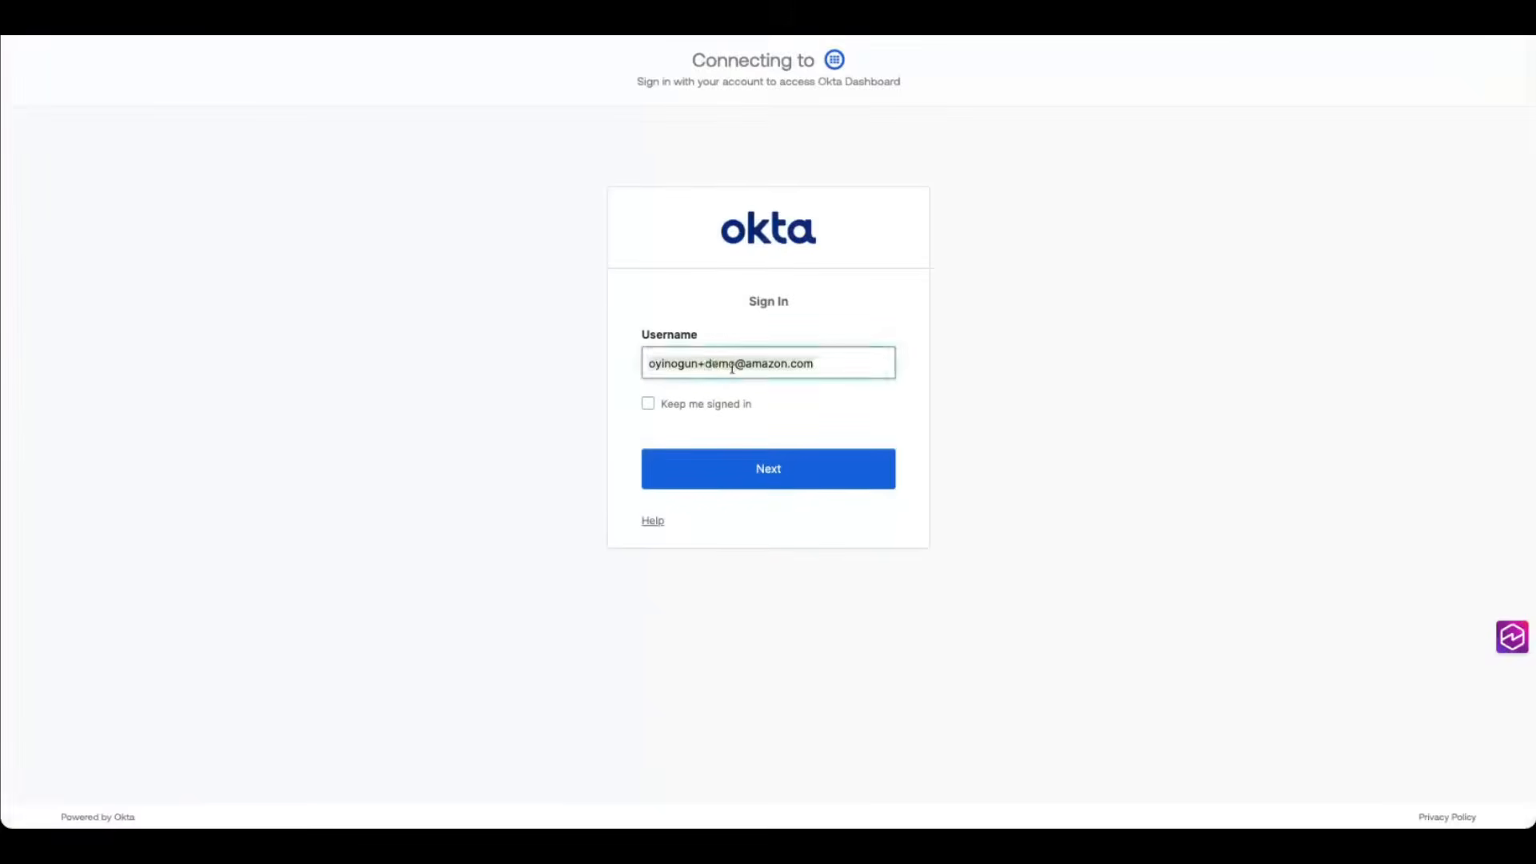
pyautogui.hotkey('ctrl', 'v')
pyautogui.click(732, 472)
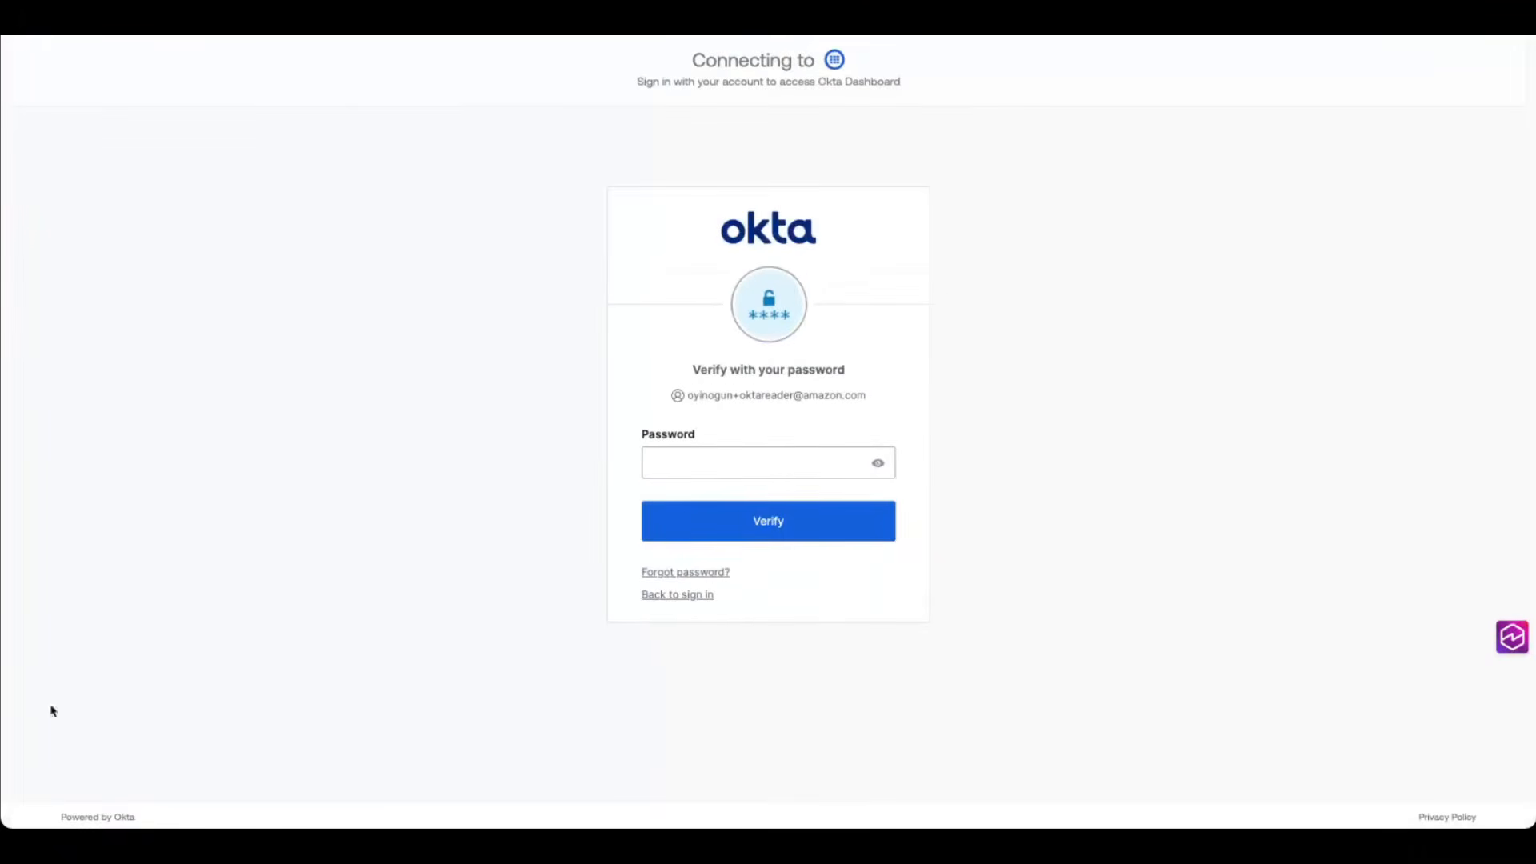
pyautogui.click(717, 457)
pyautogui.hotkey('ctrl', 'v')
pyautogui.click(740, 521)
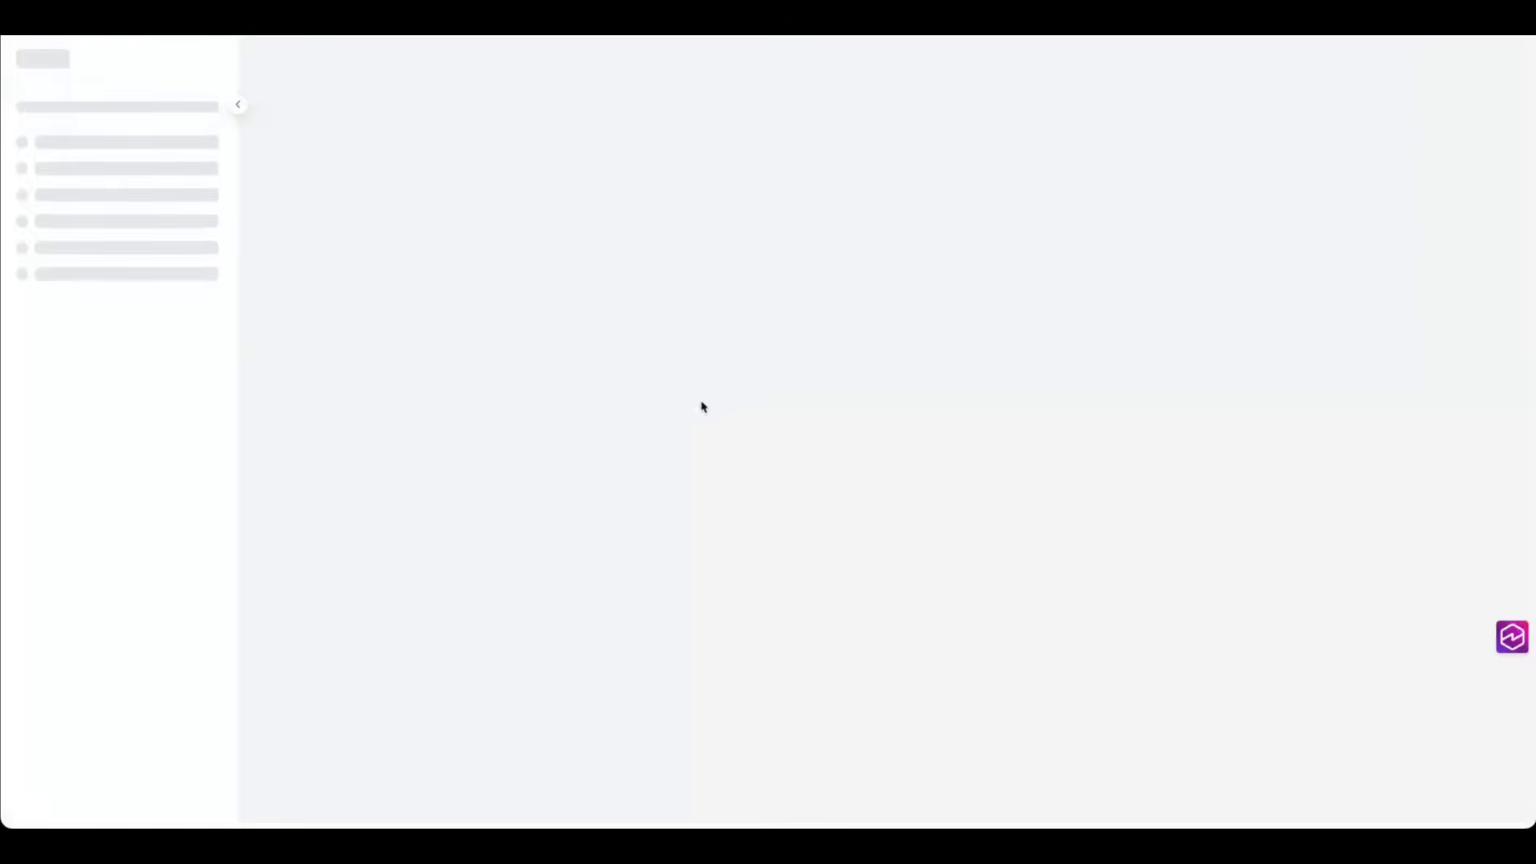
# - Launch Quick Suite through the AWS Account Federation app and check the reader's role in the profile details
pyautogui.click(581, 248)
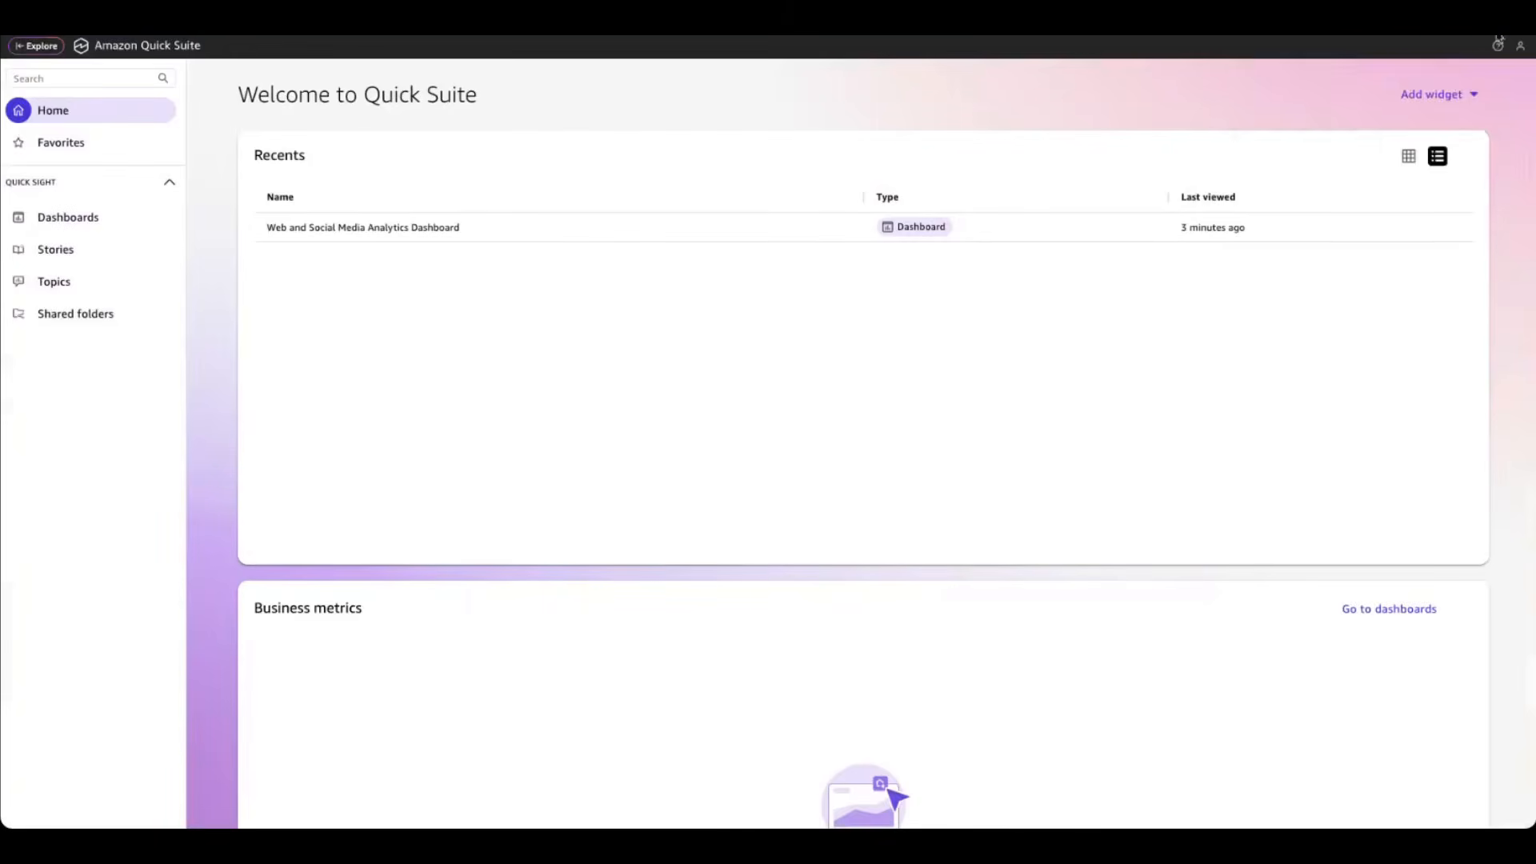
pyautogui.click(1519, 46)
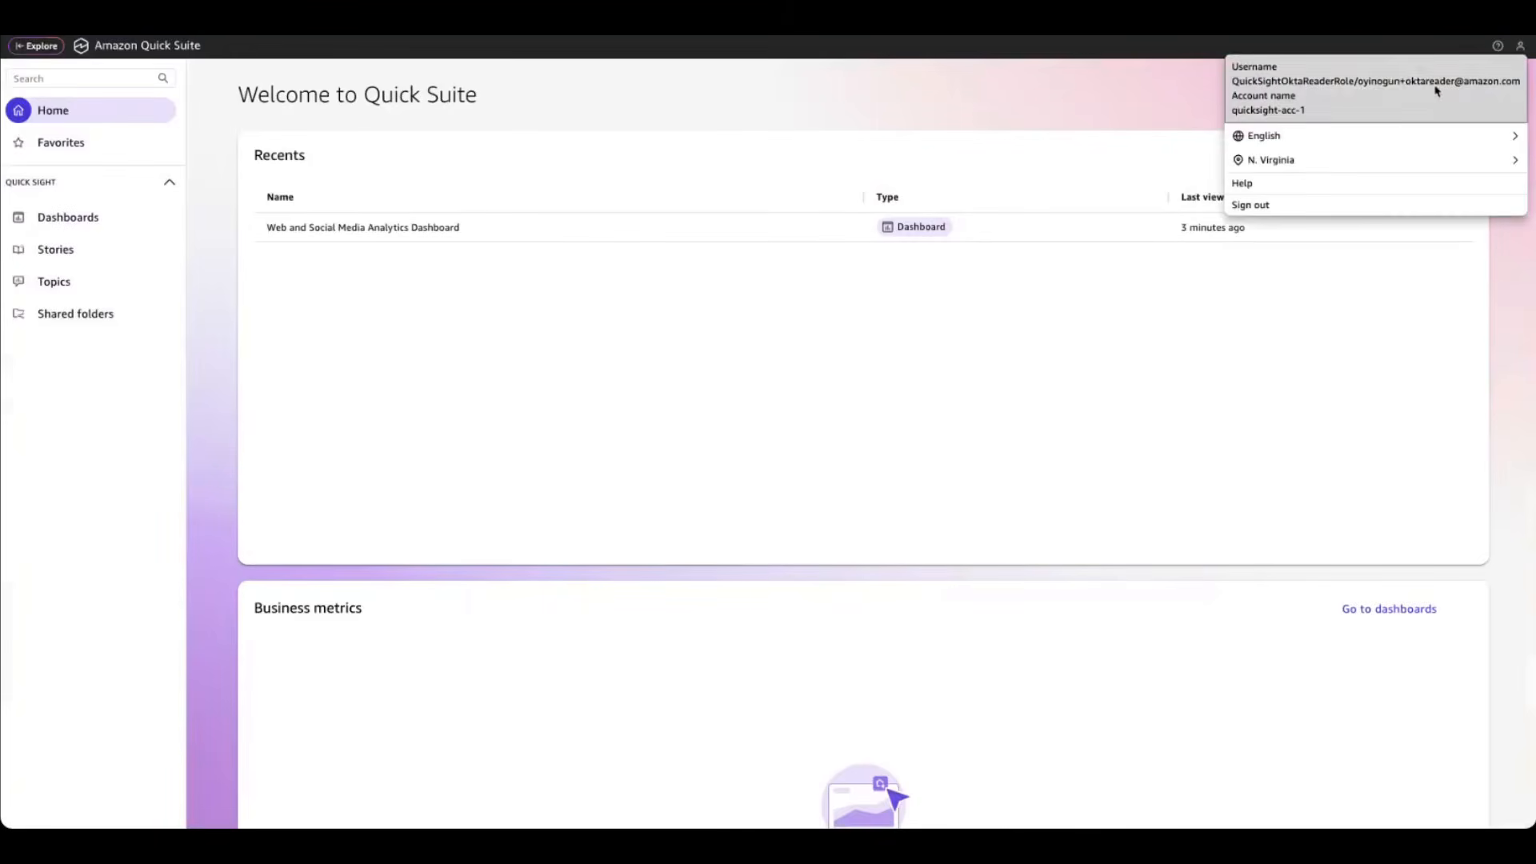
pyautogui.click(232, 199)
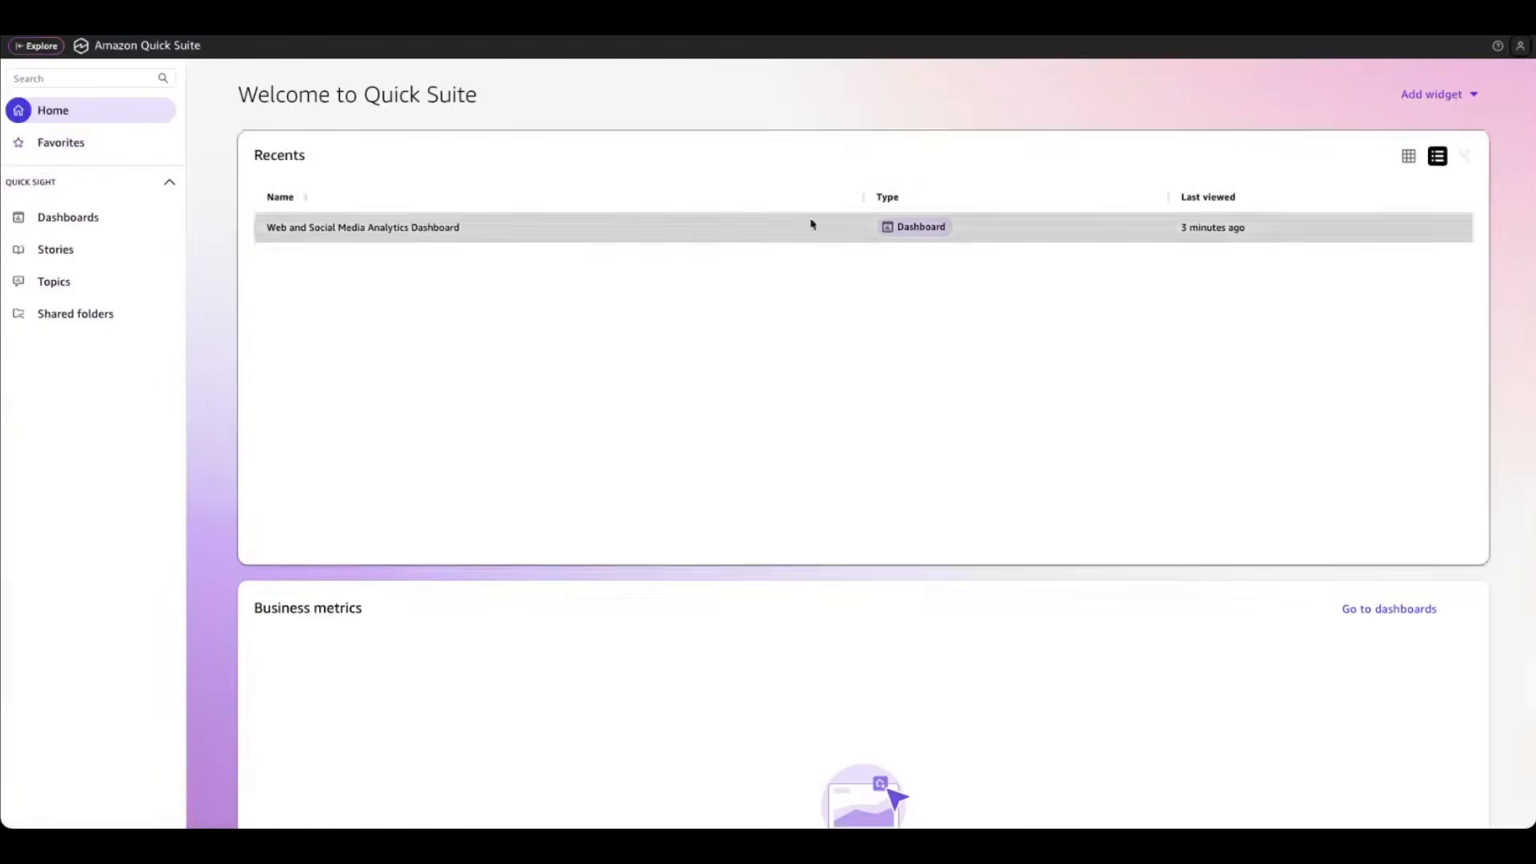
# - Sign the reader out of Quick Suite and end that account's Okta session
pyautogui.click(1524, 50)
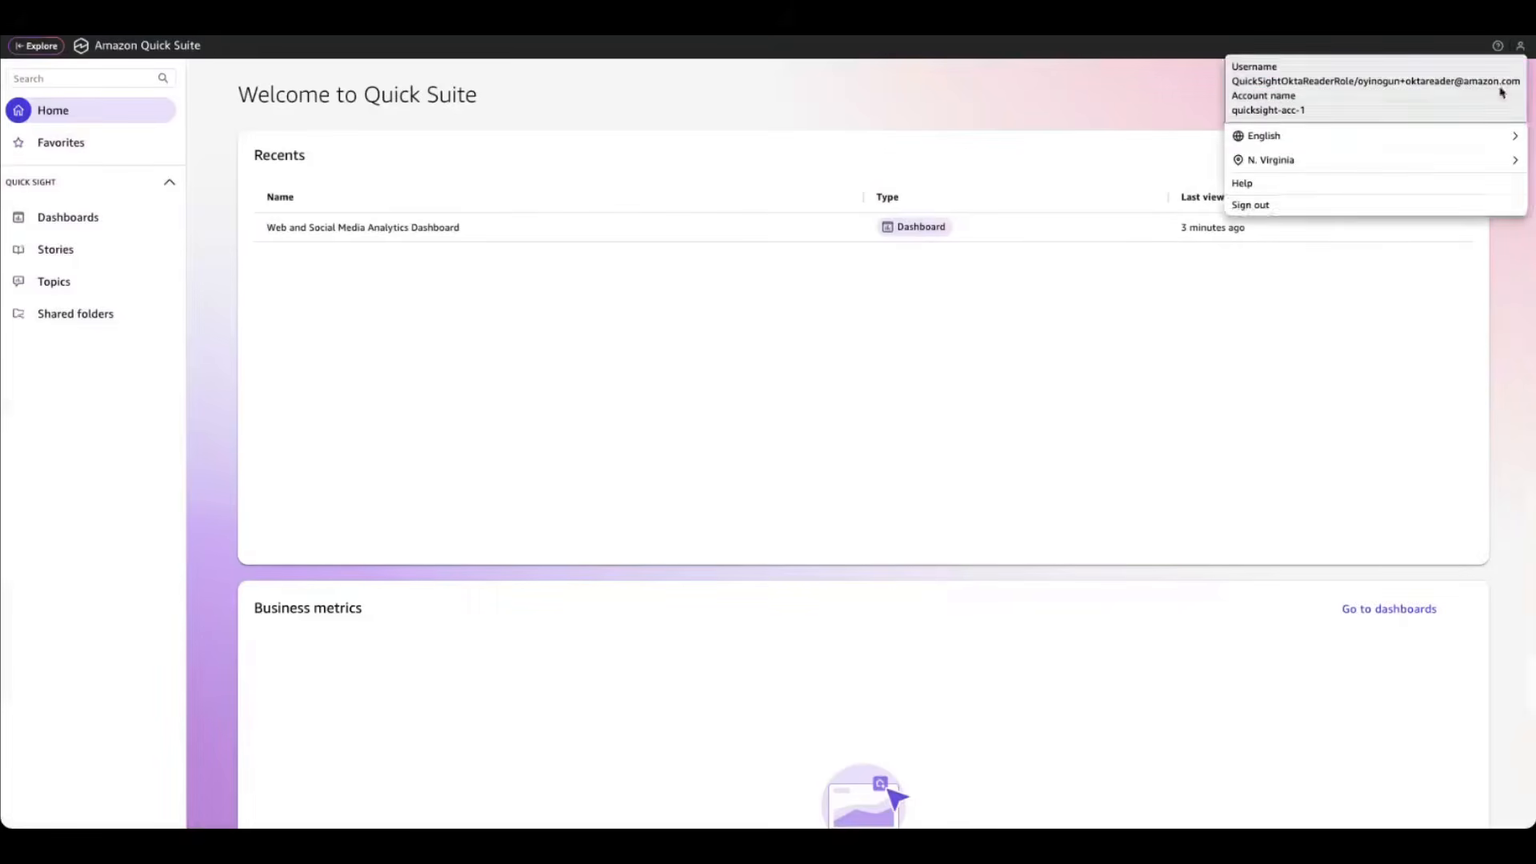
pyautogui.click(1288, 201)
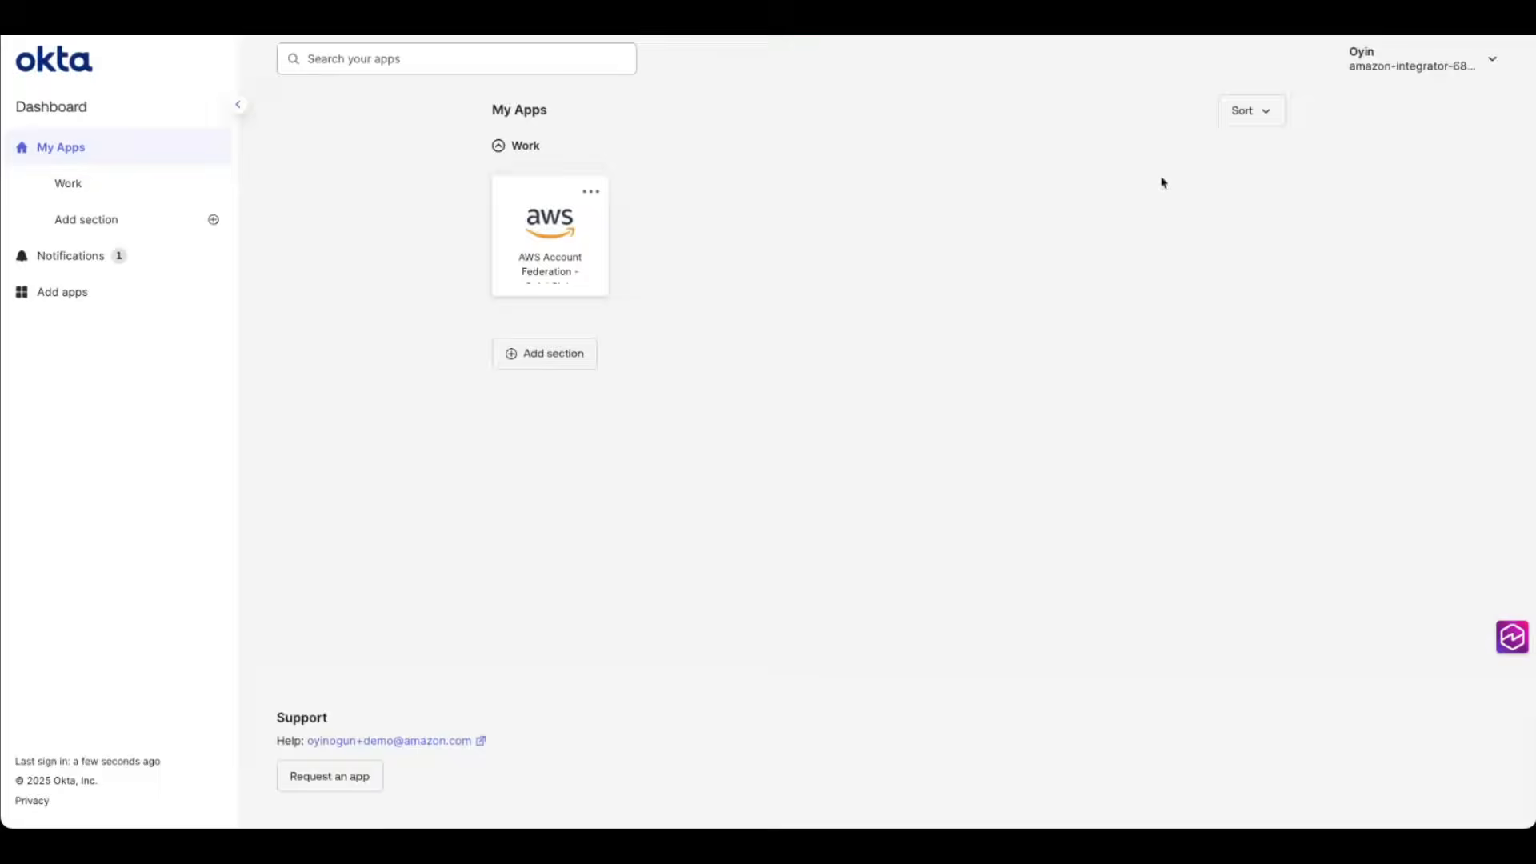
pyautogui.click(1457, 71)
pyautogui.click(1349, 281)
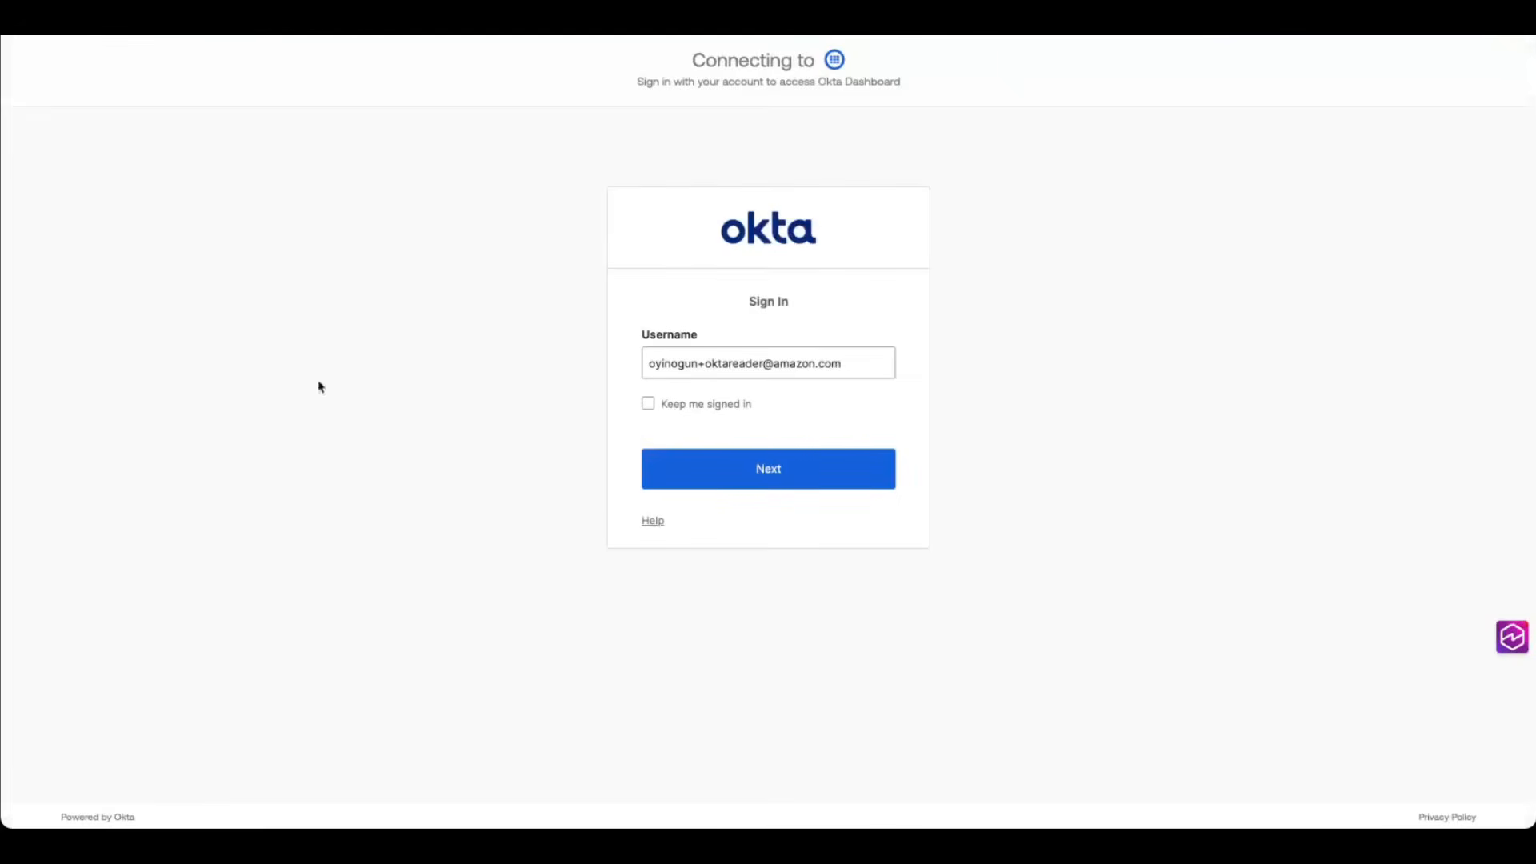
# - Sign in to Okta as the reader pro by entering that account's username and password
pyautogui.tripleClick(689, 362)
pyautogui.click(725, 470)
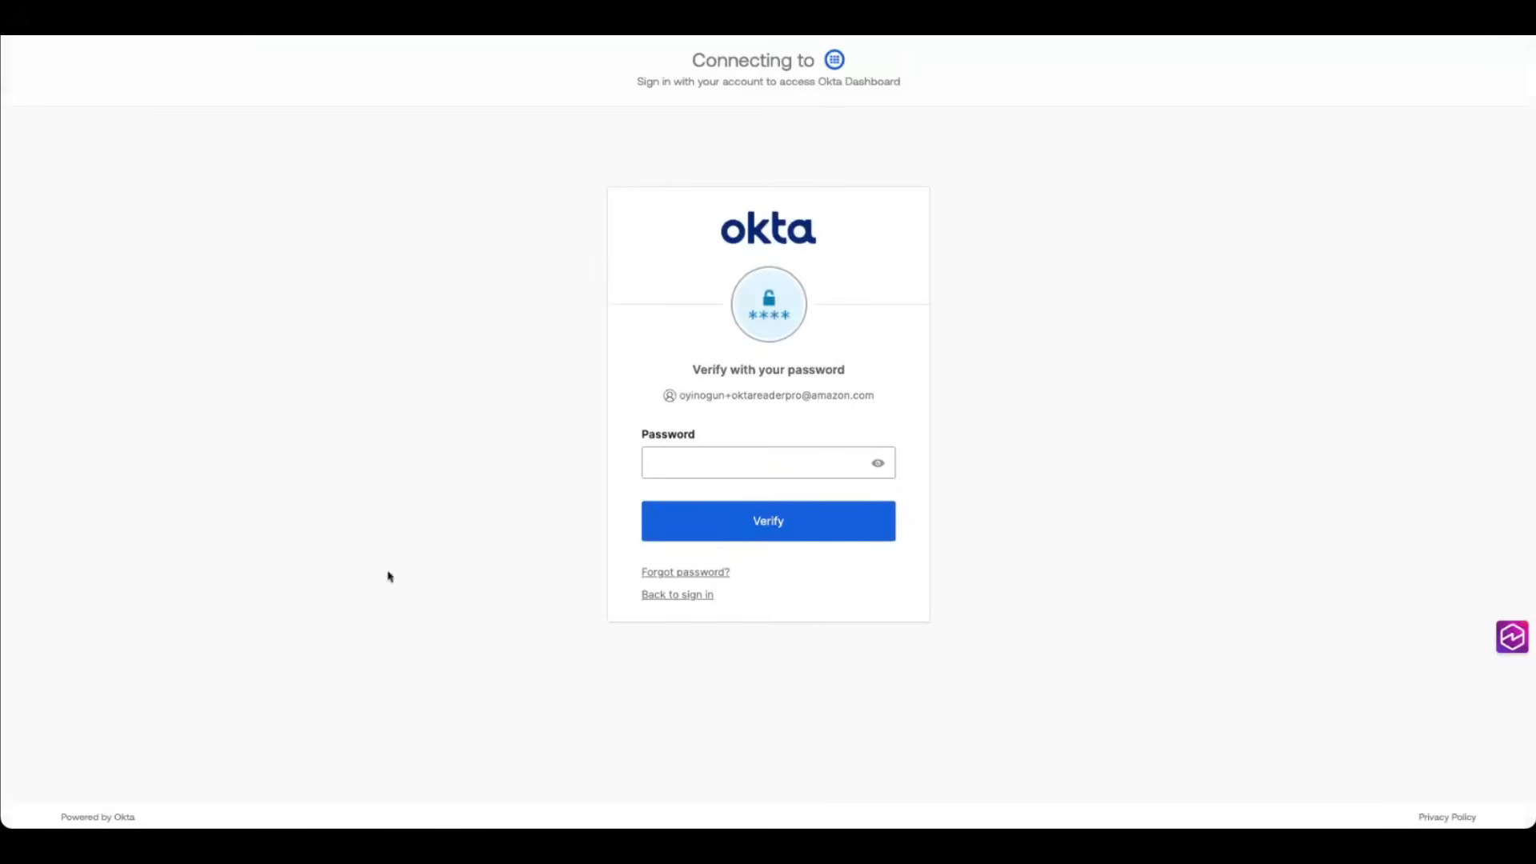
pyautogui.click(713, 463)
pyautogui.press('super+v')
pyautogui.click(718, 519)
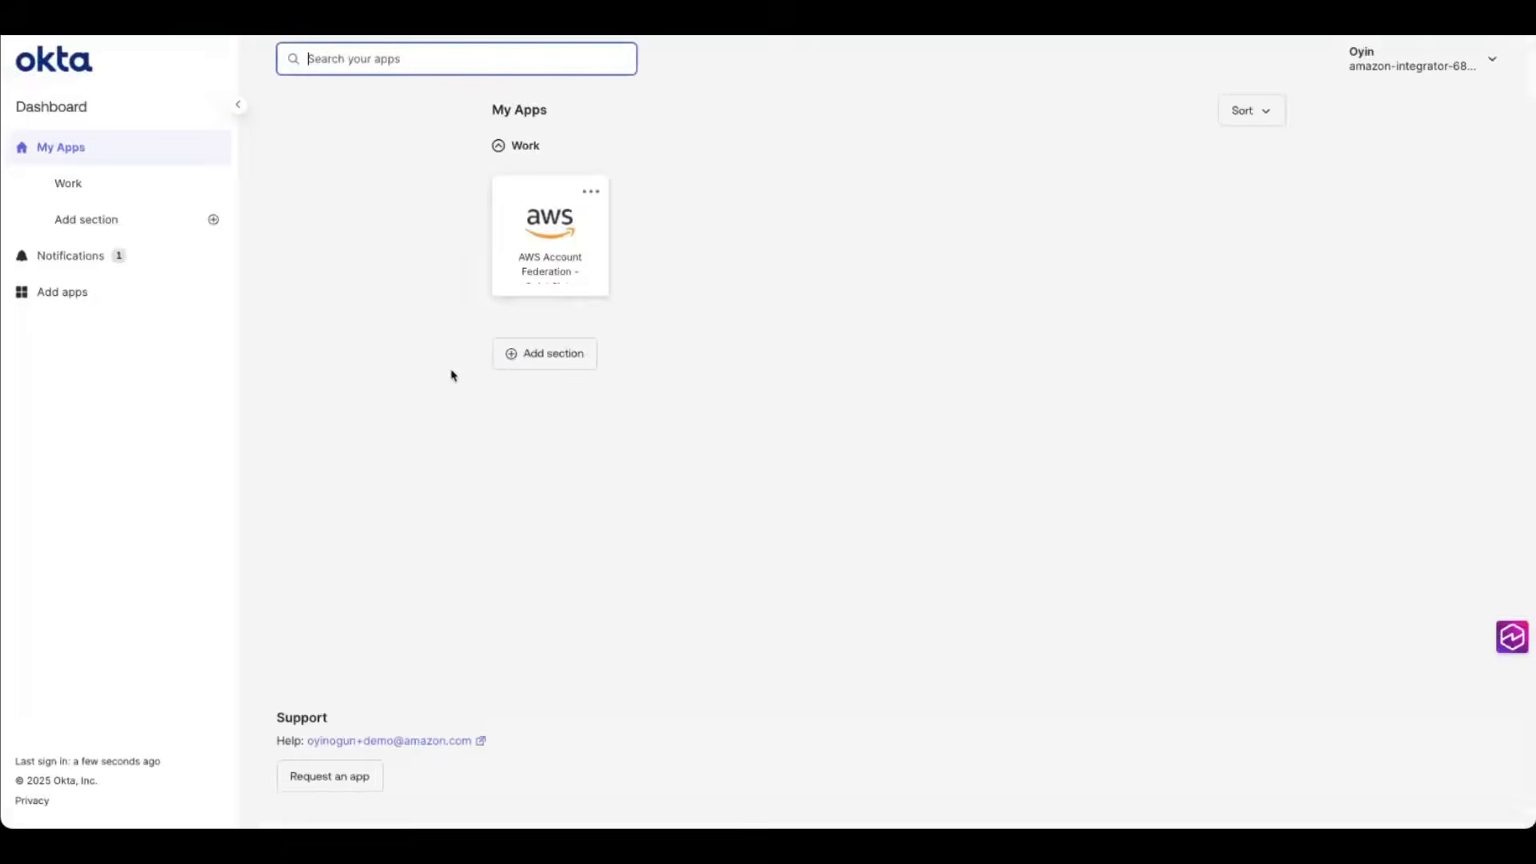
# - Launch Quick Suite from the AWS Account Federation app and check the reader pro's role in the profile details
pyautogui.click(563, 238)
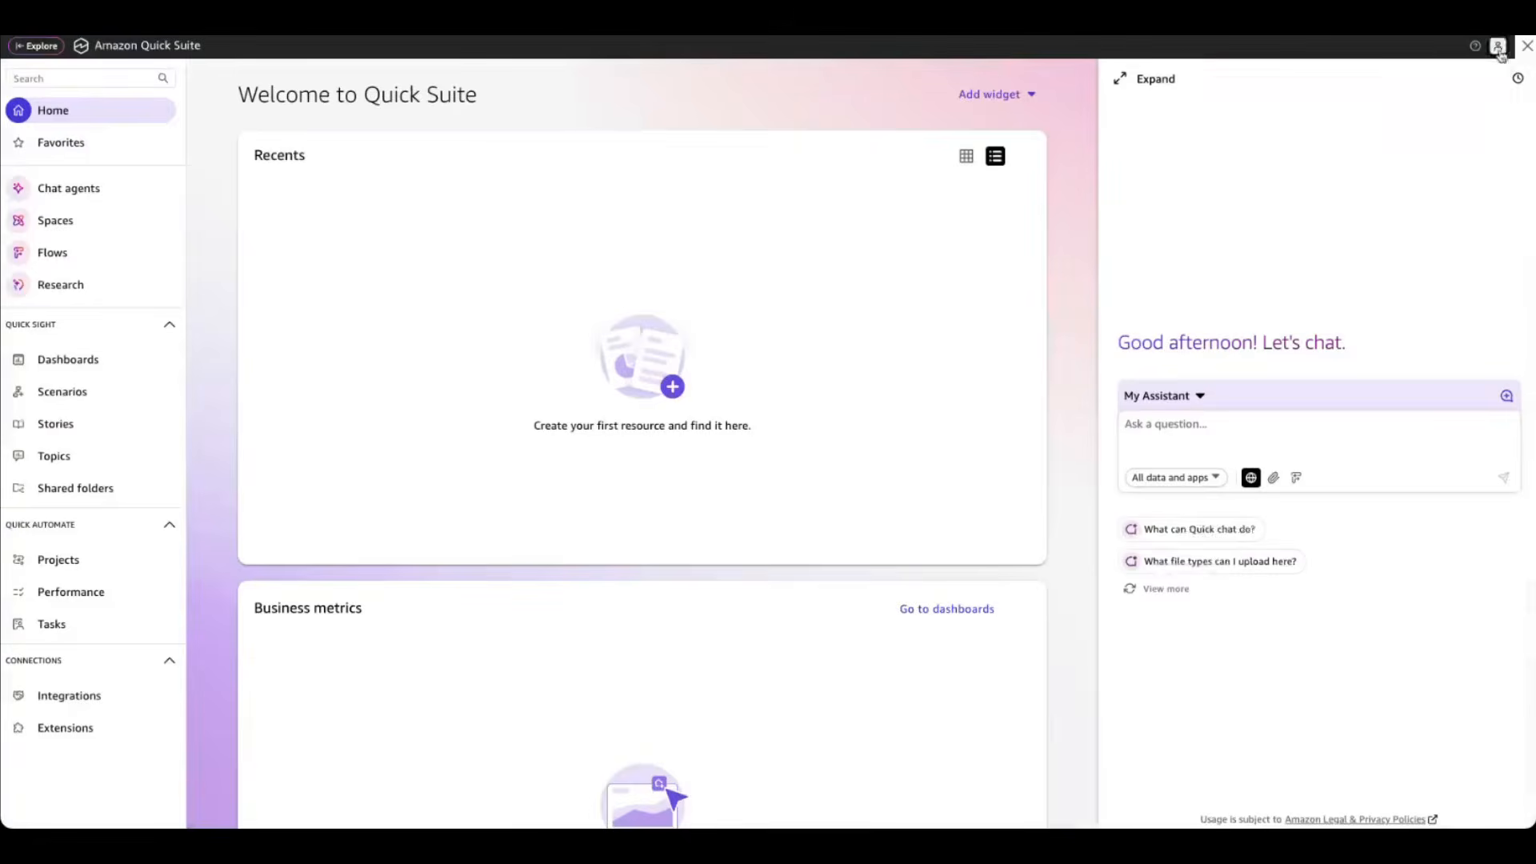
pyautogui.click(1498, 47)
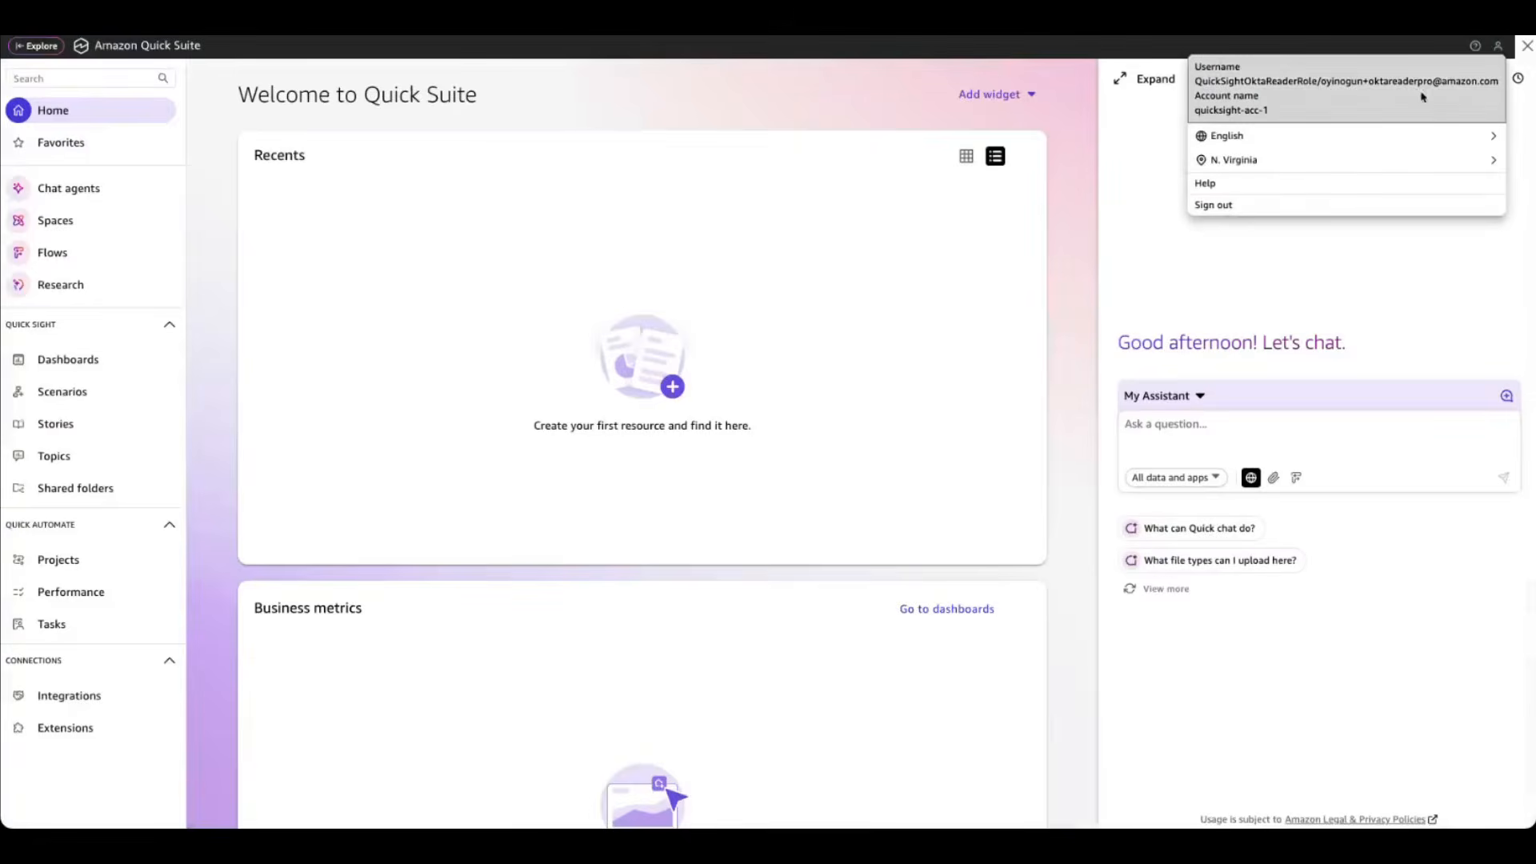
pyautogui.click(719, 116)
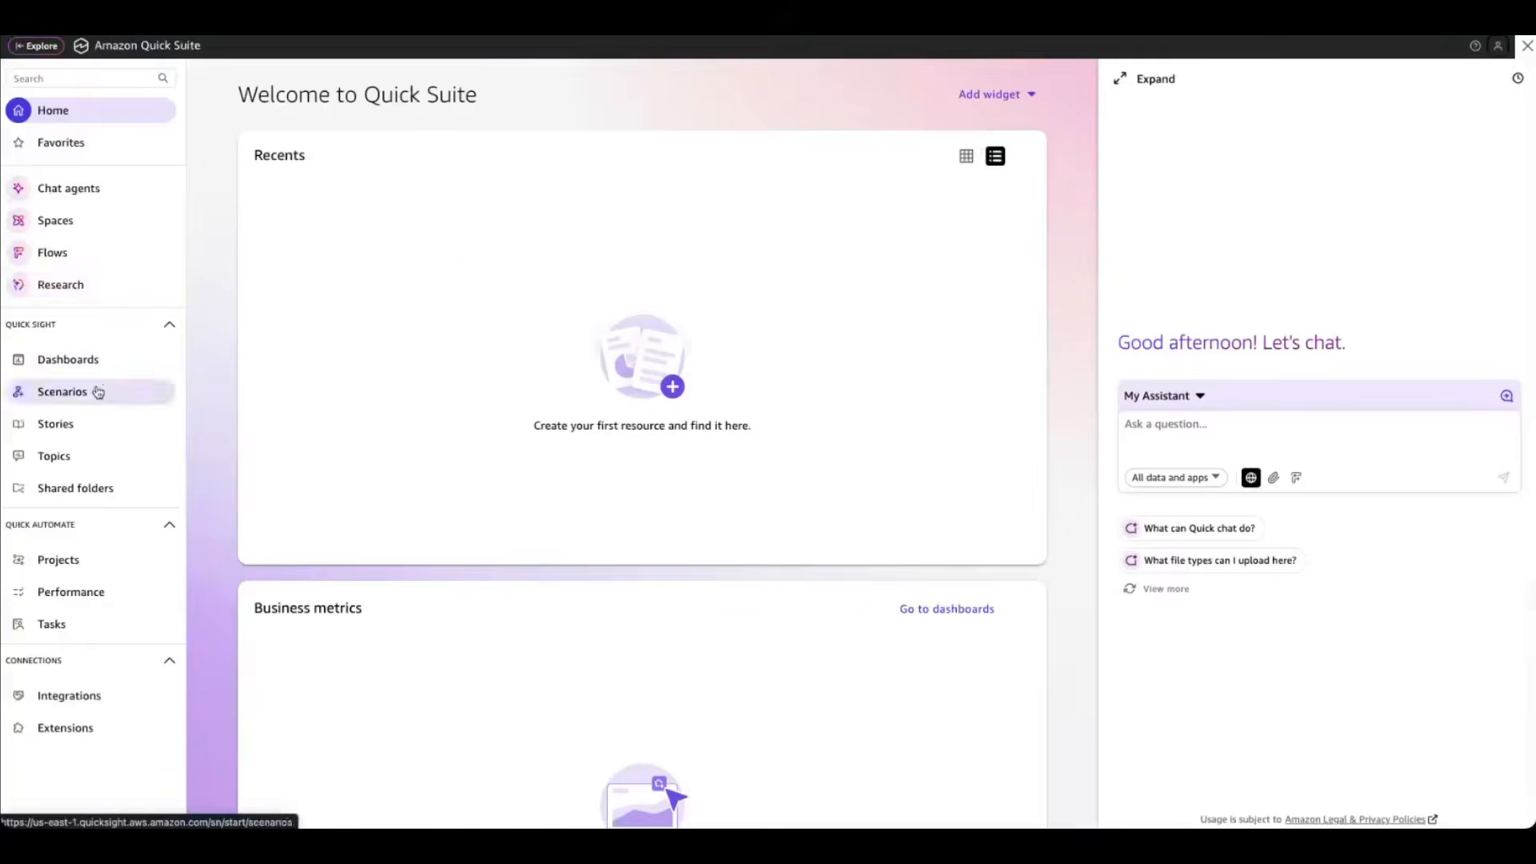
# - Open the shared "Web Analytics: Driving Strategic Business Decisions Online" research report as the reader pro
pyautogui.click(74, 287)
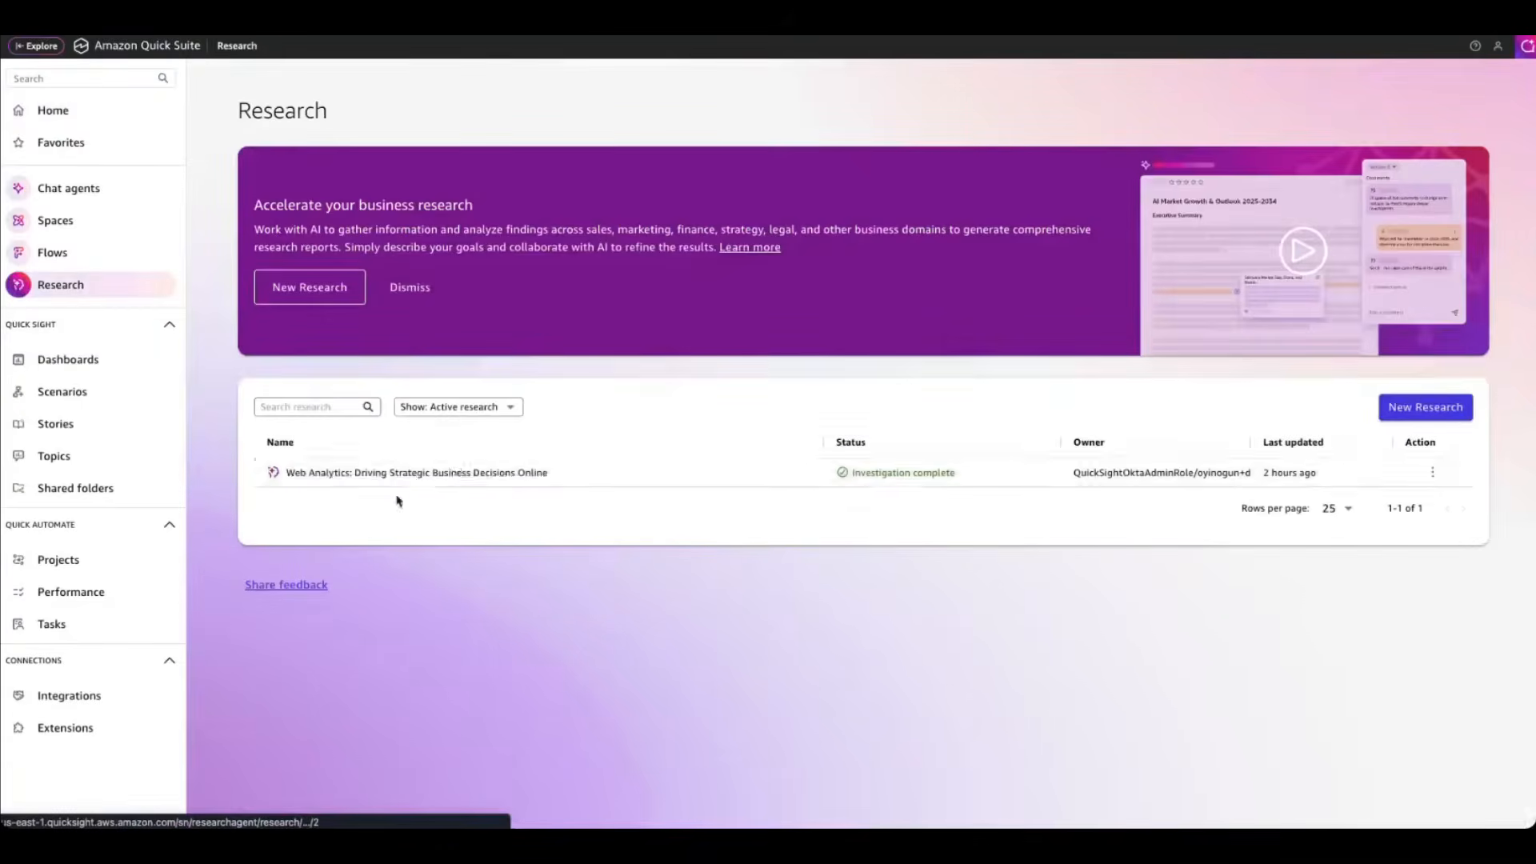
pyautogui.click(456, 472)
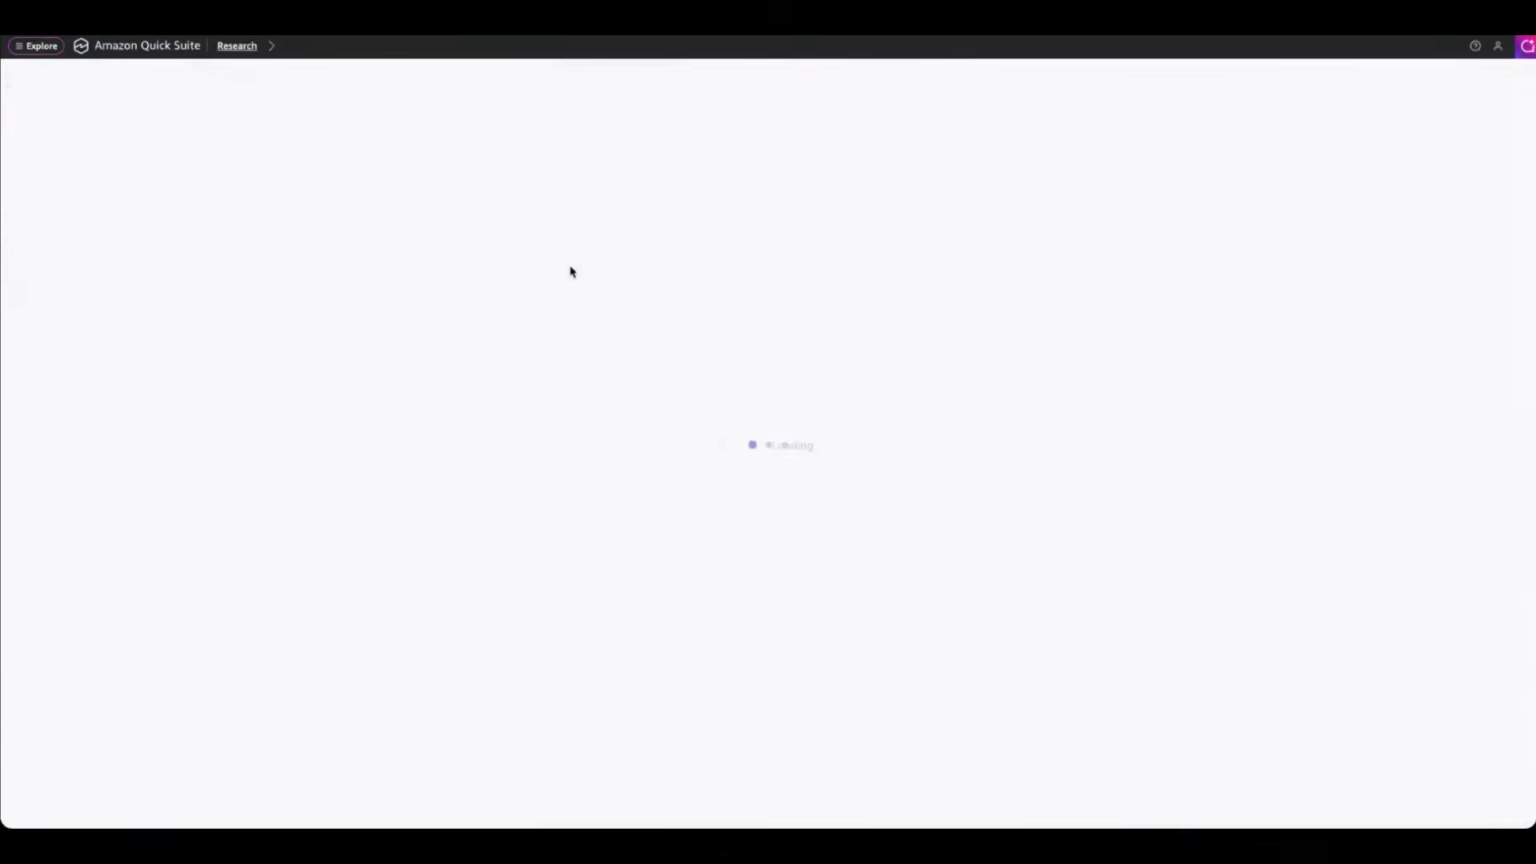